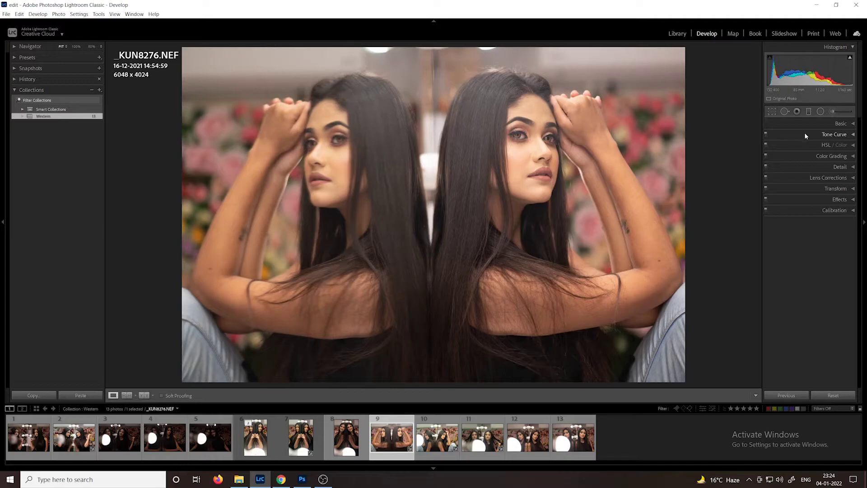
Step: Sample the white of the woman's eye as the neutral target for the white balance
{"action": "left_click", "coordinate": [809, 125]}
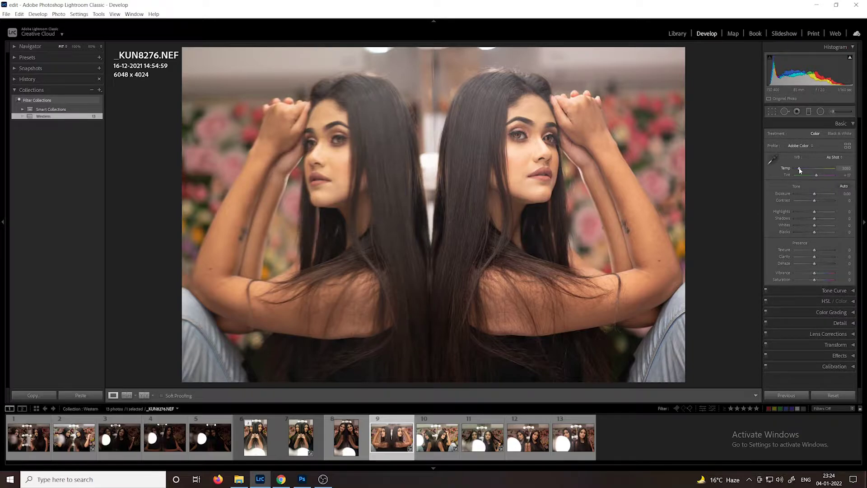
{"action": "key", "text": "z"}
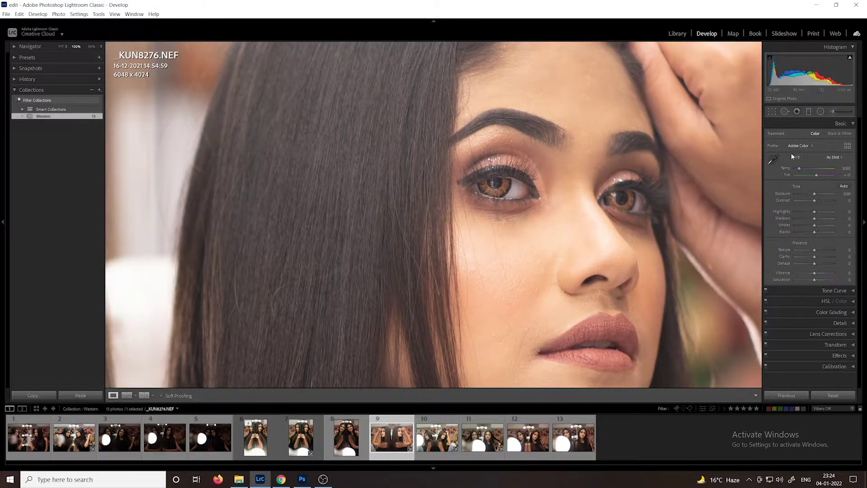
{"action": "left_click", "coordinate": [773, 159]}
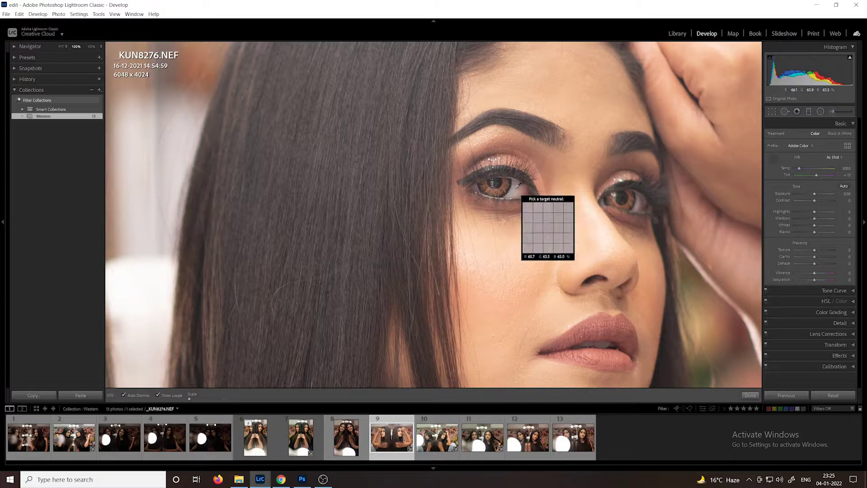
{"action": "left_click", "coordinate": [514, 189]}
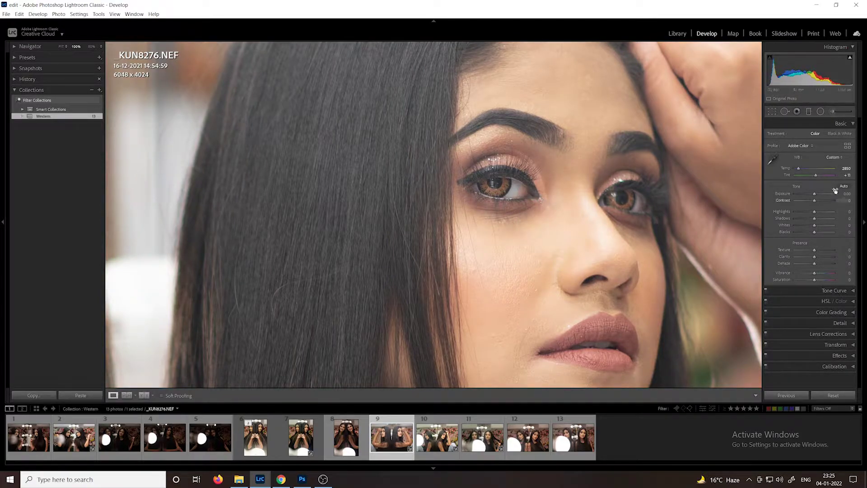
Step: Fine-tune the white balance to a temperature of 2900 and a tint of +7
{"action": "left_click", "coordinate": [846, 168]}
{"action": "type", "text": "2900"}
{"action": "key", "text": "Tab"}
{"action": "left_click", "coordinate": [542, 205]}
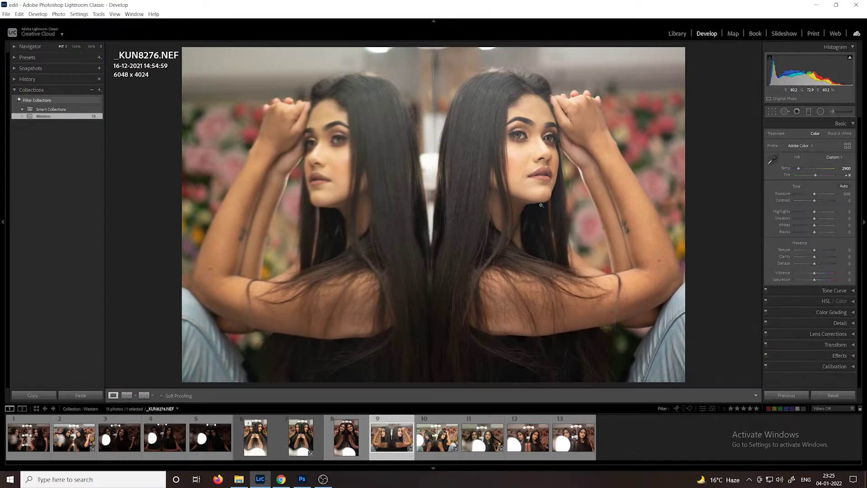
{"action": "left_click", "coordinate": [849, 176]}
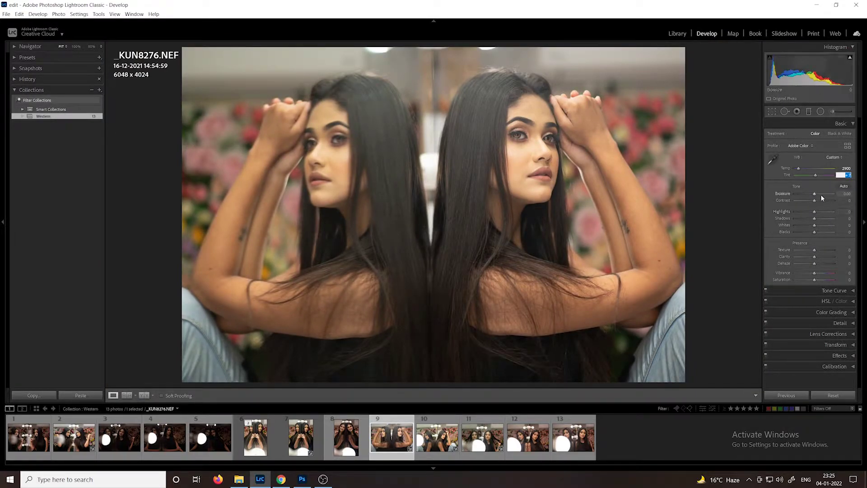
Step: Try exposure values of 0.85 and 0.45, and settle on an exposure of +0.15
{"action": "left_click_drag", "start_coordinate": [815, 194], "coordinate": [816, 191]}
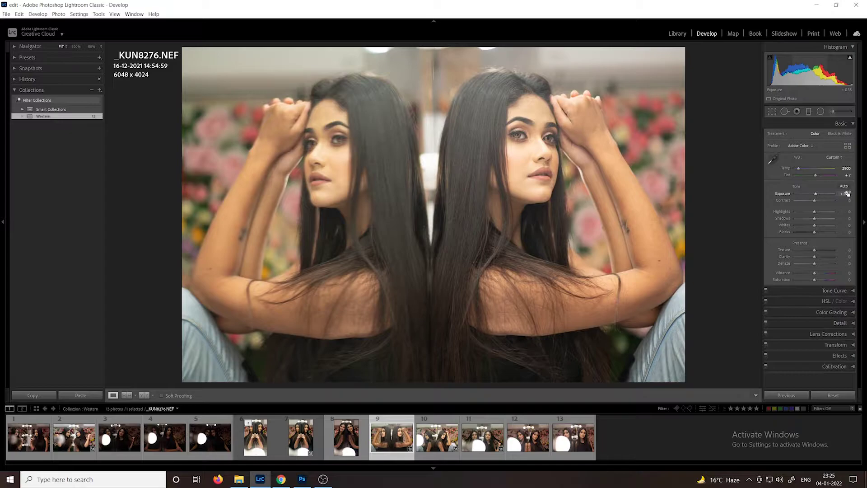
{"action": "left_click", "coordinate": [843, 193]}
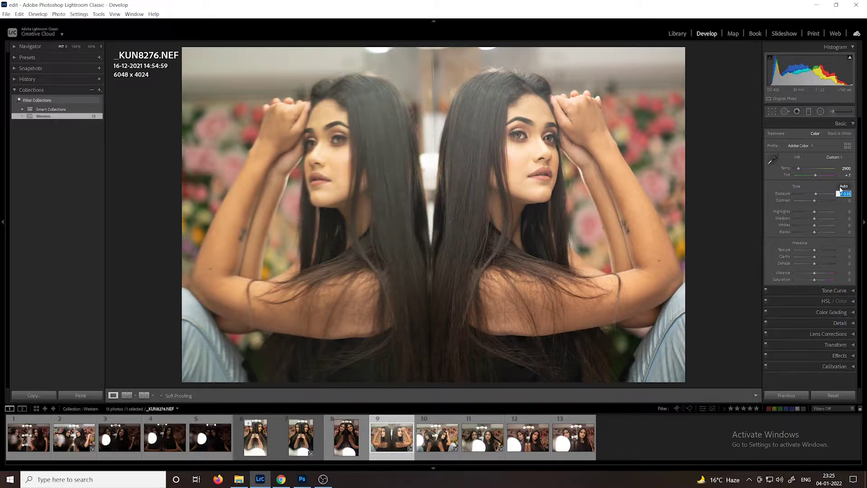
{"action": "key", "text": "Up"}
{"action": "key", "text": "Up"}
{"action": "key", "text": "Up"}
{"action": "type", "text": "0.85"}
{"action": "key", "text": "Return"}
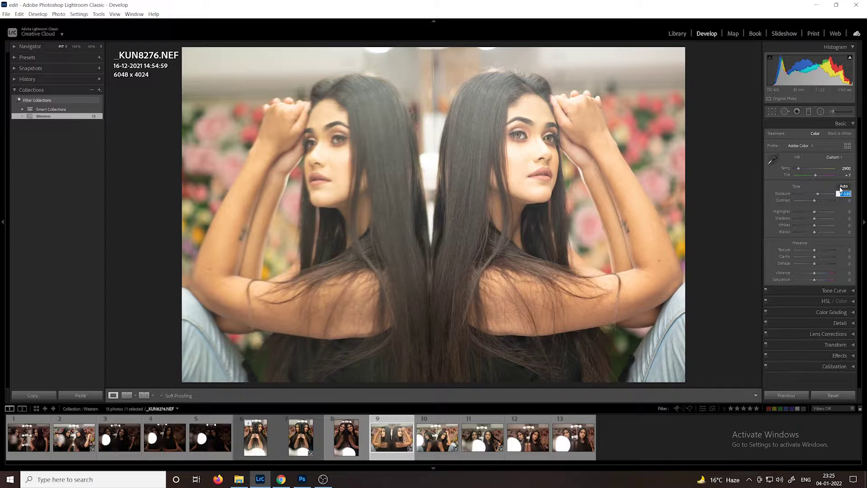
{"action": "type", "text": "0.45"}
{"action": "key", "text": "Return"}
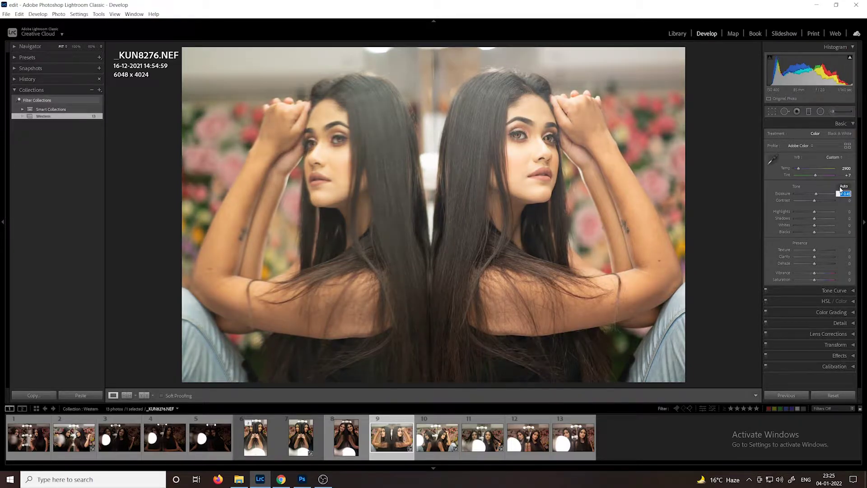
{"action": "type", "text": "0.15"}
{"action": "key", "text": "Return"}
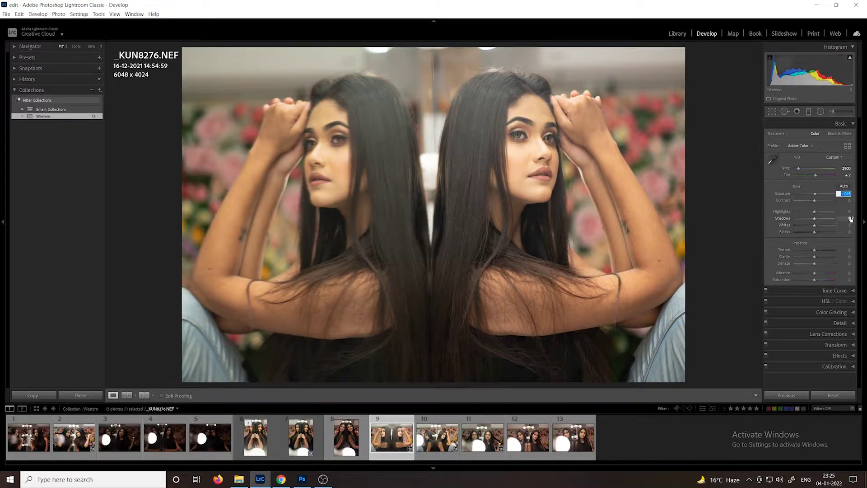
Step: Raise the shadows to +20 and lower the blacks to -32
{"action": "left_click_drag", "start_coordinate": [813, 220], "coordinate": [818, 221]}
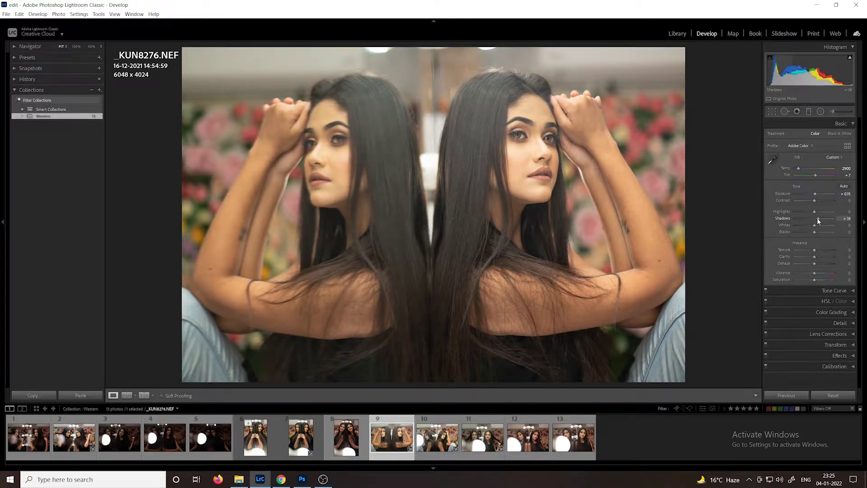
{"action": "left_click", "coordinate": [844, 218]}
{"action": "key", "text": "Down"}
{"action": "left_click_drag", "start_coordinate": [815, 232], "coordinate": [808, 235]}
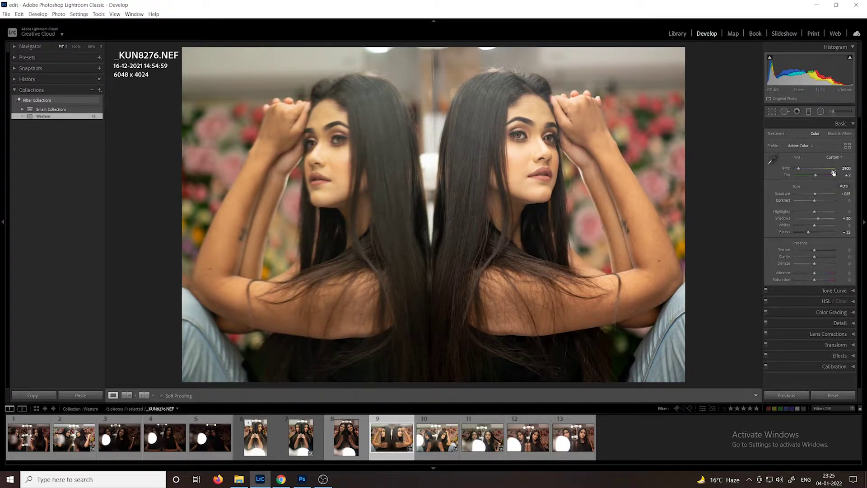
{"action": "left_click", "coordinate": [813, 122]}
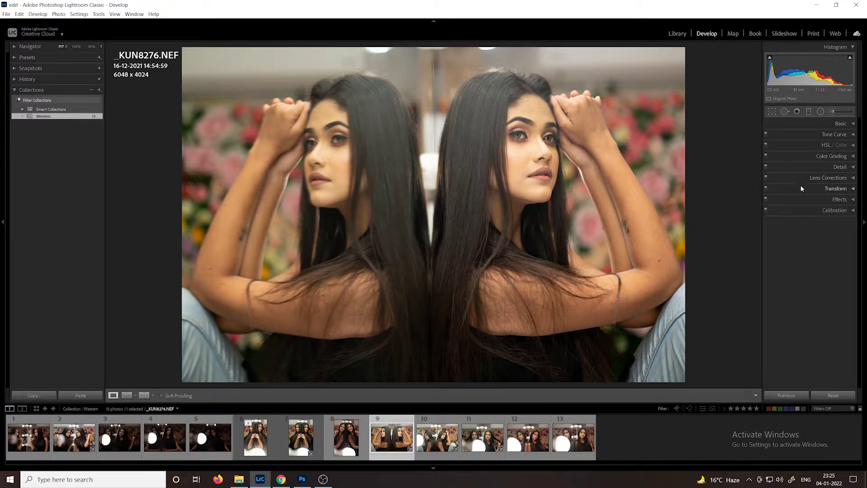
Step: Turn on chromatic aberration removal and profile corrections for the photo's lens
{"action": "left_click", "coordinate": [800, 177]}
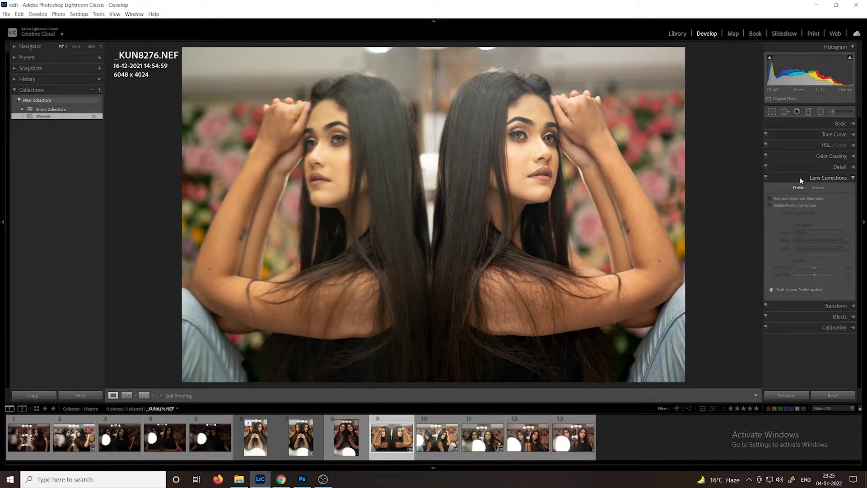
{"action": "left_click", "coordinate": [781, 203]}
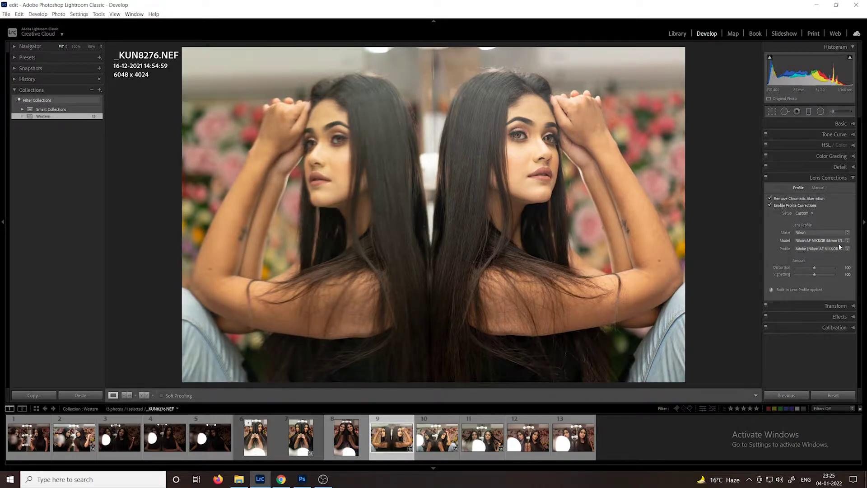
{"action": "left_click", "coordinate": [817, 178]}
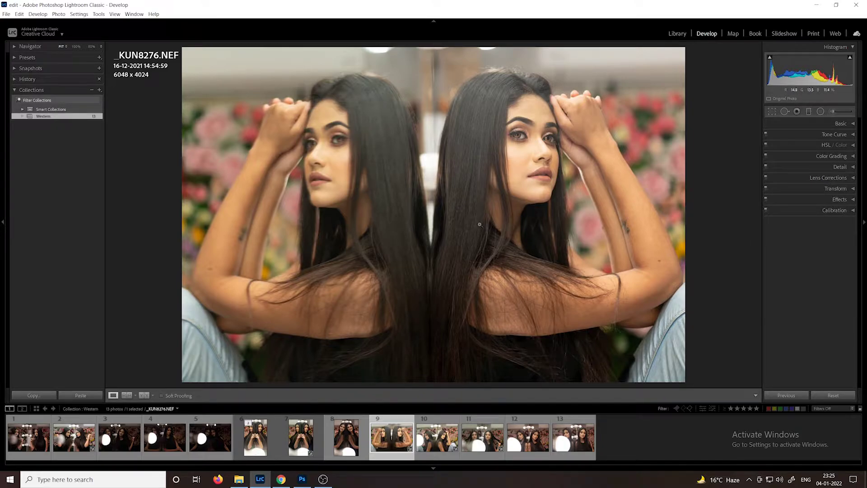
{"action": "key", "text": "ctrl+d"}
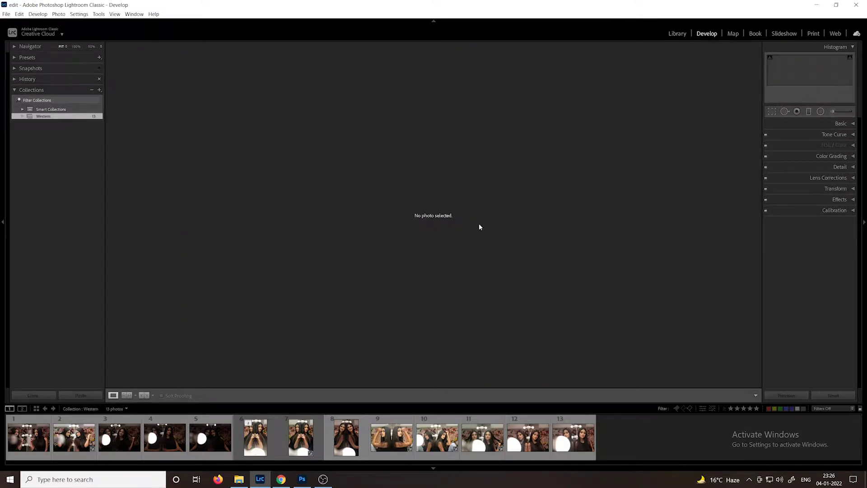
{"action": "left_click", "coordinate": [391, 437]}
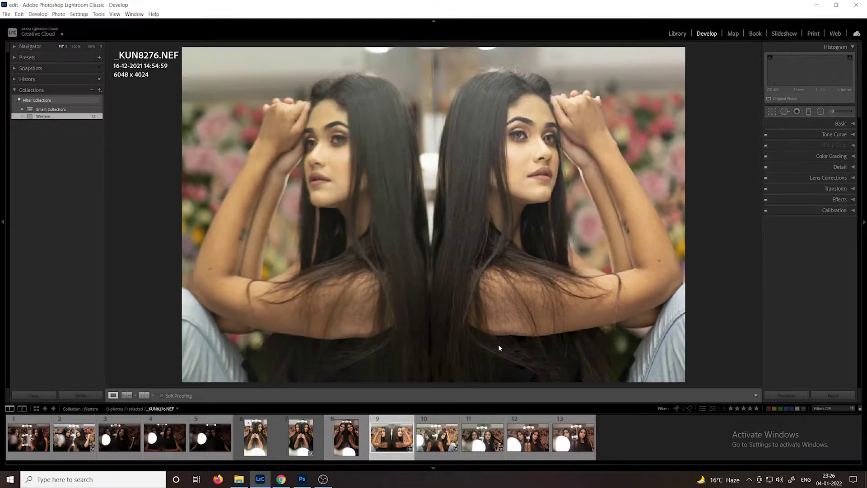
{"action": "key", "text": "ctrl+d"}
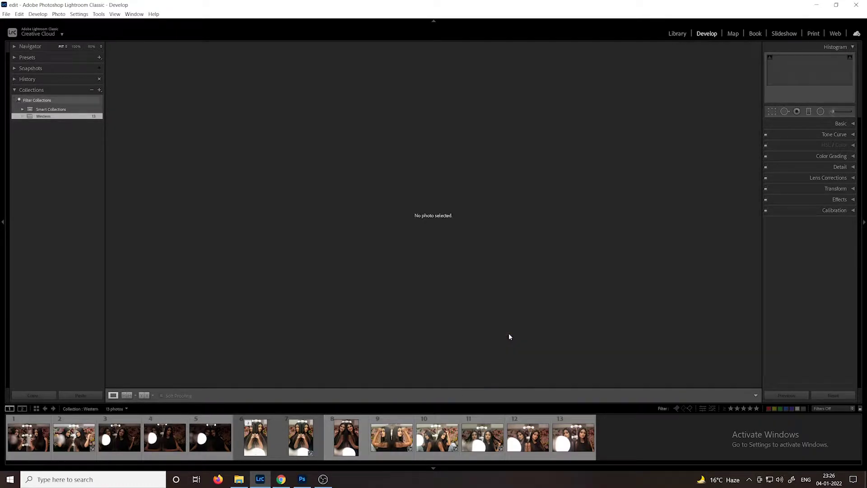
{"action": "left_click", "coordinate": [391, 439]}
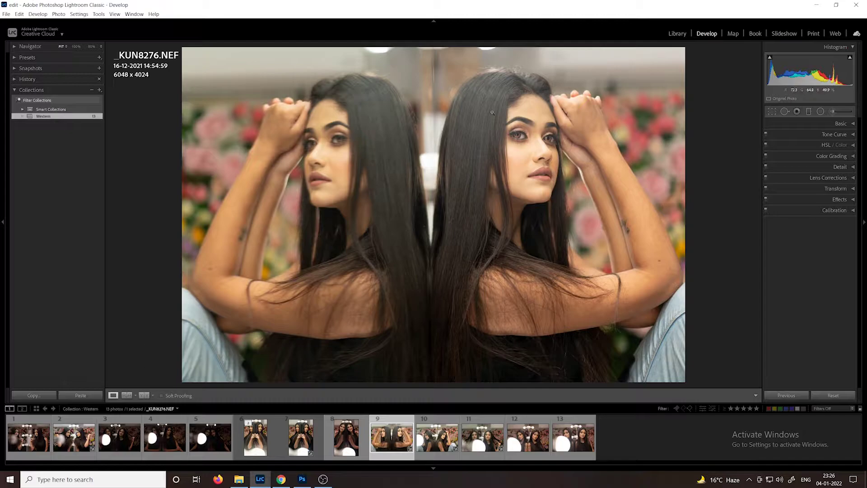
Step: Send the adjusted portrait to Photoshop for further editing
{"action": "right_click", "coordinate": [492, 150]}
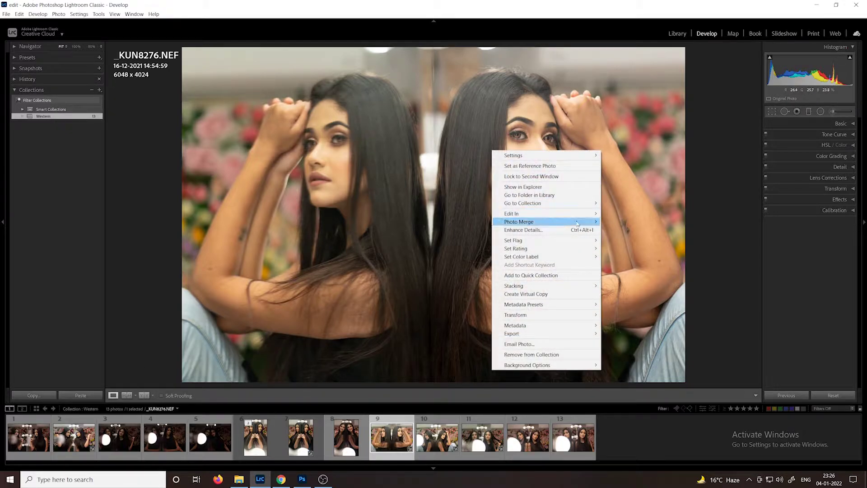
{"action": "mouse_move", "coordinate": [564, 214]}
{"action": "left_click", "coordinate": [675, 214]}
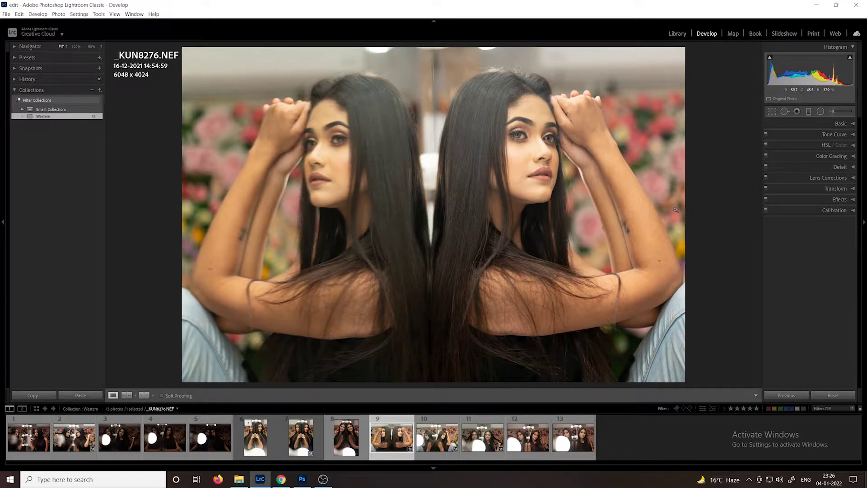
Step: Add an empty layer above the background and set up the Healing Brush with a size of 26 for the face
{"action": "scroll", "coordinate": [488, 174], "scroll_direction": "up", "scroll_amount": 5}
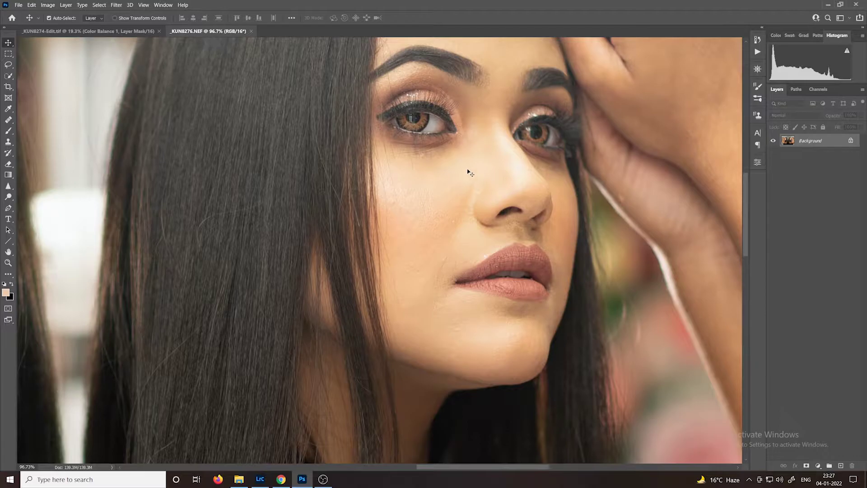
{"action": "left_click_drag", "start_coordinate": [455, 144], "coordinate": [439, 226]}
{"action": "left_click", "coordinate": [840, 466]}
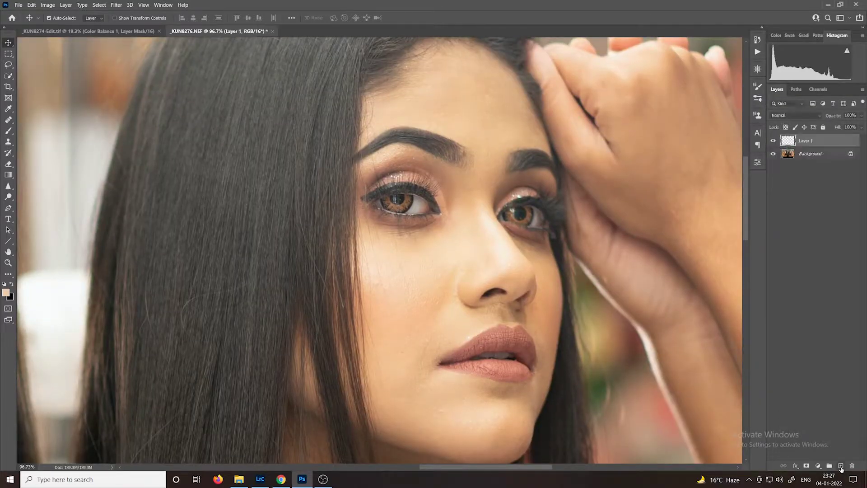
{"action": "key", "text": "j"}
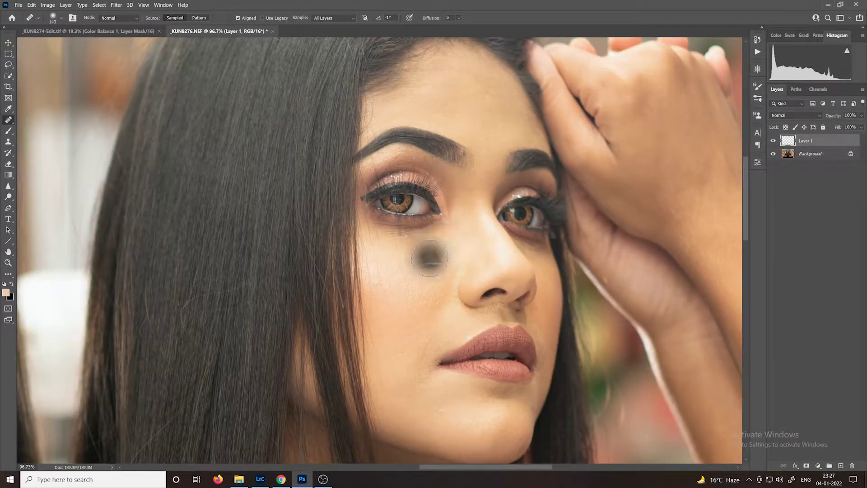
{"action": "right_click", "coordinate": [4, 119]}
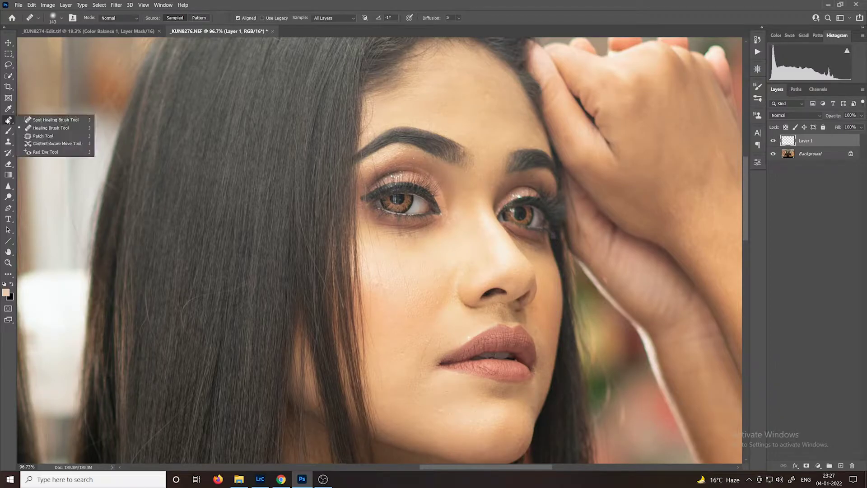
{"action": "left_click", "coordinate": [40, 128]}
{"action": "left_click_drag", "start_coordinate": [398, 265], "coordinate": [372, 264]}
{"action": "scroll", "coordinate": [433, 259], "scroll_direction": "up", "scroll_amount": 1}
{"action": "scroll", "coordinate": [432, 259], "scroll_direction": "up", "scroll_amount": 2}
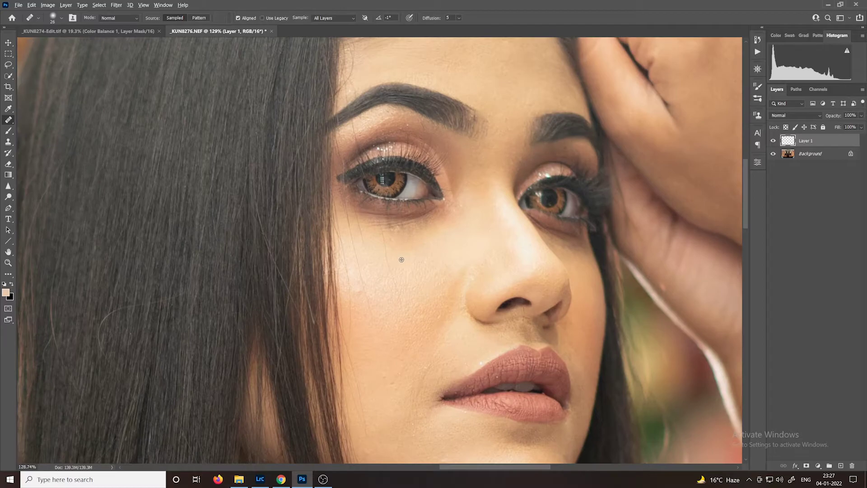
Step: Heal the stray hairs and small blemishes on the cheek below the eye nearest the long hair
{"action": "left_click", "coordinate": [400, 260], "text": "alt"}
{"action": "left_click_drag", "start_coordinate": [402, 312], "coordinate": [400, 292]}
{"action": "left_click", "coordinate": [416, 286], "text": "alt"}
{"action": "mouse_move", "coordinate": [391, 258]}
{"action": "left_mouse_down"}
{"action": "mouse_move", "coordinate": [385, 255]}
{"action": "mouse_move", "coordinate": [394, 279]}
{"action": "left_mouse_up"}
{"action": "left_click", "coordinate": [412, 250], "text": "alt"}
{"action": "left_click", "coordinate": [383, 239]}
{"action": "left_click", "coordinate": [414, 265], "text": "alt"}
Step: Heal the spots on the lower cheek and chin
{"action": "left_click_drag", "start_coordinate": [393, 270], "coordinate": [397, 225]}
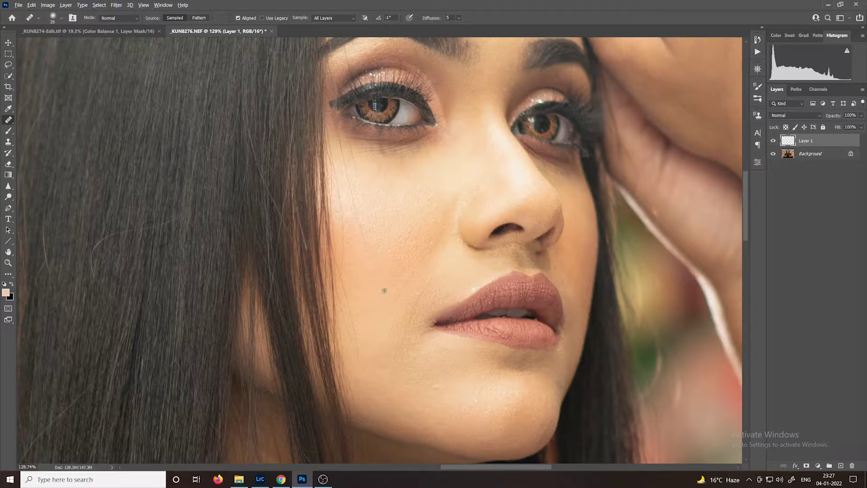
{"action": "left_click_drag", "start_coordinate": [377, 306], "coordinate": [381, 317]}
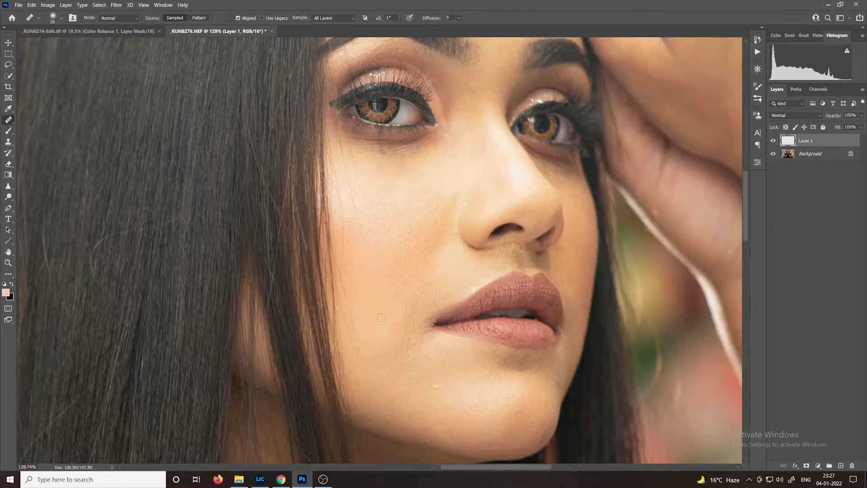
{"action": "left_click", "coordinate": [388, 286], "text": "alt"}
{"action": "left_click_drag", "start_coordinate": [471, 384], "coordinate": [404, 315]}
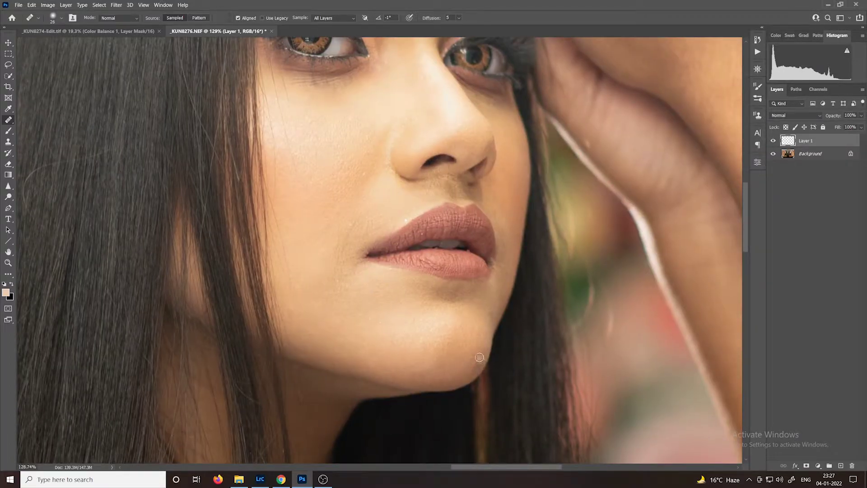
Step: Retouch the skin blemishes on the upper forehead near the hairline with the Healing Brush
{"action": "left_click_drag", "start_coordinate": [483, 258], "coordinate": [468, 420]}
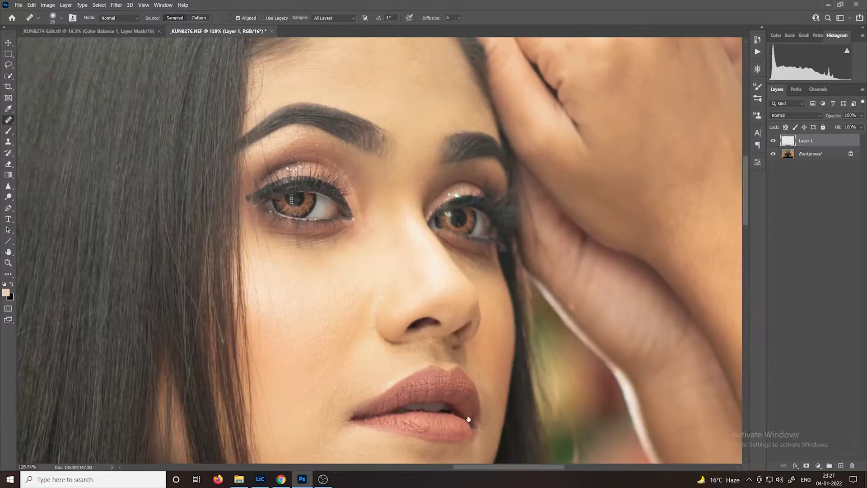
{"action": "mouse_move", "coordinate": [432, 312]}
{"action": "left_mouse_down"}
{"action": "mouse_move", "coordinate": [473, 391]}
{"action": "mouse_move", "coordinate": [481, 439]}
{"action": "left_mouse_up"}
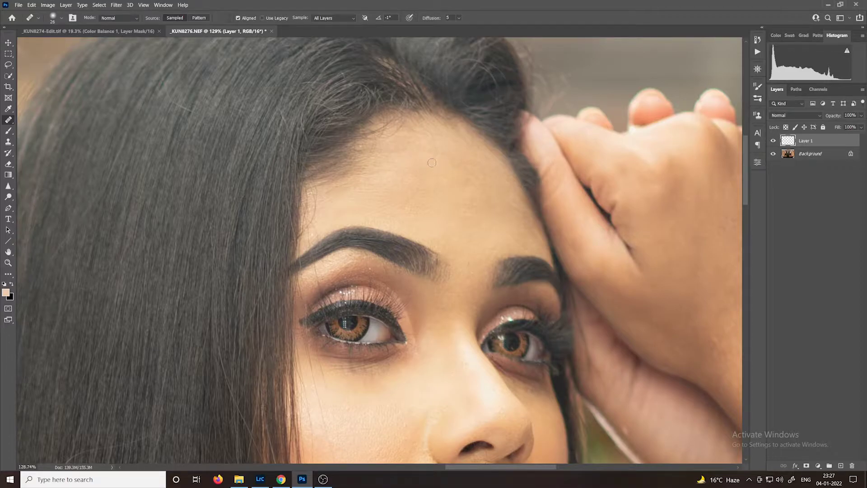
{"action": "left_click_drag", "start_coordinate": [431, 162], "coordinate": [437, 147]}
Step: Heal the remaining spots under the eye, across the cheek and beside the mouth on the real woman's face
{"action": "left_click_drag", "start_coordinate": [403, 323], "coordinate": [428, 218]}
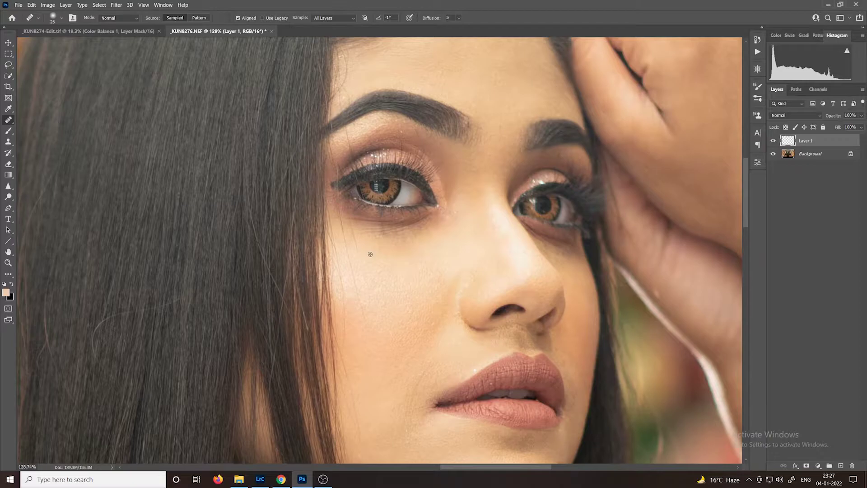
{"action": "left_click", "coordinate": [370, 253], "text": "alt"}
{"action": "mouse_move", "coordinate": [356, 244]}
{"action": "left_mouse_down"}
{"action": "mouse_move", "coordinate": [362, 261]}
{"action": "mouse_move", "coordinate": [348, 247]}
{"action": "mouse_move", "coordinate": [355, 283]}
{"action": "mouse_move", "coordinate": [373, 266]}
{"action": "left_mouse_up"}
{"action": "left_click", "coordinate": [400, 303], "text": "alt"}
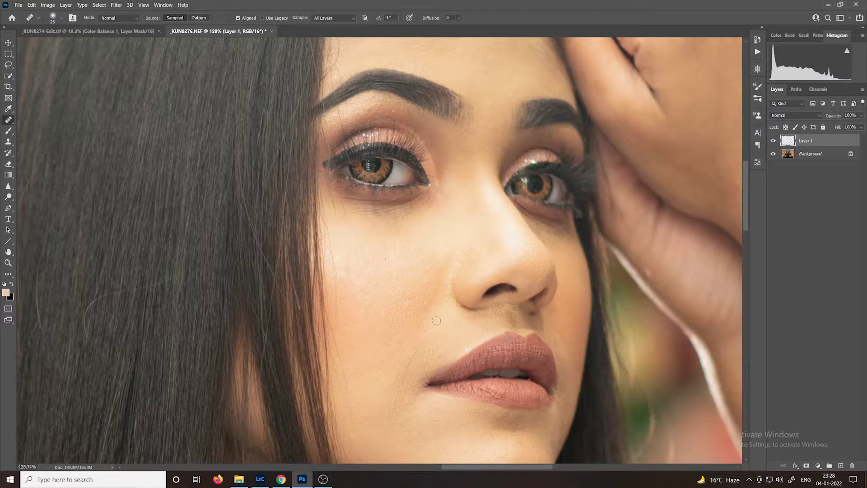
{"action": "left_click_drag", "start_coordinate": [420, 200], "coordinate": [397, 273]}
{"action": "left_click_drag", "start_coordinate": [364, 350], "coordinate": [414, 120]}
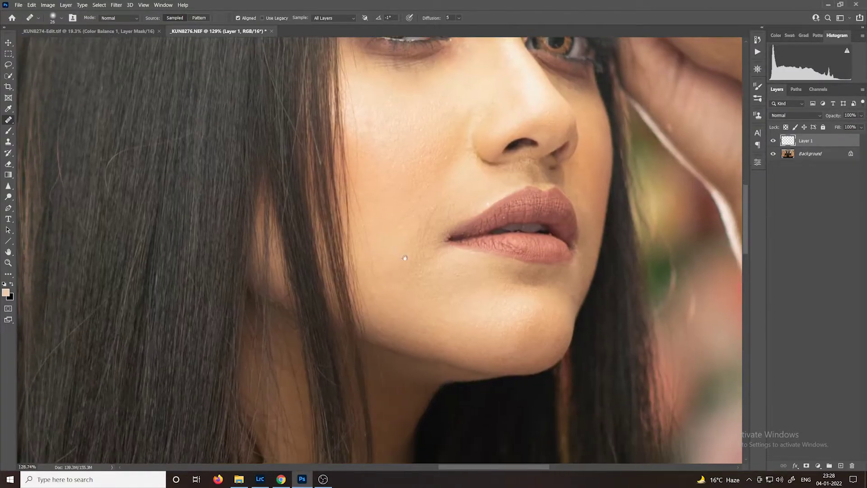
{"action": "left_click_drag", "start_coordinate": [301, 329], "coordinate": [346, 259]}
{"action": "left_click_drag", "start_coordinate": [401, 271], "coordinate": [306, 356]}
{"action": "left_click_drag", "start_coordinate": [369, 283], "coordinate": [353, 345]}
{"action": "left_click_drag", "start_coordinate": [376, 257], "coordinate": [356, 343]}
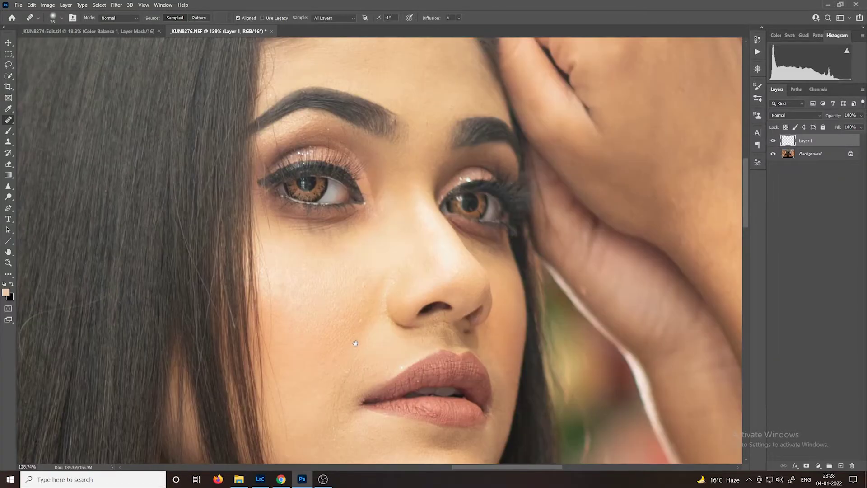
Step: Heal the light mark near the corner of the mouth and the small spots on the reflected face's cheek
{"action": "left_click_drag", "start_coordinate": [385, 261], "coordinate": [497, 248]}
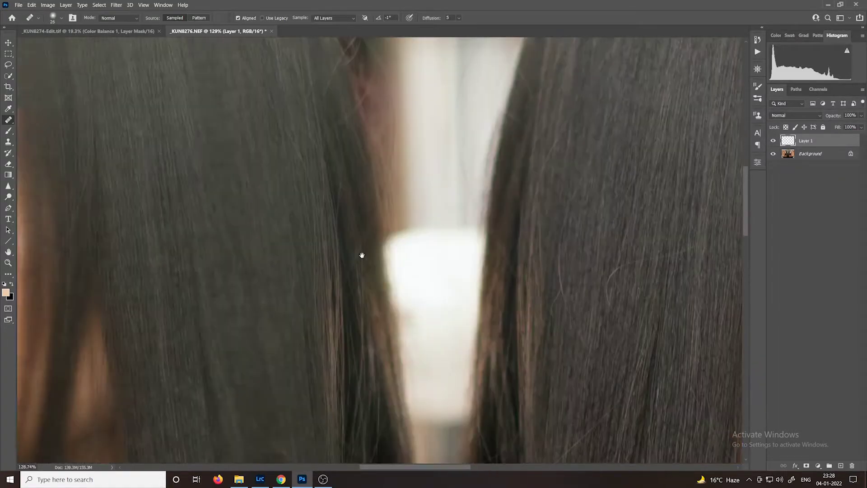
{"action": "scroll", "coordinate": [367, 262], "scroll_direction": "left", "scroll_amount": 6}
{"action": "scroll", "coordinate": [357, 260], "scroll_direction": "down", "scroll_amount": 2}
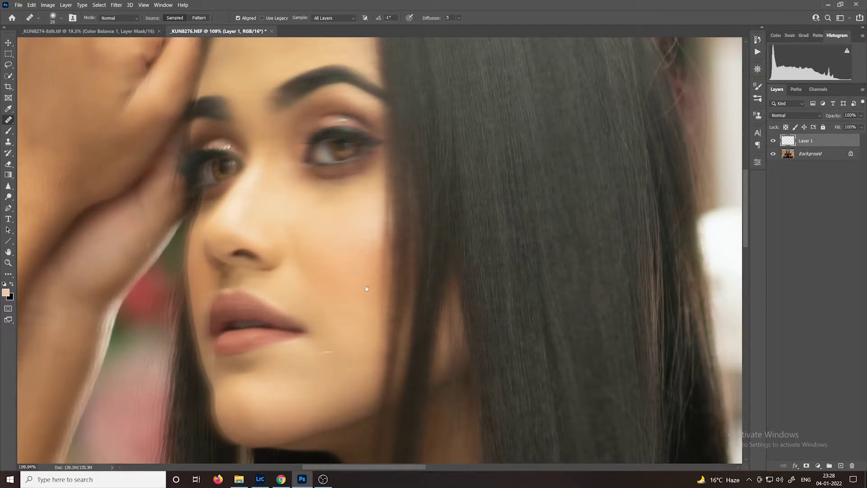
{"action": "scroll", "coordinate": [365, 266], "scroll_direction": "down", "scroll_amount": 2}
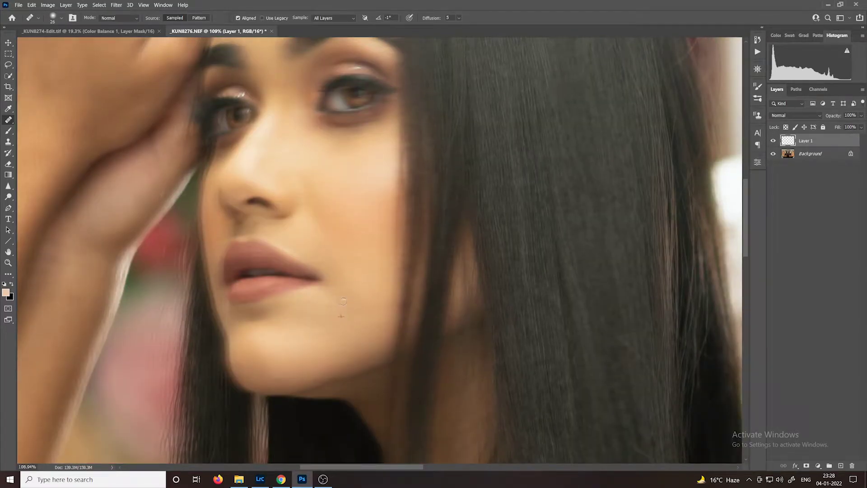
{"action": "scroll", "coordinate": [349, 230], "scroll_direction": "up", "scroll_amount": 7}
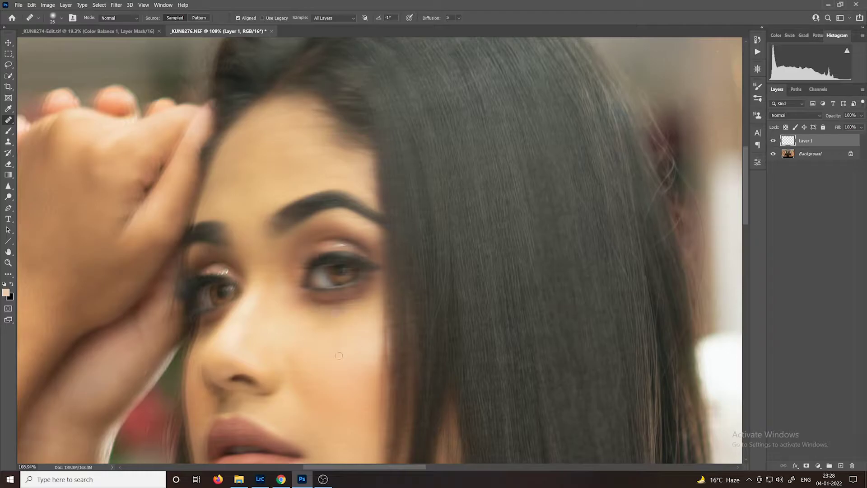
{"action": "scroll", "coordinate": [339, 355], "scroll_direction": "down", "scroll_amount": 9}
Step: Enlarge the Healing Brush to 38 and remove the moles and spots around the real woman's elbow and arm, keeping the tattoo
{"action": "left_click_drag", "start_coordinate": [449, 333], "coordinate": [250, 219]}
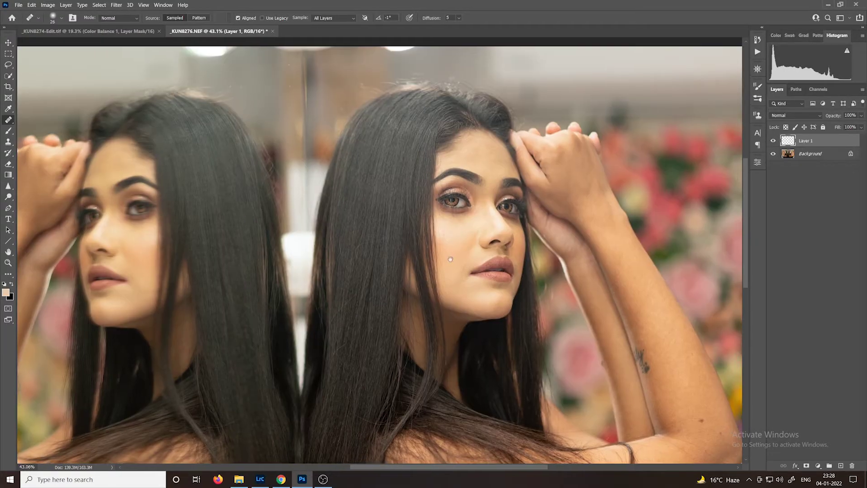
{"action": "left_click_drag", "start_coordinate": [450, 259], "coordinate": [404, 192]}
{"action": "scroll", "coordinate": [531, 292], "scroll_direction": "up", "scroll_amount": 3}
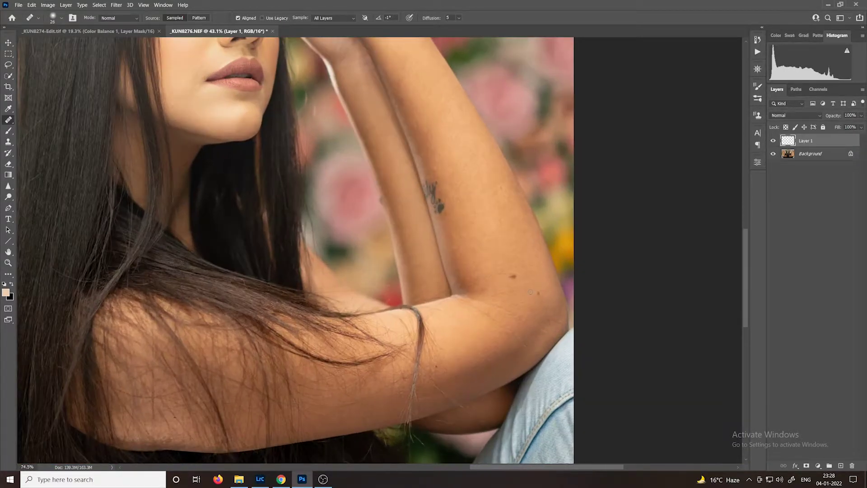
{"action": "scroll", "coordinate": [531, 292], "scroll_direction": "up", "scroll_amount": 2}
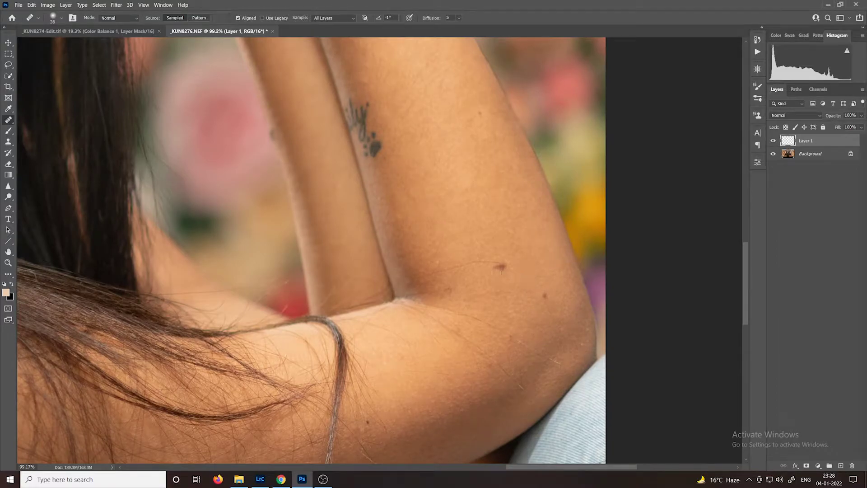
{"action": "left_click", "coordinate": [503, 267]}
{"action": "left_click_drag", "start_coordinate": [509, 310], "coordinate": [507, 207]}
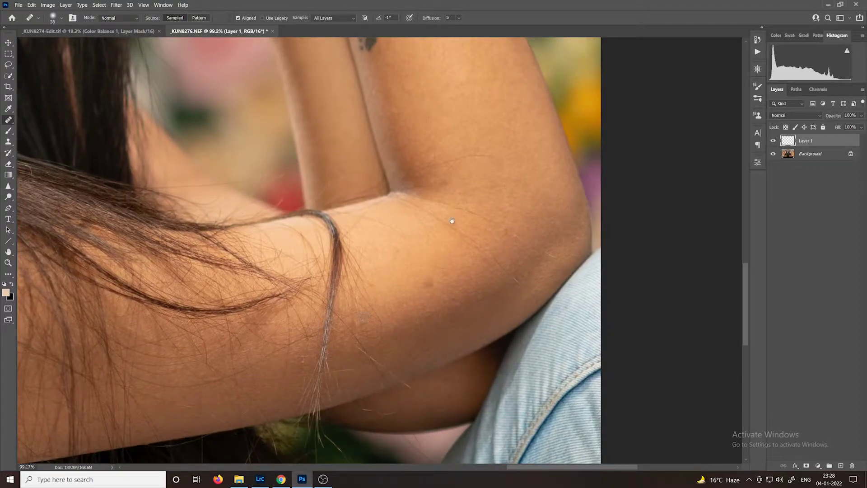
{"action": "left_click_drag", "start_coordinate": [452, 221], "coordinate": [453, 446]}
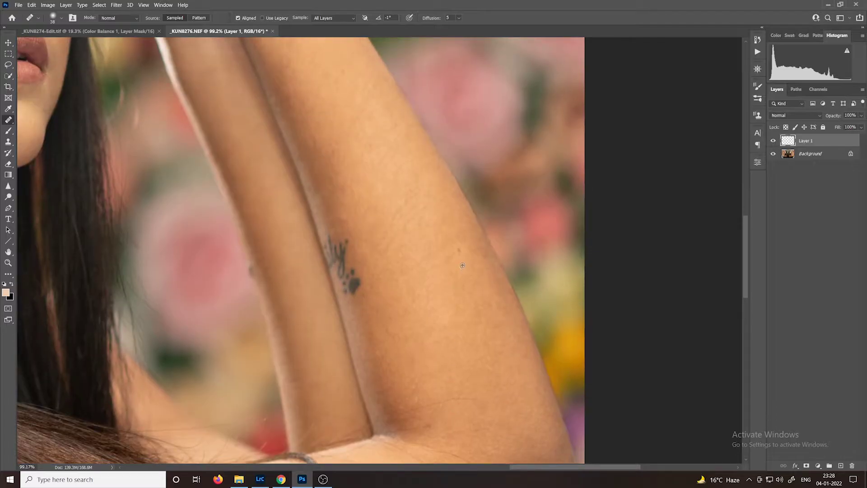
{"action": "scroll", "coordinate": [443, 328], "scroll_direction": "down", "scroll_amount": 6}
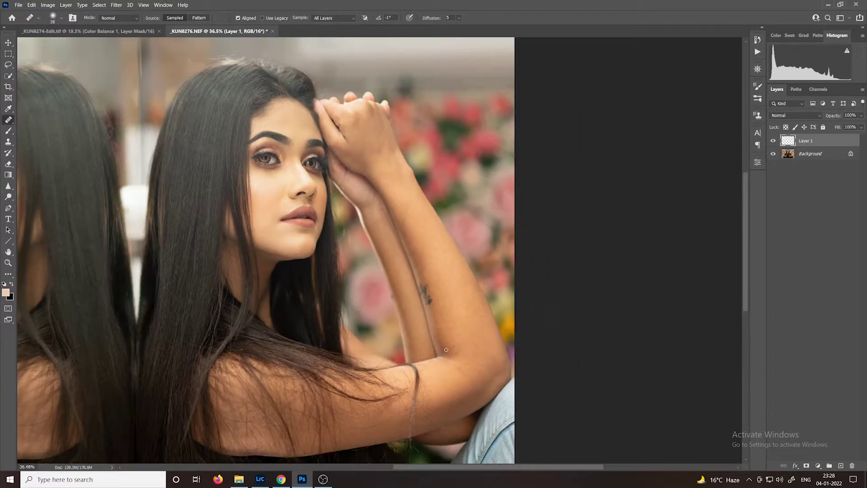
Step: Remove the matching moles and spots near the elbow of the reflected arm with the Healing Brush
{"action": "left_click_drag", "start_coordinate": [306, 341], "coordinate": [522, 310]}
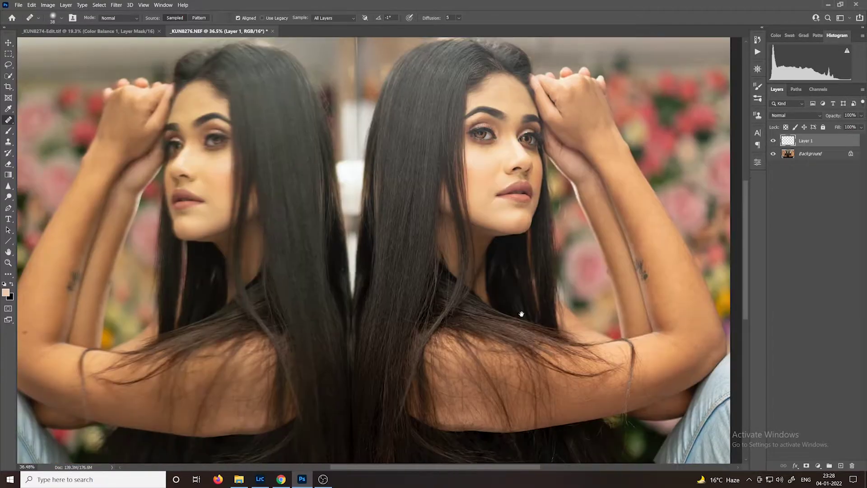
{"action": "left_click_drag", "start_coordinate": [381, 364], "coordinate": [502, 362]}
{"action": "left_click_drag", "start_coordinate": [280, 363], "coordinate": [261, 348]}
{"action": "scroll", "coordinate": [271, 368], "scroll_direction": "up", "scroll_amount": 5}
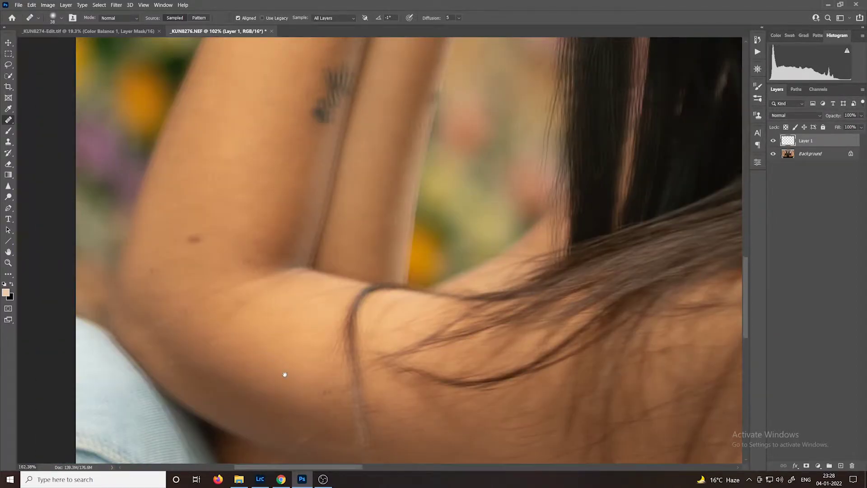
{"action": "left_click_drag", "start_coordinate": [285, 374], "coordinate": [200, 279]}
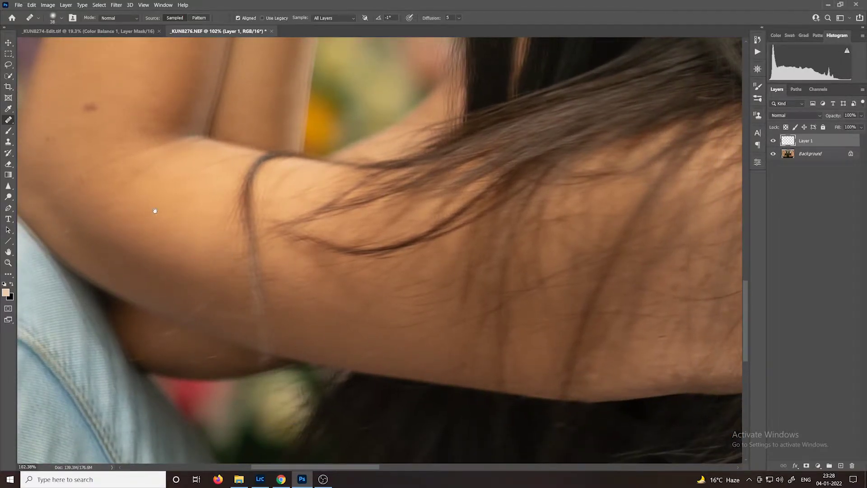
{"action": "left_click_drag", "start_coordinate": [155, 207], "coordinate": [207, 319]}
{"action": "left_click", "coordinate": [154, 234]}
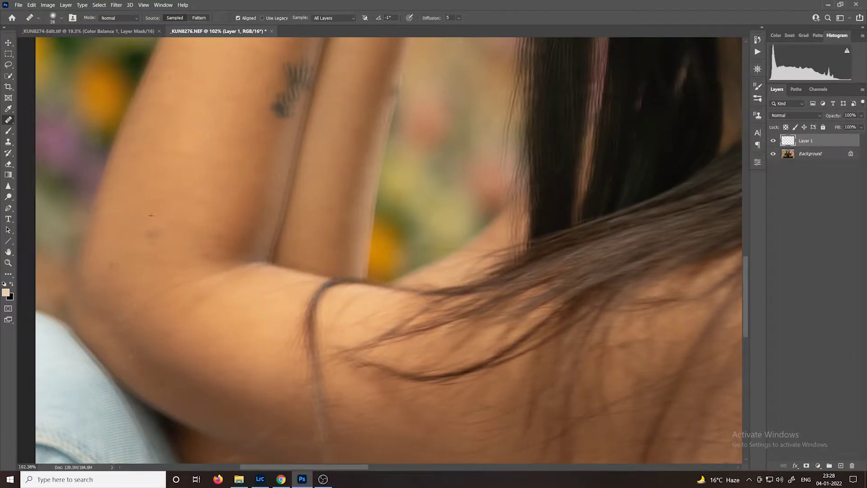
{"action": "left_click_drag", "start_coordinate": [225, 318], "coordinate": [188, 293]}
{"action": "scroll", "coordinate": [188, 293], "scroll_direction": "up", "scroll_amount": 3}
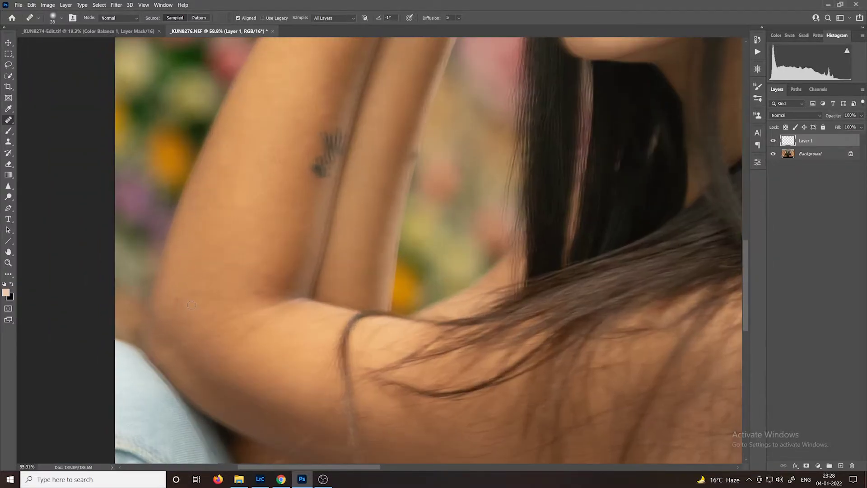
{"action": "scroll", "coordinate": [196, 306], "scroll_direction": "down", "scroll_amount": 5}
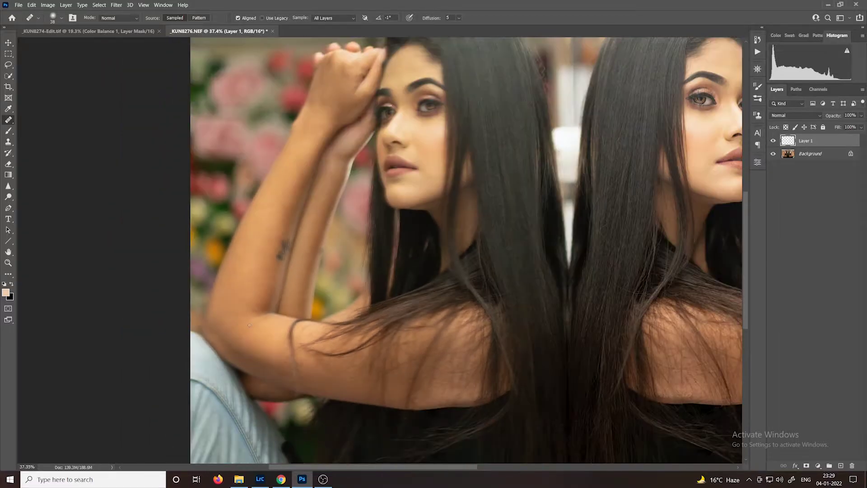
Step: Rename the retouching layer as Blemishes and add a new empty layer above it
{"action": "scroll", "coordinate": [411, 280], "scroll_direction": "up", "scroll_amount": 1}
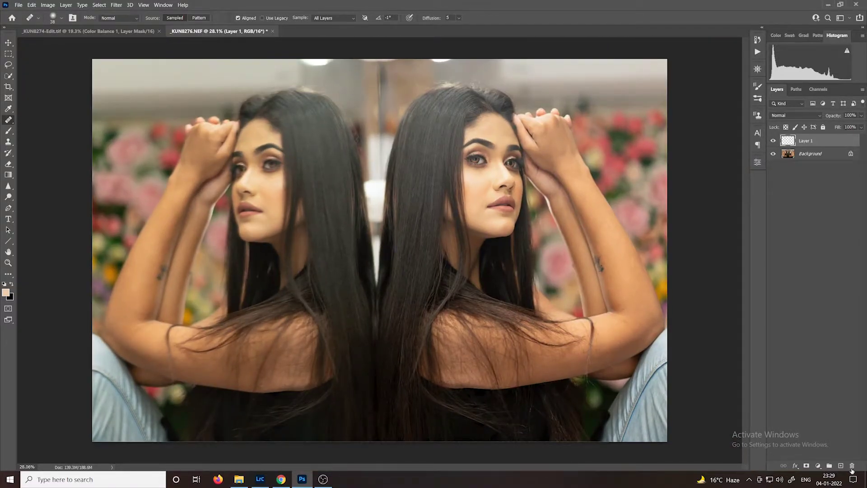
{"action": "double_click", "coordinate": [806, 142]}
{"action": "type", "text": "Blemishes"}
{"action": "key", "text": "Return"}
{"action": "left_click", "coordinate": [840, 465]}
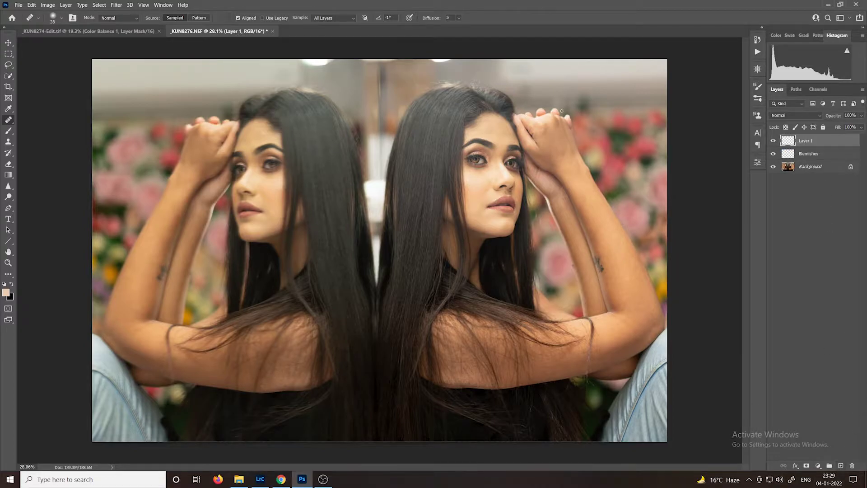
Step: Set the Healing Brush size to 92 and clean up the flyaway hairs above the real woman's head
{"action": "scroll", "coordinate": [490, 122], "scroll_direction": "up", "scroll_amount": 5}
{"action": "scroll", "coordinate": [522, 84], "scroll_direction": "up", "scroll_amount": 4}
{"action": "left_click_drag", "start_coordinate": [567, 68], "coordinate": [562, 223]}
{"action": "left_click_drag", "start_coordinate": [429, 133], "coordinate": [444, 135], "text": "alt"}
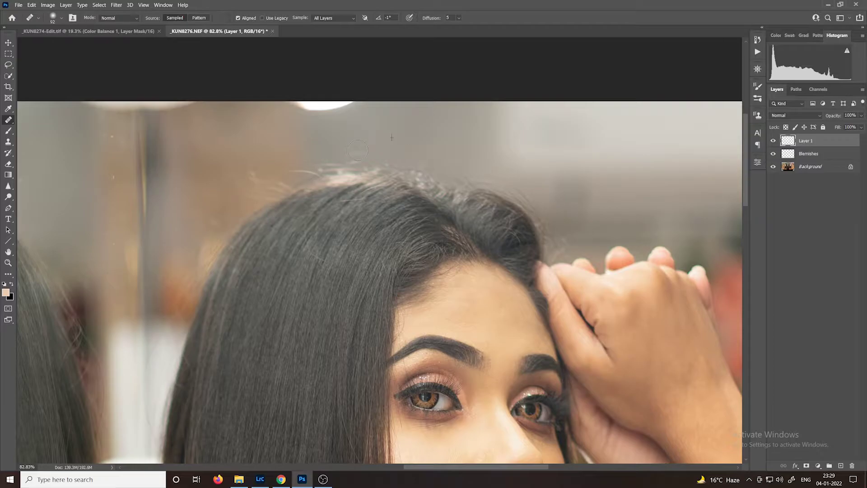
{"action": "left_click_drag", "start_coordinate": [380, 144], "coordinate": [459, 145]}
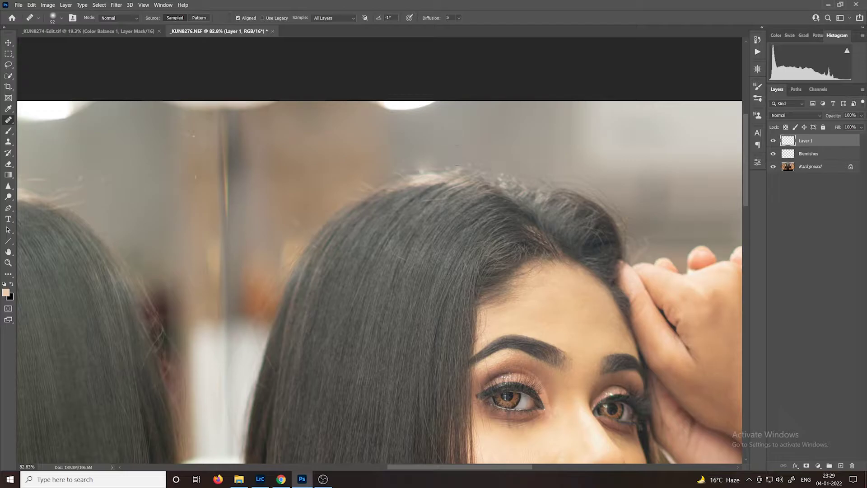
{"action": "left_click_drag", "start_coordinate": [405, 234], "coordinate": [416, 168]}
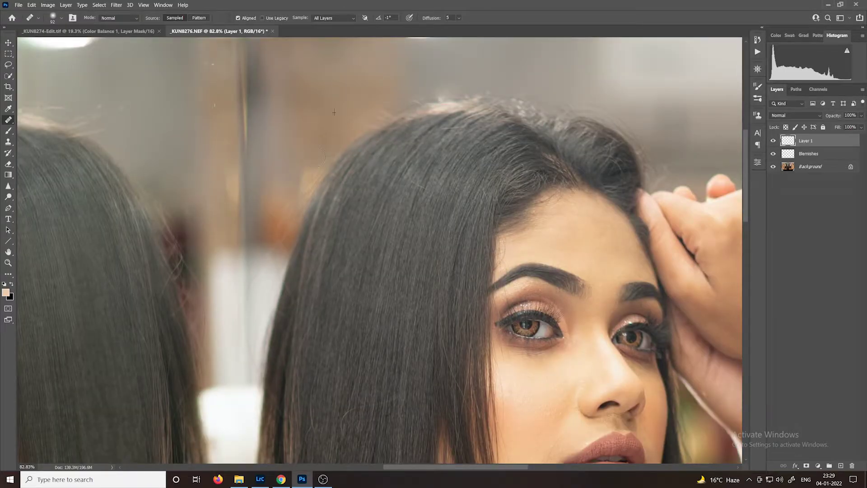
{"action": "left_click_drag", "start_coordinate": [451, 134], "coordinate": [358, 200]}
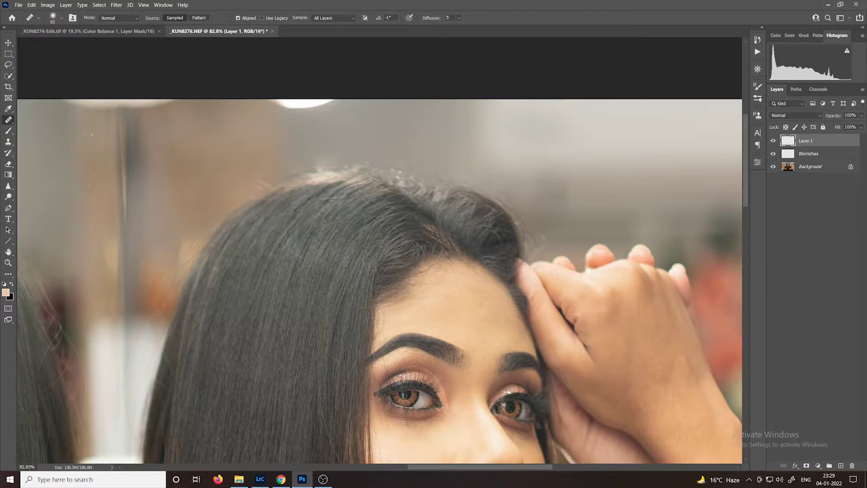
Step: Clean up the flyaway hairs above the reflected head with the Healing Brush
{"action": "left_click_drag", "start_coordinate": [323, 248], "coordinate": [500, 158]}
{"action": "left_click_drag", "start_coordinate": [491, 230], "coordinate": [547, 279]}
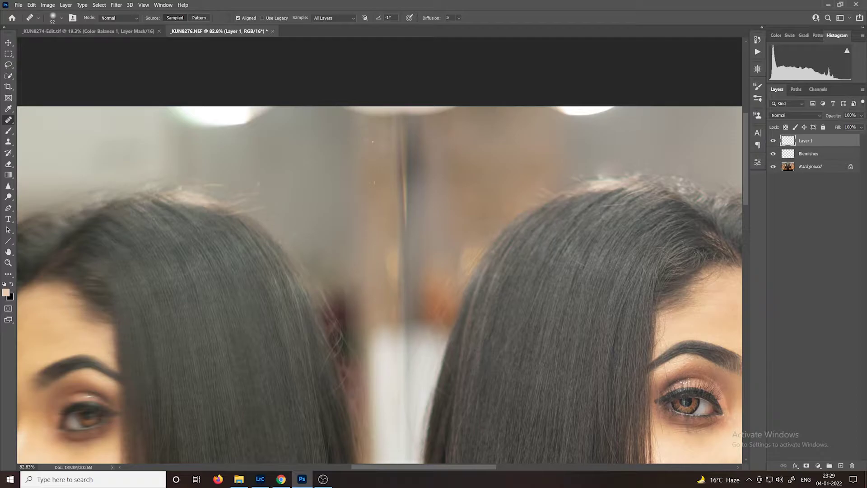
{"action": "left_click_drag", "start_coordinate": [295, 219], "coordinate": [384, 218]}
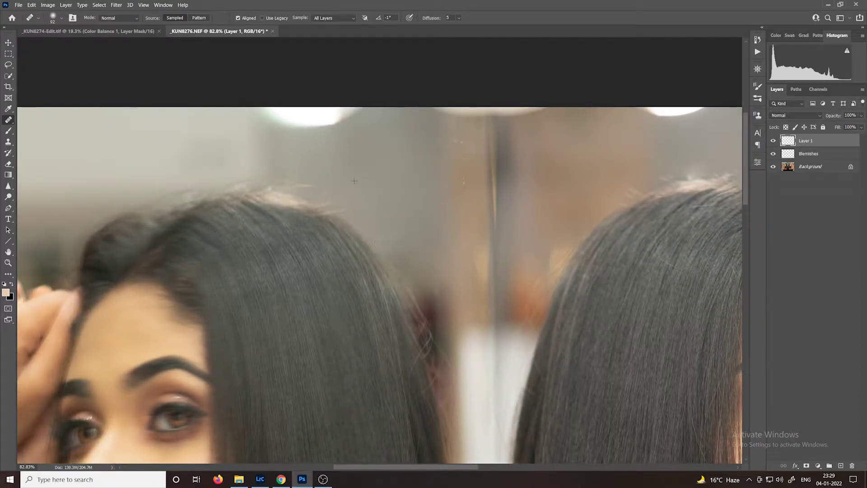
{"action": "left_click_drag", "start_coordinate": [373, 195], "coordinate": [412, 239]}
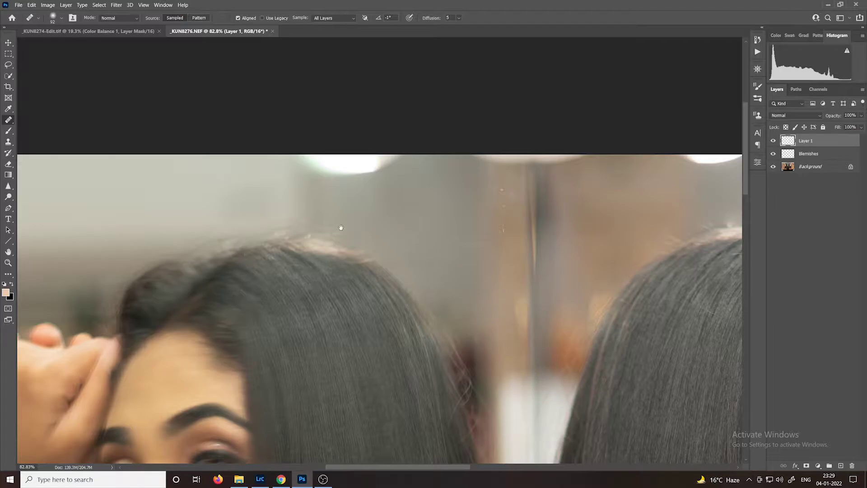
{"action": "left_click_drag", "start_coordinate": [341, 228], "coordinate": [431, 252]}
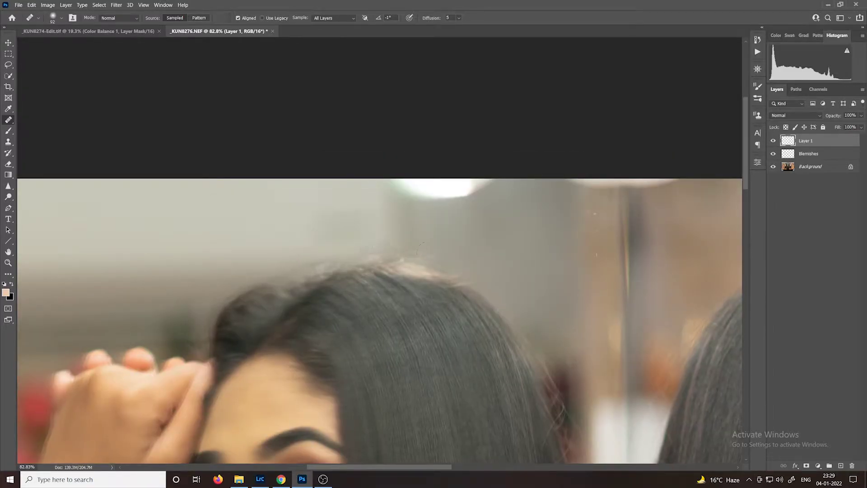
Step: Remove the stray hairs between the real woman's hair and her raised hand with the Clone Stamp
{"action": "left_click_drag", "start_coordinate": [501, 329], "coordinate": [178, 246]}
{"action": "left_click_drag", "start_coordinate": [332, 287], "coordinate": [238, 265]}
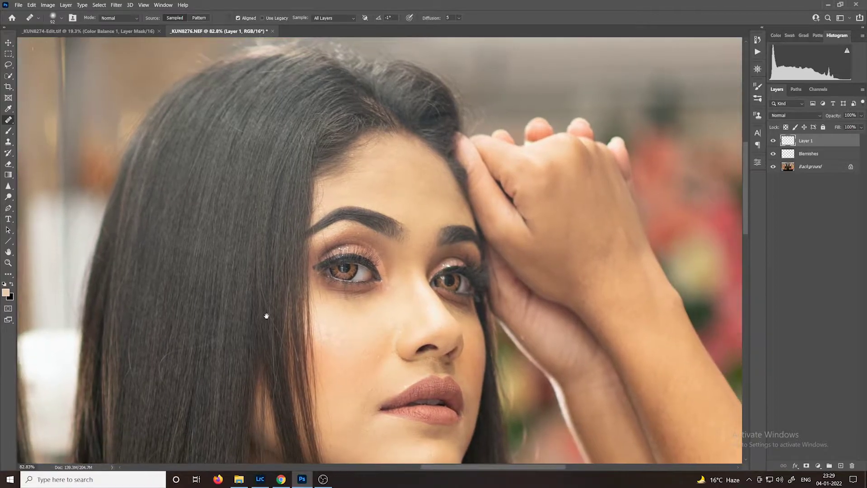
{"action": "mouse_move", "coordinate": [267, 316]}
{"action": "left_mouse_down"}
{"action": "mouse_move", "coordinate": [258, 355]}
{"action": "mouse_move", "coordinate": [208, 429]}
{"action": "left_mouse_up"}
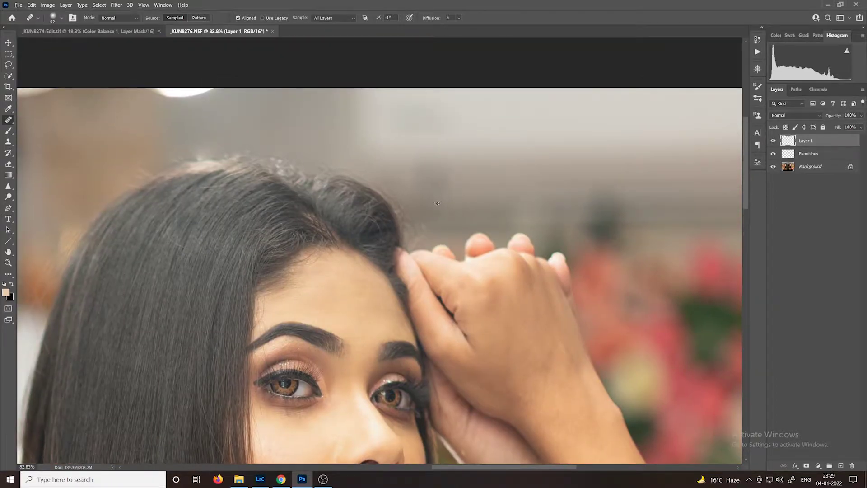
{"action": "left_click", "coordinate": [8, 141]}
{"action": "mouse_move", "coordinate": [425, 209]}
{"action": "left_mouse_down"}
{"action": "mouse_move", "coordinate": [437, 211]}
{"action": "mouse_move", "coordinate": [434, 203]}
{"action": "left_mouse_up"}
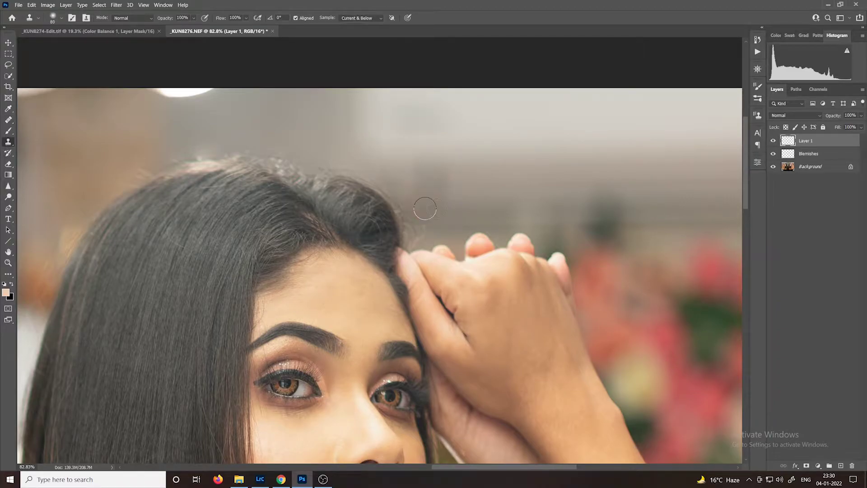
{"action": "scroll", "coordinate": [434, 203], "scroll_direction": "up", "scroll_amount": 1}
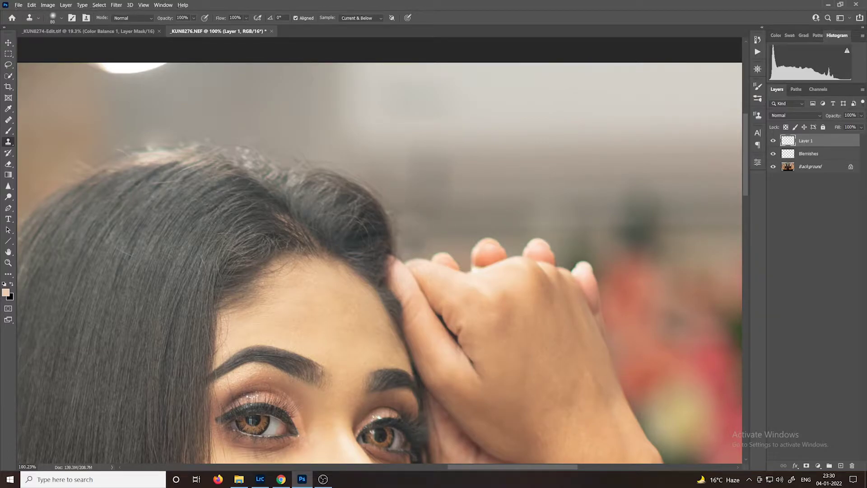
{"action": "scroll", "coordinate": [509, 286], "scroll_direction": "down", "scroll_amount": 5}
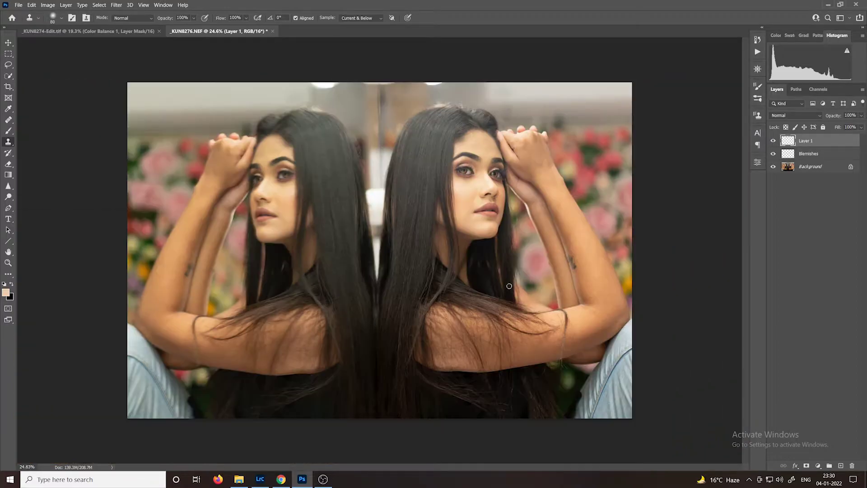
Step: Merge all visible layers into a new stamped layer at the top of the layer stack
{"action": "scroll", "coordinate": [312, 131], "scroll_direction": "up", "scroll_amount": 5}
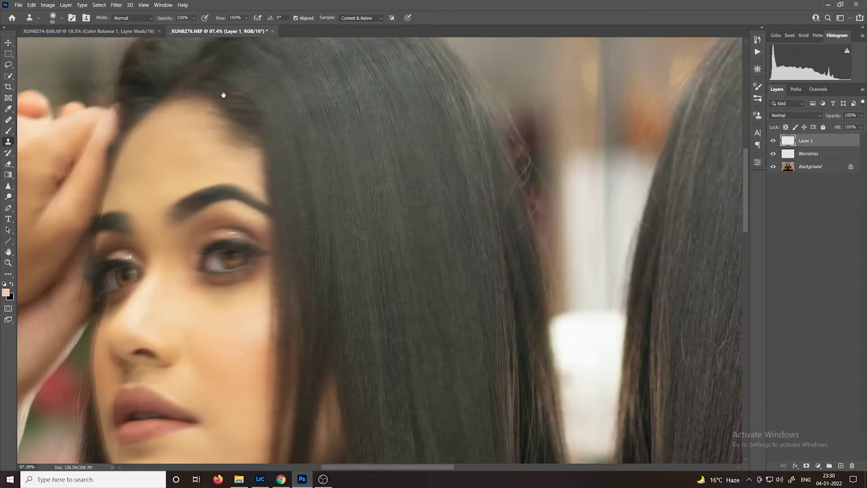
{"action": "mouse_move", "coordinate": [223, 95]}
{"action": "left_mouse_down"}
{"action": "mouse_move", "coordinate": [364, 237]}
{"action": "mouse_move", "coordinate": [344, 228]}
{"action": "left_mouse_up"}
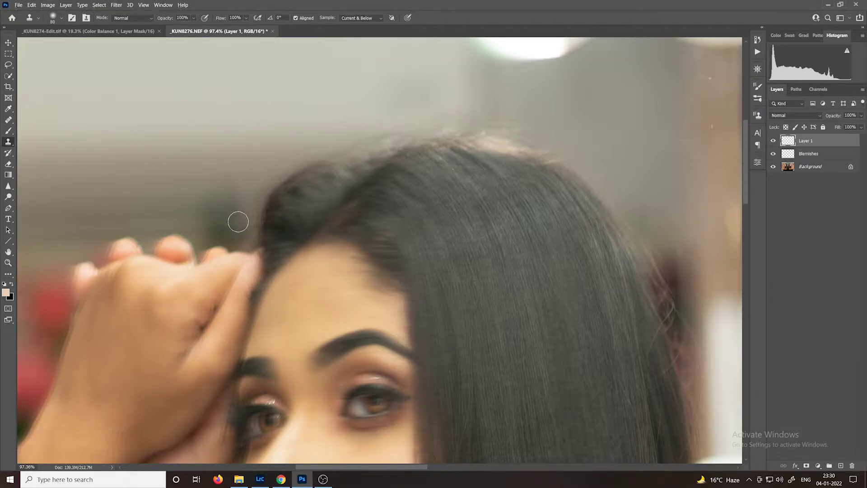
{"action": "scroll", "coordinate": [389, 275], "scroll_direction": "down", "scroll_amount": 3}
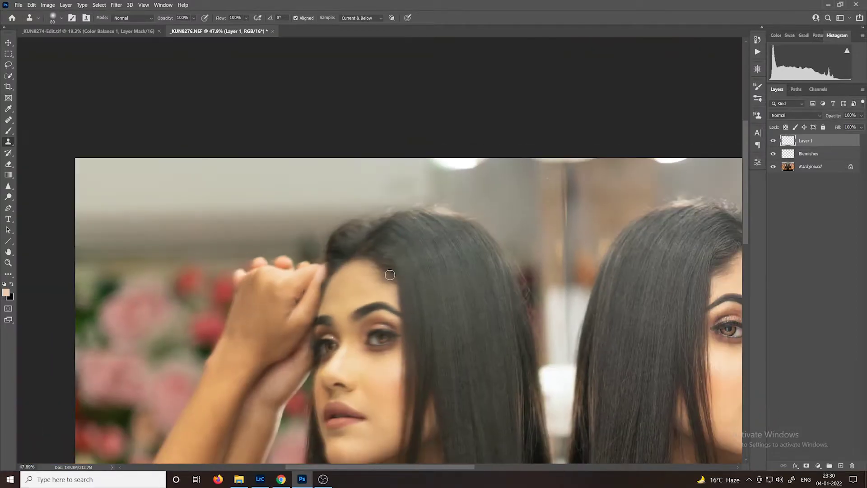
{"action": "scroll", "coordinate": [390, 274], "scroll_direction": "down", "scroll_amount": 2}
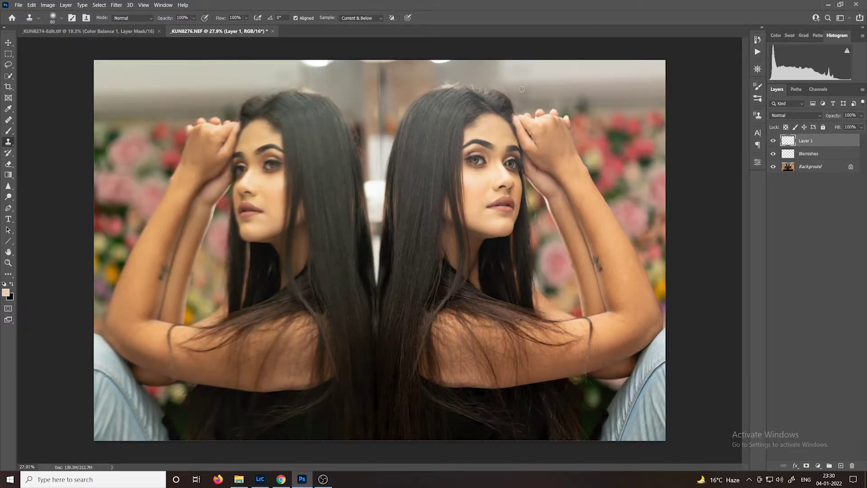
{"action": "scroll", "coordinate": [521, 89], "scroll_direction": "down", "scroll_amount": 1}
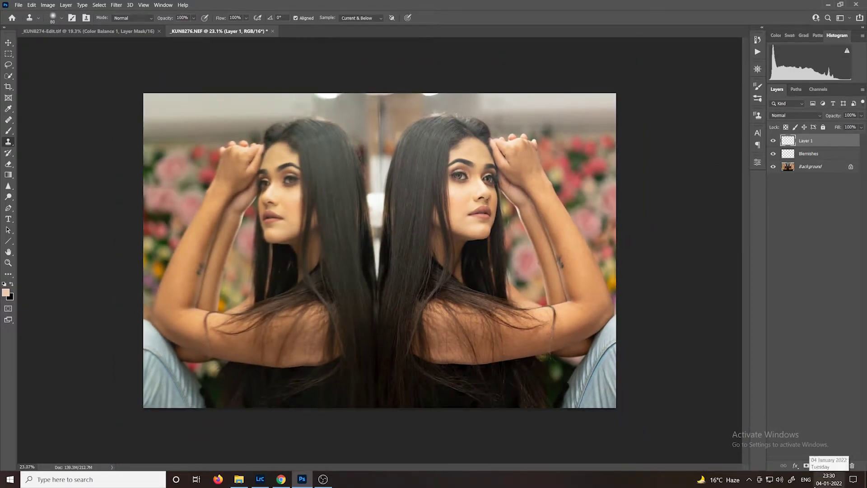
{"action": "key", "text": "ctrl+alt+shift+e"}
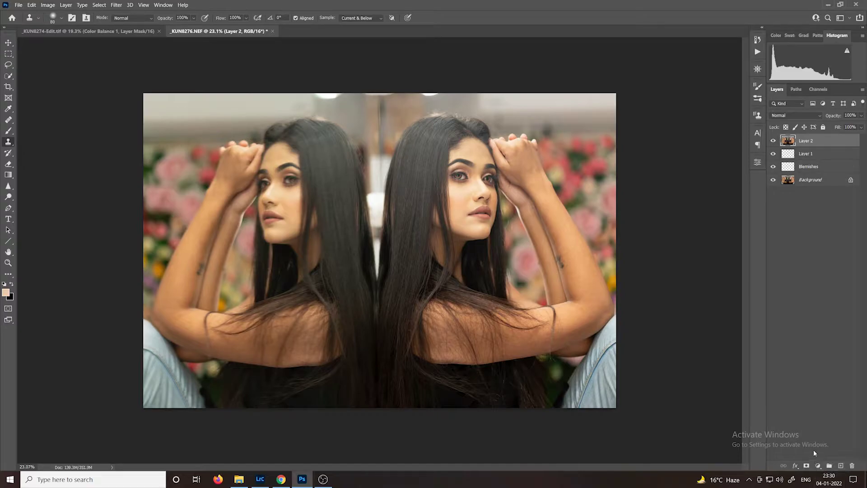
Step: Rename the Layer 1 retouching layer as Hair remove and the merged top layer as Skin smooth
{"action": "double_click", "coordinate": [806, 154]}
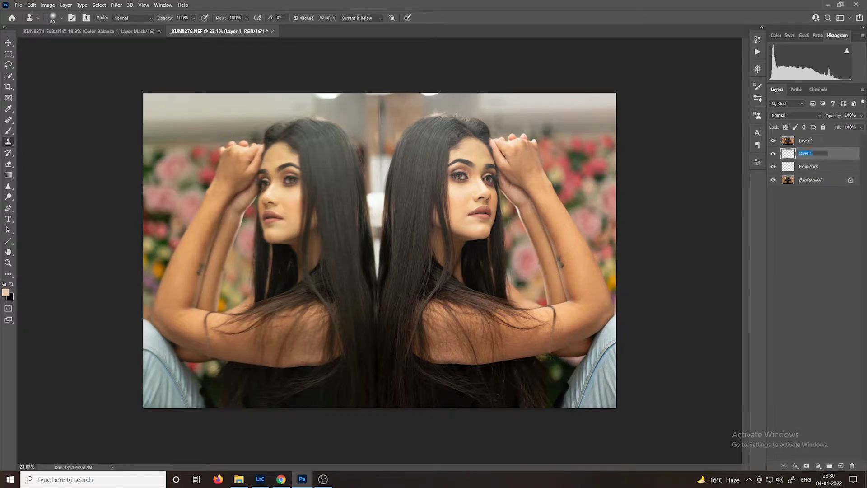
{"action": "type", "text": "Hair remove"}
{"action": "key", "text": "Return"}
{"action": "double_click", "coordinate": [807, 141]}
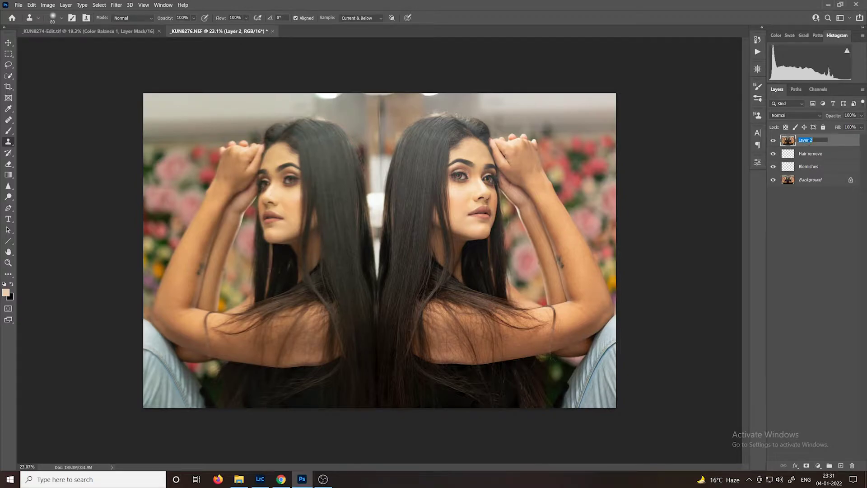
{"action": "type", "text": "Skin smooth"}
{"action": "key", "text": "Return"}
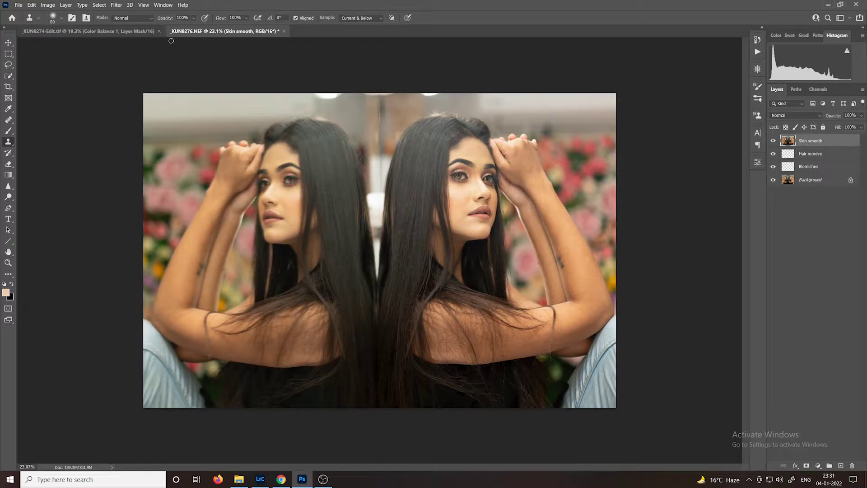
Step: Open the SkinFiner filter on the Skin smooth layer and view the real woman's face at 1:1
{"action": "left_click", "coordinate": [118, 7]}
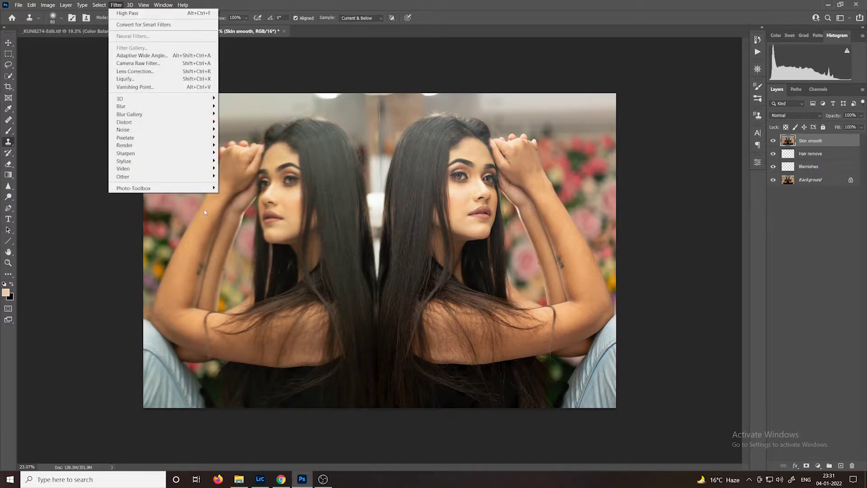
{"action": "mouse_move", "coordinate": [186, 189]}
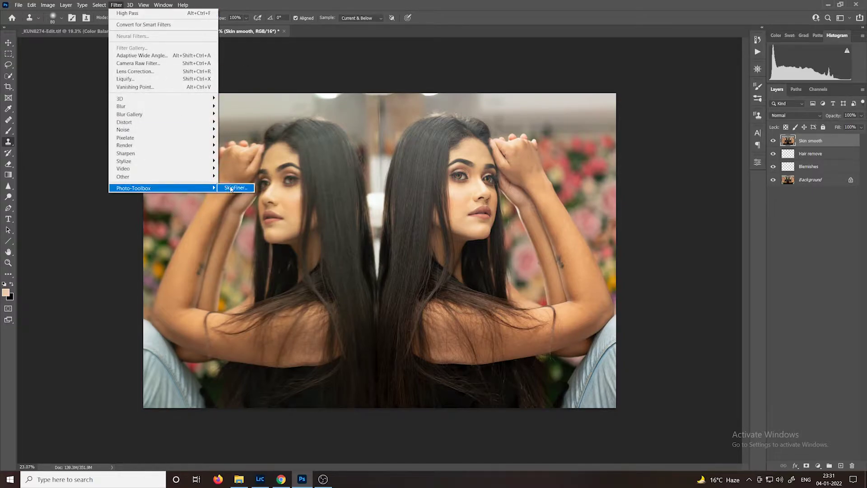
{"action": "left_click", "coordinate": [233, 188]}
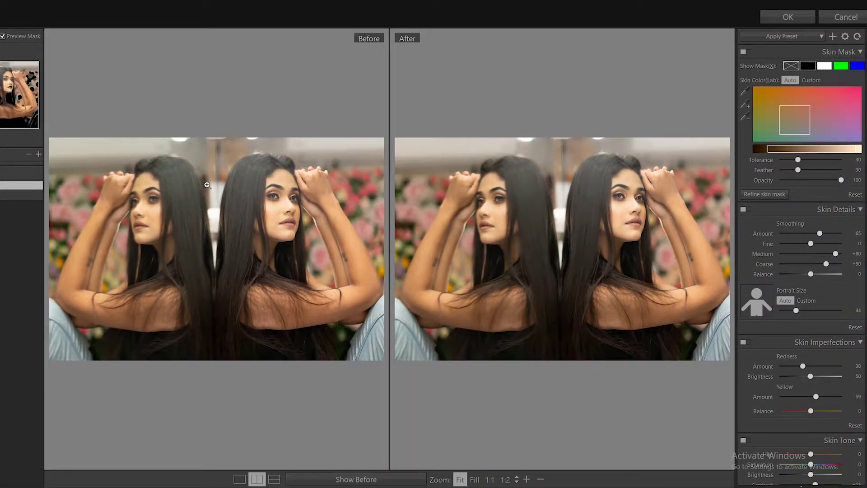
{"action": "left_click", "coordinate": [638, 207]}
{"action": "left_click_drag", "start_coordinate": [592, 194], "coordinate": [636, 246]}
{"action": "left_click_drag", "start_coordinate": [638, 215], "coordinate": [636, 212]}
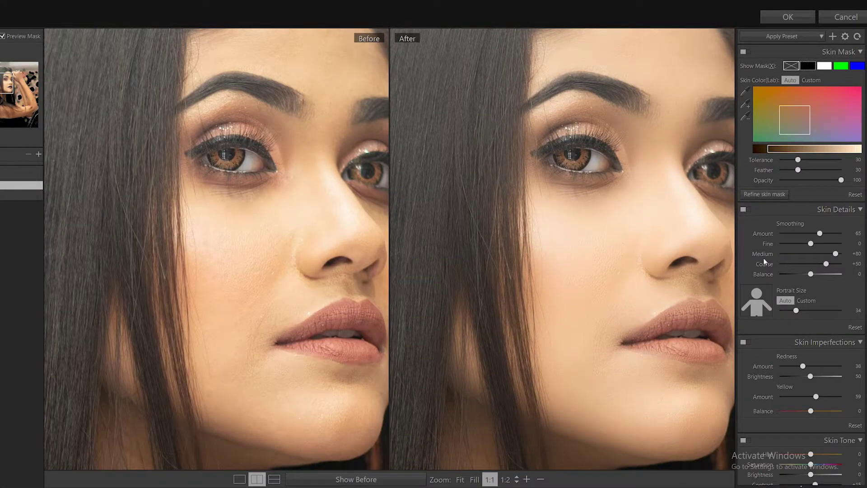
Step: Compare the preview without Skin Details, and set the smoothing Amount to 50 and Fine to -64
{"action": "left_click", "coordinate": [746, 210]}
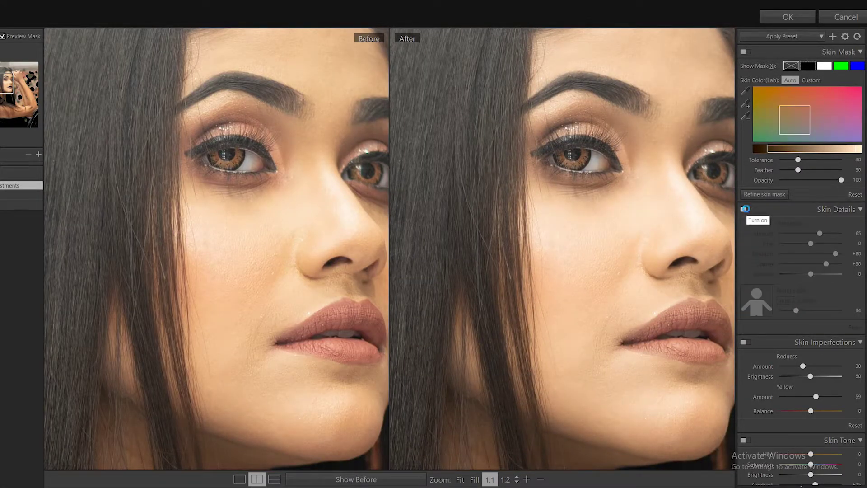
{"action": "left_click", "coordinate": [746, 209]}
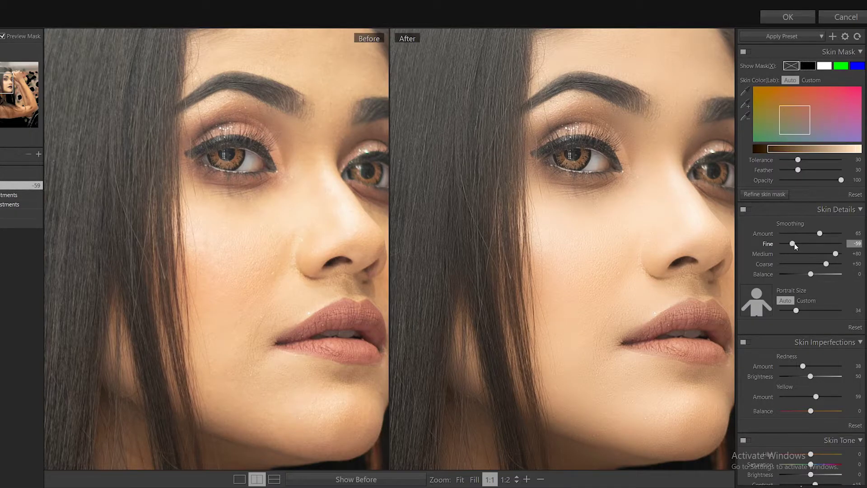
{"action": "left_click_drag", "start_coordinate": [794, 244], "coordinate": [810, 233]}
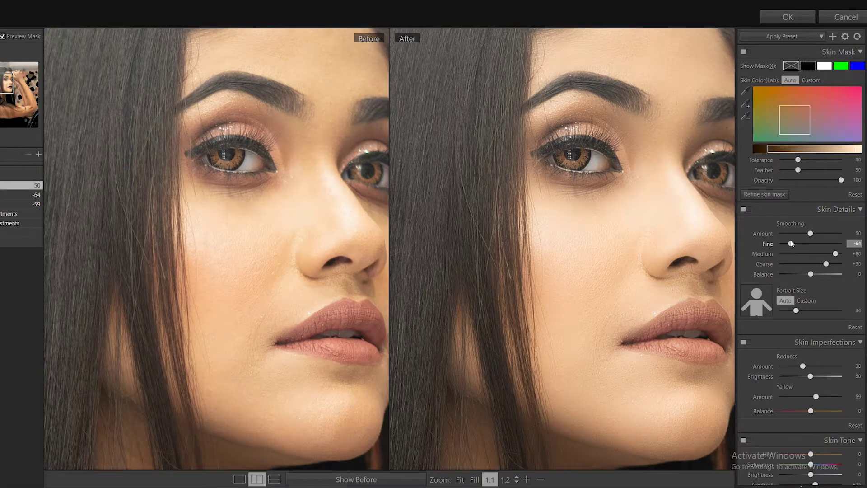
Step: Compare the face with Skin Details off and on, and apply the SkinFiner filter with Skin Details enabled
{"action": "left_click", "coordinate": [746, 212]}
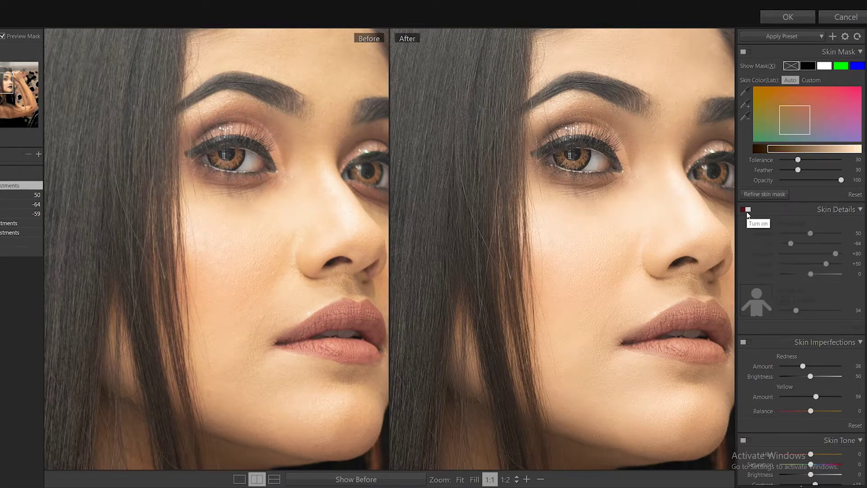
{"action": "left_click", "coordinate": [746, 212]}
{"action": "left_click", "coordinate": [747, 212]}
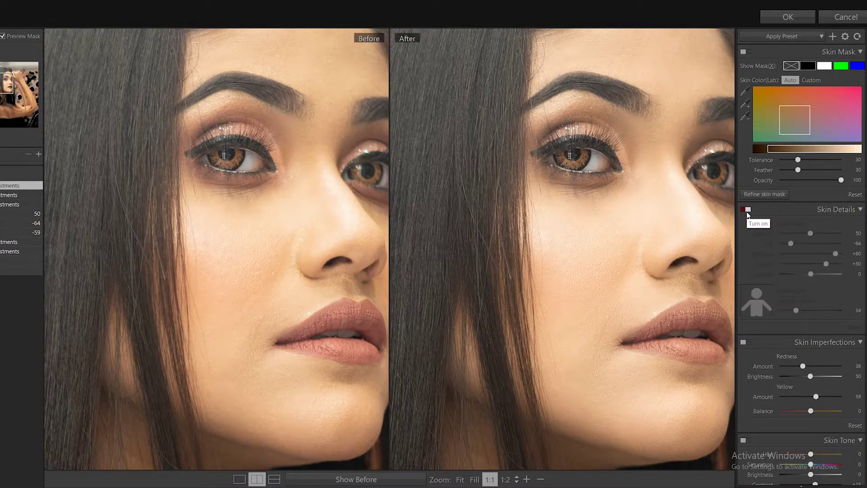
{"action": "left_click", "coordinate": [746, 212]}
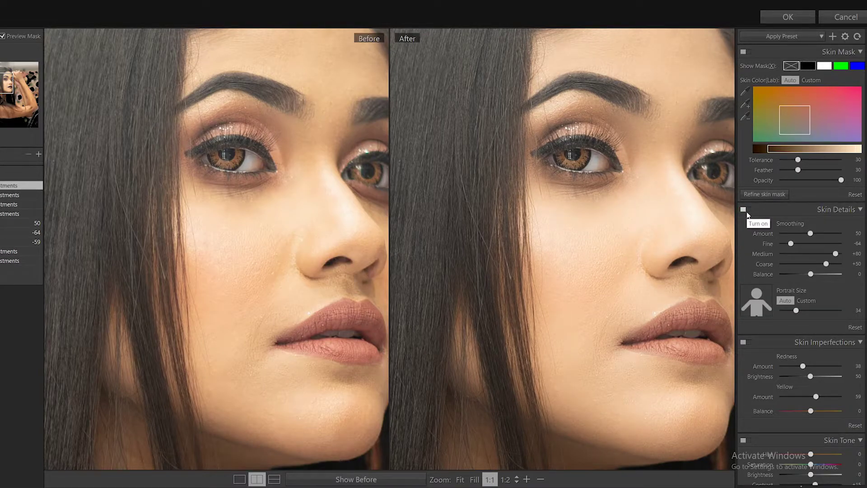
{"action": "left_click", "coordinate": [786, 17]}
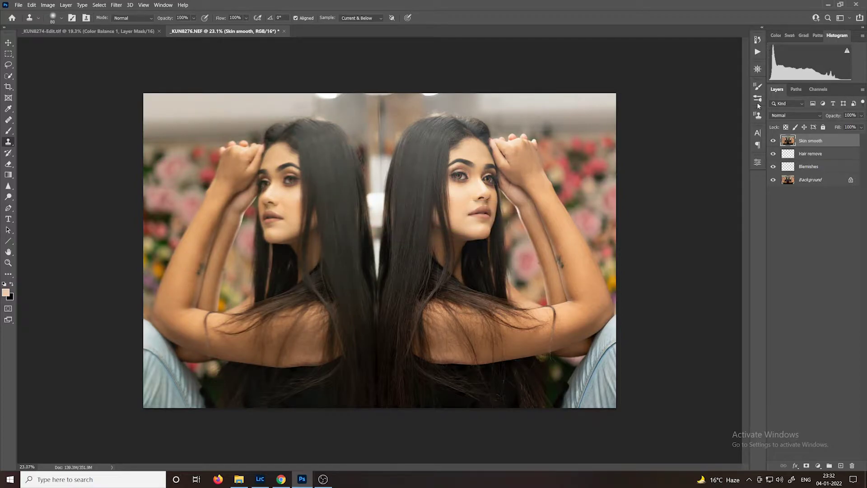
Step: Compare the portrait with and without the Skin smooth layer and examine the smoothed skin on the real woman's face
{"action": "left_click", "coordinate": [773, 141]}
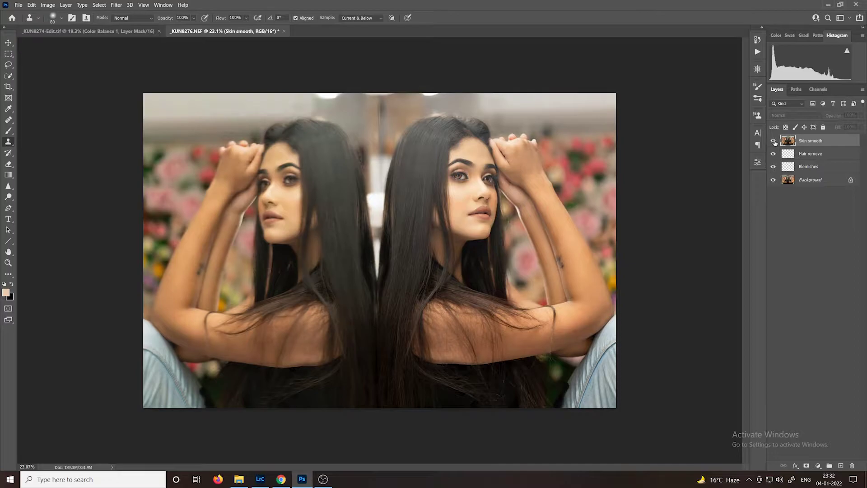
{"action": "left_click", "coordinate": [773, 141]}
{"action": "scroll", "coordinate": [502, 185], "scroll_direction": "up", "scroll_amount": 5}
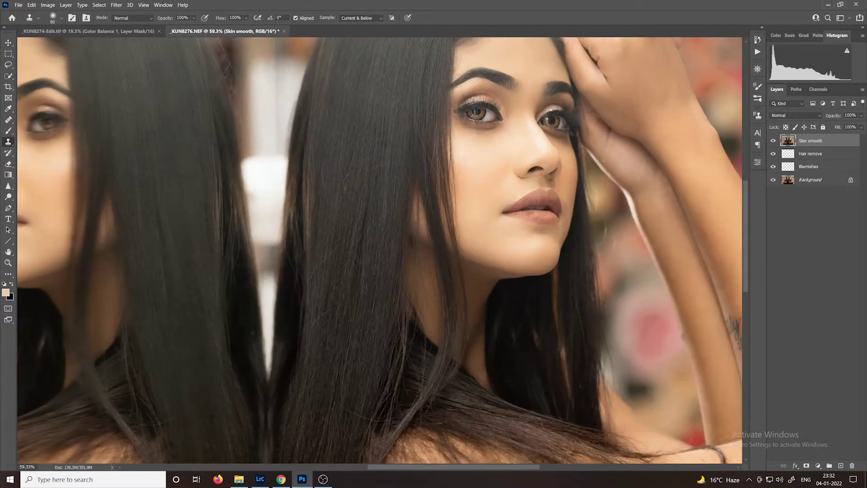
{"action": "scroll", "coordinate": [505, 180], "scroll_direction": "up", "scroll_amount": 1}
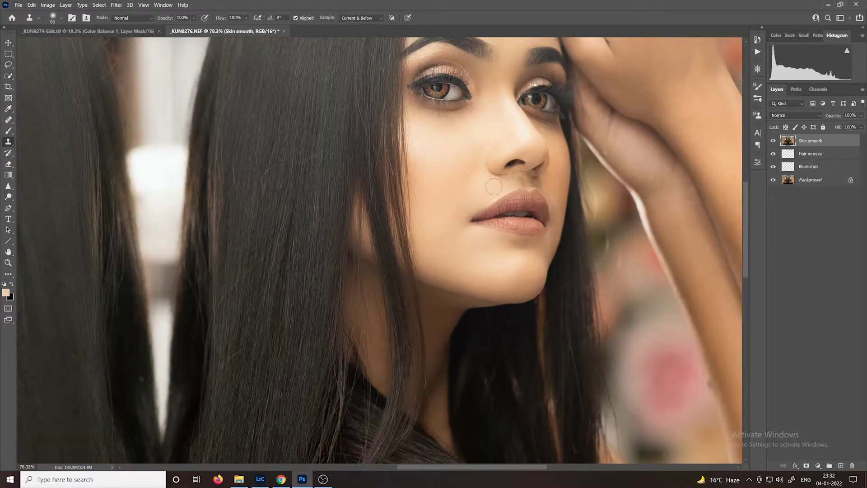
{"action": "scroll", "coordinate": [497, 196], "scroll_direction": "down", "scroll_amount": 3}
{"action": "scroll", "coordinate": [497, 196], "scroll_direction": "down", "scroll_amount": 2}
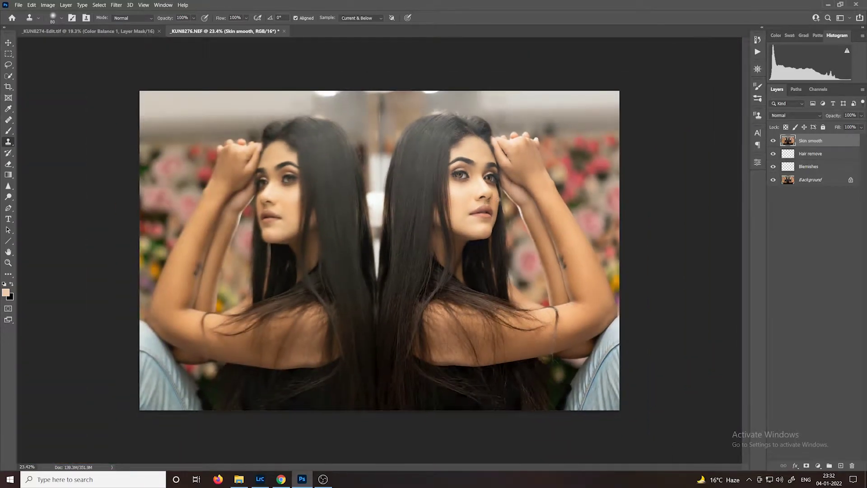
{"action": "scroll", "coordinate": [498, 196], "scroll_direction": "up", "scroll_amount": 1}
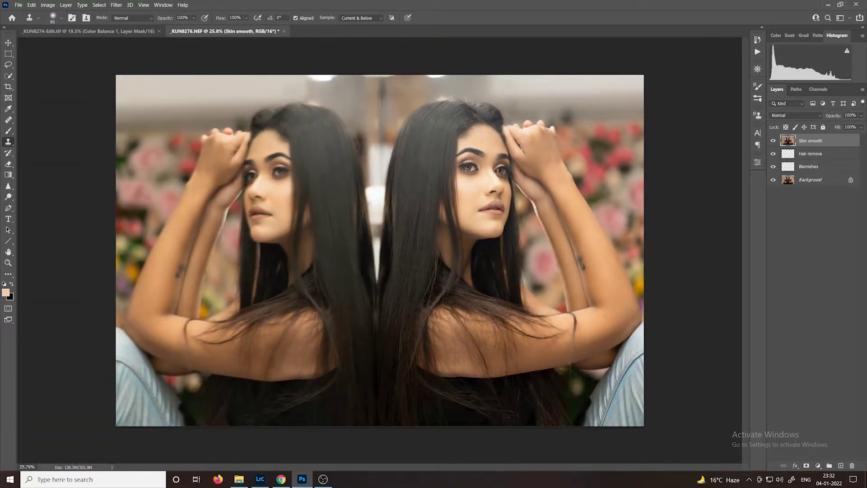
Step: Crop the portrait tighter, trimming a thin strip off its top edge and wider strips off both sides around the elbows
{"action": "left_click", "coordinate": [8, 86]}
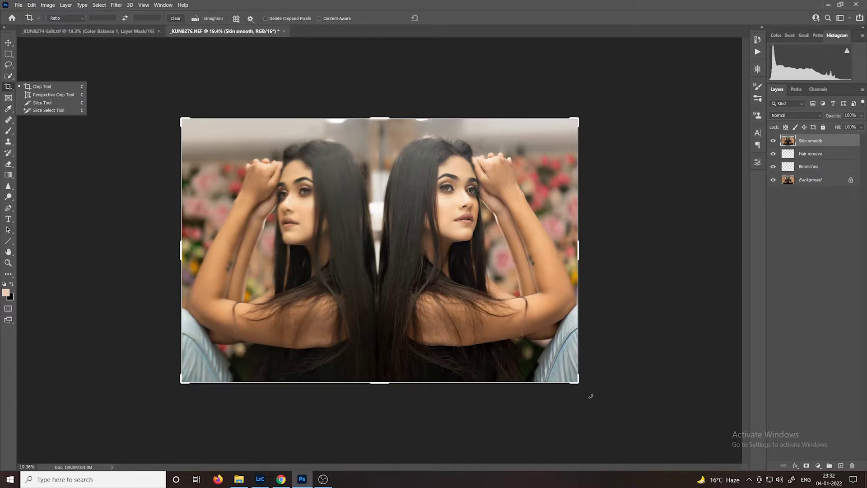
{"action": "left_click_drag", "start_coordinate": [591, 396], "coordinate": [590, 401]}
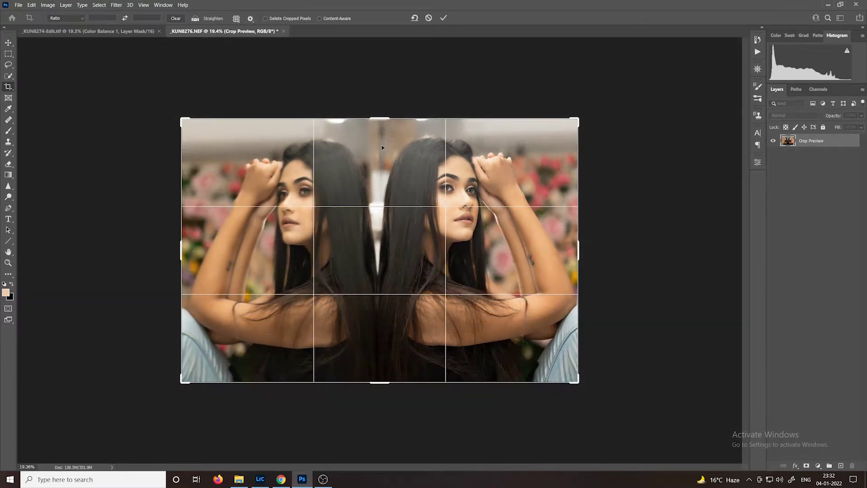
{"action": "left_click_drag", "start_coordinate": [382, 116], "coordinate": [381, 131]}
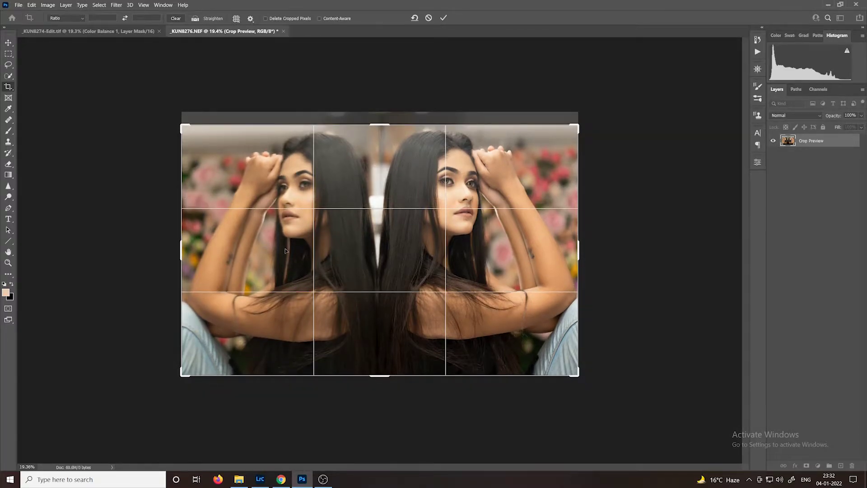
{"action": "mouse_move", "coordinate": [382, 126]}
{"action": "left_mouse_down"}
{"action": "mouse_move", "coordinate": [382, 117]}
{"action": "mouse_move", "coordinate": [384, 128]}
{"action": "left_mouse_up"}
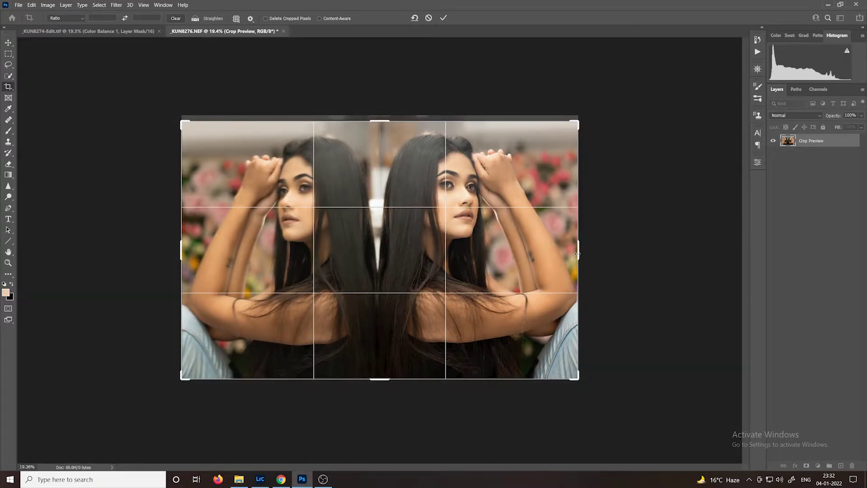
{"action": "left_click_drag", "start_coordinate": [578, 254], "coordinate": [566, 253]}
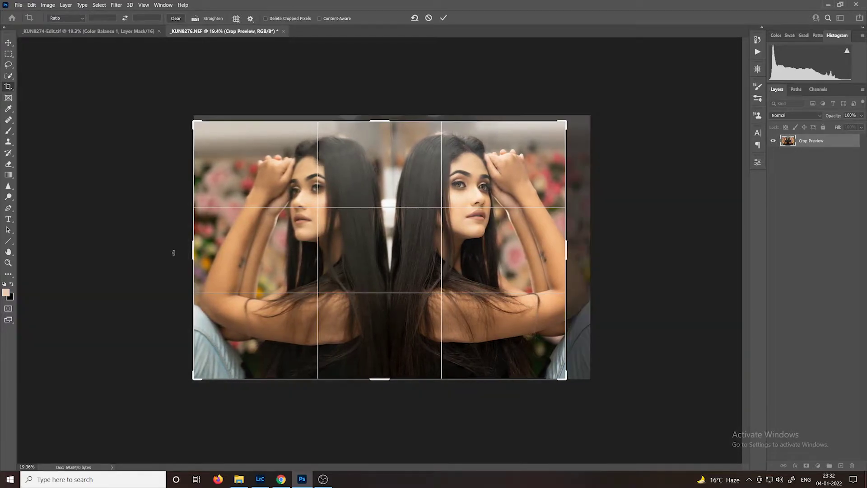
{"action": "left_click_drag", "start_coordinate": [192, 254], "coordinate": [208, 255]}
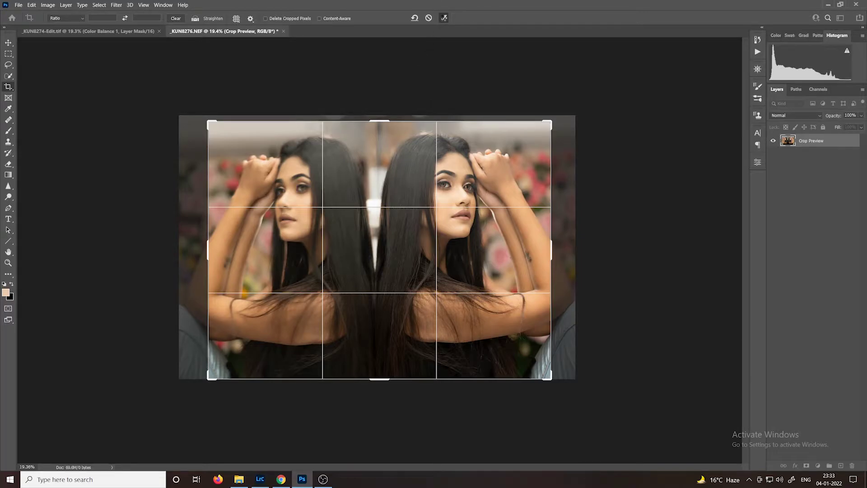
{"action": "left_click", "coordinate": [443, 19]}
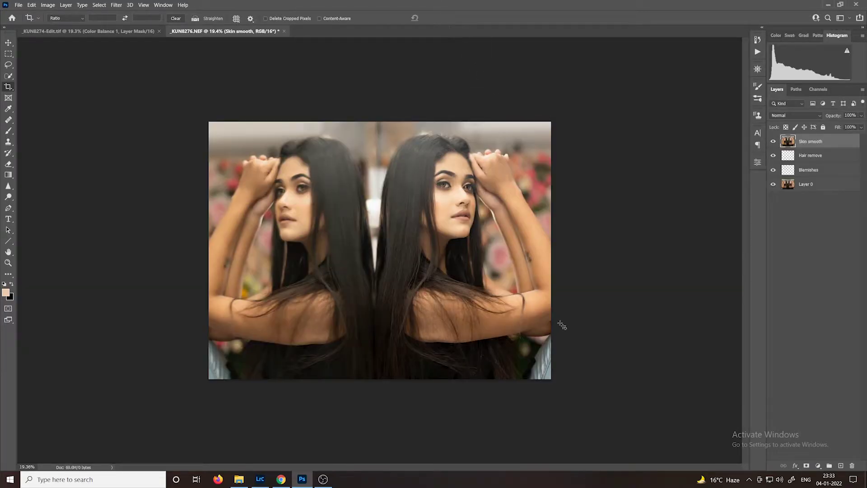
{"action": "scroll", "coordinate": [471, 184], "scroll_direction": "up", "scroll_amount": 5}
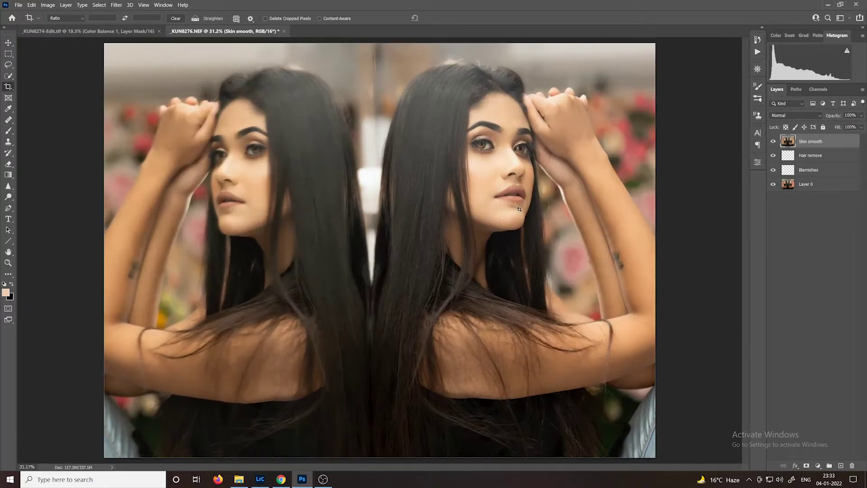
{"action": "scroll", "coordinate": [508, 232], "scroll_direction": "down", "scroll_amount": 3}
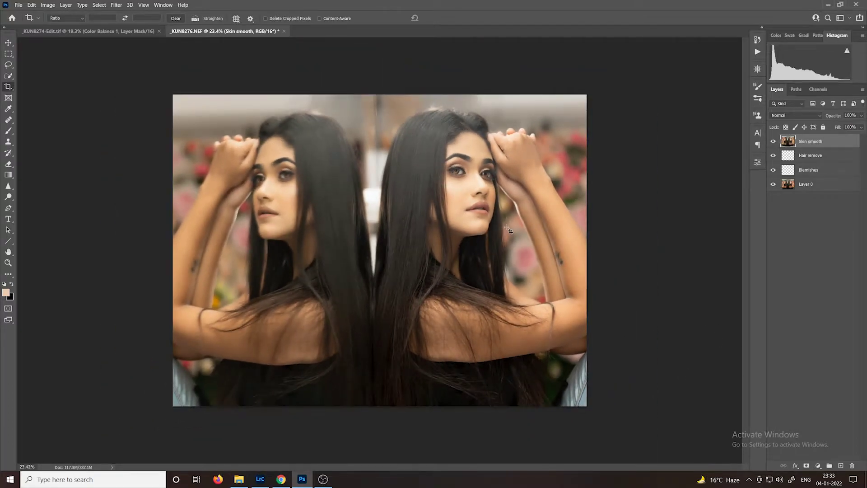
{"action": "scroll", "coordinate": [510, 231], "scroll_direction": "up", "scroll_amount": 5}
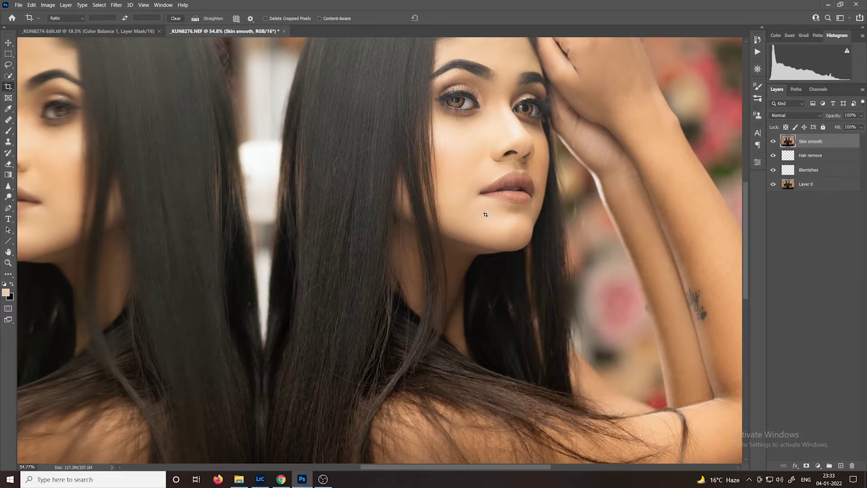
Step: Add a Curves adjustment layer above Skin smooth and pull the RGB curve's midpoint down slightly to darken the portrait
{"action": "left_click", "coordinate": [819, 465]}
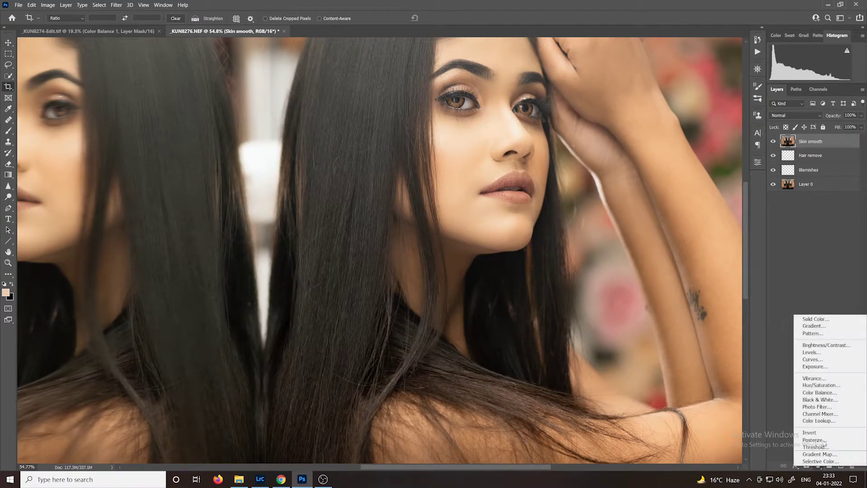
{"action": "left_click", "coordinate": [827, 362]}
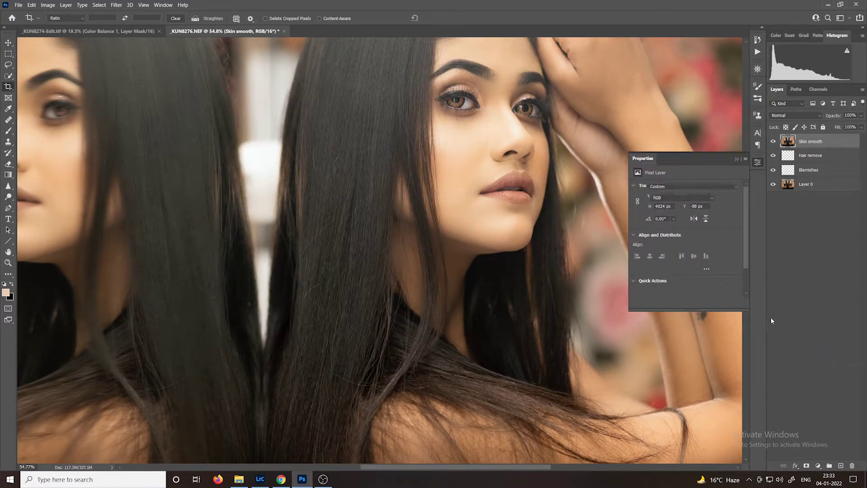
{"action": "left_click_drag", "start_coordinate": [693, 248], "coordinate": [697, 253]}
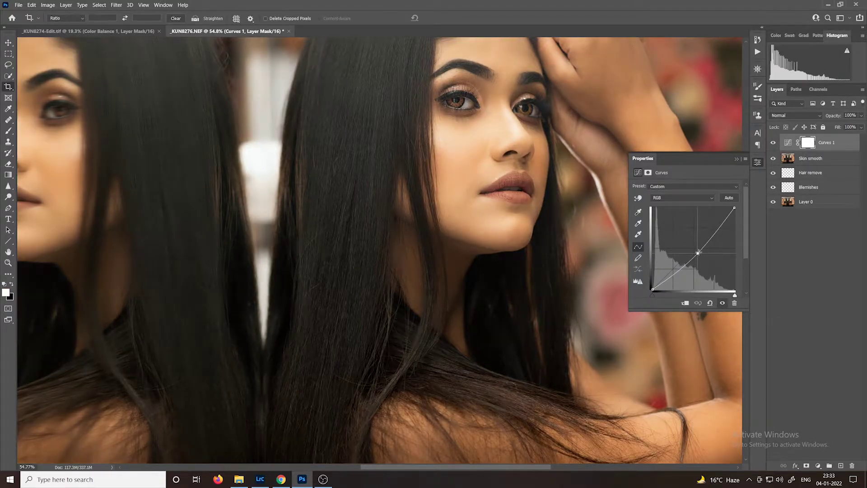
{"action": "left_click", "coordinate": [737, 159]}
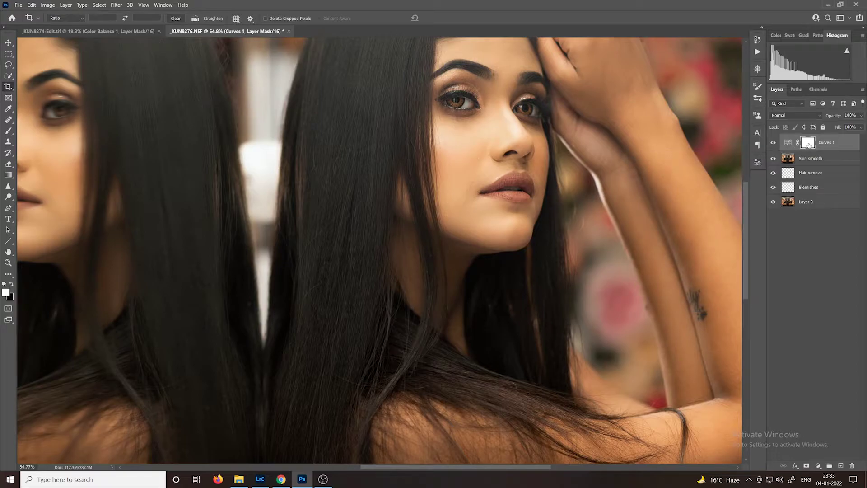
Step: Invert the darkening Curves layer's mask to black and rename the layer Burn
{"action": "key", "text": "ctrl+i"}
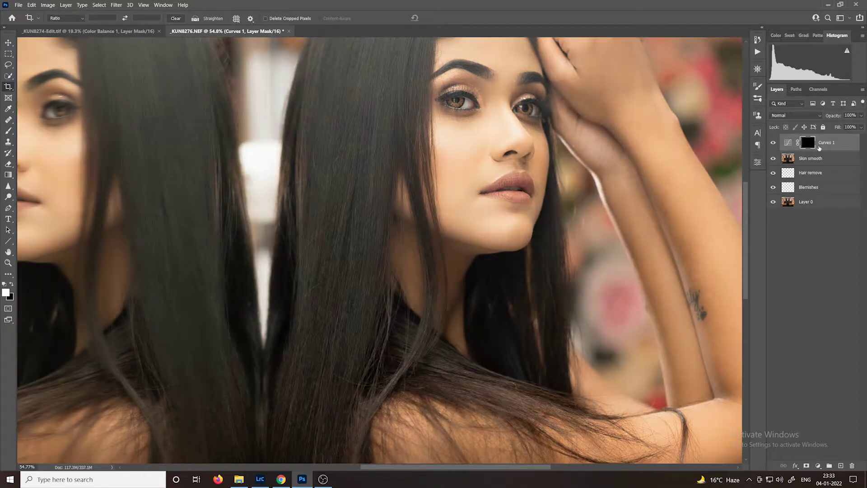
{"action": "double_click", "coordinate": [825, 143]}
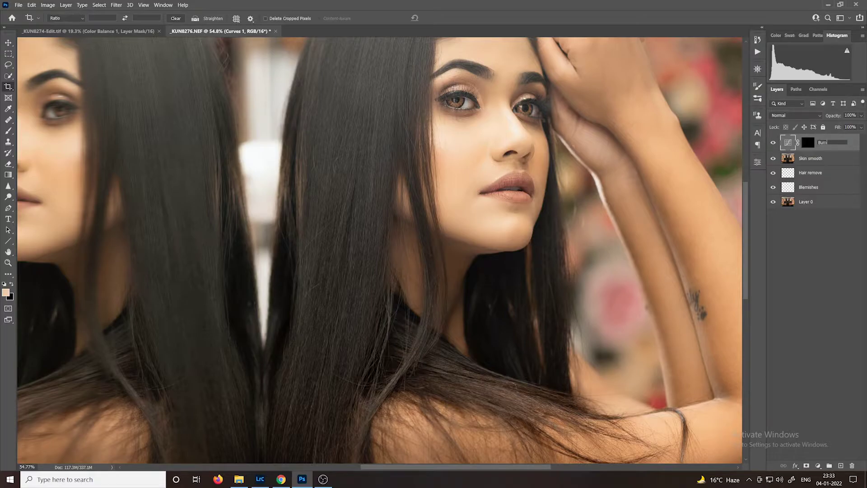
{"action": "key", "text": "Return"}
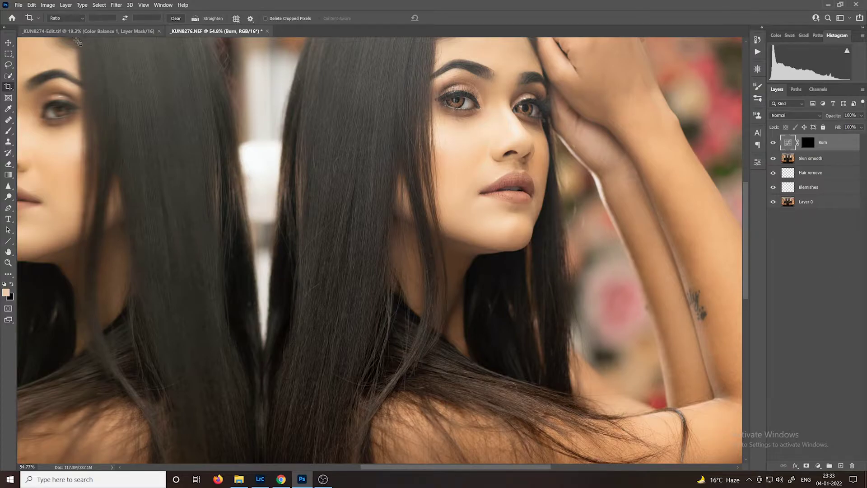
Step: Paint with white at 5% flow on the Burn layer's mask to darken the side of the real woman's nose
{"action": "left_click", "coordinate": [8, 131]}
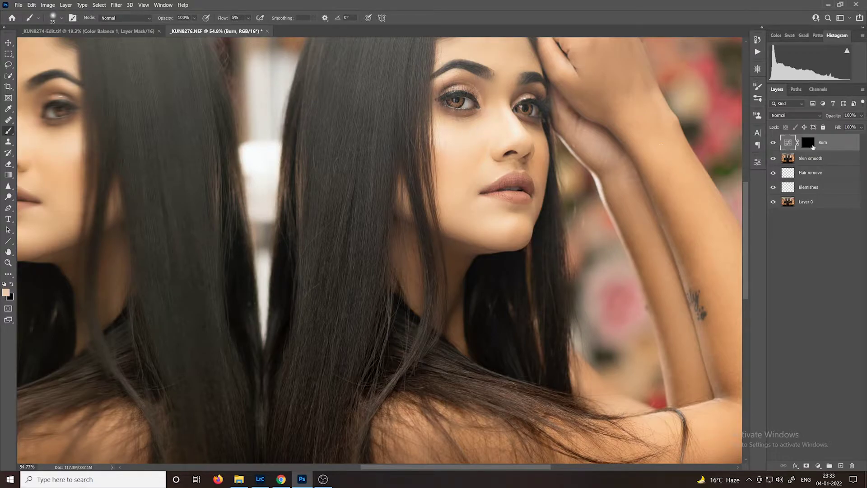
{"action": "left_click", "coordinate": [809, 142]}
{"action": "key", "text": "bracketright"}
{"action": "left_click_drag", "start_coordinate": [502, 116], "coordinate": [512, 137]}
{"action": "key", "text": "z"}
{"action": "mouse_move", "coordinate": [500, 122]}
{"action": "left_mouse_down"}
{"action": "mouse_move", "coordinate": [542, 149]}
{"action": "mouse_move", "coordinate": [515, 140]}
{"action": "left_mouse_up"}
{"action": "key", "text": "b"}
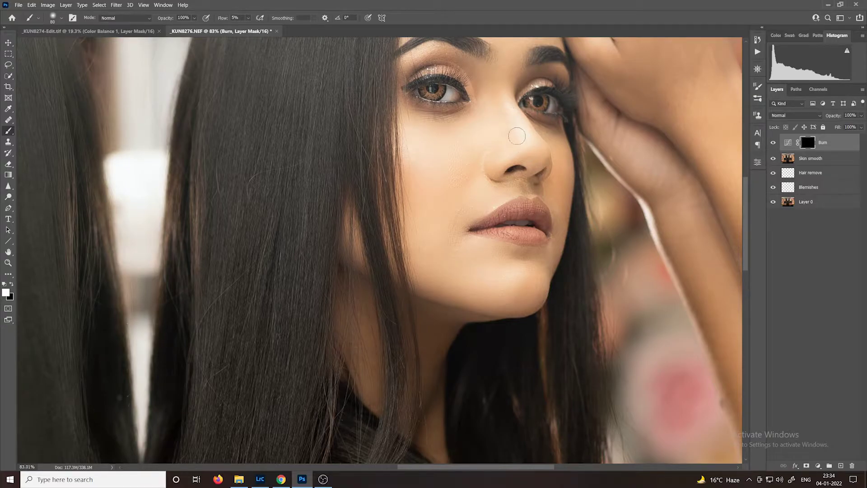
{"action": "mouse_move", "coordinate": [499, 97]}
{"action": "left_mouse_down"}
{"action": "mouse_move", "coordinate": [505, 143]}
{"action": "mouse_move", "coordinate": [499, 115]}
{"action": "mouse_move", "coordinate": [499, 139]}
{"action": "mouse_move", "coordinate": [501, 107]}
{"action": "mouse_move", "coordinate": [513, 133]}
{"action": "mouse_move", "coordinate": [496, 87]}
{"action": "mouse_move", "coordinate": [502, 153]}
{"action": "left_mouse_up"}
Step: Compare the portrait with and without the Burn layer and examine the shading on both the reflected and real faces
{"action": "key", "text": "ctrl+0"}
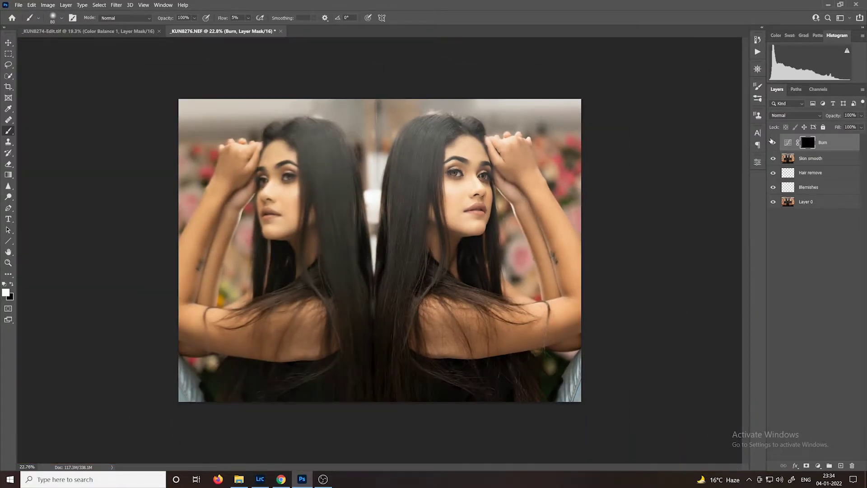
{"action": "left_click", "coordinate": [772, 142]}
{"action": "scroll", "coordinate": [473, 170], "scroll_direction": "up", "scroll_amount": 3}
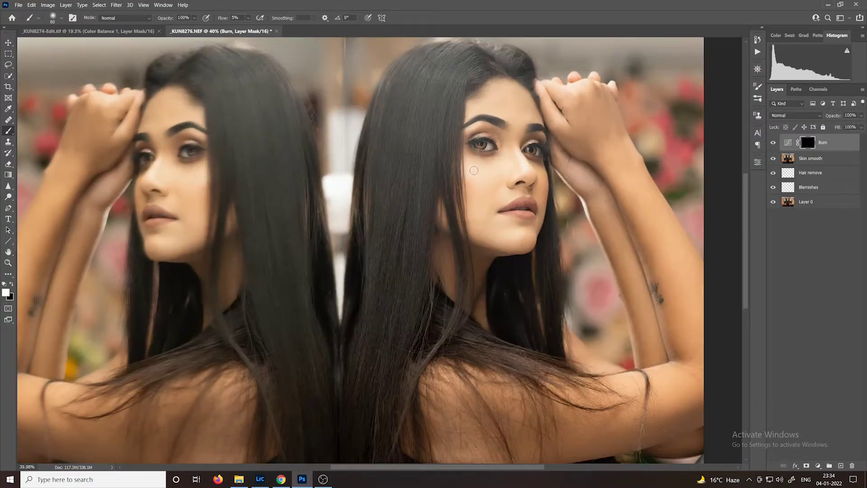
{"action": "scroll", "coordinate": [474, 170], "scroll_direction": "up", "scroll_amount": 2}
{"action": "scroll", "coordinate": [68, 156], "scroll_direction": "up", "scroll_amount": 2}
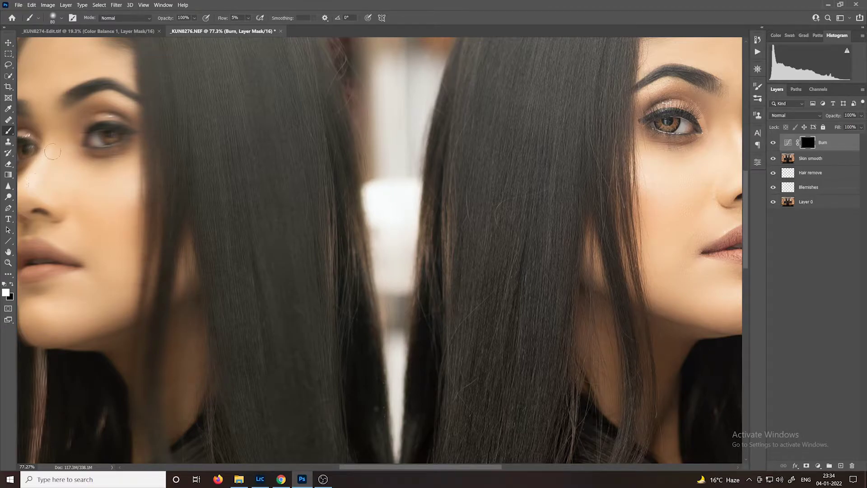
{"action": "scroll", "coordinate": [301, 239], "scroll_direction": "down", "scroll_amount": 5}
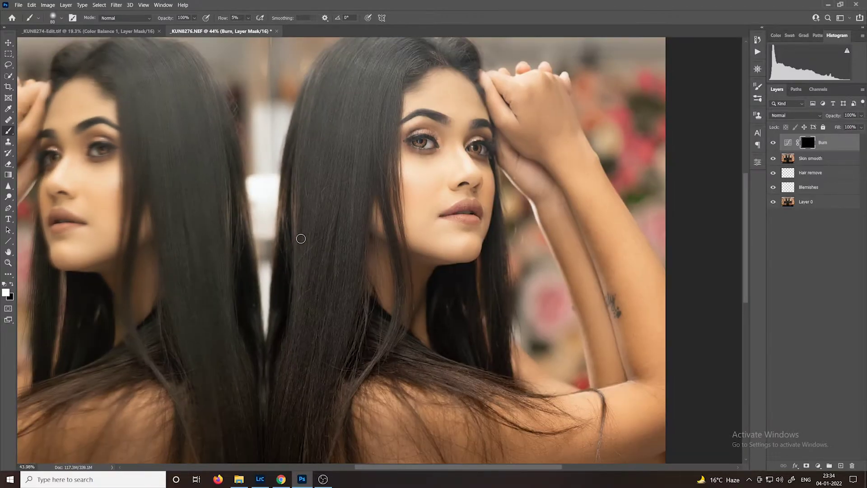
{"action": "scroll", "coordinate": [470, 232], "scroll_direction": "up", "scroll_amount": 1}
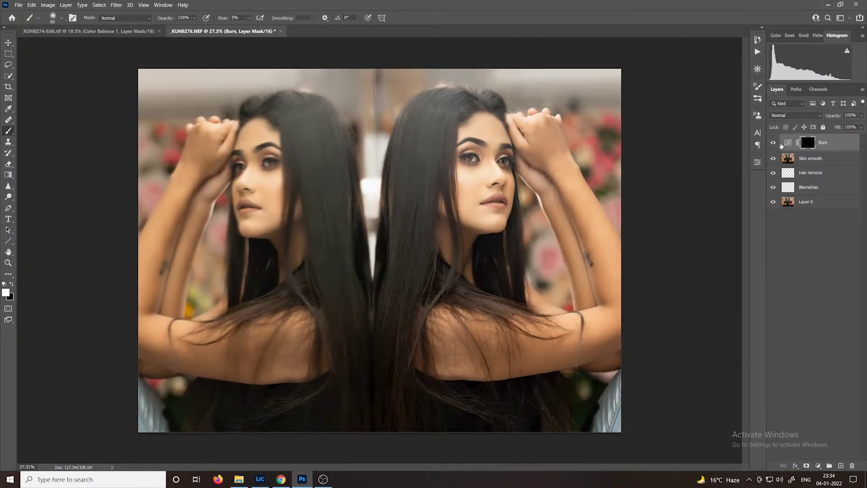
{"action": "left_click", "coordinate": [773, 143]}
{"action": "left_click", "coordinate": [773, 143]}
{"action": "left_click", "coordinate": [773, 143]}
{"action": "scroll", "coordinate": [538, 183], "scroll_direction": "up", "scroll_amount": 4}
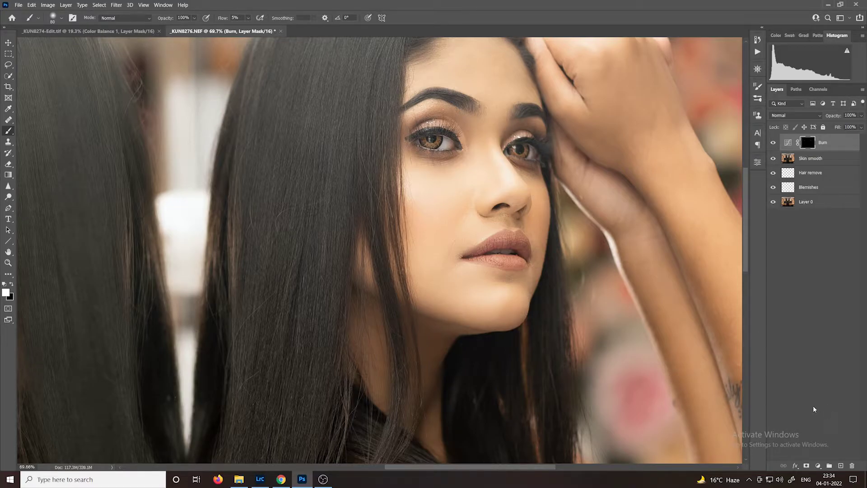
{"action": "left_click", "coordinate": [817, 465]}
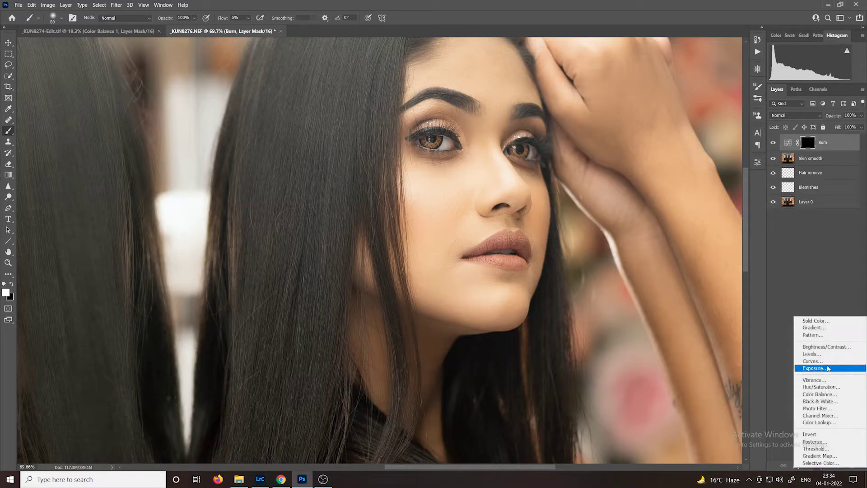
{"action": "left_click", "coordinate": [827, 361]}
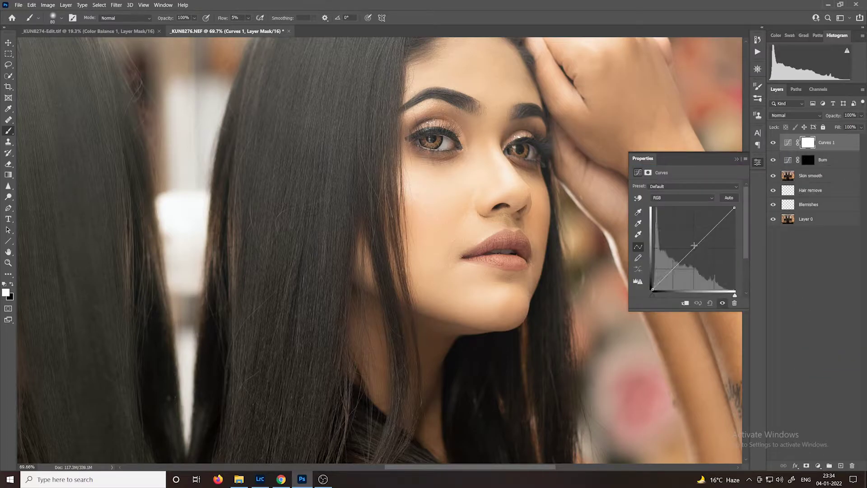
{"action": "left_click", "coordinate": [737, 159]}
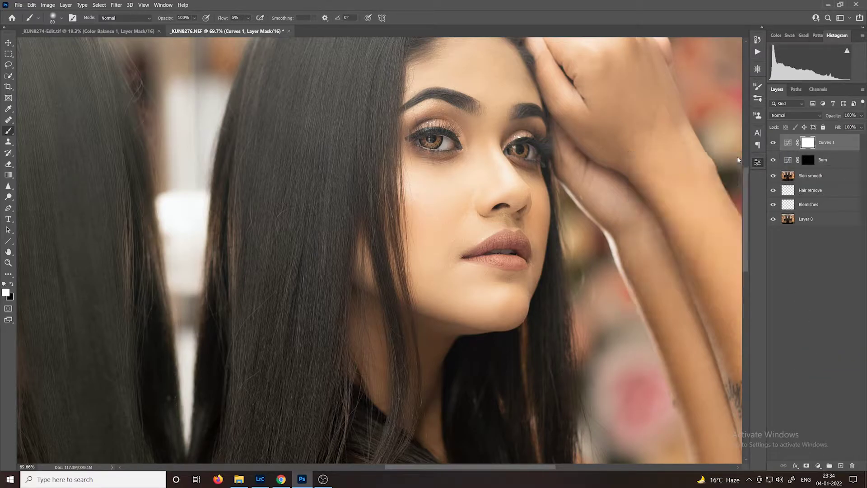
Step: Darken the real woman's cheek beside the hair on the Burn layer's mask, using a larger brush
{"action": "left_click", "coordinate": [786, 165]}
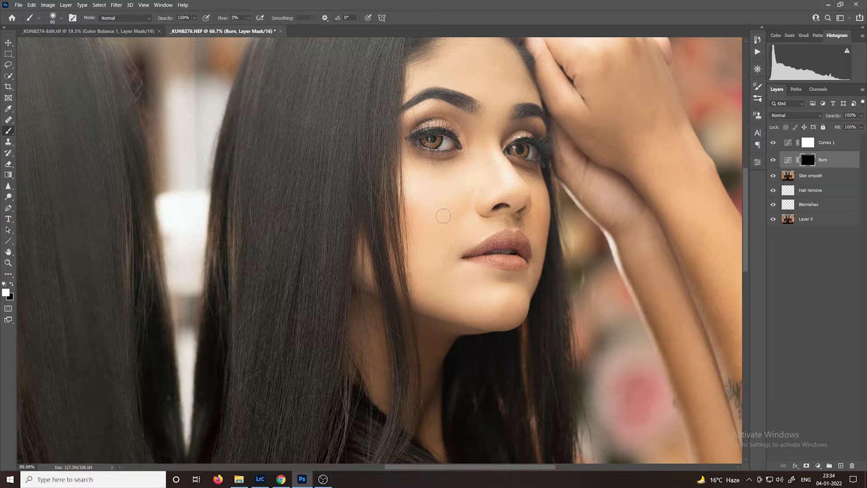
{"action": "key", "text": "bracketright"}
{"action": "key", "text": "bracketright"}
{"action": "key", "text": "bracketright"}
{"action": "key", "text": "bracketright"}
{"action": "key", "text": "bracketright"}
{"action": "key", "text": "bracketright"}
{"action": "mouse_move", "coordinate": [424, 217]}
{"action": "left_mouse_down"}
{"action": "mouse_move", "coordinate": [393, 207]}
{"action": "mouse_move", "coordinate": [400, 207]}
{"action": "mouse_move", "coordinate": [383, 188]}
{"action": "left_mouse_up"}
Step: Shrink the brush and darken both eyebrows of the real woman on the Burn layer's mask
{"action": "key", "text": "bracketleft"}
{"action": "key", "text": "bracketleft"}
{"action": "key", "text": "bracketleft"}
{"action": "key", "text": "bracketleft"}
{"action": "key", "text": "bracketleft"}
{"action": "key", "text": "bracketleft"}
Step: Burn around the inner corners and edges of both eyes with an even smaller brush
{"action": "key", "text": "bracketleft"}
{"action": "mouse_move", "coordinate": [450, 93]}
{"action": "left_mouse_down"}
{"action": "mouse_move", "coordinate": [440, 94]}
{"action": "mouse_move", "coordinate": [470, 109]}
{"action": "mouse_move", "coordinate": [435, 94]}
{"action": "mouse_move", "coordinate": [443, 95]}
{"action": "left_mouse_up"}
{"action": "left_click_drag", "start_coordinate": [515, 110], "coordinate": [536, 109]}
{"action": "key", "text": "bracketleft"}
{"action": "key", "text": "bracketleft"}
{"action": "key", "text": "bracketleft"}
{"action": "mouse_move", "coordinate": [459, 144]}
{"action": "left_mouse_down"}
{"action": "mouse_move", "coordinate": [423, 129]}
{"action": "mouse_move", "coordinate": [414, 137]}
{"action": "mouse_move", "coordinate": [420, 143]}
{"action": "mouse_move", "coordinate": [412, 145]}
{"action": "mouse_move", "coordinate": [452, 152]}
{"action": "left_mouse_up"}
{"action": "mouse_move", "coordinate": [509, 148]}
{"action": "left_mouse_down"}
{"action": "mouse_move", "coordinate": [541, 144]}
{"action": "mouse_move", "coordinate": [530, 160]}
{"action": "mouse_move", "coordinate": [545, 149]}
{"action": "mouse_move", "coordinate": [515, 137]}
{"action": "mouse_move", "coordinate": [533, 142]}
{"action": "left_mouse_up"}
Step: Compare the portrait with and without the Burn layer, and enlarge the brush to 60
{"action": "key", "text": "ctrl+0"}
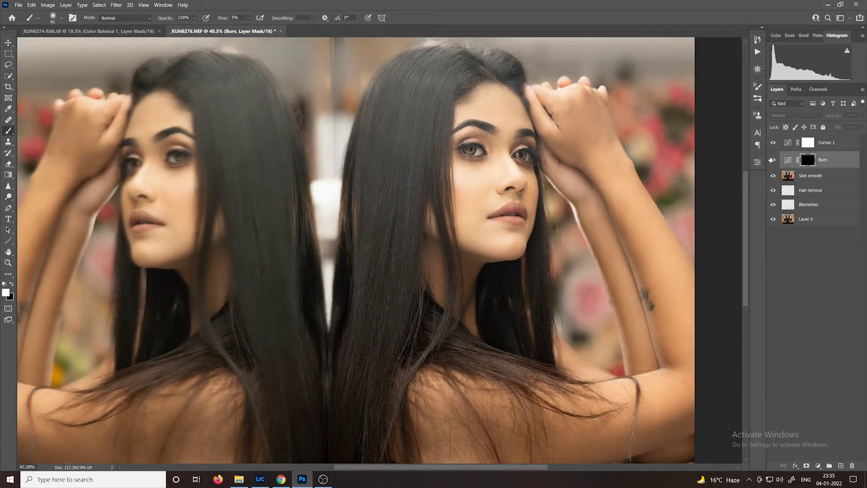
{"action": "left_click", "coordinate": [771, 159]}
{"action": "scroll", "coordinate": [504, 160], "scroll_direction": "up", "scroll_amount": 3}
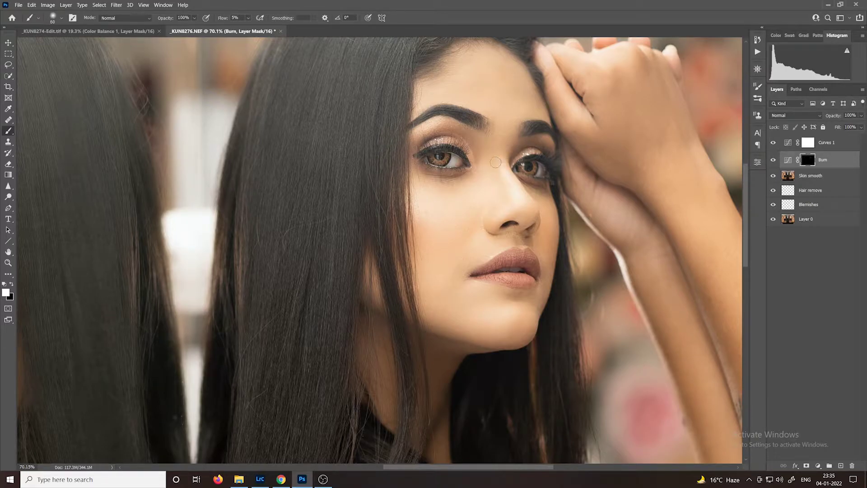
{"action": "key", "text": "bracketright"}
{"action": "key", "text": "bracketright"}
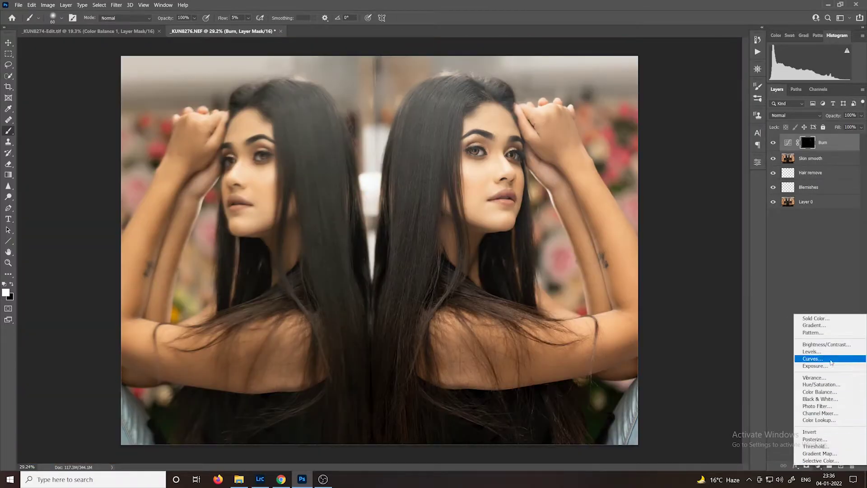
Step: Add a Curves adjustment layer above Burn and raise the RGB curve's midpoint to brighten the portrait
{"action": "left_click", "coordinate": [830, 359]}
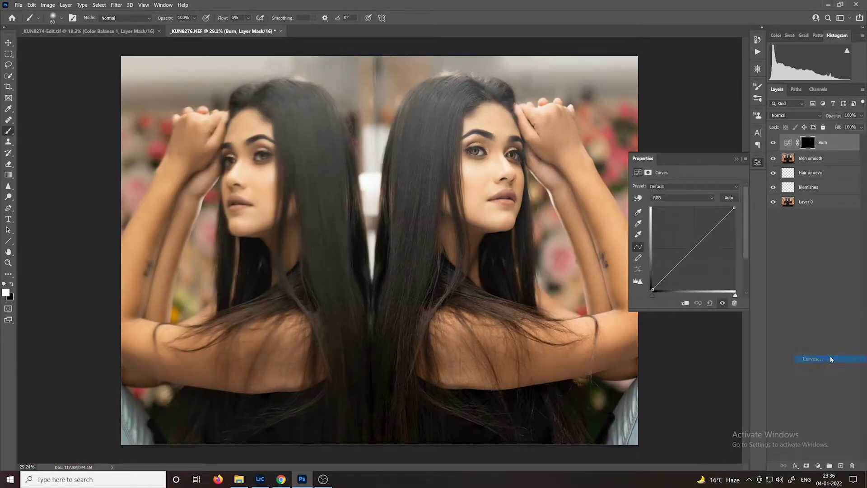
{"action": "left_click_drag", "start_coordinate": [692, 248], "coordinate": [692, 239]}
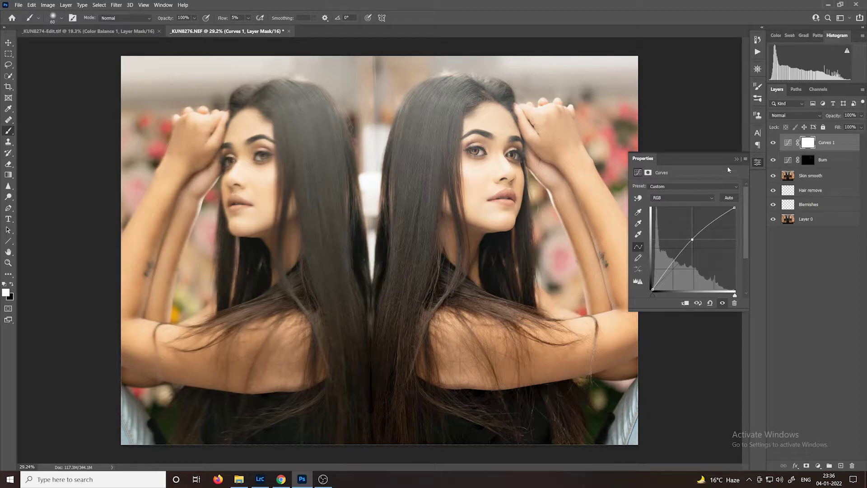
{"action": "left_click", "coordinate": [738, 159]}
Step: Rename the brightening Curves layer Dodge and invert its mask to black
{"action": "double_click", "coordinate": [826, 142]}
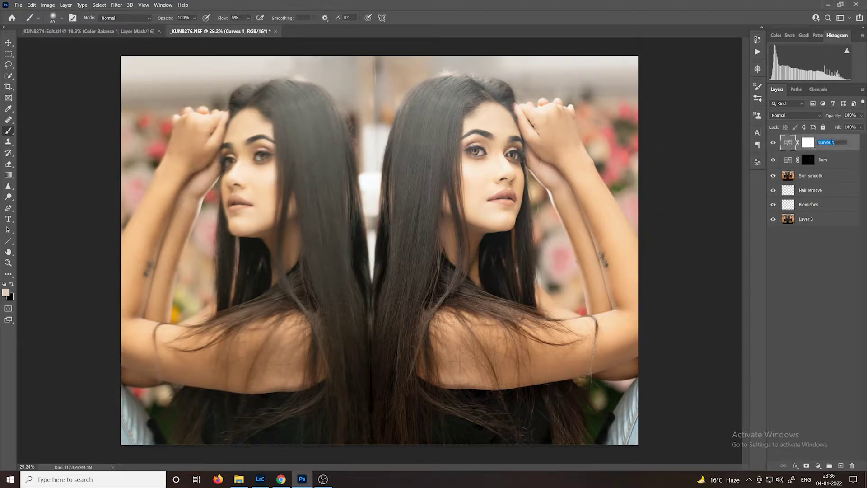
{"action": "type", "text": "Dodge"}
{"action": "key", "text": "Return"}
{"action": "left_click", "coordinate": [810, 145]}
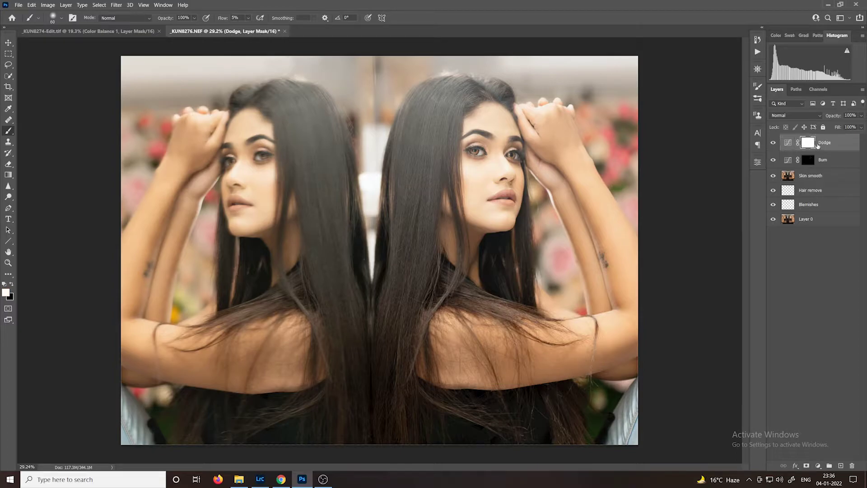
{"action": "key", "text": "ctrl+i"}
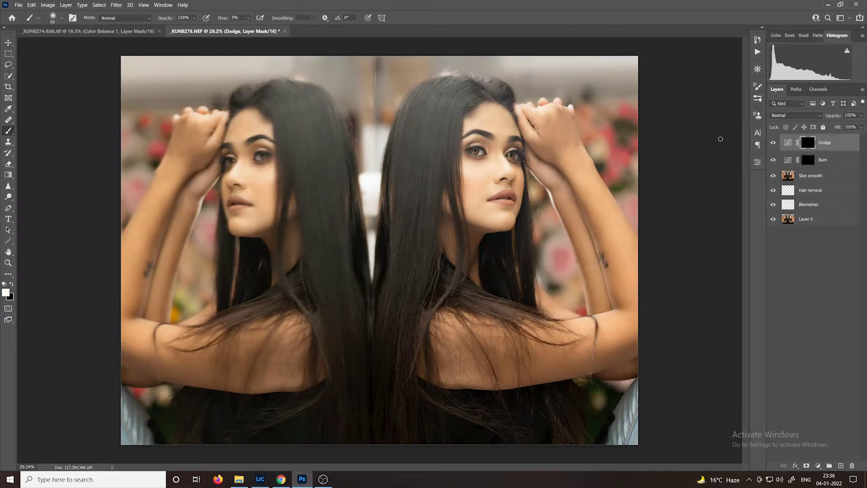
Step: Compare the real woman's face with the Dodge layer off and on, and examine the highlights close up and in full view
{"action": "scroll", "coordinate": [487, 145], "scroll_direction": "up", "scroll_amount": 3}
{"action": "scroll", "coordinate": [537, 165], "scroll_direction": "up", "scroll_amount": 3}
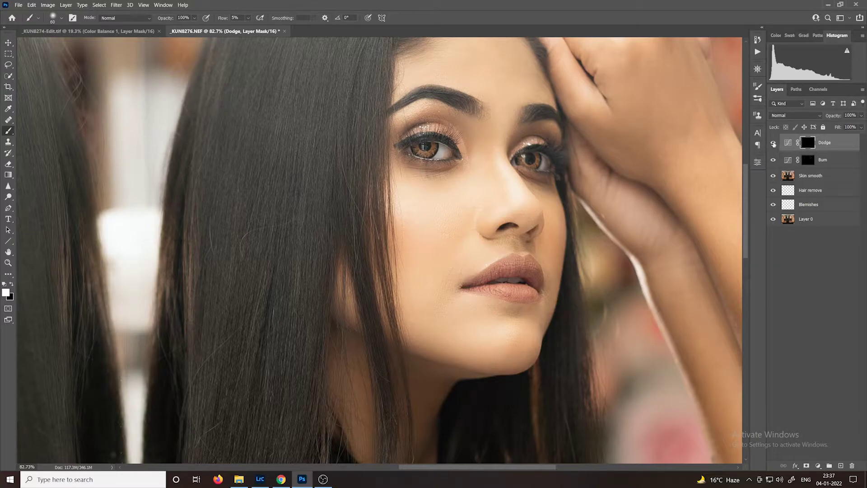
{"action": "left_click", "coordinate": [773, 143]}
{"action": "left_click", "coordinate": [773, 142]}
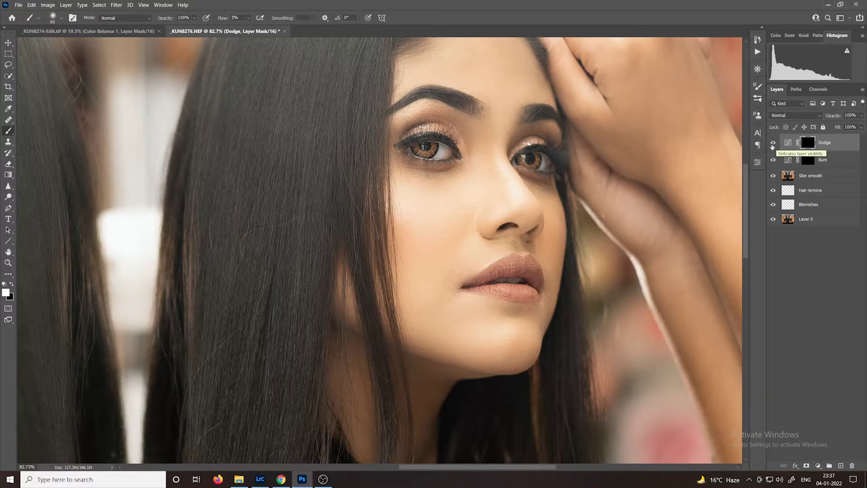
{"action": "scroll", "coordinate": [517, 259], "scroll_direction": "down", "scroll_amount": 5}
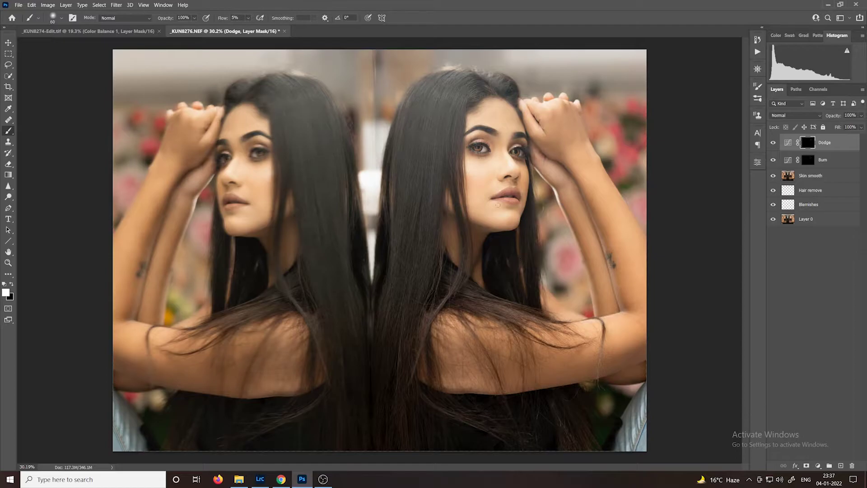
{"action": "scroll", "coordinate": [488, 184], "scroll_direction": "up", "scroll_amount": 5}
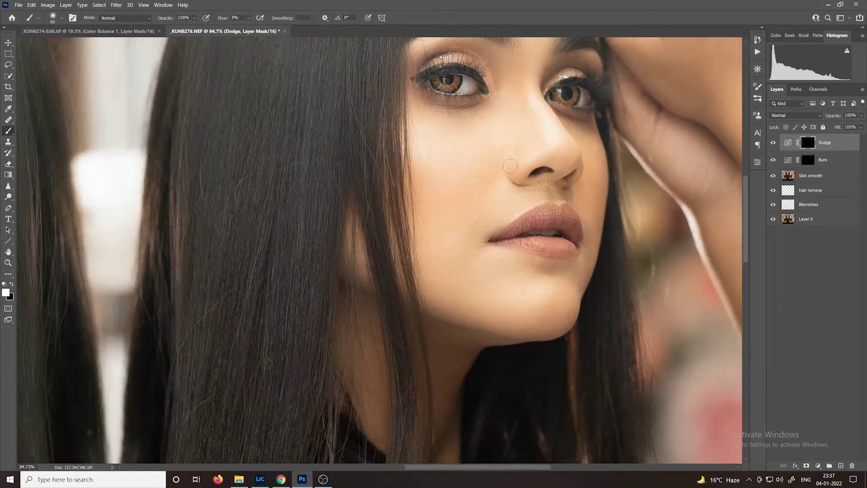
Step: Select the Burn layer's mask, examine the shading around the eyes and nose, and return to the Dodge layer's mask
{"action": "left_click", "coordinate": [811, 163]}
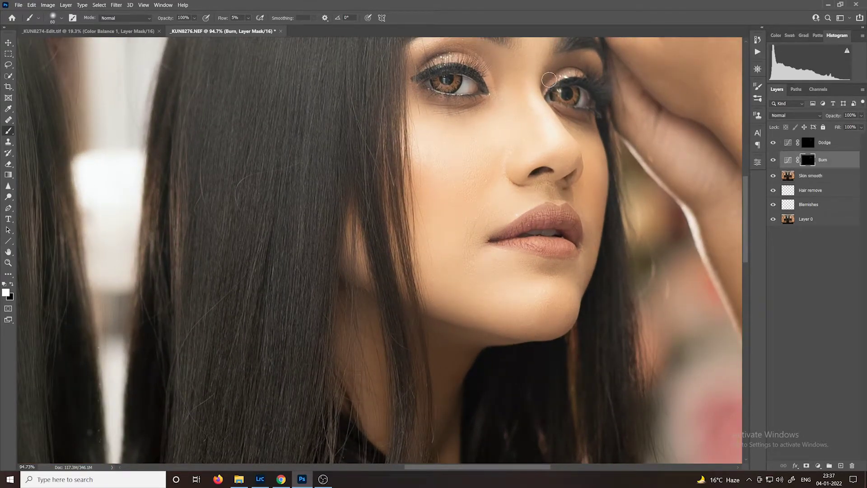
{"action": "scroll", "coordinate": [548, 84], "scroll_direction": "up", "scroll_amount": 1}
{"action": "scroll", "coordinate": [540, 96], "scroll_direction": "down", "scroll_amount": 3}
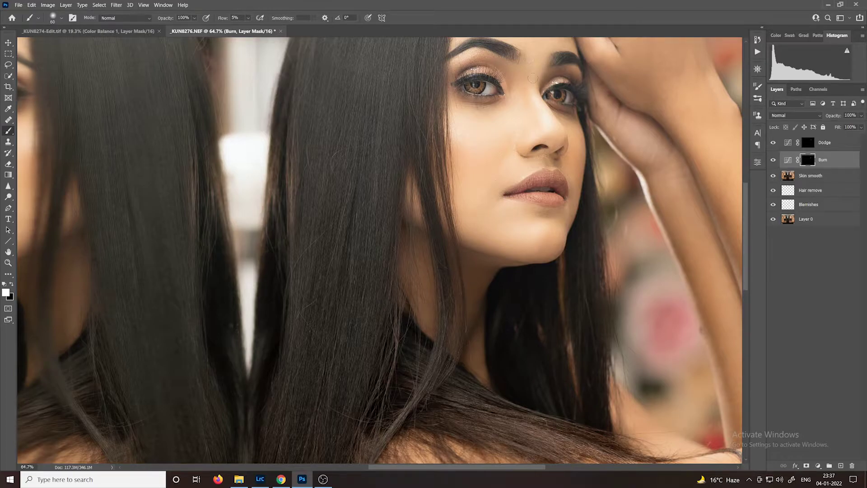
{"action": "left_click", "coordinate": [840, 148]}
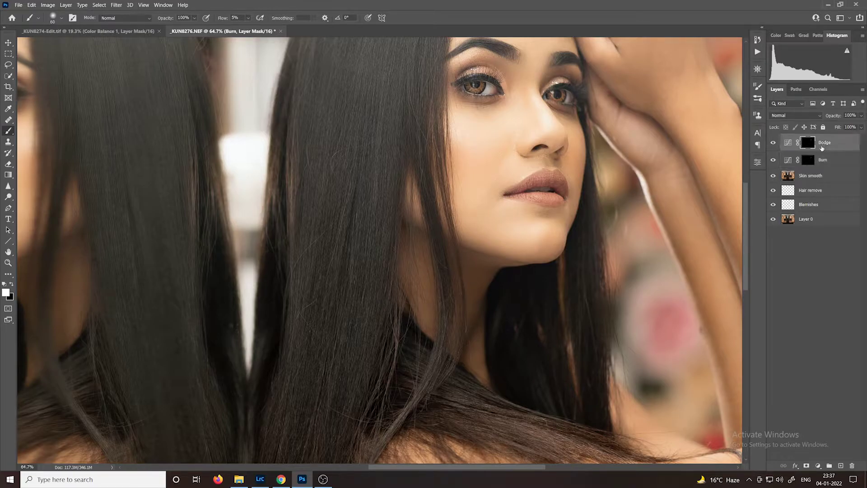
{"action": "key", "text": "ctrl+0"}
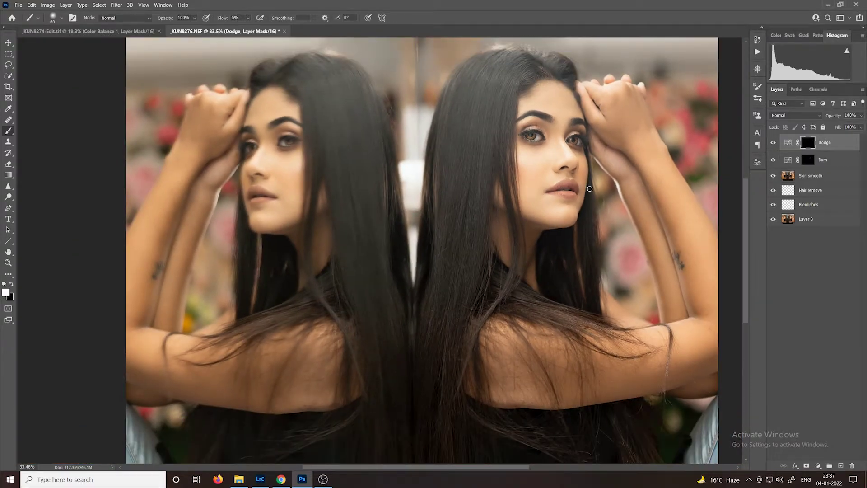
{"action": "left_click_drag", "start_coordinate": [589, 189], "coordinate": [762, 157]}
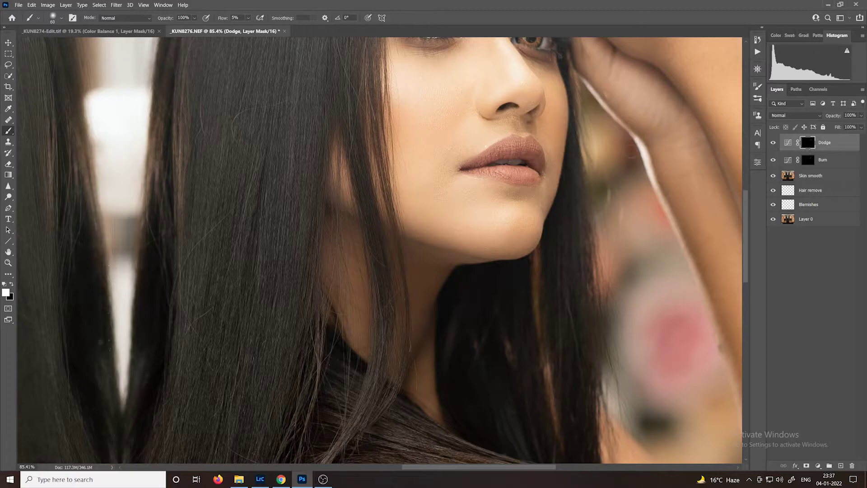
Step: Reduce the brush to 30 px and work on the fine highlights of the lips and nose on the Dodge mask
{"action": "scroll", "coordinate": [567, 164], "scroll_direction": "up", "scroll_amount": 1}
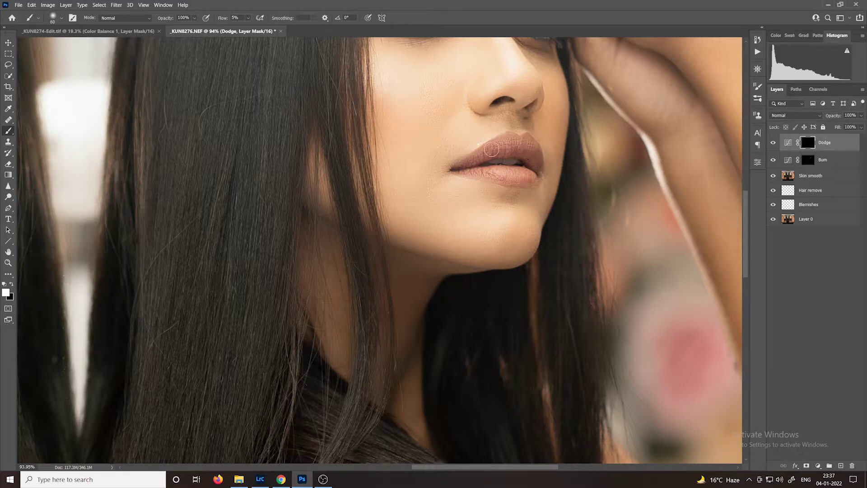
{"action": "key", "text": "bracketleft"}
{"action": "key", "text": "bracketleft"}
{"action": "key", "text": "bracketleft"}
{"action": "left_click_drag", "start_coordinate": [518, 82], "coordinate": [476, 213]}
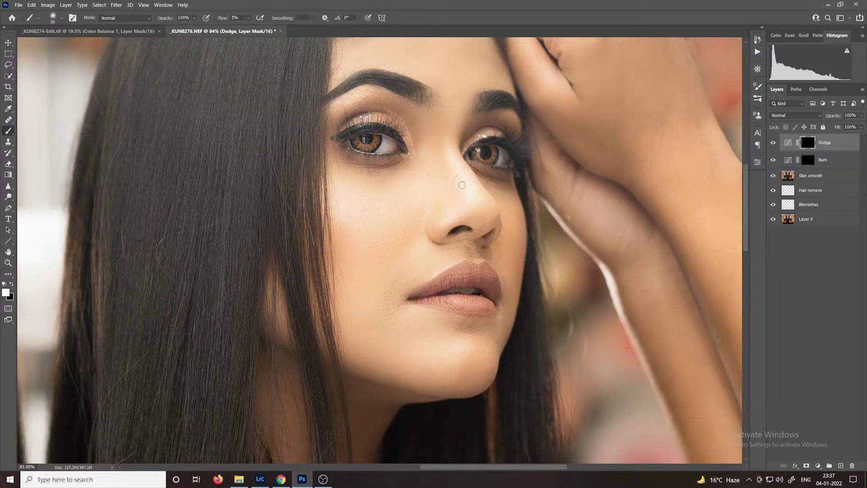
Step: Enlarge the brush to 70 px for shading on the Burn mask, return to the Dodge mask and enlarge it to 125 px
{"action": "left_click", "coordinate": [813, 161]}
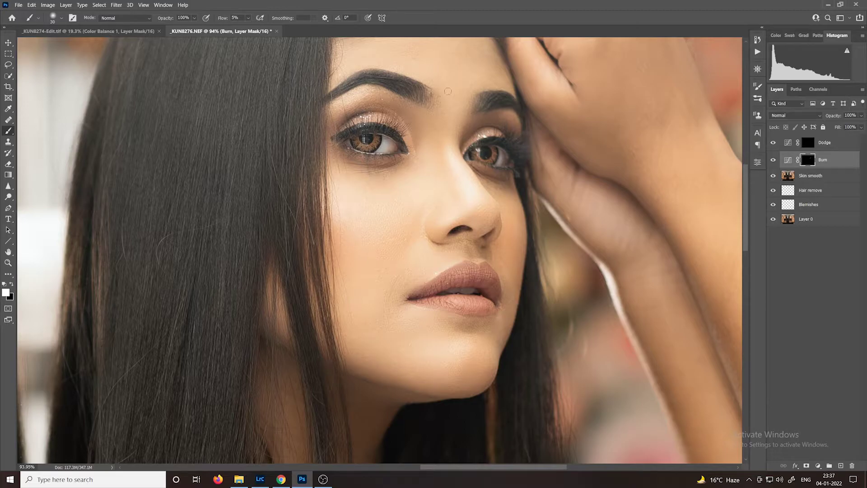
{"action": "key", "text": "]"}
{"action": "left_click", "coordinate": [808, 143]}
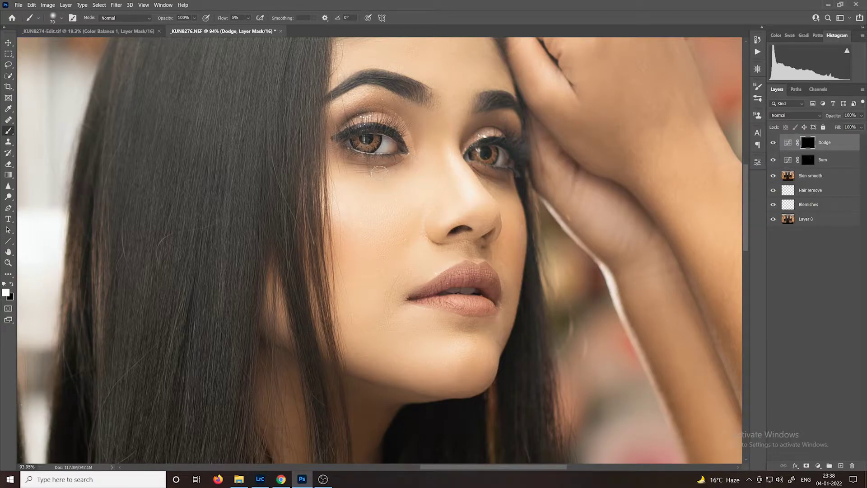
{"action": "left_click", "coordinate": [774, 144]}
{"action": "left_click", "coordinate": [774, 145]}
{"action": "key", "text": "bracketright"}
{"action": "key", "text": "bracketright"}
{"action": "key", "text": "bracketright"}
{"action": "key", "text": "bracketright"}
Step: Compare the portrait with the Dodge layer off and on, both in full view and close up on the face
{"action": "scroll", "coordinate": [512, 238], "scroll_direction": "down", "scroll_amount": 5}
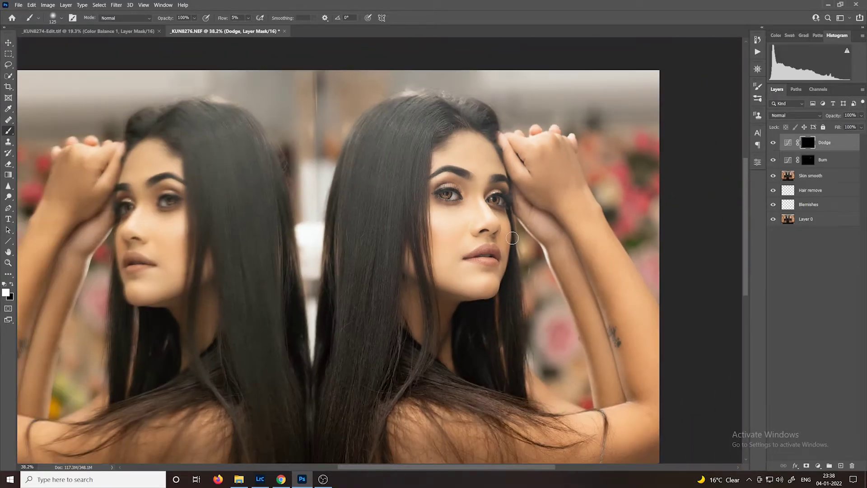
{"action": "scroll", "coordinate": [512, 238], "scroll_direction": "down", "scroll_amount": 2}
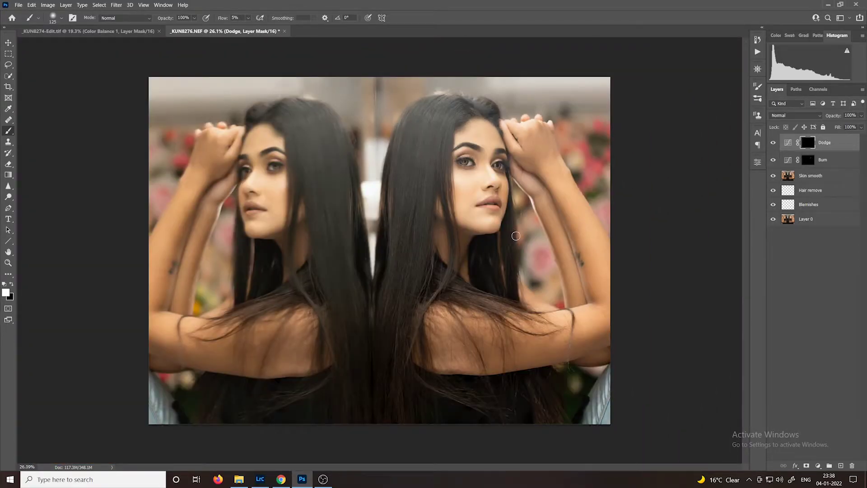
{"action": "left_click", "coordinate": [773, 143]}
{"action": "left_click", "coordinate": [773, 143]}
{"action": "scroll", "coordinate": [495, 184], "scroll_direction": "up", "scroll_amount": 6}
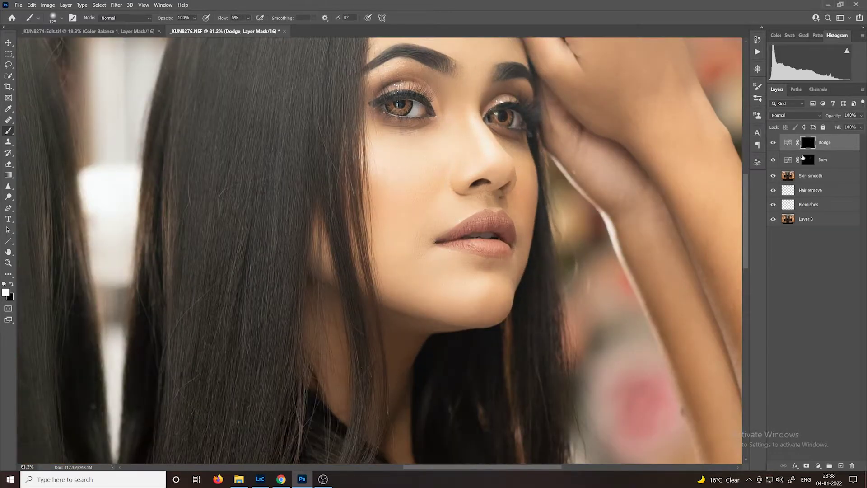
{"action": "left_click", "coordinate": [773, 143]}
{"action": "left_click", "coordinate": [773, 143]}
Step: Add a Curves adjustment layer above Dodge and raise the RGB curve's midpoint to brighten the image
{"action": "scroll", "coordinate": [470, 212], "scroll_direction": "down", "scroll_amount": 6}
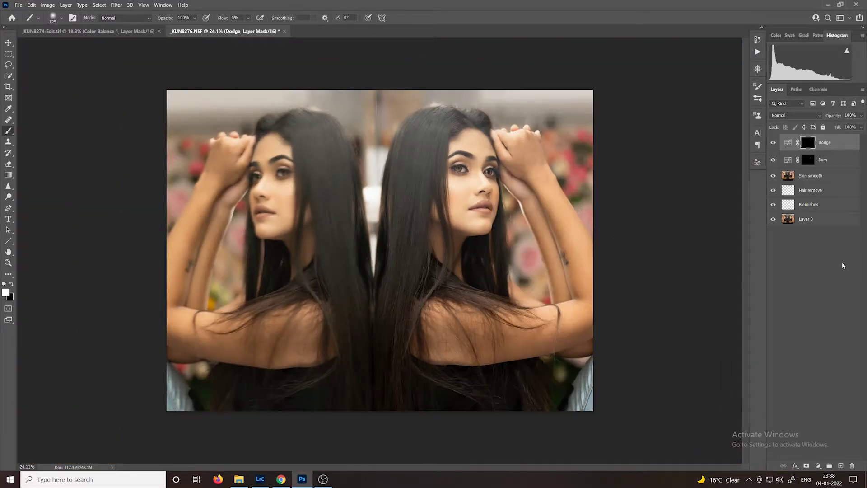
{"action": "left_click", "coordinate": [818, 465]}
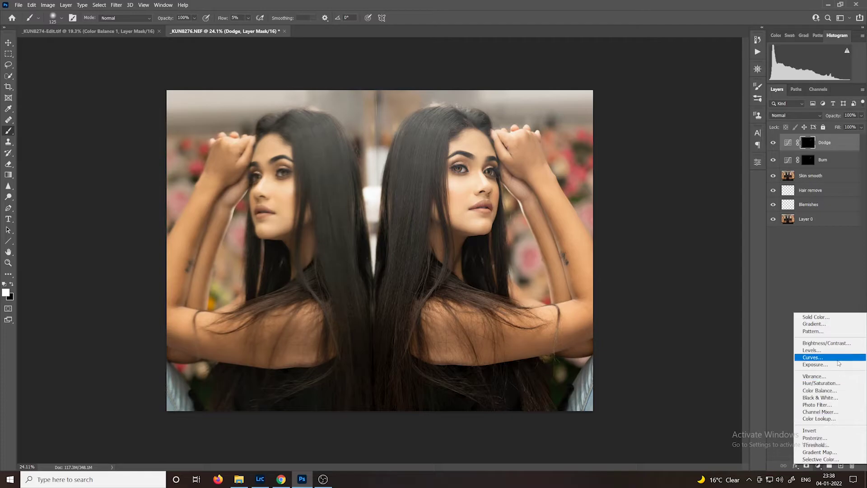
{"action": "left_click", "coordinate": [813, 357]}
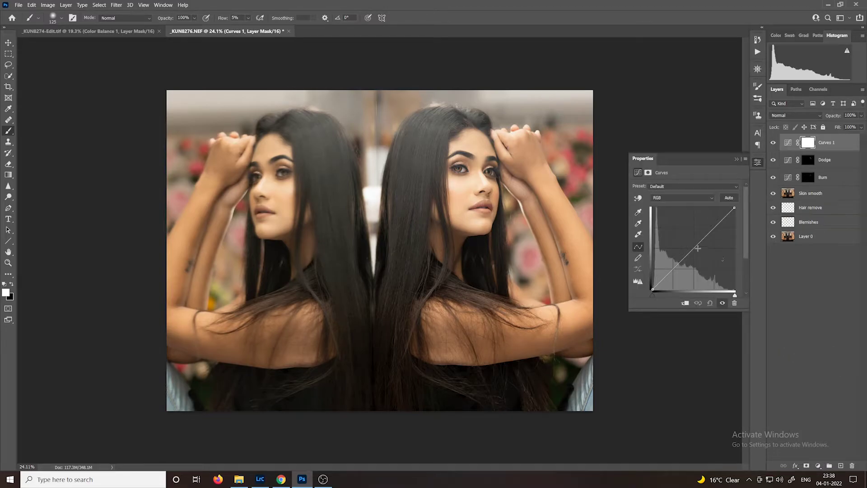
{"action": "left_click_drag", "start_coordinate": [695, 247], "coordinate": [691, 239]}
{"action": "left_click", "coordinate": [737, 158]}
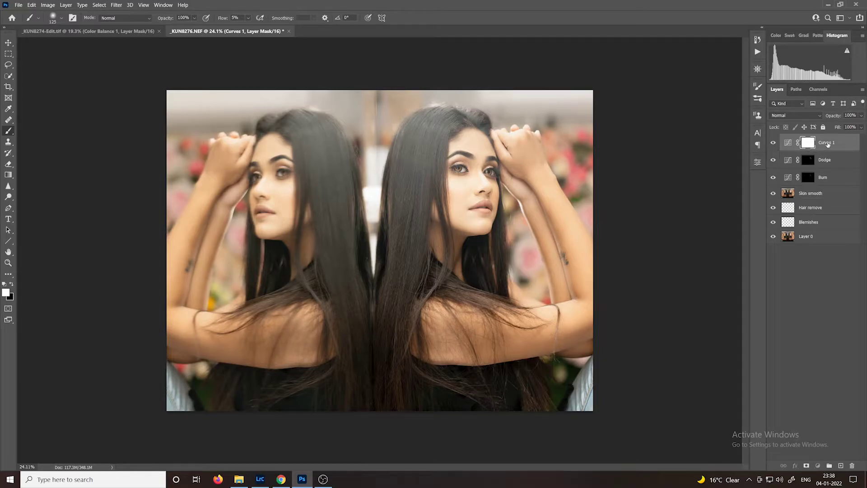
Step: Rename the new brightening Curves layer Dodge in hand and invert its mask to black
{"action": "double_click", "coordinate": [825, 143]}
{"action": "type", "text": "Dodge in h"}
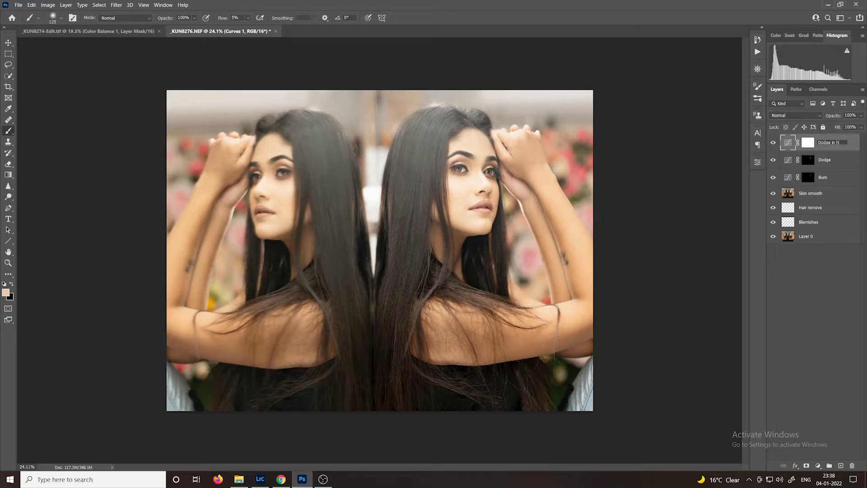
{"action": "type", "text": "and"}
{"action": "key", "text": "Return"}
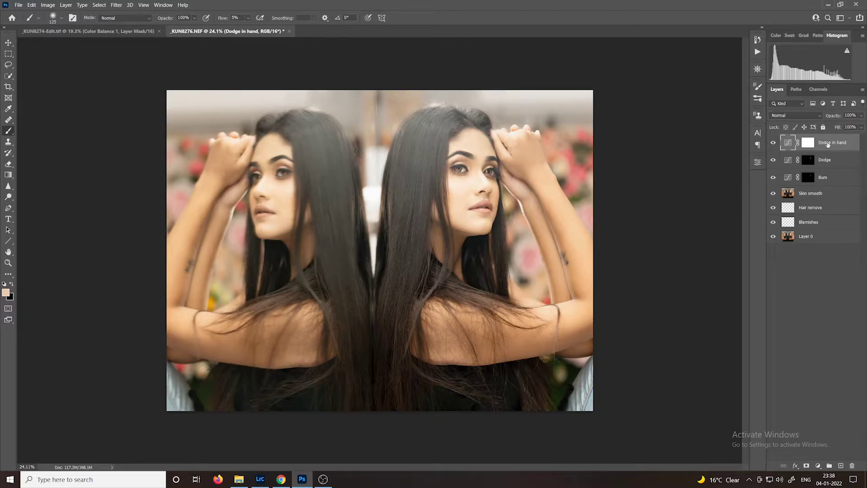
{"action": "left_click", "coordinate": [808, 146]}
{"action": "key", "text": "ctrl+i"}
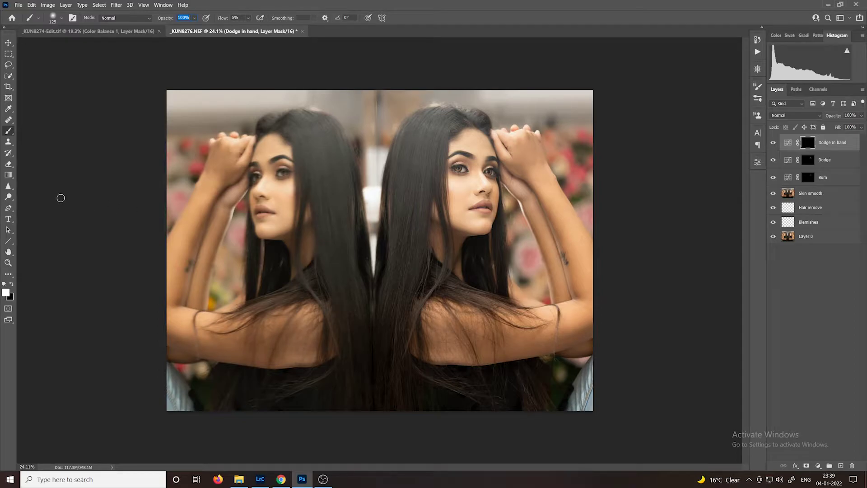
Step: Enlarge the brush to 150 px for the arm highlights on the Dodge in hand mask and compare the layer off and on
{"action": "key", "text": "Return"}
{"action": "key", "text": "bracketright"}
{"action": "key", "text": "bracketright"}
{"action": "left_click", "coordinate": [774, 143]}
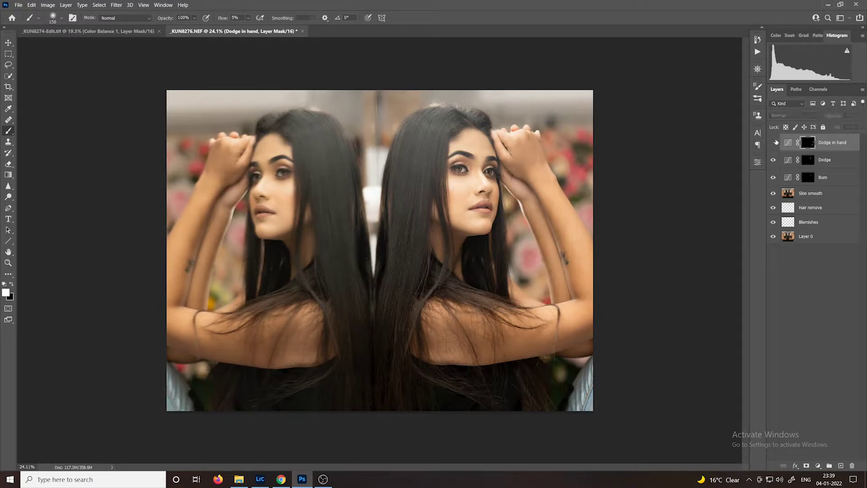
{"action": "left_click", "coordinate": [775, 142]}
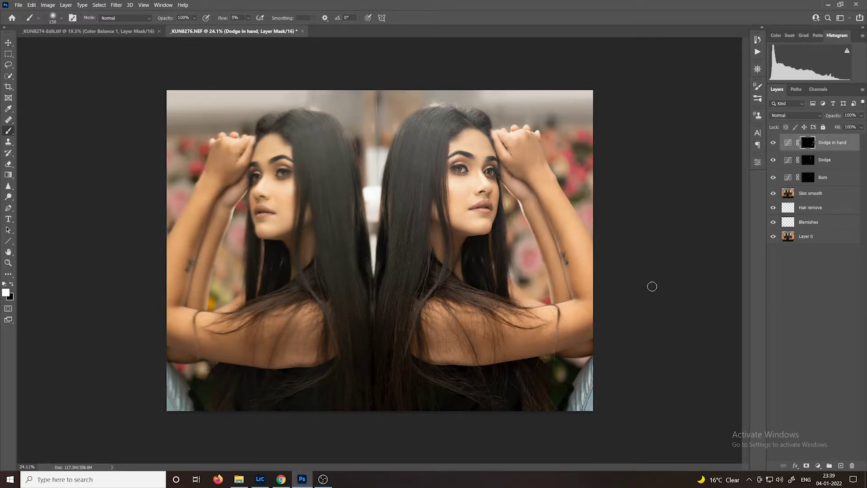
Step: Add a Curves adjustment layer above Dodge in hand and lower the RGB curve's midpoint to darken the image
{"action": "left_click", "coordinate": [818, 466]}
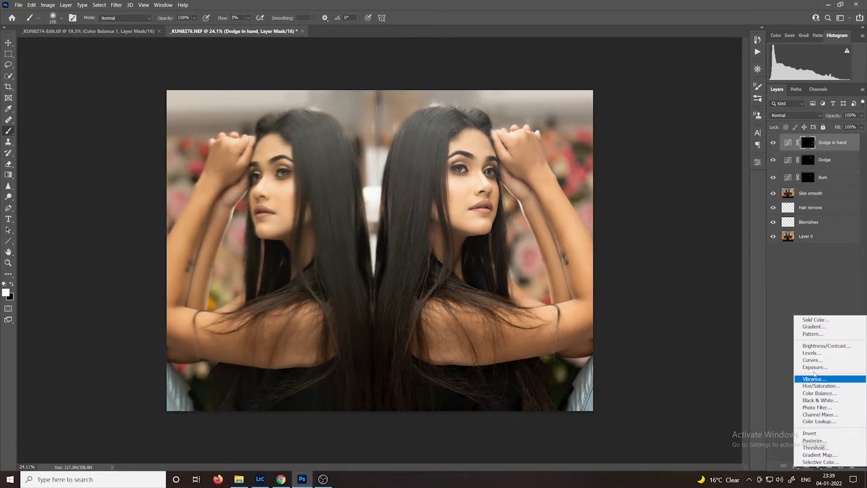
{"action": "left_click", "coordinate": [813, 359]}
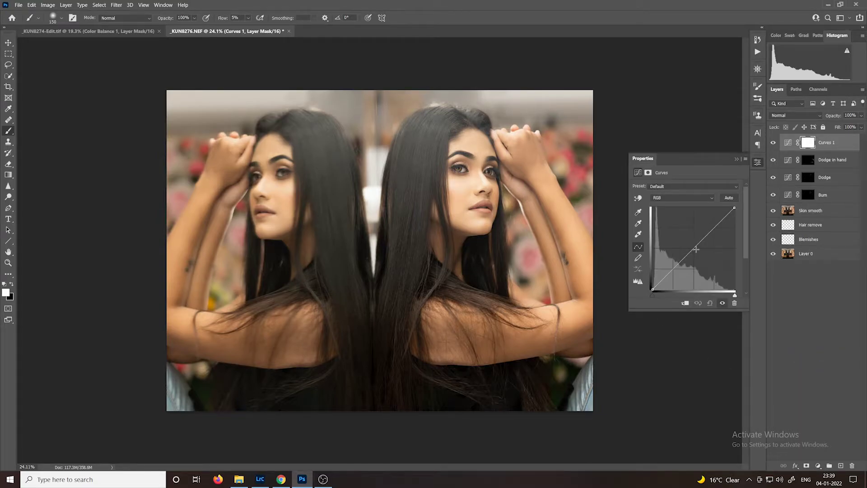
{"action": "left_click", "coordinate": [696, 251]}
{"action": "left_click_drag", "start_coordinate": [696, 249], "coordinate": [700, 255]}
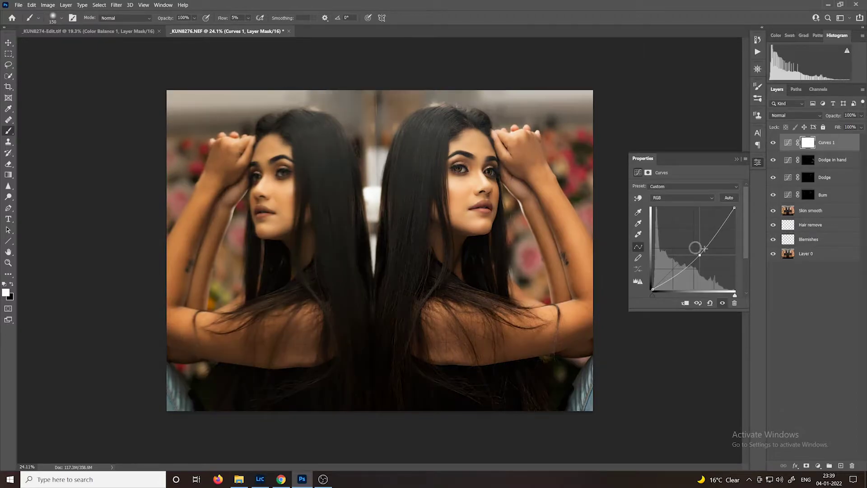
{"action": "left_click", "coordinate": [737, 159]}
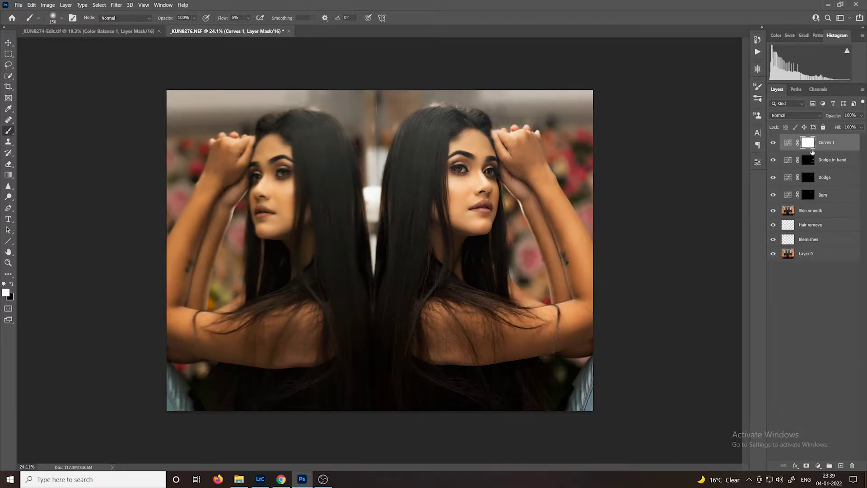
Step: Invert the darkening Curves layer's mask to black and rename the layer Burn in hand
{"action": "key", "text": "ctrl+i"}
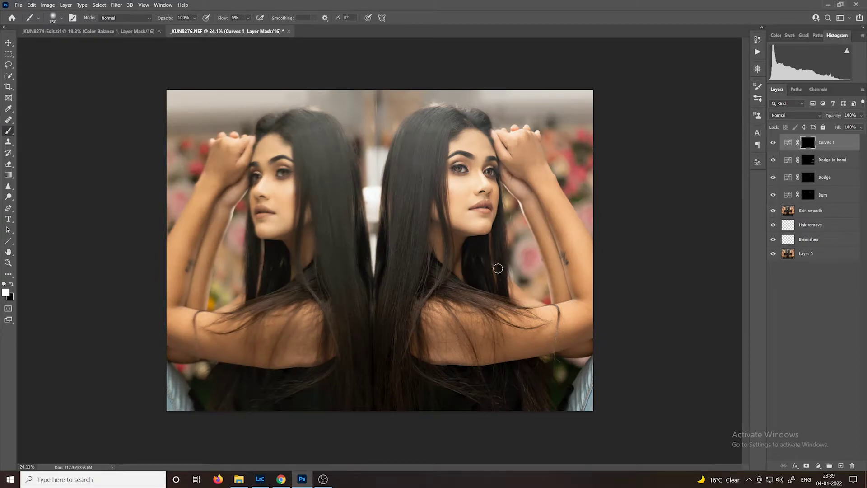
{"action": "double_click", "coordinate": [826, 143]}
{"action": "type", "text": "B"}
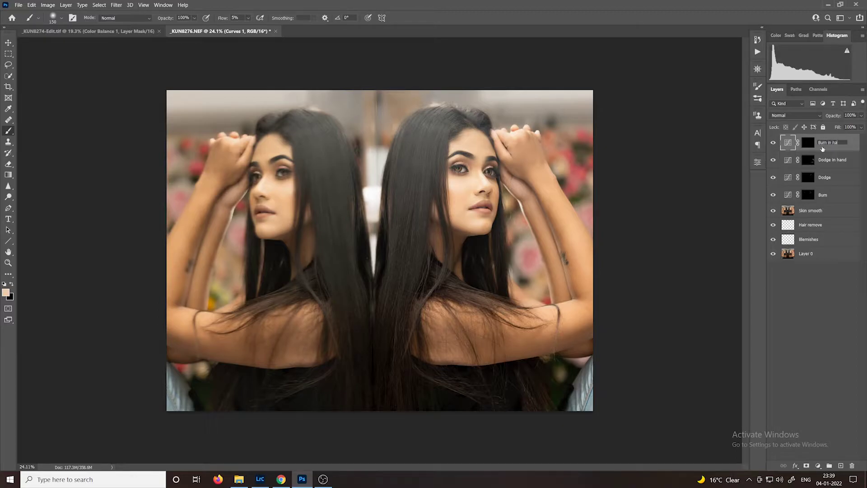
{"action": "type", "text": "urn in hand"}
{"action": "key", "text": "Return"}
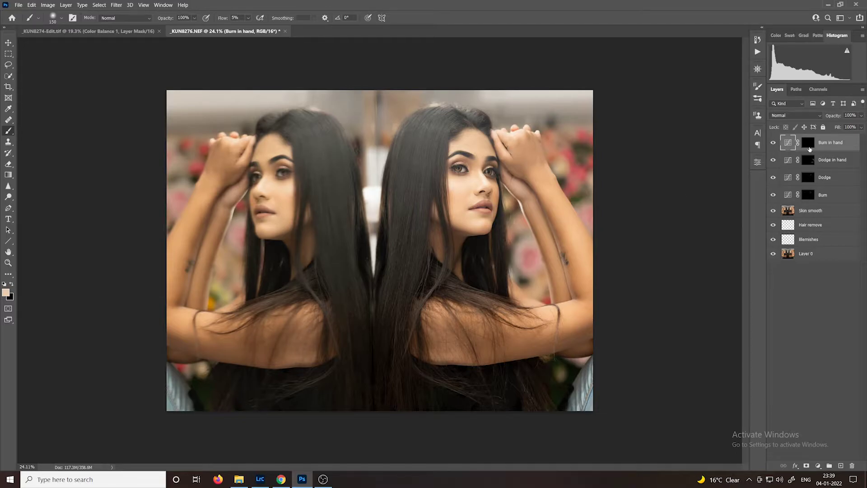
Step: Paint shading along the real woman's forearm and upper arm on the Burn in hand mask, enlarging the white brush to 250 px
{"action": "left_click", "coordinate": [808, 142]}
{"action": "key", "text": "bracketright"}
{"action": "key", "text": "bracketright"}
{"action": "mouse_move", "coordinate": [574, 274]}
{"action": "left_mouse_down"}
{"action": "mouse_move", "coordinate": [595, 297]}
{"action": "mouse_move", "coordinate": [563, 198]}
{"action": "left_mouse_up"}
{"action": "key", "text": "bracketright"}
{"action": "key", "text": "bracketright"}
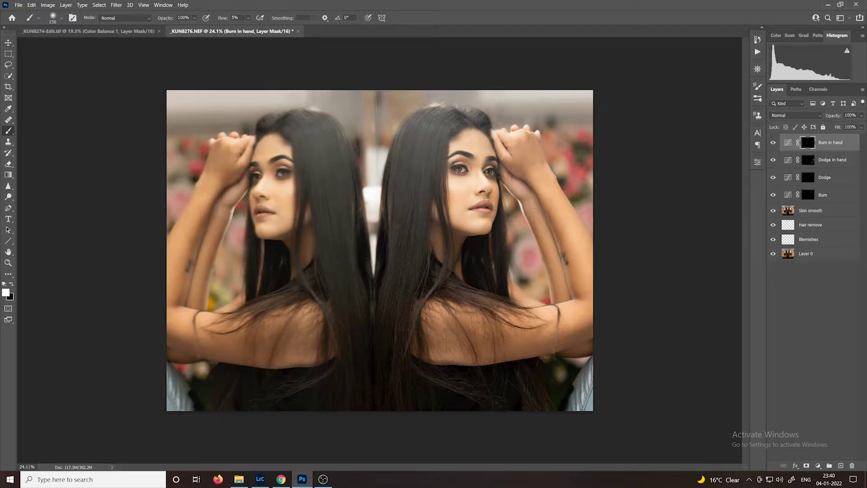
{"action": "key", "text": "bracketright"}
{"action": "key", "text": "bracketright"}
{"action": "key", "text": "bracketright"}
{"action": "mouse_move", "coordinate": [478, 354]}
{"action": "left_mouse_down"}
{"action": "mouse_move", "coordinate": [556, 345]}
{"action": "mouse_move", "coordinate": [425, 357]}
{"action": "mouse_move", "coordinate": [547, 343]}
{"action": "mouse_move", "coordinate": [557, 314]}
{"action": "left_mouse_up"}
Step: Compare the arm shading with the Burn in hand layer off and on, and examine the whole portrait
{"action": "left_click", "coordinate": [773, 142]}
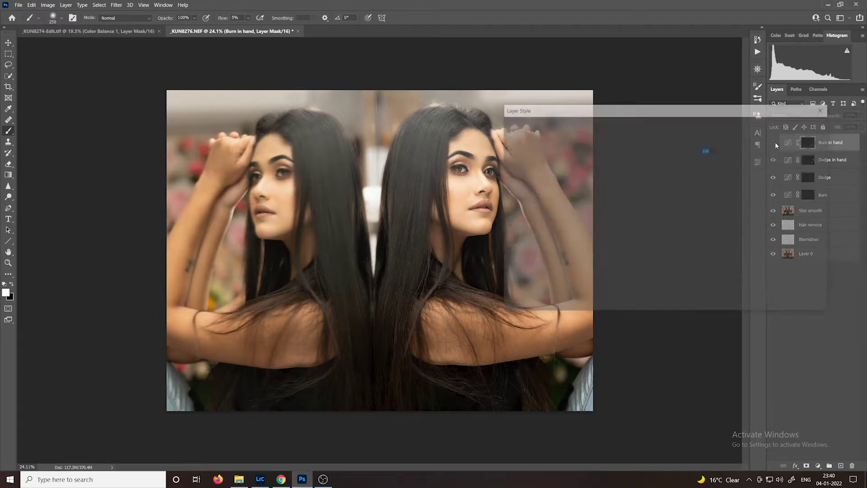
{"action": "left_click", "coordinate": [773, 143]}
{"action": "left_click", "coordinate": [774, 143]}
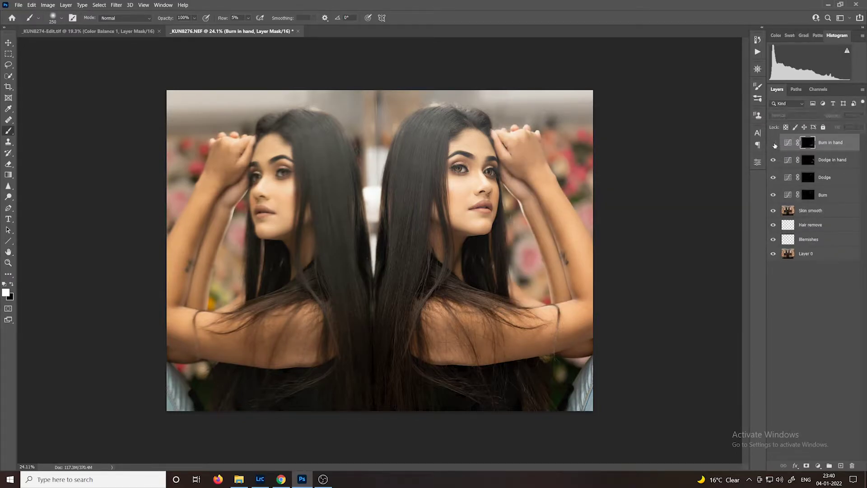
{"action": "left_click", "coordinate": [774, 143]}
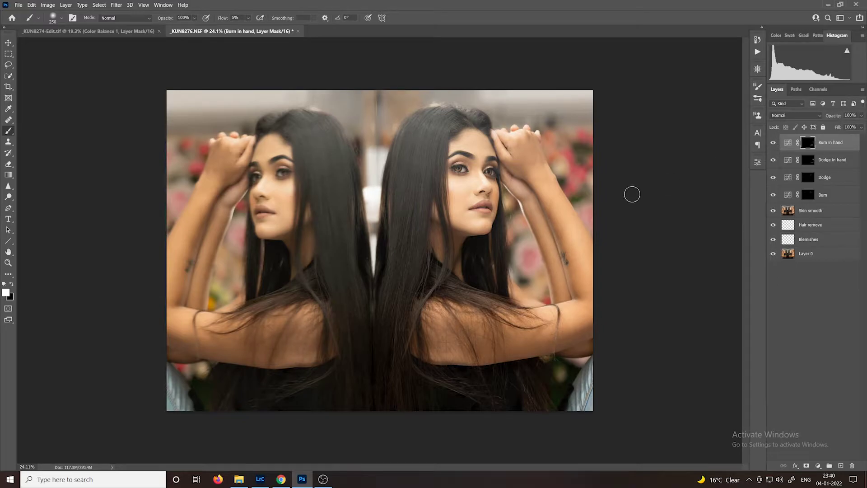
{"action": "scroll", "coordinate": [632, 194], "scroll_direction": "down", "scroll_amount": 9}
{"action": "scroll", "coordinate": [422, 233], "scroll_direction": "up", "scroll_amount": 3}
{"action": "scroll", "coordinate": [421, 233], "scroll_direction": "up", "scroll_amount": 2}
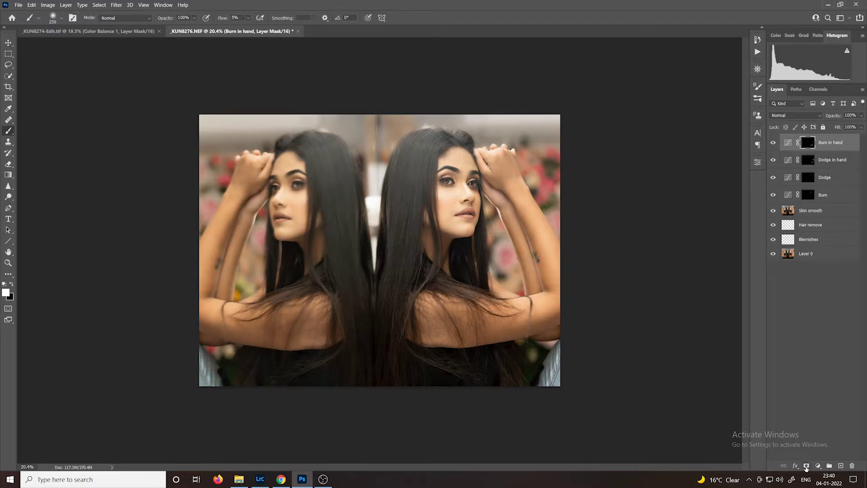
Step: Add a Curves adjustment layer above Burn in hand and raise the RGB curve's midpoint strongly to brighten the image
{"action": "left_click", "coordinate": [817, 466]}
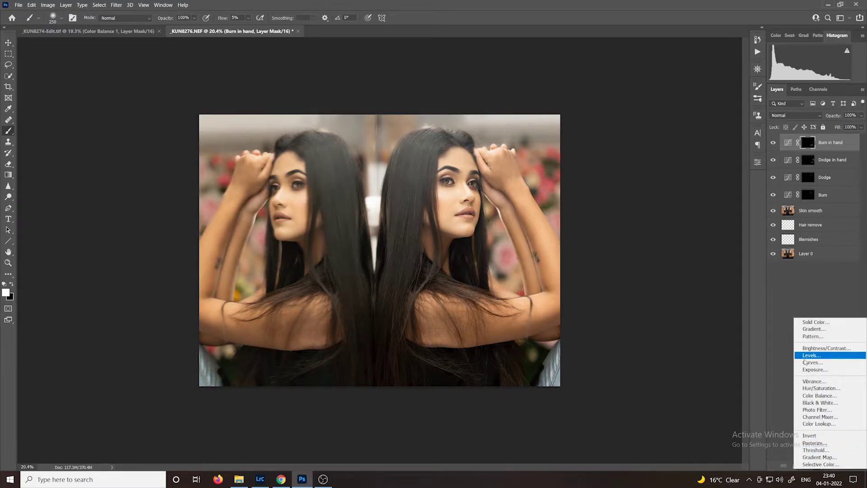
{"action": "left_click", "coordinate": [806, 363]}
{"action": "left_click_drag", "start_coordinate": [691, 251], "coordinate": [691, 237]}
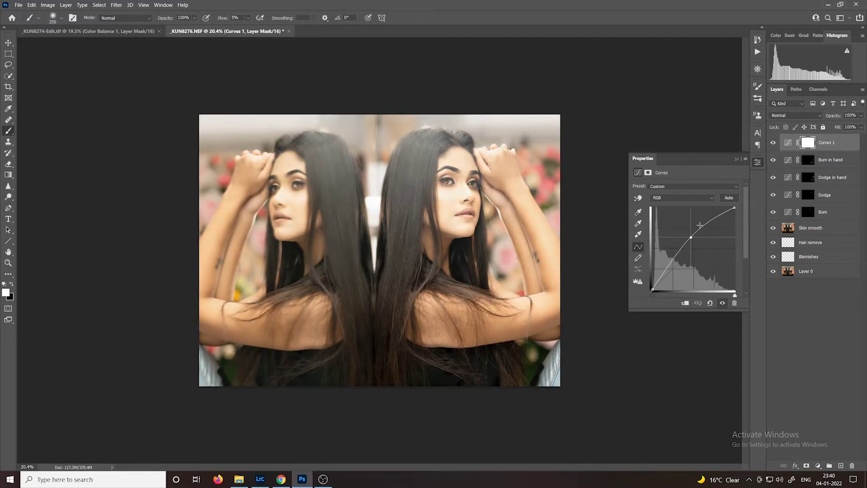
{"action": "left_click", "coordinate": [736, 159]}
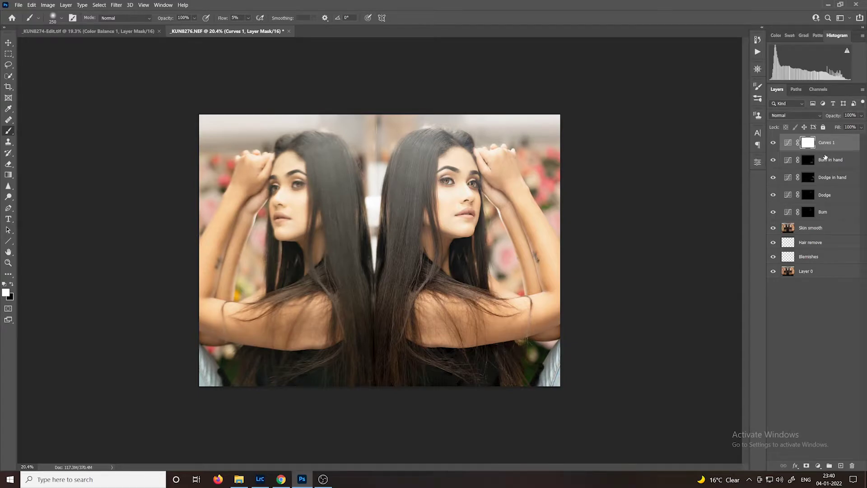
Step: Invert the new Curves layer's mask to black and rename the layer Match brightness in hand
{"action": "key", "text": "ctrl+i"}
{"action": "double_click", "coordinate": [825, 144]}
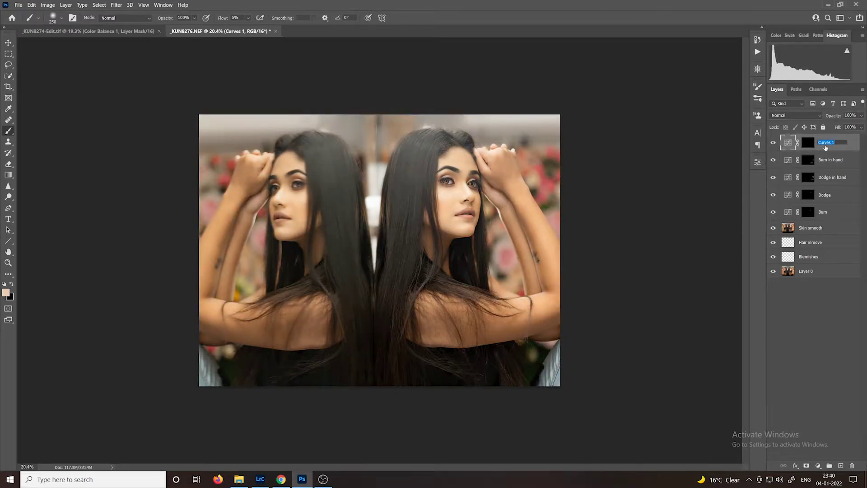
{"action": "type", "text": "Match brightness"}
{"action": "key", "text": "Return"}
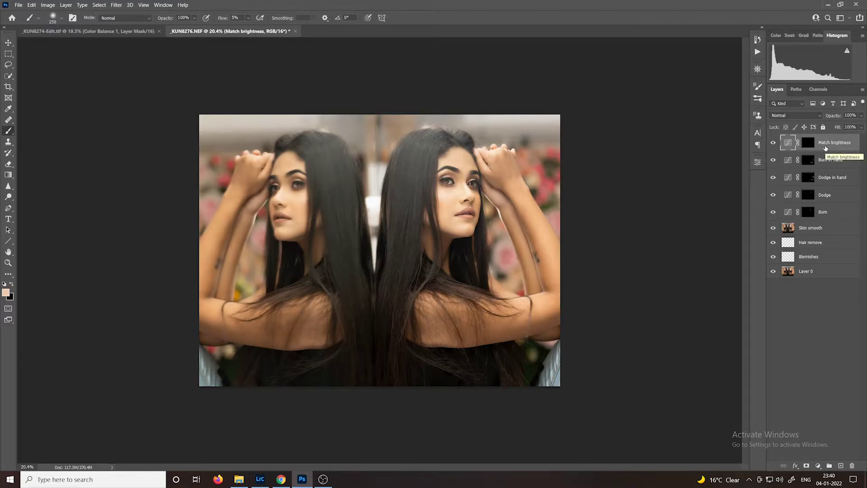
{"action": "double_click", "coordinate": [832, 141]}
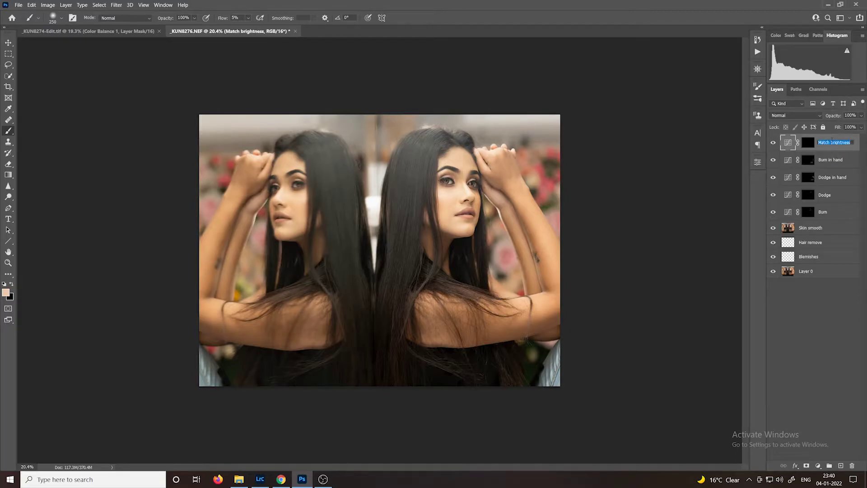
{"action": "key", "text": "Right"}
{"action": "type", "text": "in hand"}
{"action": "key", "text": "Return"}
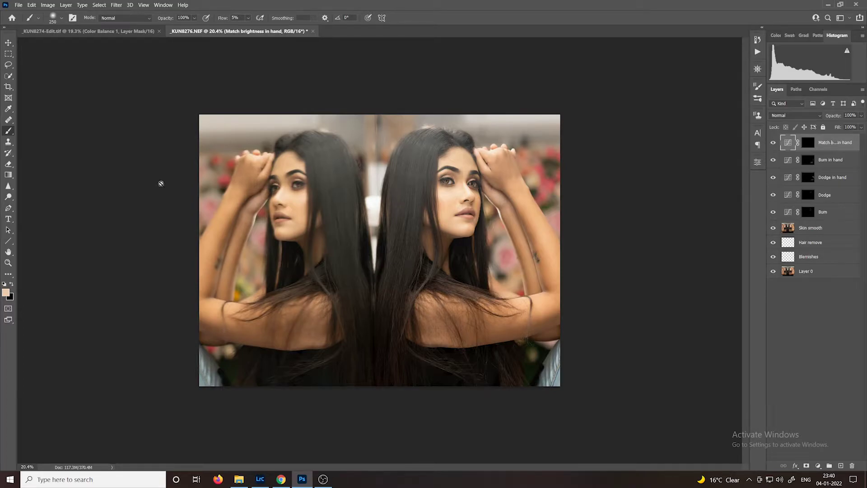
Step: Brighten the real woman's forearm and upper arm by painting on the Match brightness in hand mask with a 500 px white brush
{"action": "left_click", "coordinate": [809, 143]}
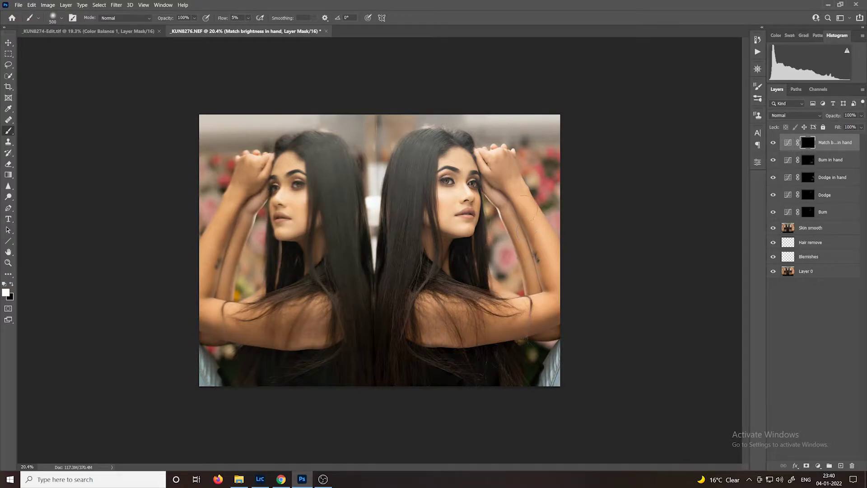
{"action": "mouse_move", "coordinate": [520, 210]}
{"action": "left_mouse_down"}
{"action": "mouse_move", "coordinate": [523, 230]}
{"action": "mouse_move", "coordinate": [531, 215]}
{"action": "mouse_move", "coordinate": [549, 296]}
{"action": "left_mouse_up"}
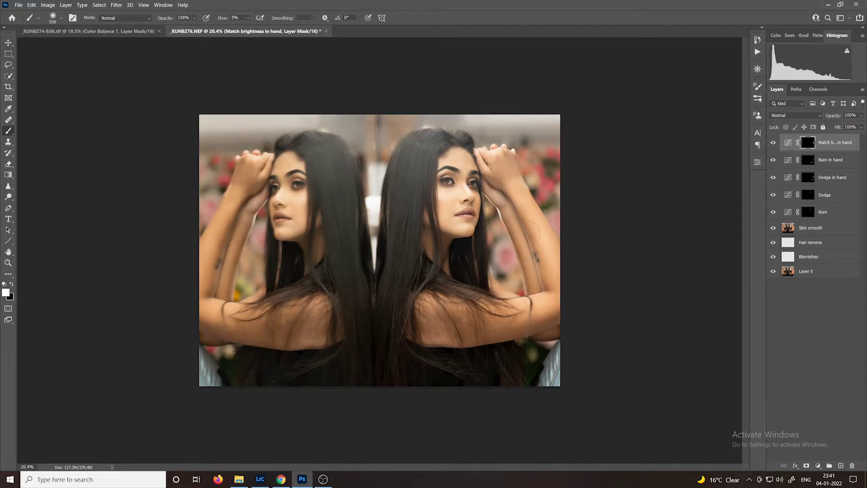
{"action": "mouse_move", "coordinate": [523, 237]}
{"action": "left_mouse_down"}
{"action": "mouse_move", "coordinate": [461, 319]}
{"action": "mouse_move", "coordinate": [486, 327]}
{"action": "mouse_move", "coordinate": [555, 312]}
{"action": "mouse_move", "coordinate": [438, 320]}
{"action": "mouse_move", "coordinate": [475, 317]}
{"action": "mouse_move", "coordinate": [444, 323]}
{"action": "mouse_move", "coordinate": [454, 329]}
{"action": "mouse_move", "coordinate": [542, 328]}
{"action": "left_mouse_up"}
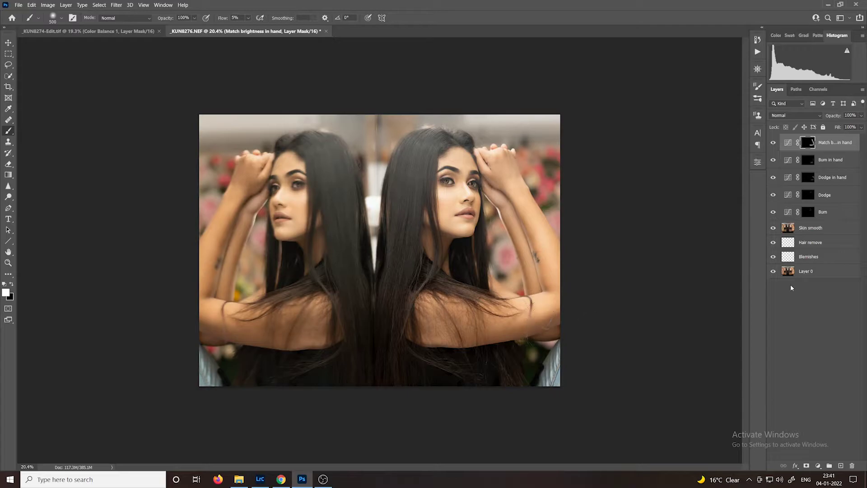
Step: Add a Hue/Saturation adjustment layer above Match brightness in hand and set its saturation to -23
{"action": "left_click", "coordinate": [818, 466]}
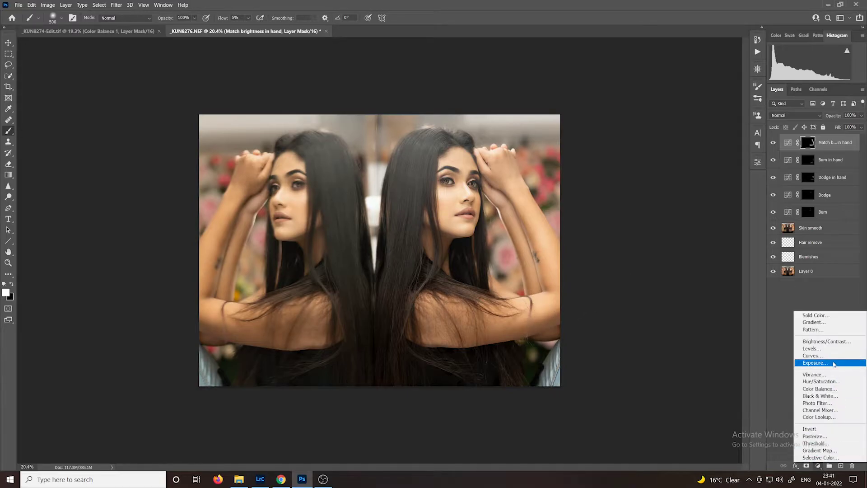
{"action": "left_click", "coordinate": [832, 381]}
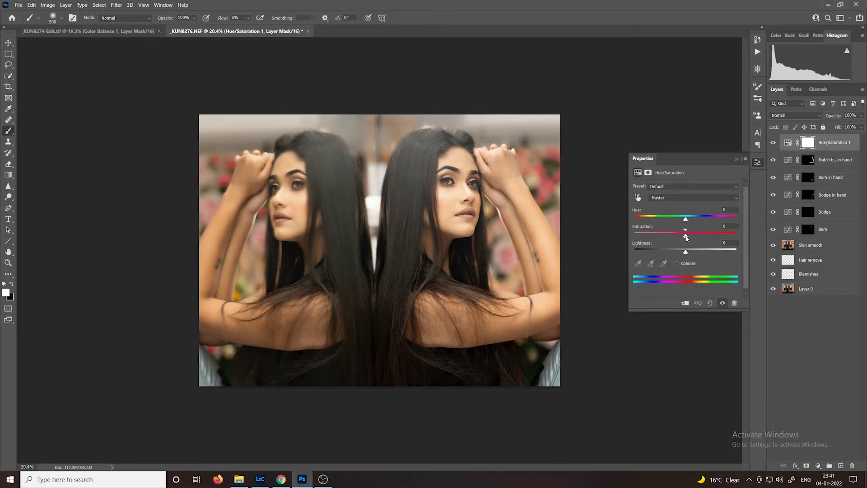
{"action": "left_click_drag", "start_coordinate": [686, 238], "coordinate": [678, 236]}
{"action": "left_click_drag", "start_coordinate": [675, 234], "coordinate": [673, 235]}
{"action": "left_click", "coordinate": [737, 158]}
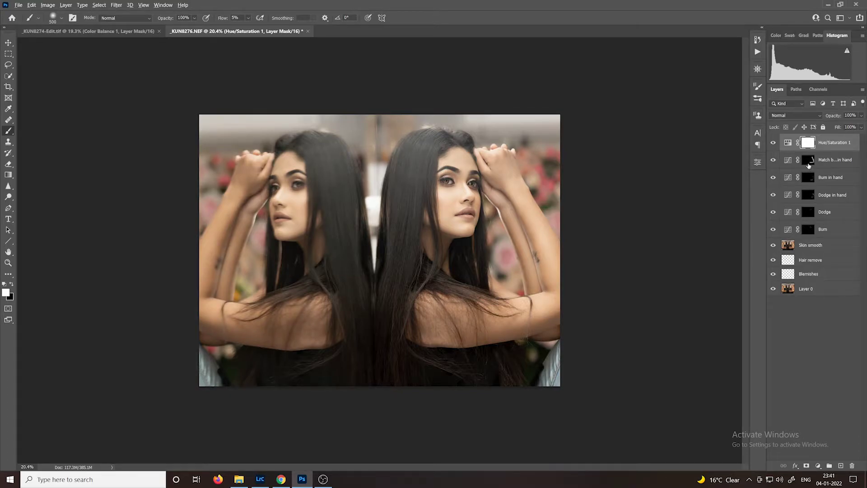
Step: Replace the Hue/Saturation layer's mask with the one from Match brightness in hand, and compare the portrait with the layer off and on
{"action": "left_click_drag", "start_coordinate": [808, 166], "coordinate": [807, 143]}
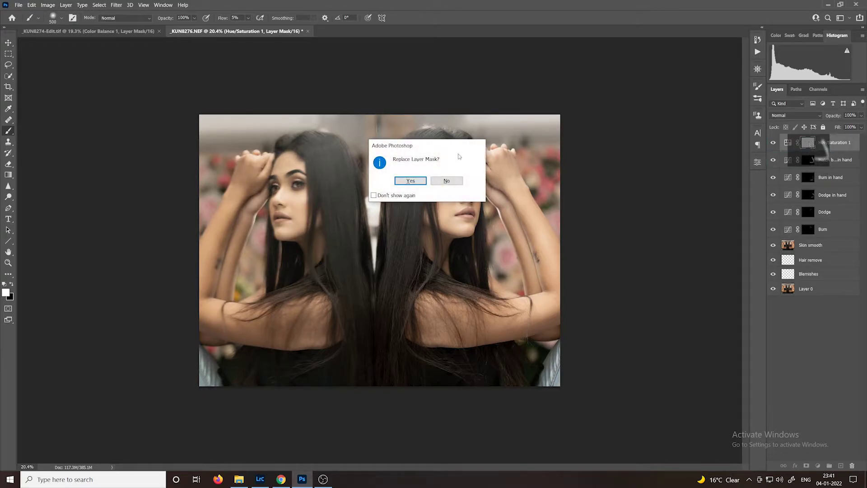
{"action": "left_click", "coordinate": [424, 180]}
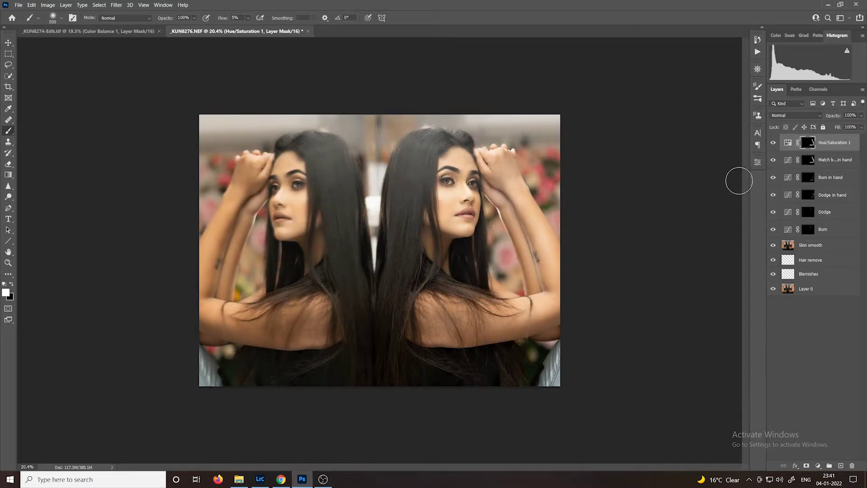
{"action": "left_click", "coordinate": [773, 143]}
{"action": "left_click", "coordinate": [773, 143]}
{"action": "scroll", "coordinate": [619, 334], "scroll_direction": "down", "scroll_amount": 5}
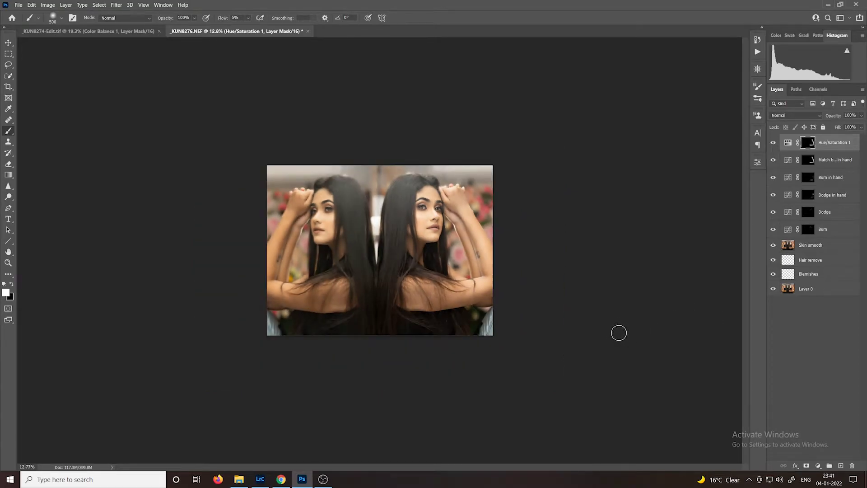
{"action": "scroll", "coordinate": [620, 333], "scroll_direction": "down", "scroll_amount": 1}
{"action": "scroll", "coordinate": [619, 334], "scroll_direction": "up", "scroll_amount": 2}
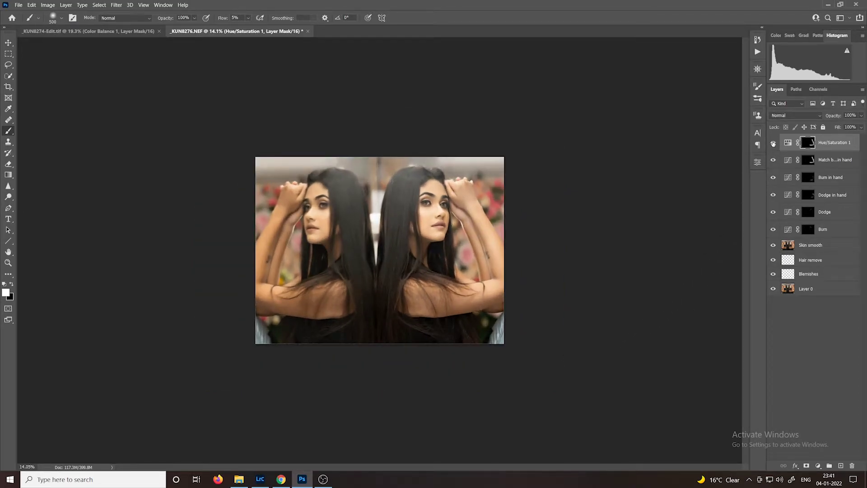
{"action": "left_click", "coordinate": [773, 143]}
{"action": "left_click", "coordinate": [773, 143]}
Step: Rename the Hue/Saturation layer as desaturate the hind
{"action": "double_click", "coordinate": [827, 143]}
{"action": "type", "text": "M"}
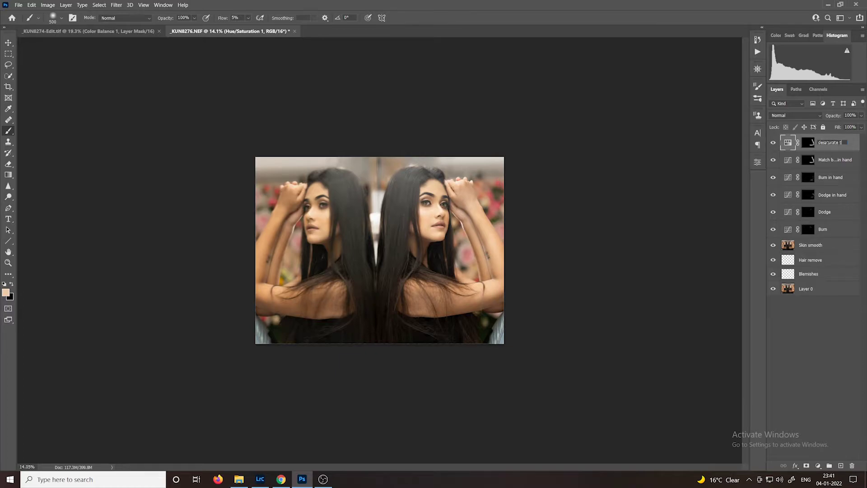
{"action": "type", "text": "d"}
{"action": "key", "text": "Return"}
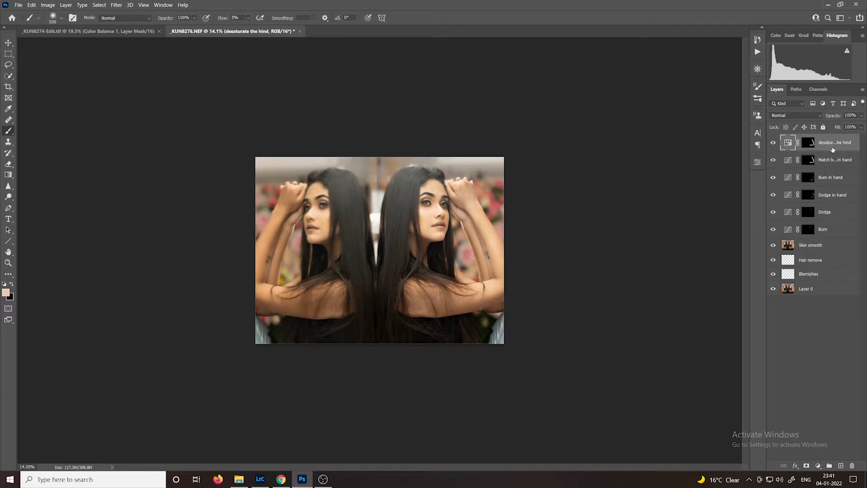
Step: Raise the lightness slightly in the desaturate the hind adjustment and compare the arm with the layer off and on
{"action": "double_click", "coordinate": [788, 144]}
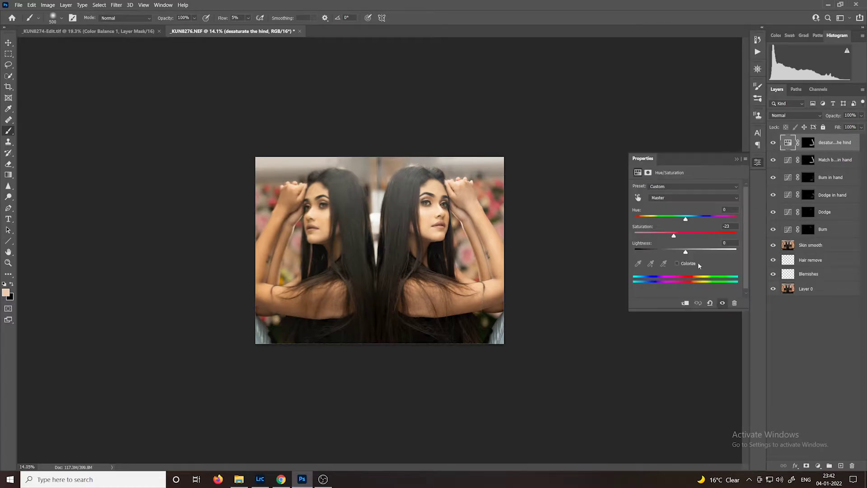
{"action": "left_click_drag", "start_coordinate": [691, 252], "coordinate": [690, 252]}
{"action": "left_click", "coordinate": [737, 158]}
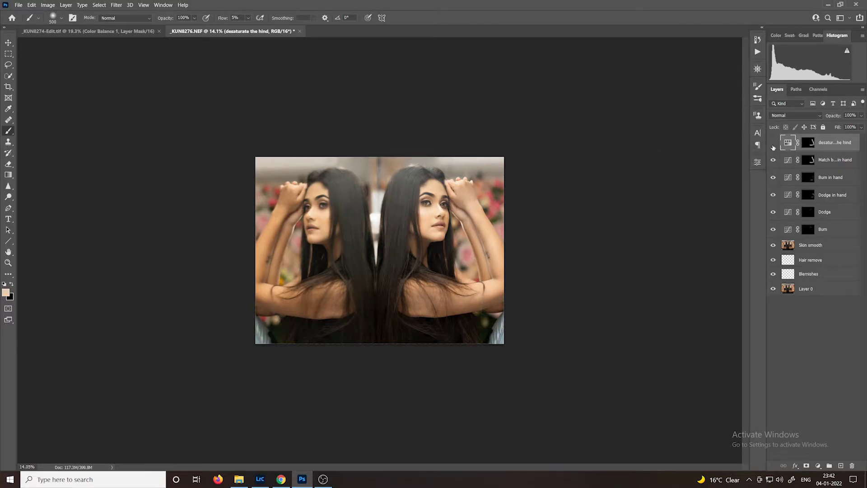
{"action": "left_click", "coordinate": [773, 144]}
{"action": "scroll", "coordinate": [451, 188], "scroll_direction": "up", "scroll_amount": 3}
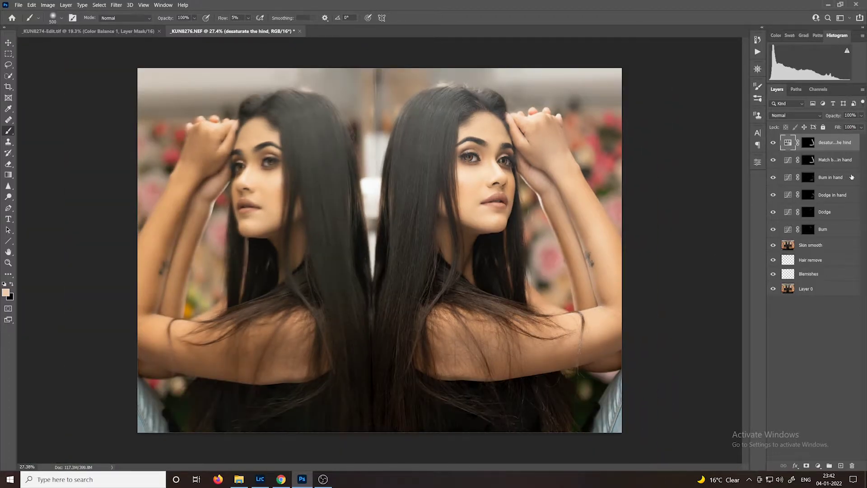
Step: Add a Curves adjustment layer at the top of the stack and pull the RGB curve's midpoint down to darken the image
{"action": "left_click", "coordinate": [817, 466]}
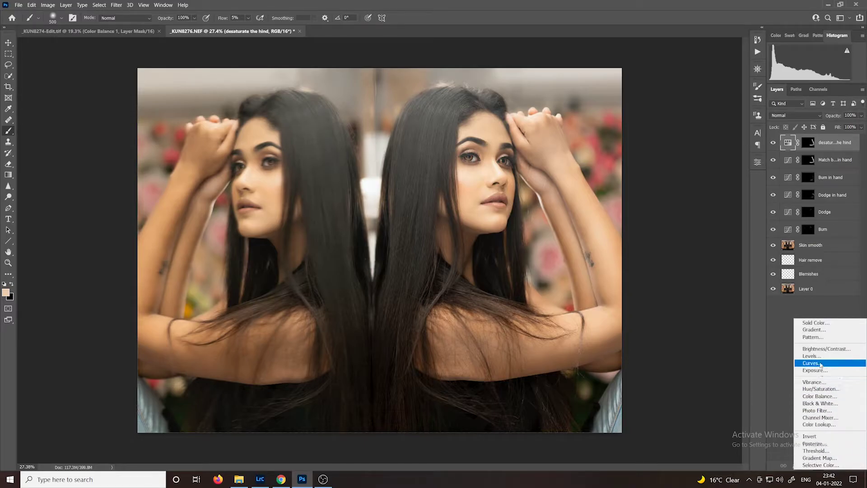
{"action": "left_click", "coordinate": [806, 365]}
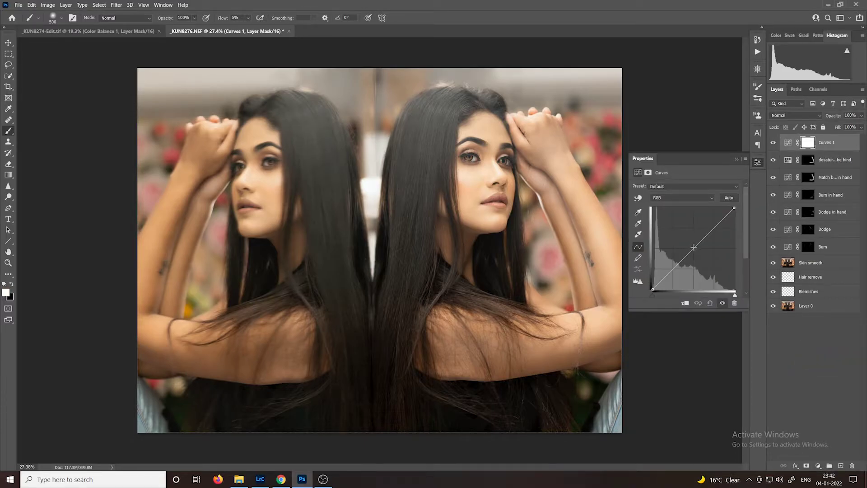
{"action": "left_click_drag", "start_coordinate": [694, 247], "coordinate": [697, 255]}
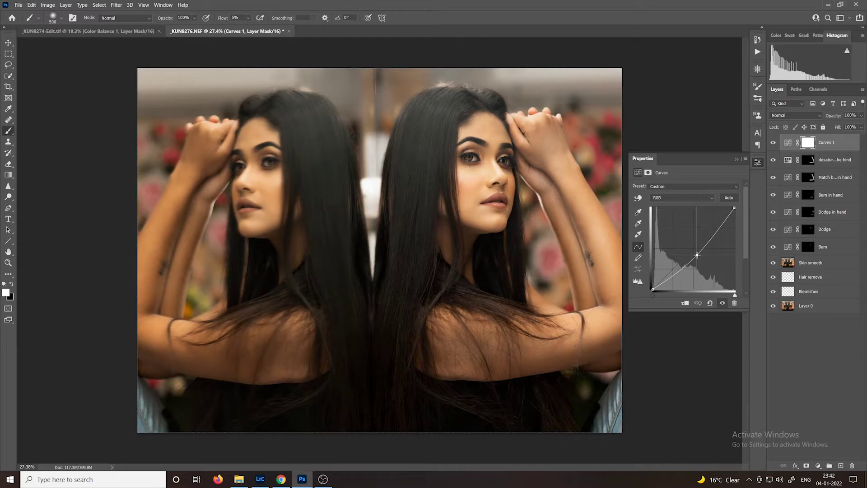
{"action": "left_click", "coordinate": [737, 159]}
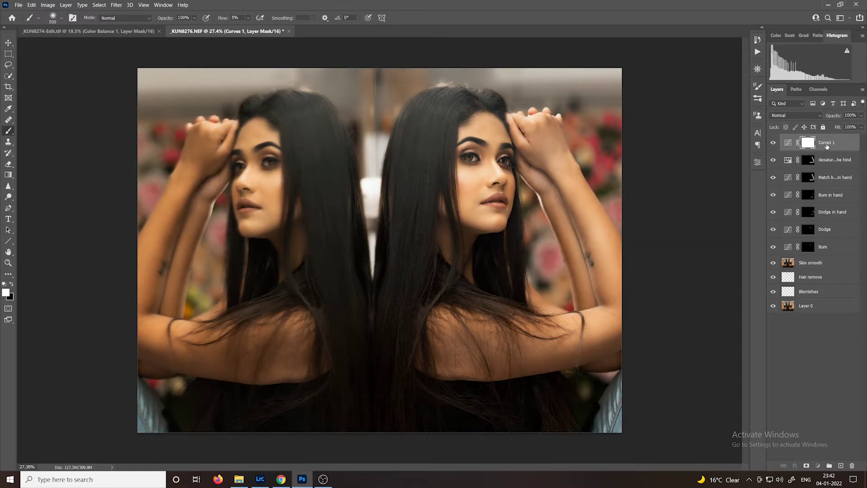
Step: Rename the new Curves layer as Hair Burn and invert its mask to black
{"action": "double_click", "coordinate": [827, 142]}
{"action": "type", "text": "Hair Burn"}
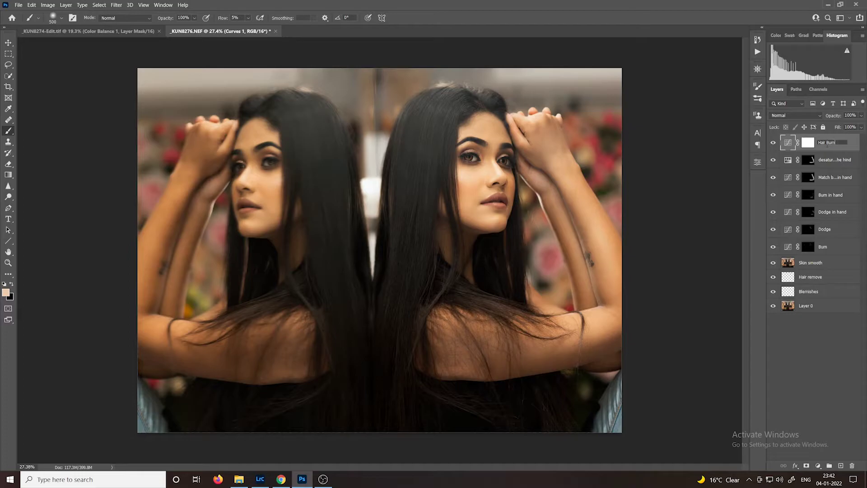
{"action": "key", "text": "Return"}
{"action": "left_click", "coordinate": [808, 143]}
{"action": "key", "text": "ctrl+i"}
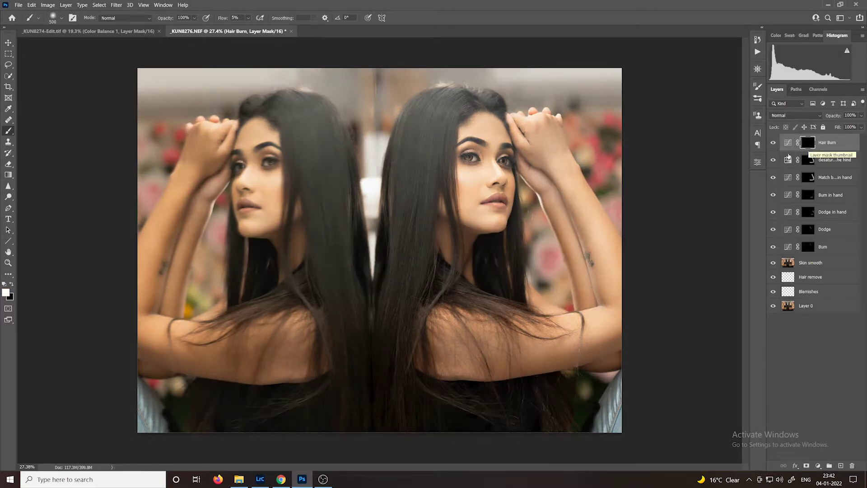
Step: Darken the real woman's long hair by painting on the Hair Burn mask with a 300 px white brush
{"action": "key", "text": "bracketleft"}
{"action": "key", "text": "bracketleft"}
{"action": "key", "text": "bracketleft"}
{"action": "key", "text": "bracketleft"}
{"action": "left_click", "coordinate": [808, 161]}
{"action": "left_click", "coordinate": [808, 179]}
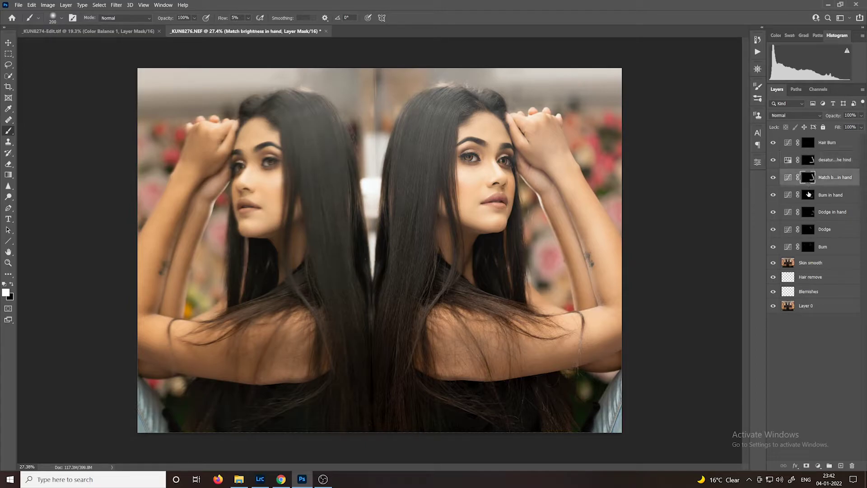
{"action": "left_click", "coordinate": [810, 215]}
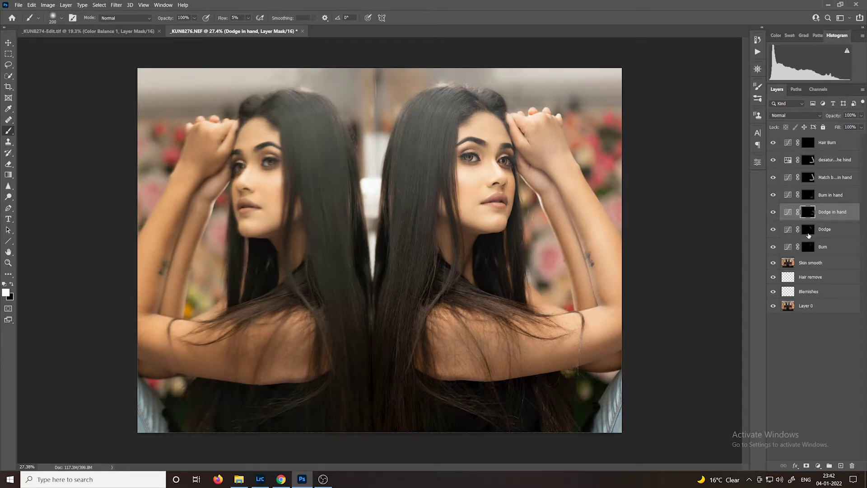
{"action": "left_click", "coordinate": [808, 143]}
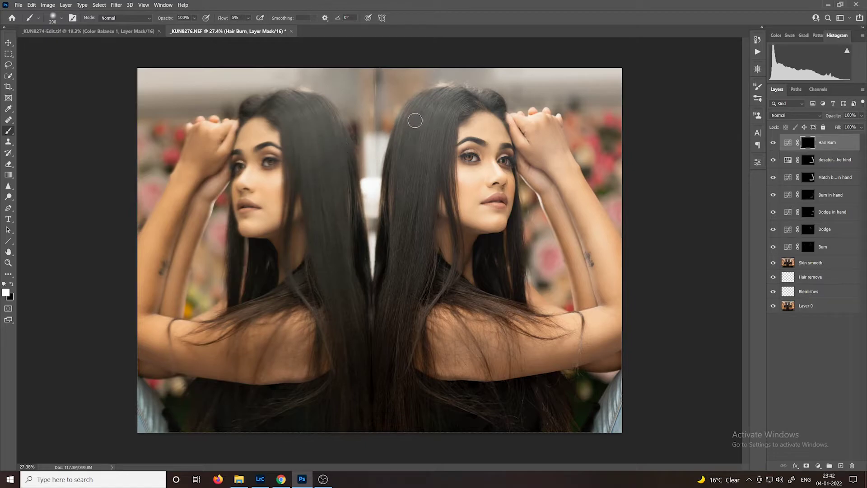
{"action": "key", "text": "bracketright"}
{"action": "key", "text": "bracketright"}
{"action": "mouse_move", "coordinate": [429, 124]}
{"action": "left_mouse_down"}
{"action": "mouse_move", "coordinate": [424, 112]}
{"action": "mouse_move", "coordinate": [399, 161]}
{"action": "mouse_move", "coordinate": [405, 131]}
{"action": "mouse_move", "coordinate": [396, 188]}
{"action": "left_mouse_up"}
{"action": "left_click_drag", "start_coordinate": [373, 292], "coordinate": [403, 370]}
{"action": "mouse_move", "coordinate": [445, 101]}
{"action": "left_mouse_down"}
{"action": "mouse_move", "coordinate": [403, 283]}
{"action": "mouse_move", "coordinate": [440, 123]}
{"action": "mouse_move", "coordinate": [405, 251]}
{"action": "mouse_move", "coordinate": [418, 132]}
{"action": "mouse_move", "coordinate": [398, 233]}
{"action": "mouse_move", "coordinate": [434, 111]}
{"action": "mouse_move", "coordinate": [413, 207]}
{"action": "mouse_move", "coordinate": [410, 128]}
{"action": "mouse_move", "coordinate": [392, 215]}
{"action": "mouse_move", "coordinate": [421, 118]}
{"action": "mouse_move", "coordinate": [397, 211]}
{"action": "mouse_move", "coordinate": [407, 160]}
{"action": "mouse_move", "coordinate": [453, 97]}
{"action": "mouse_move", "coordinate": [427, 106]}
{"action": "mouse_move", "coordinate": [400, 180]}
{"action": "mouse_move", "coordinate": [415, 154]}
{"action": "mouse_move", "coordinate": [405, 190]}
{"action": "mouse_move", "coordinate": [425, 149]}
{"action": "mouse_move", "coordinate": [407, 225]}
{"action": "mouse_move", "coordinate": [441, 125]}
{"action": "mouse_move", "coordinate": [406, 233]}
{"action": "mouse_move", "coordinate": [430, 131]}
{"action": "mouse_move", "coordinate": [408, 183]}
{"action": "mouse_move", "coordinate": [424, 169]}
{"action": "mouse_move", "coordinate": [415, 233]}
{"action": "mouse_move", "coordinate": [429, 136]}
{"action": "mouse_move", "coordinate": [403, 260]}
{"action": "mouse_move", "coordinate": [454, 100]}
{"action": "mouse_move", "coordinate": [418, 198]}
{"action": "mouse_move", "coordinate": [436, 117]}
{"action": "mouse_move", "coordinate": [408, 130]}
{"action": "mouse_move", "coordinate": [410, 119]}
{"action": "mouse_move", "coordinate": [420, 113]}
{"action": "mouse_move", "coordinate": [399, 179]}
{"action": "mouse_move", "coordinate": [415, 149]}
{"action": "mouse_move", "coordinate": [394, 239]}
{"action": "mouse_move", "coordinate": [430, 119]}
{"action": "mouse_move", "coordinate": [411, 202]}
{"action": "mouse_move", "coordinate": [444, 108]}
{"action": "mouse_move", "coordinate": [394, 266]}
{"action": "mouse_move", "coordinate": [412, 153]}
{"action": "mouse_move", "coordinate": [387, 293]}
{"action": "mouse_move", "coordinate": [400, 176]}
{"action": "mouse_move", "coordinate": [369, 305]}
{"action": "mouse_move", "coordinate": [410, 186]}
{"action": "mouse_move", "coordinate": [385, 335]}
{"action": "mouse_move", "coordinate": [420, 212]}
{"action": "mouse_move", "coordinate": [397, 311]}
{"action": "mouse_move", "coordinate": [442, 255]}
{"action": "left_mouse_up"}
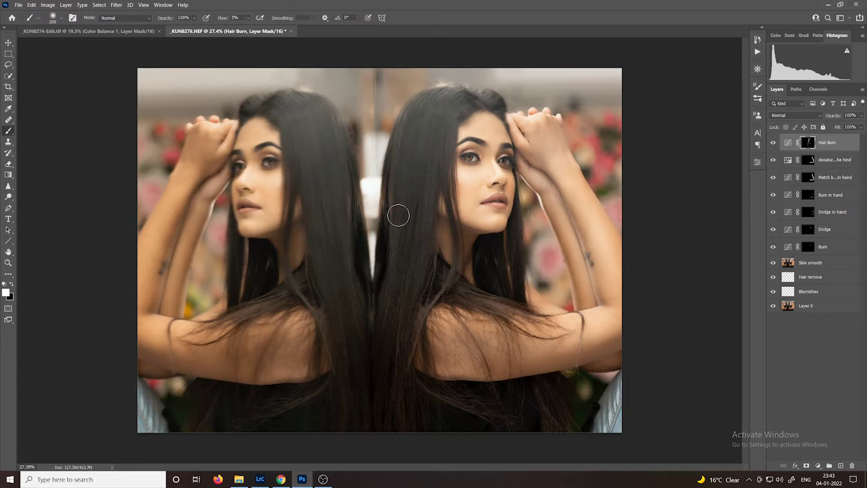
Step: Compare the whole portrait with the Hair Burn layer off and on
{"action": "scroll", "coordinate": [422, 326], "scroll_direction": "down", "scroll_amount": 3}
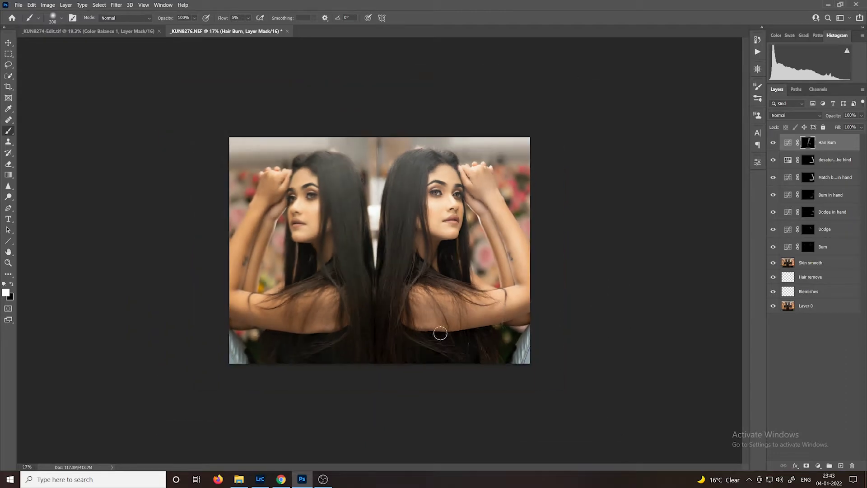
{"action": "left_click", "coordinate": [773, 143]}
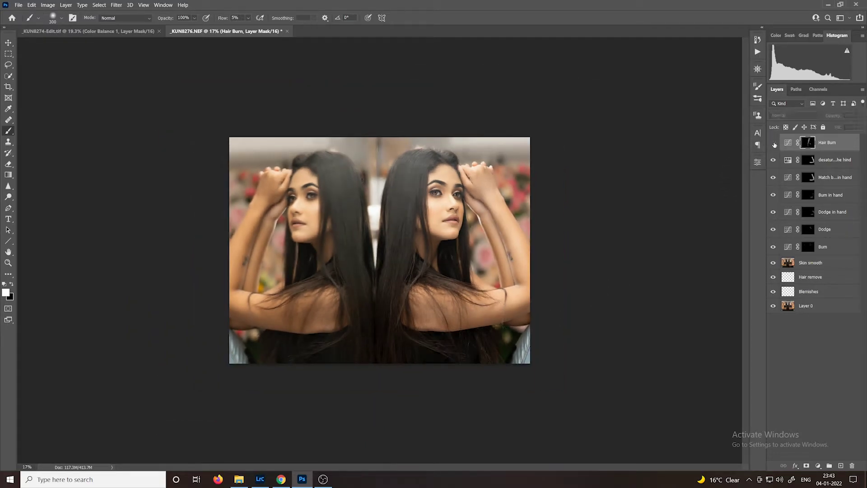
{"action": "left_click", "coordinate": [773, 142]}
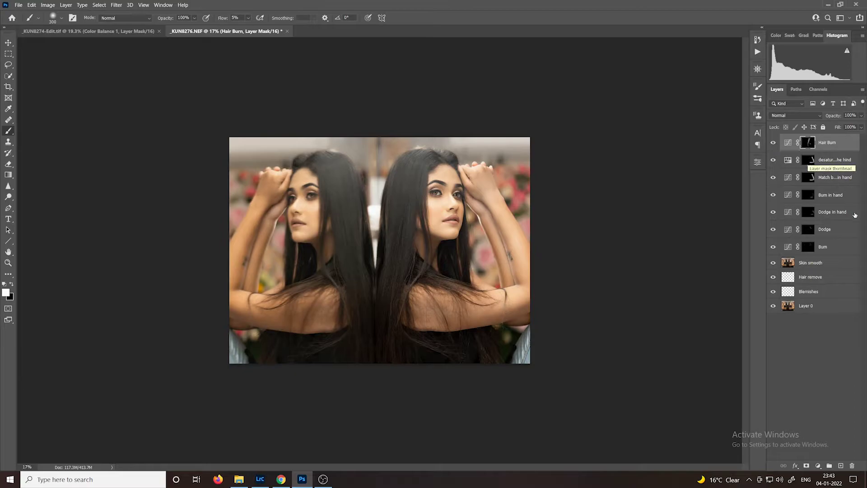
Step: Paint highlights on the reflected woman's face on the Dodge mask with a smaller white brush, and compare the layer off and on
{"action": "scroll", "coordinate": [409, 194], "scroll_direction": "up", "scroll_amount": 3}
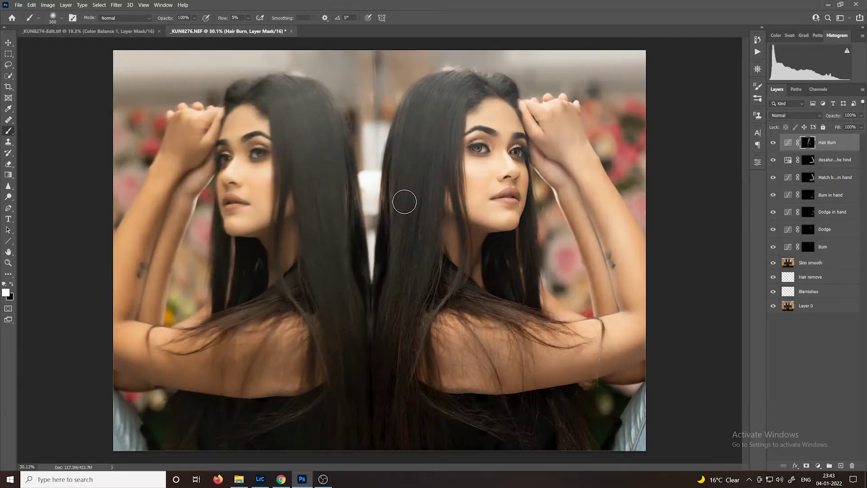
{"action": "left_click", "coordinate": [812, 231]}
{"action": "scroll", "coordinate": [232, 163], "scroll_direction": "up", "scroll_amount": 3}
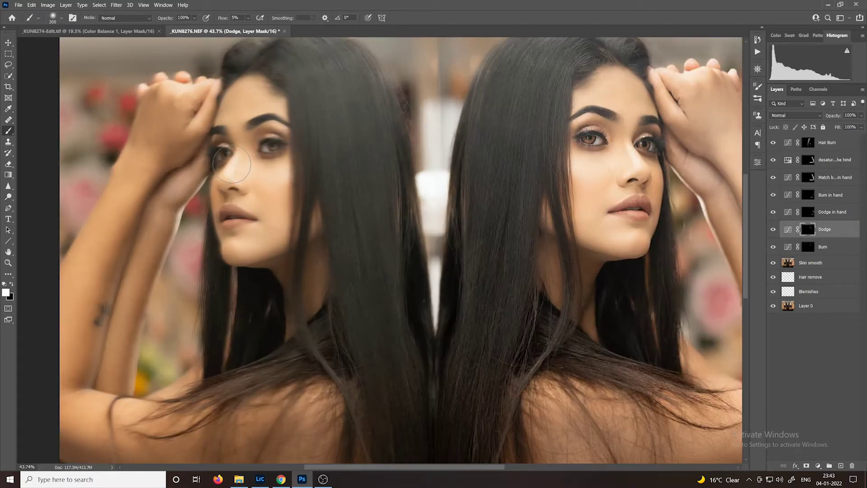
{"action": "key", "text": "bracketleft"}
{"action": "key", "text": "bracketleft"}
{"action": "key", "text": "bracketleft"}
{"action": "key", "text": "bracketleft"}
{"action": "key", "text": "bracketleft"}
{"action": "key", "text": "bracketleft"}
{"action": "key", "text": "bracketleft"}
{"action": "key", "text": "bracketleft"}
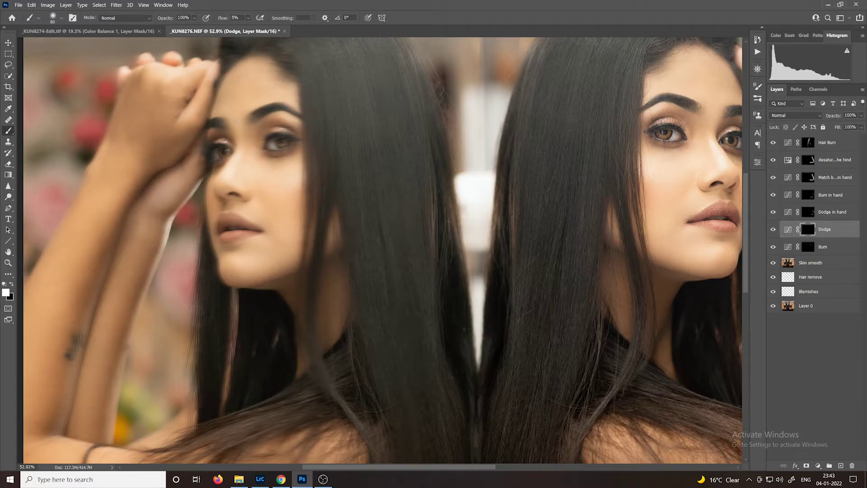
{"action": "left_click", "coordinate": [774, 230]}
{"action": "left_click", "coordinate": [773, 229]}
Step: Paint highlights along the reflected woman's arm on the Dodge in hand mask, enlarging the white brush to 400 px
{"action": "left_click", "coordinate": [808, 213]}
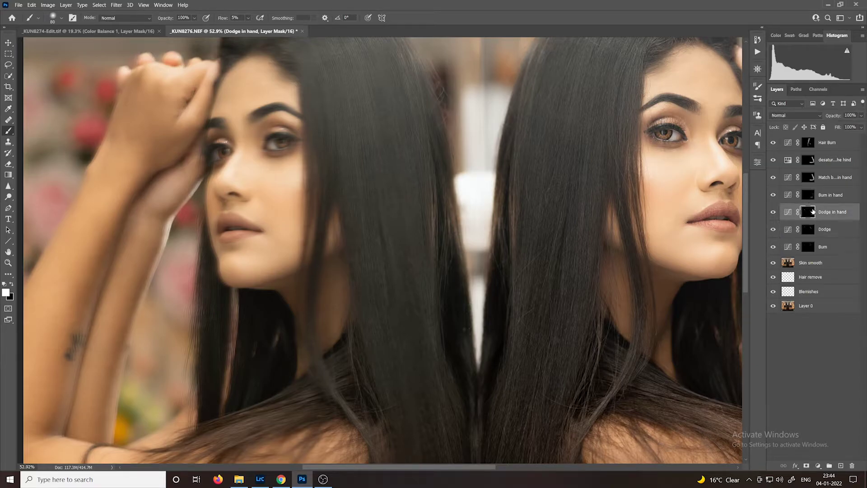
{"action": "scroll", "coordinate": [253, 275], "scroll_direction": "down", "scroll_amount": 3}
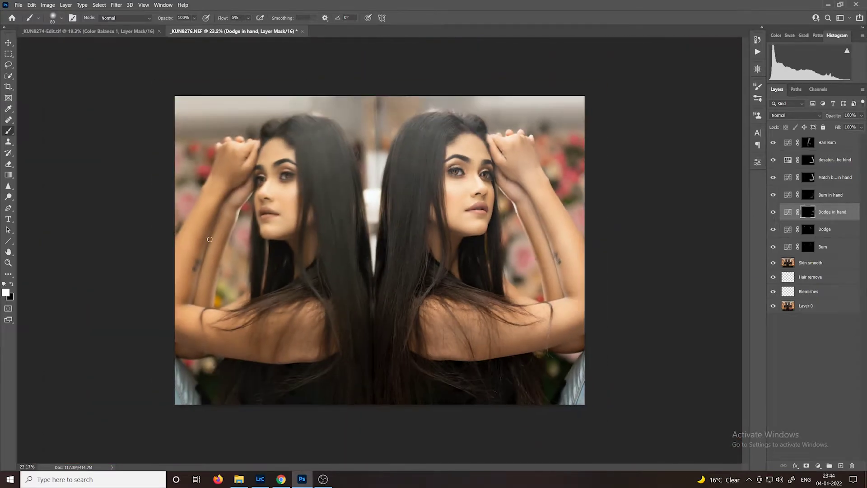
{"action": "scroll", "coordinate": [209, 238], "scroll_direction": "up", "scroll_amount": 1}
{"action": "scroll", "coordinate": [209, 238], "scroll_direction": "down", "scroll_amount": 1}
{"action": "key", "text": "bracketright"}
{"action": "key", "text": "bracketright"}
{"action": "key", "text": "bracketright"}
{"action": "key", "text": "bracketright"}
{"action": "key", "text": "bracketright"}
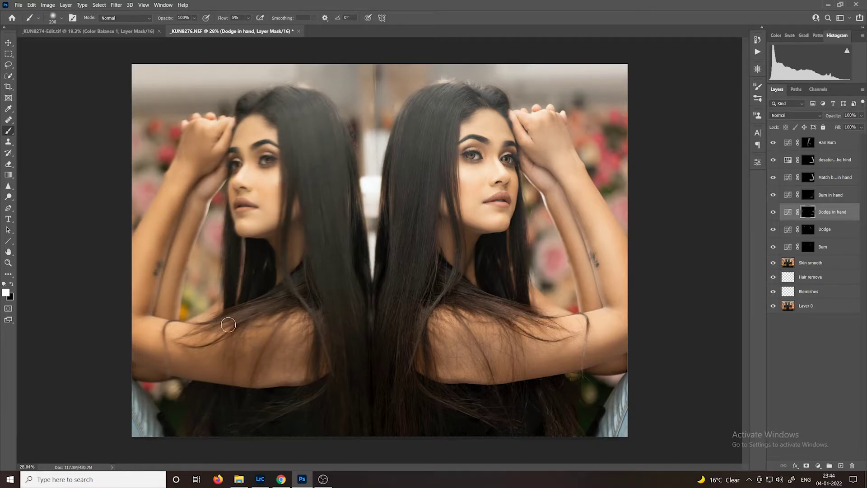
{"action": "key", "text": "bracketright"}
{"action": "key", "text": "bracketright"}
{"action": "key", "text": "bracketright"}
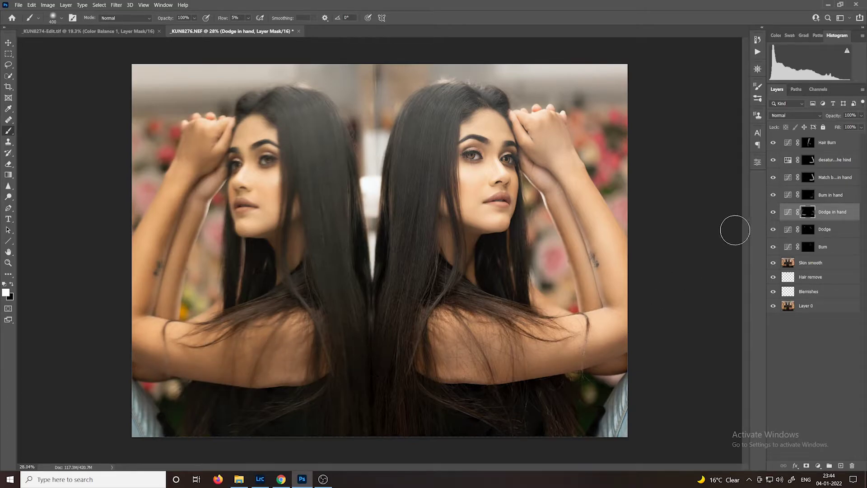
Step: Shade the reflected woman's arm on the Burn in hand mask and brighten her forearm on the Match brightness in hand mask
{"action": "left_click", "coordinate": [809, 195]}
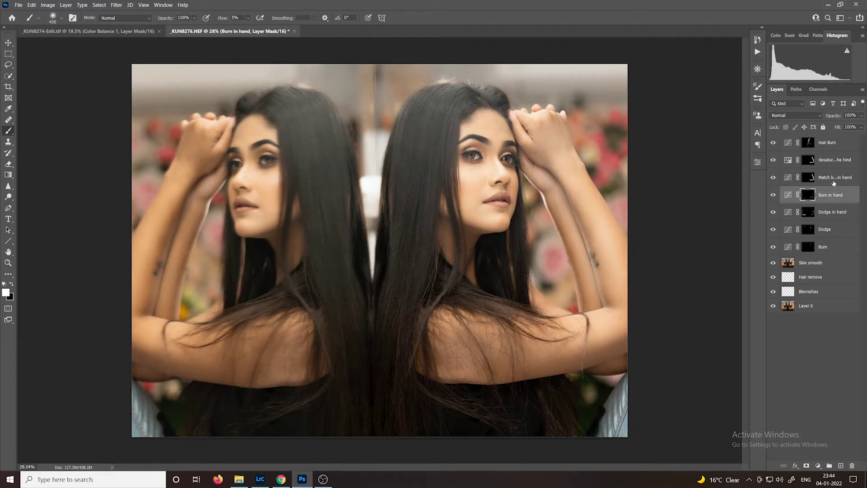
{"action": "left_click", "coordinate": [808, 177]}
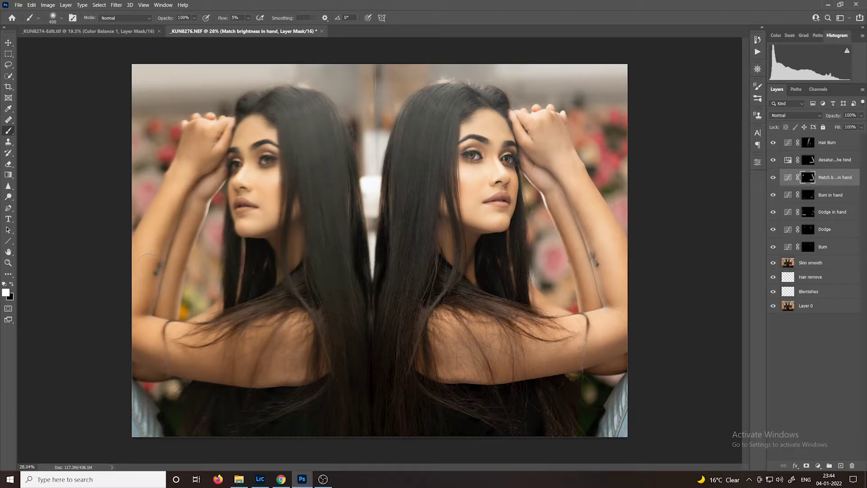
{"action": "left_click_drag", "start_coordinate": [149, 268], "coordinate": [164, 243]}
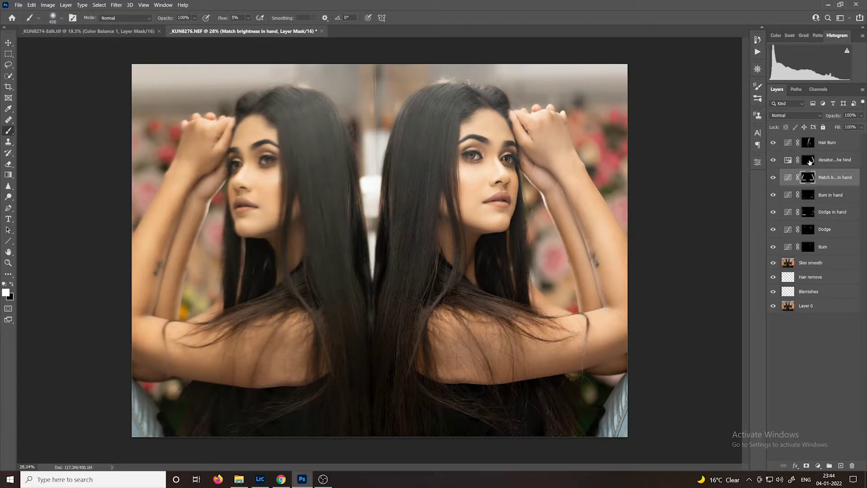
Step: Select the layer mask of the desaturate the hind layer
{"action": "left_click", "coordinate": [809, 160]}
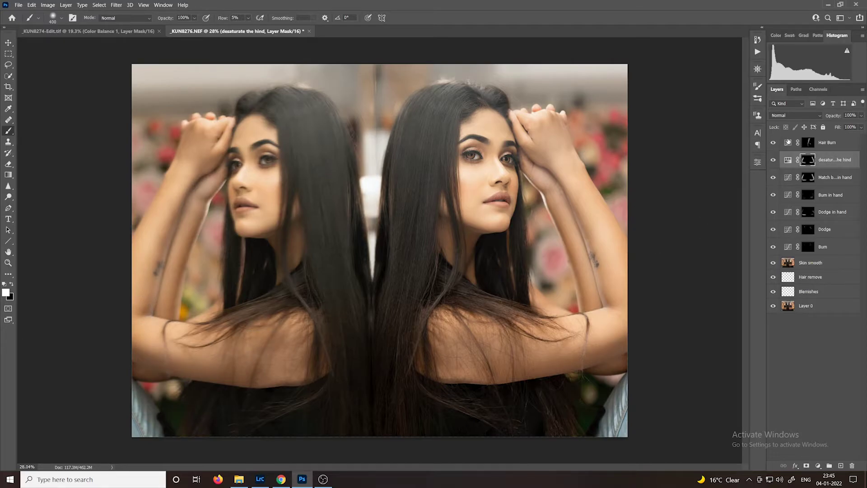
Step: Compare the Hair Burn layer off and on, and darken the reflected woman's long hair by painting white on its mask
{"action": "left_click", "coordinate": [773, 143]}
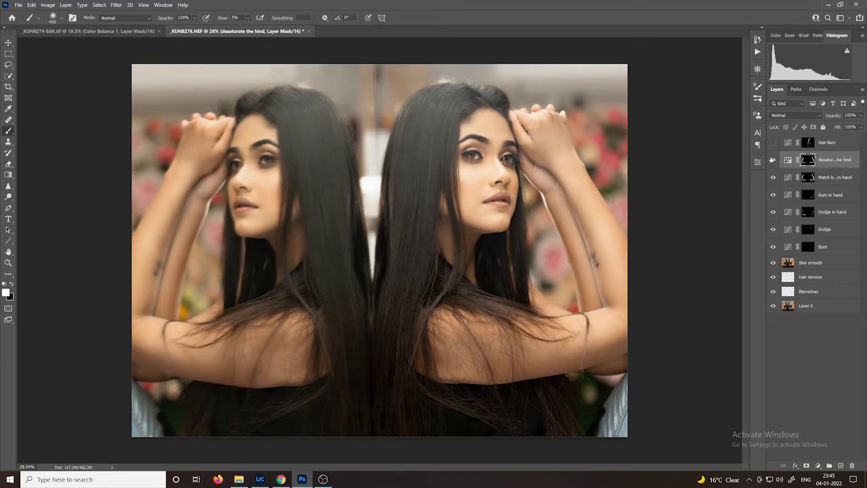
{"action": "left_click", "coordinate": [774, 144]}
{"action": "left_click", "coordinate": [808, 142]}
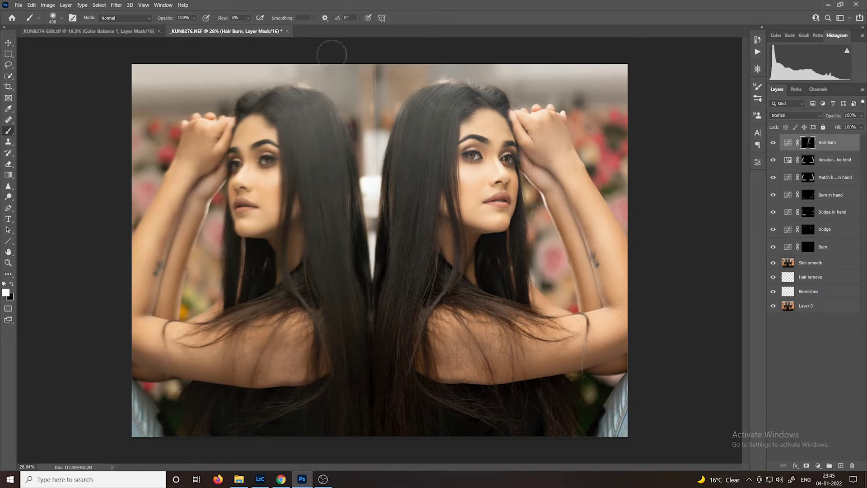
{"action": "mouse_move", "coordinate": [304, 135]}
{"action": "left_mouse_down"}
{"action": "mouse_move", "coordinate": [319, 182]}
{"action": "mouse_move", "coordinate": [308, 202]}
{"action": "mouse_move", "coordinate": [303, 191]}
{"action": "mouse_move", "coordinate": [316, 250]}
{"action": "mouse_move", "coordinate": [299, 191]}
{"action": "mouse_move", "coordinate": [325, 312]}
{"action": "mouse_move", "coordinate": [312, 243]}
{"action": "mouse_move", "coordinate": [333, 204]}
{"action": "mouse_move", "coordinate": [332, 132]}
{"action": "mouse_move", "coordinate": [350, 224]}
{"action": "mouse_move", "coordinate": [339, 175]}
{"action": "mouse_move", "coordinate": [345, 182]}
{"action": "mouse_move", "coordinate": [321, 109]}
{"action": "mouse_move", "coordinate": [331, 138]}
{"action": "mouse_move", "coordinate": [301, 111]}
{"action": "mouse_move", "coordinate": [313, 151]}
{"action": "mouse_move", "coordinate": [297, 96]}
{"action": "mouse_move", "coordinate": [319, 217]}
{"action": "mouse_move", "coordinate": [290, 114]}
{"action": "mouse_move", "coordinate": [317, 175]}
{"action": "mouse_move", "coordinate": [312, 132]}
{"action": "mouse_move", "coordinate": [295, 105]}
{"action": "mouse_move", "coordinate": [311, 157]}
{"action": "mouse_move", "coordinate": [328, 175]}
{"action": "mouse_move", "coordinate": [328, 153]}
{"action": "mouse_move", "coordinate": [280, 92]}
{"action": "mouse_move", "coordinate": [294, 110]}
{"action": "mouse_move", "coordinate": [306, 104]}
{"action": "mouse_move", "coordinate": [318, 132]}
{"action": "mouse_move", "coordinate": [327, 223]}
{"action": "mouse_move", "coordinate": [339, 199]}
{"action": "mouse_move", "coordinate": [315, 133]}
{"action": "mouse_move", "coordinate": [332, 315]}
{"action": "left_mouse_up"}
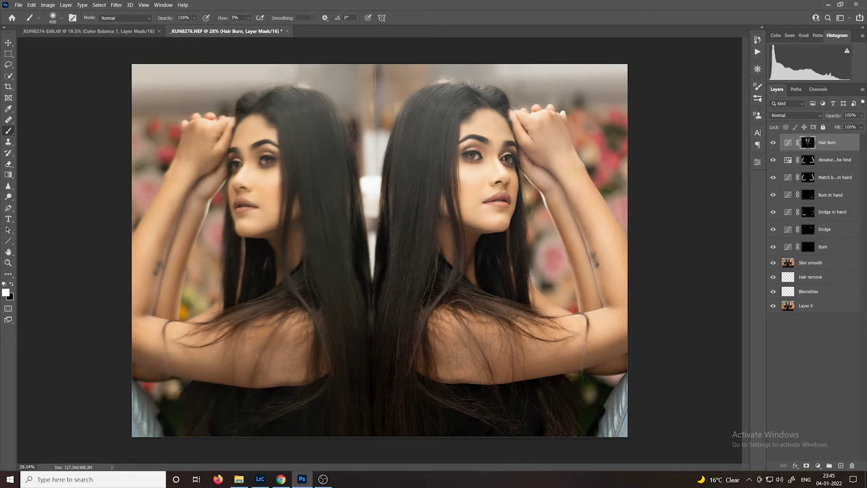
{"action": "scroll", "coordinate": [459, 316], "scroll_direction": "down", "scroll_amount": 3}
{"action": "scroll", "coordinate": [460, 319], "scroll_direction": "up", "scroll_amount": 2}
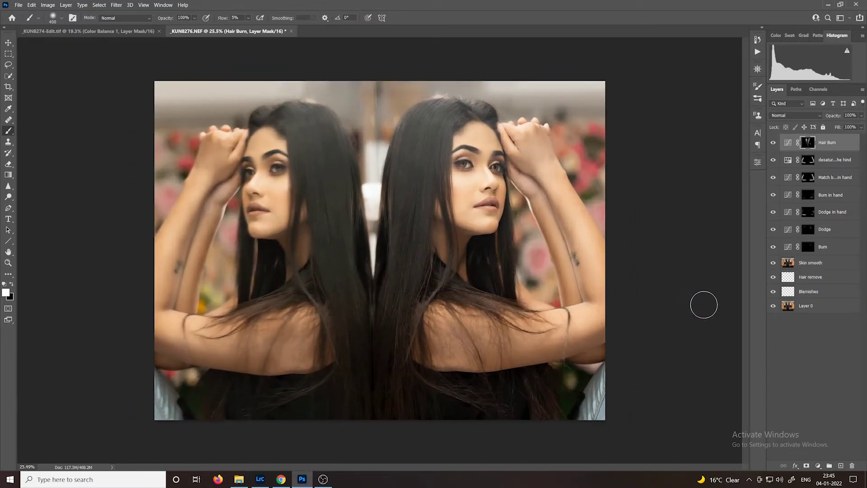
Step: Group all the adjustment layers from Hair Burn down to Burn, and name the group Dodge and Burn
{"action": "left_click", "coordinate": [842, 251], "text": "shift"}
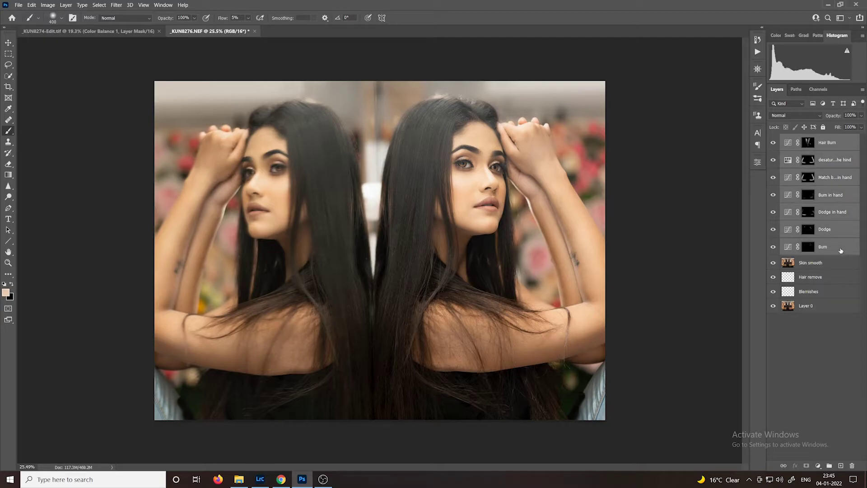
{"action": "key", "text": "ctrl+g"}
{"action": "double_click", "coordinate": [801, 139]}
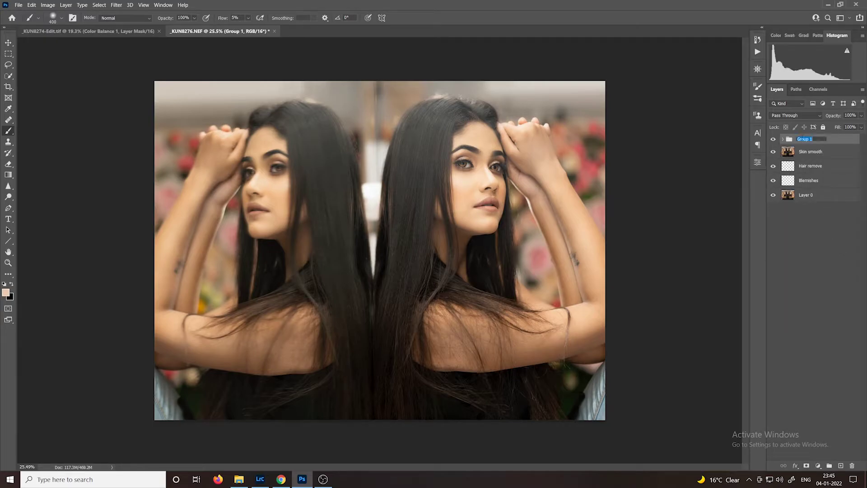
{"action": "type", "text": "Dodge and Burn"}
{"action": "key", "text": "Return"}
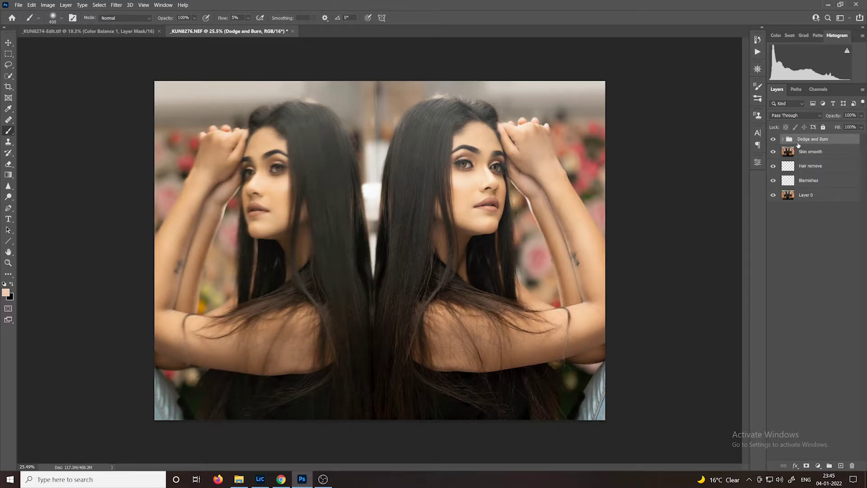
Step: Compare the image with the Dodge and Burn group hidden and shown, including a zoomed-out view
{"action": "left_click", "coordinate": [774, 141]}
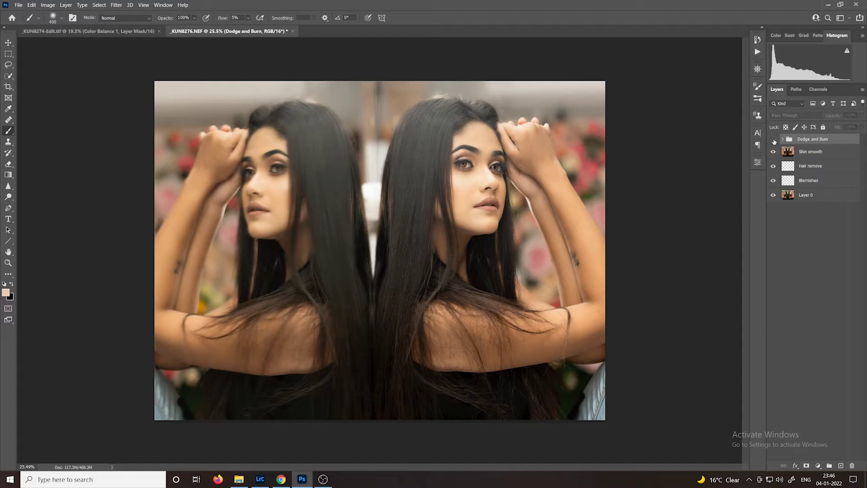
{"action": "left_click", "coordinate": [773, 140]}
{"action": "scroll", "coordinate": [668, 307], "scroll_direction": "down", "scroll_amount": 1}
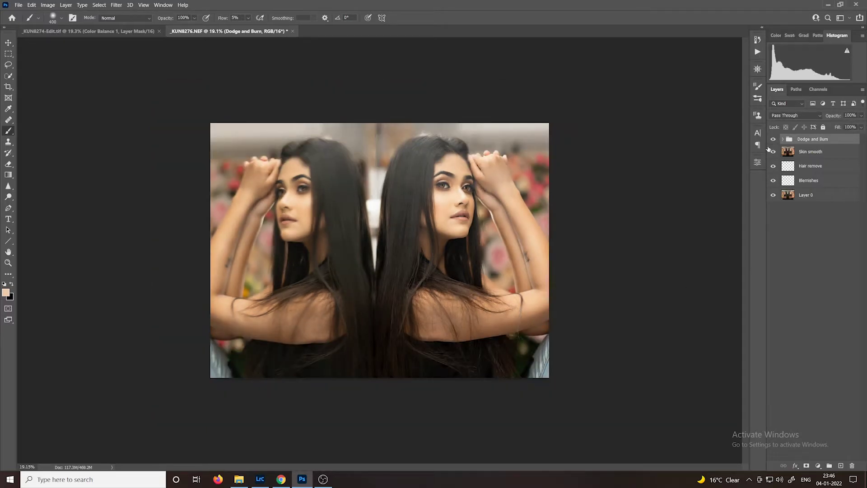
{"action": "left_click", "coordinate": [773, 141]}
{"action": "left_click", "coordinate": [773, 141]}
{"action": "left_click", "coordinate": [773, 141]}
{"action": "left_click", "coordinate": [773, 140]}
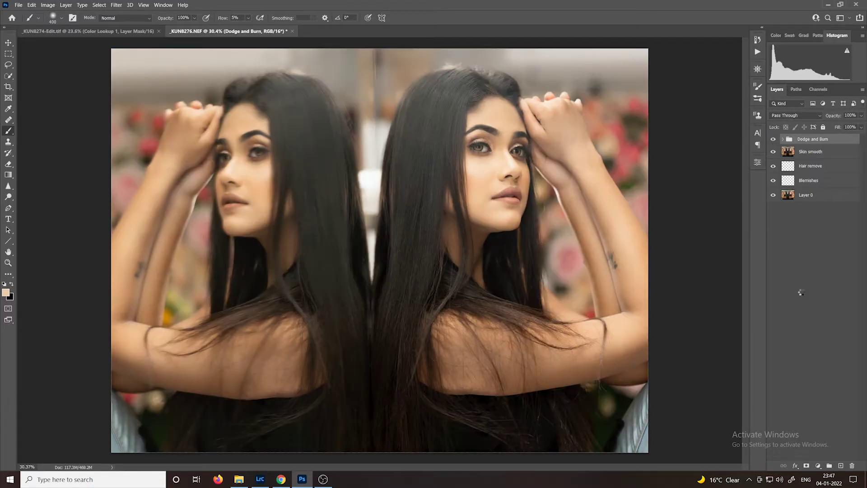
Step: Stamp all visible layers into a new layer above the Dodge and Burn group and name it Liquify
{"action": "key", "text": "ctrl+shift+alt+e"}
{"action": "double_click", "coordinate": [809, 141]}
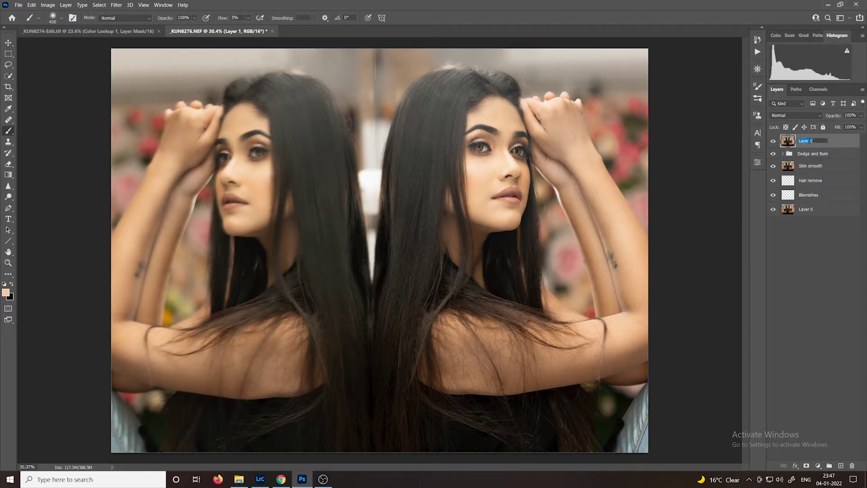
{"action": "type", "text": "Liquify"}
{"action": "key", "text": "Return"}
Step: Open the Liquify filter on the Liquify layer and set the nose width of Face #1 to -22
{"action": "left_click", "coordinate": [113, 5]}
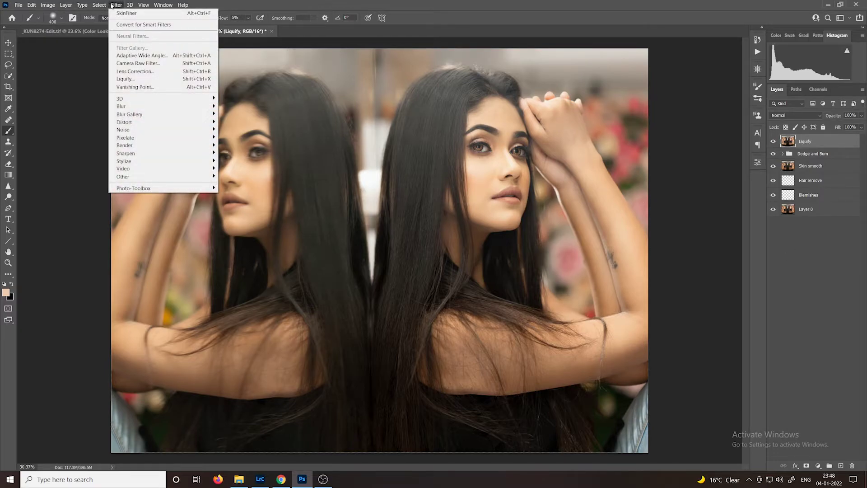
{"action": "left_click", "coordinate": [155, 78]}
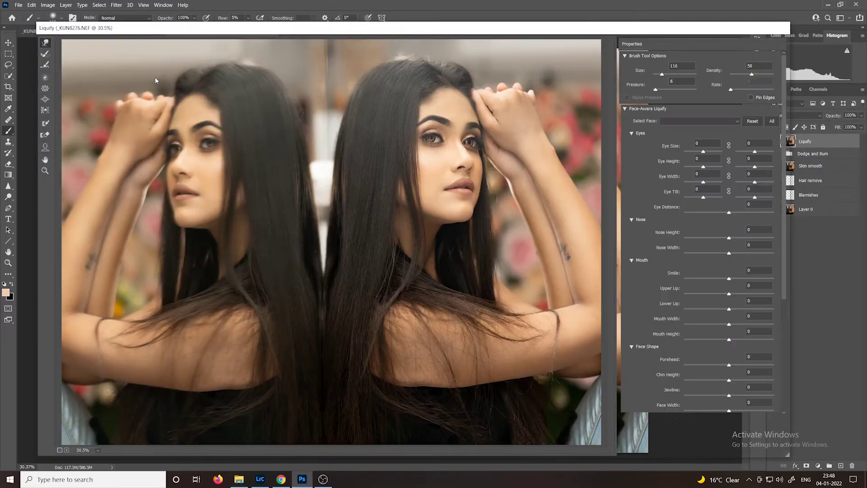
{"action": "key", "text": "ctrl+plus"}
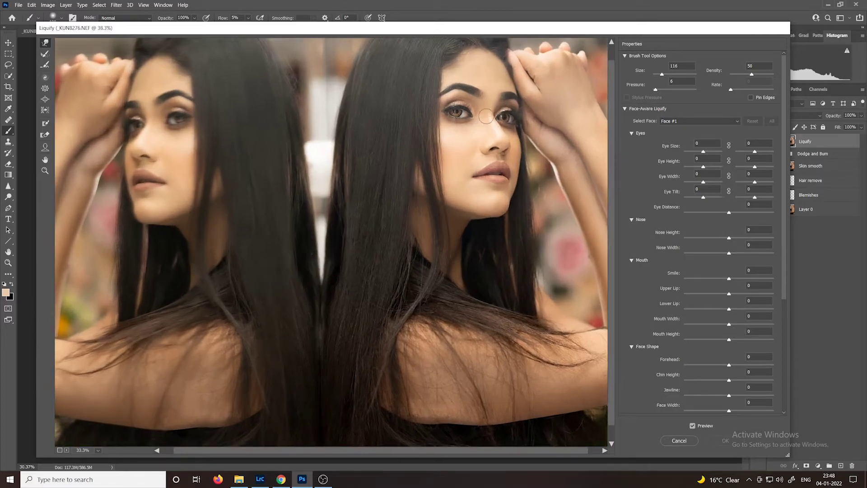
{"action": "scroll", "coordinate": [498, 103], "scroll_direction": "up", "scroll_amount": 1}
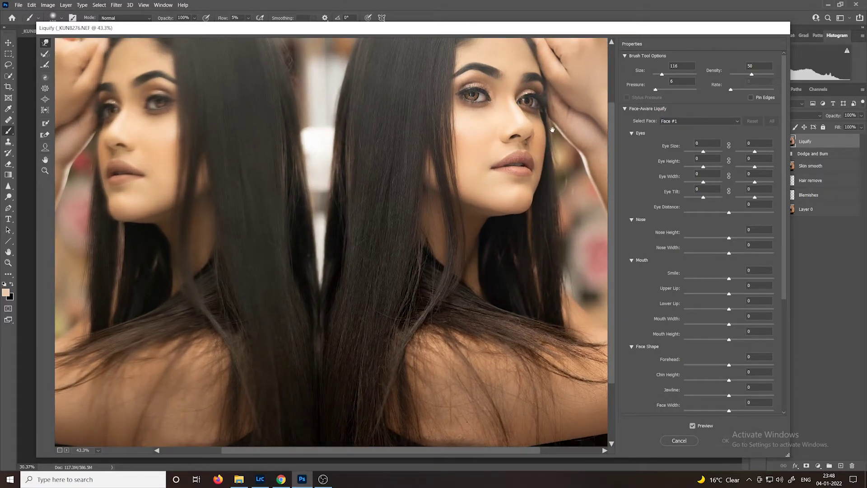
{"action": "mouse_move", "coordinate": [552, 129]}
{"action": "left_mouse_down"}
{"action": "mouse_move", "coordinate": [571, 218]}
{"action": "mouse_move", "coordinate": [561, 225]}
{"action": "left_mouse_up"}
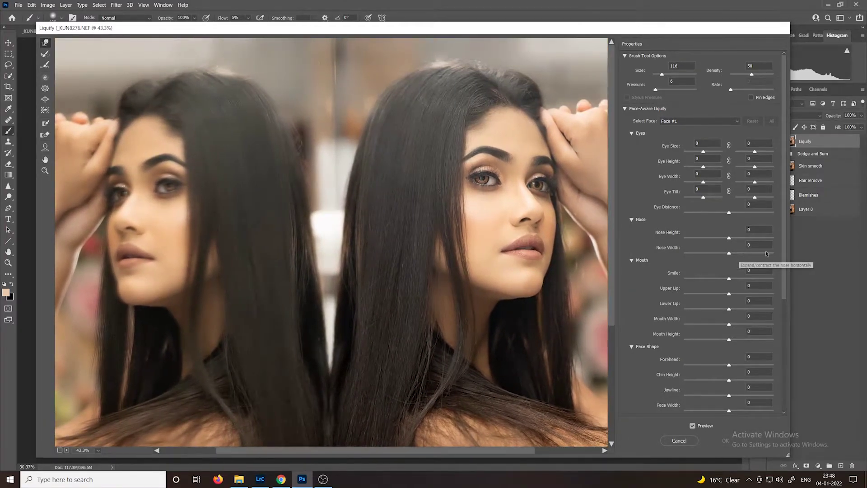
{"action": "left_click_drag", "start_coordinate": [729, 254], "coordinate": [719, 255]}
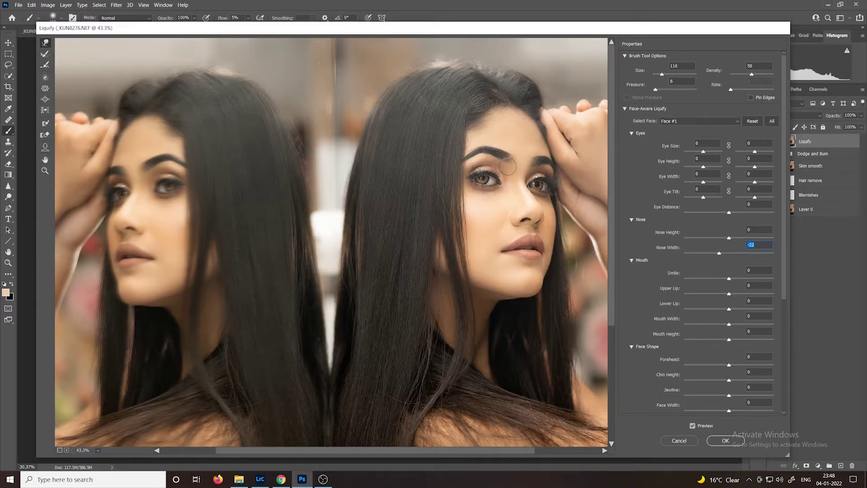
Step: Refine the real woman's nose with the Forward Warp tool, using a brush size of about 165
{"action": "left_click_drag", "start_coordinate": [503, 172], "coordinate": [520, 174], "text": "alt"}
{"action": "key", "text": "ctrl+plus"}
{"action": "key", "text": "ctrl+plus"}
{"action": "mouse_move", "coordinate": [573, 184]}
{"action": "left_mouse_down"}
{"action": "mouse_move", "coordinate": [427, 220]}
{"action": "mouse_move", "coordinate": [434, 211]}
{"action": "left_mouse_up"}
{"action": "scroll", "coordinate": [434, 210], "scroll_direction": "up", "scroll_amount": 3}
{"action": "left_click_drag", "start_coordinate": [499, 195], "coordinate": [480, 185]}
{"action": "scroll", "coordinate": [480, 185], "scroll_direction": "up", "scroll_amount": 1}
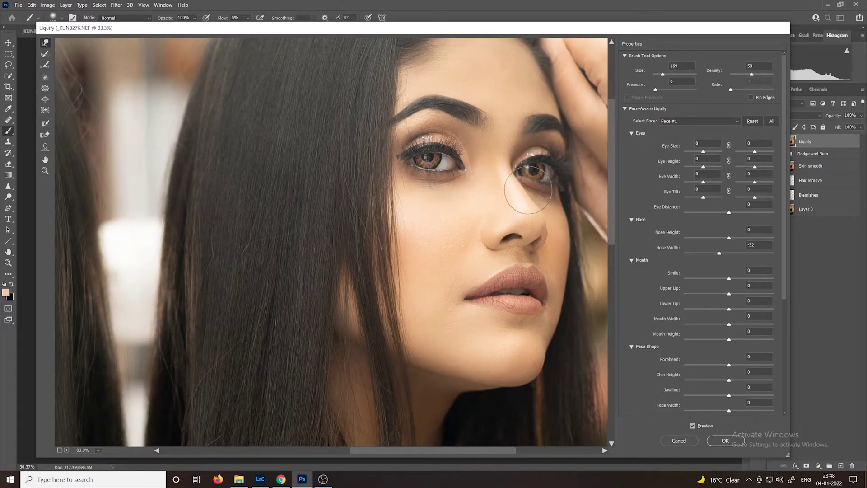
{"action": "key", "text": "ctrl+equal"}
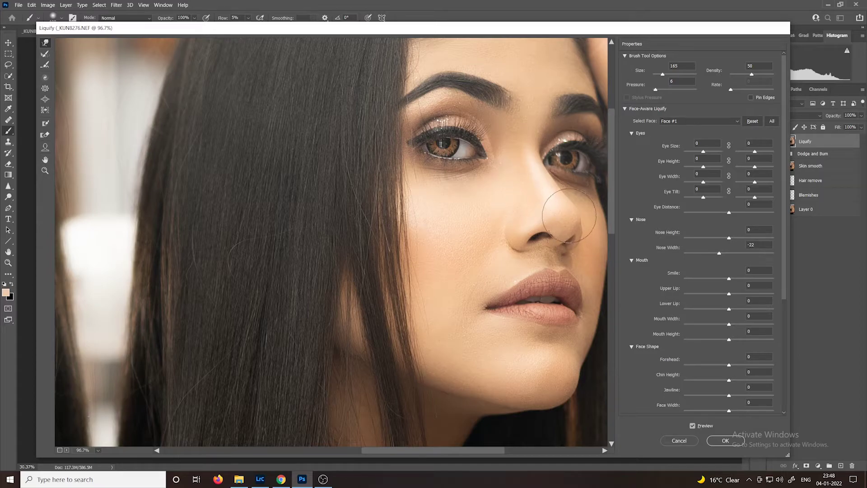
{"action": "key", "text": "ctrl+minus"}
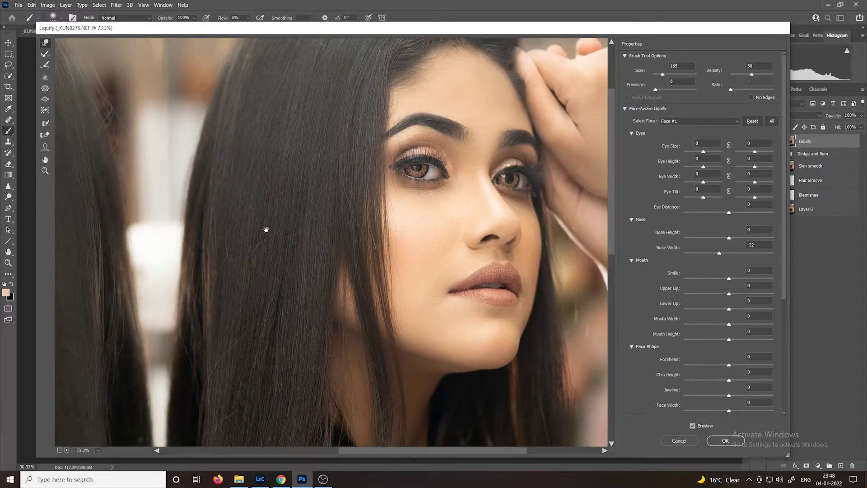
Step: Reshape the reflected woman's nose with the Forward Warp tool at brush size 165 to match the real face
{"action": "left_click_drag", "start_coordinate": [265, 228], "coordinate": [474, 277]}
{"action": "left_click_drag", "start_coordinate": [226, 261], "coordinate": [470, 263]}
{"action": "scroll", "coordinate": [296, 252], "scroll_direction": "up", "scroll_amount": 5}
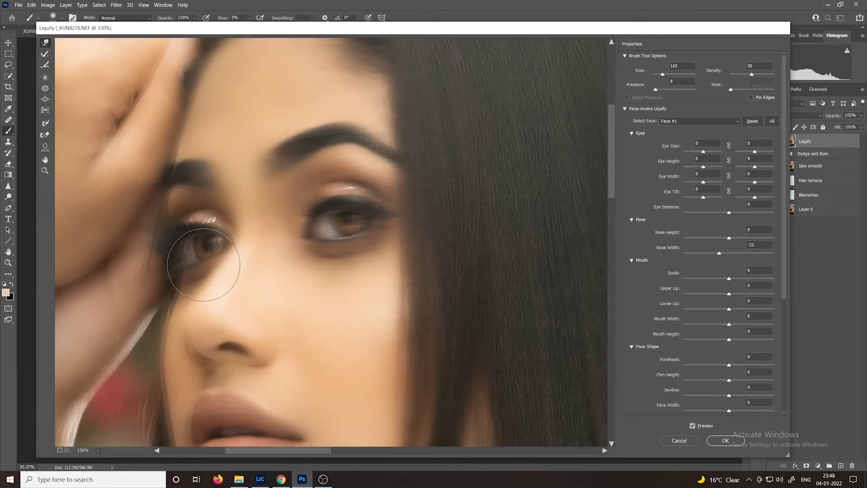
{"action": "mouse_move", "coordinate": [204, 264]}
{"action": "left_mouse_down"}
{"action": "mouse_move", "coordinate": [212, 271]}
{"action": "mouse_move", "coordinate": [203, 275]}
{"action": "mouse_move", "coordinate": [212, 275]}
{"action": "left_mouse_up"}
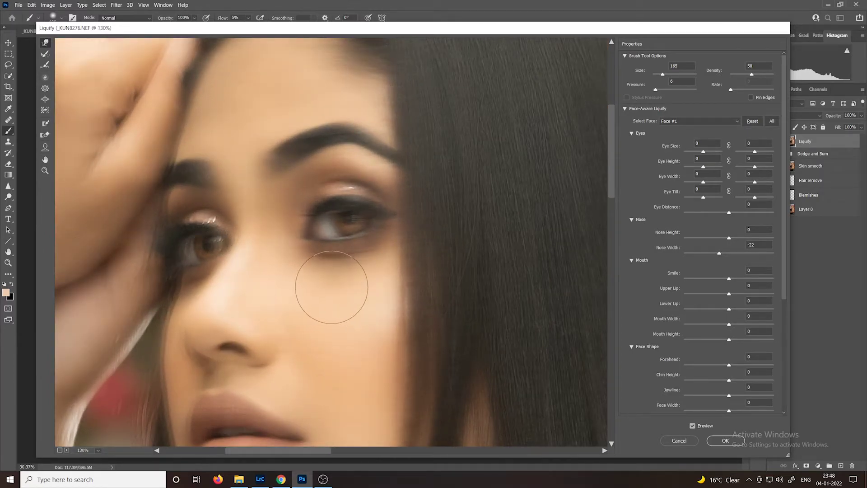
Step: Examine both reshaped faces at several zoom levels and compare them with the original through the Liquify preview
{"action": "scroll", "coordinate": [332, 287], "scroll_direction": "down", "scroll_amount": 5}
{"action": "scroll", "coordinate": [339, 293], "scroll_direction": "down", "scroll_amount": 4}
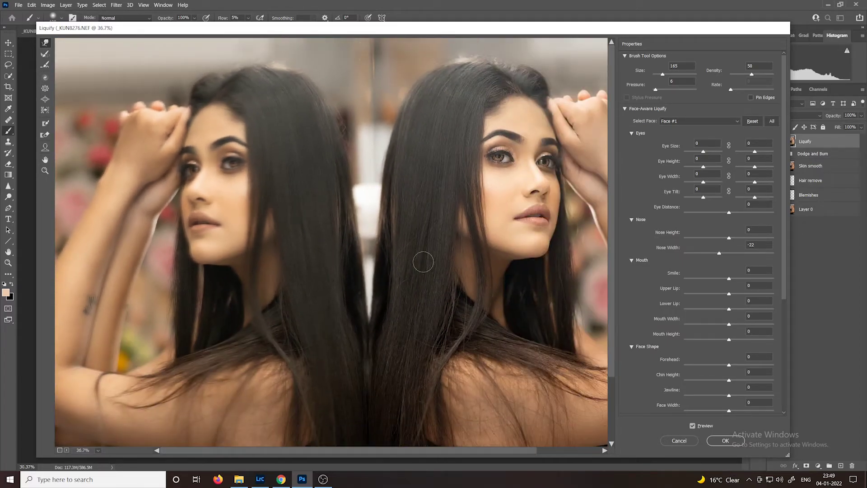
{"action": "scroll", "coordinate": [419, 262], "scroll_direction": "down", "scroll_amount": 2}
{"action": "scroll", "coordinate": [416, 265], "scroll_direction": "down", "scroll_amount": 1}
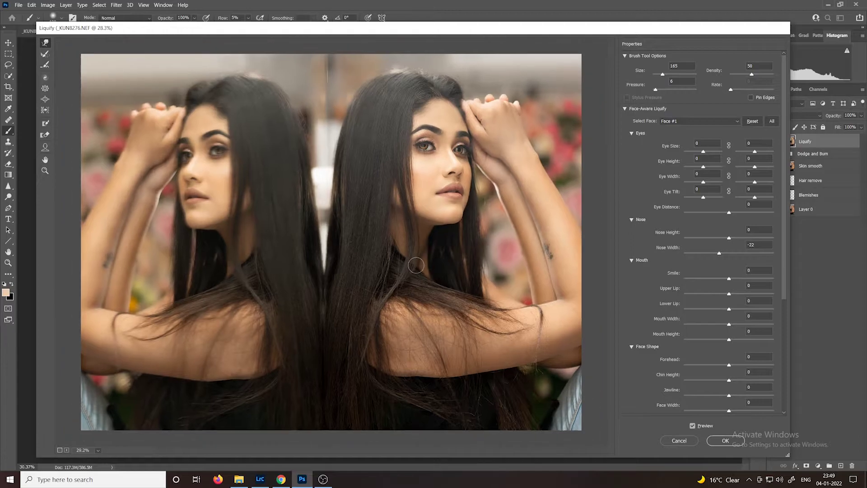
{"action": "scroll", "coordinate": [416, 265], "scroll_direction": "up", "scroll_amount": 1}
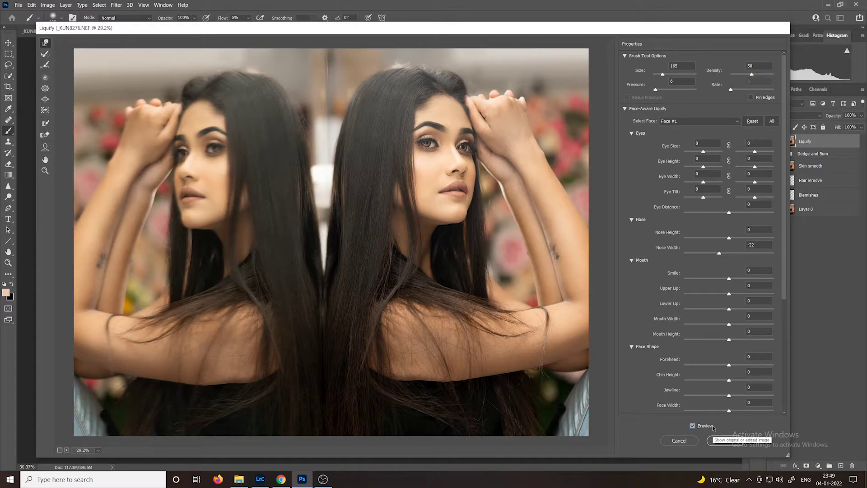
{"action": "scroll", "coordinate": [416, 309], "scroll_direction": "down", "scroll_amount": 1}
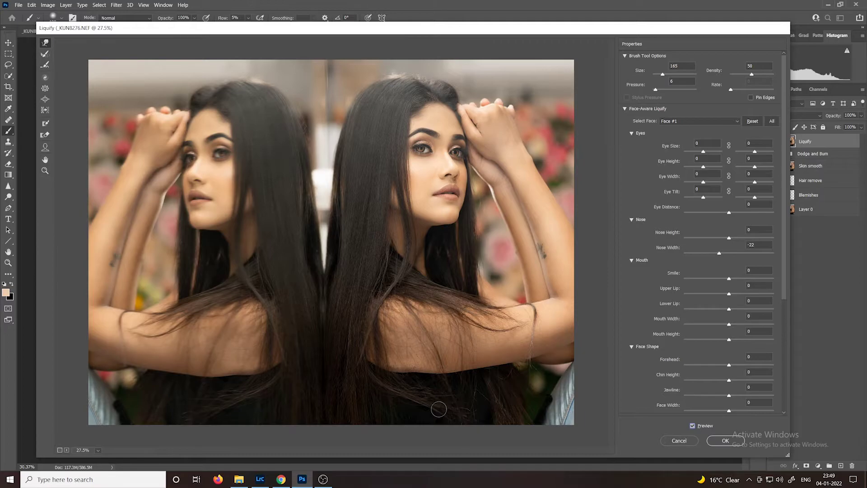
{"action": "scroll", "coordinate": [440, 402], "scroll_direction": "up", "scroll_amount": 4}
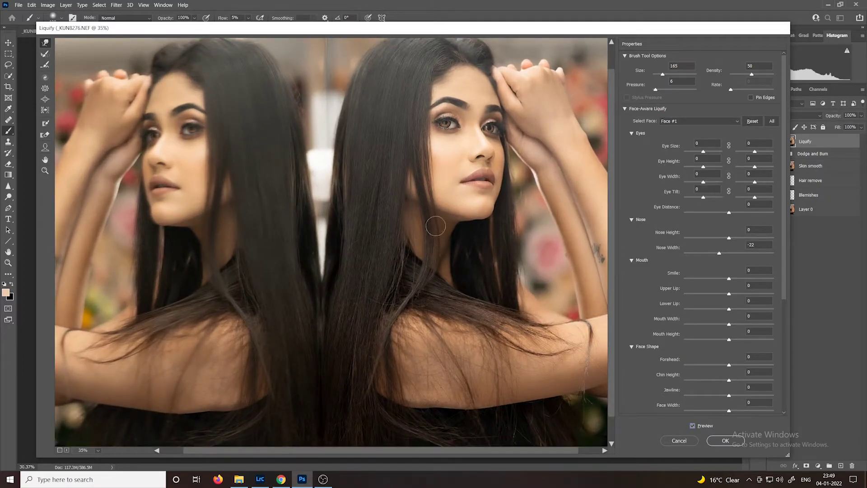
{"action": "scroll", "coordinate": [445, 310], "scroll_direction": "up", "scroll_amount": 2}
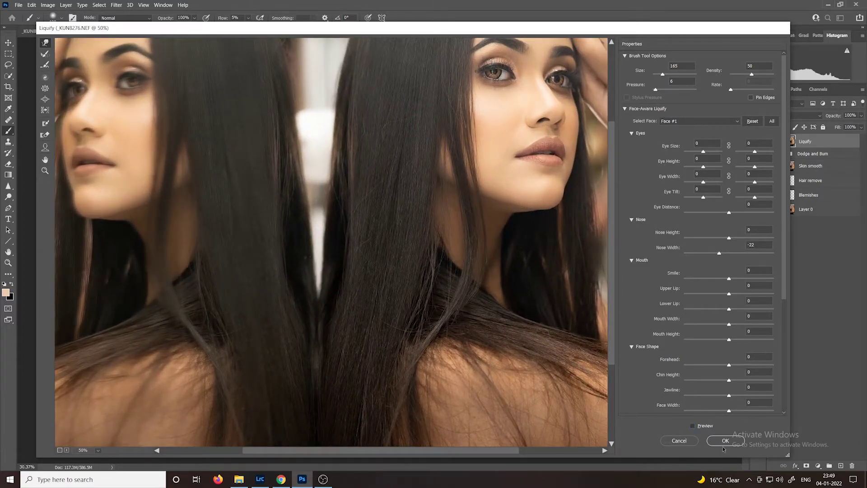
{"action": "left_click", "coordinate": [692, 426]}
Step: Reshape the underside of the real woman's upper arm with a larger Forward Warp brush, raising its size to 609
{"action": "left_click_drag", "start_coordinate": [519, 412], "coordinate": [463, 231]}
{"action": "left_click_drag", "start_coordinate": [440, 321], "coordinate": [482, 322]}
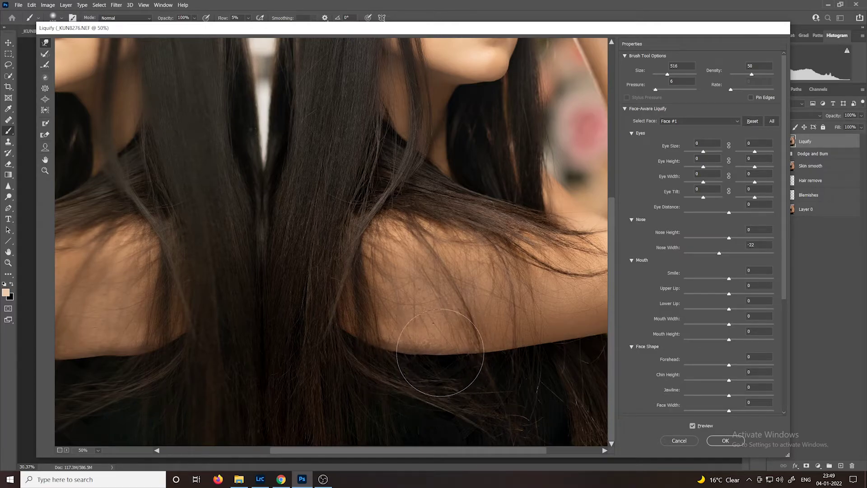
{"action": "scroll", "coordinate": [445, 368], "scroll_direction": "down", "scroll_amount": 1}
{"action": "scroll", "coordinate": [444, 370], "scroll_direction": "down", "scroll_amount": 2}
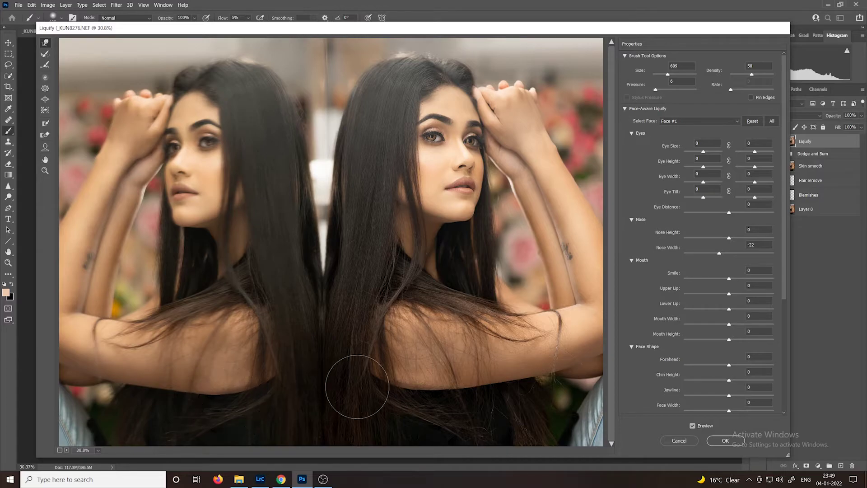
{"action": "scroll", "coordinate": [358, 387], "scroll_direction": "down", "scroll_amount": 5}
{"action": "scroll", "coordinate": [507, 393], "scroll_direction": "down", "scroll_amount": 1}
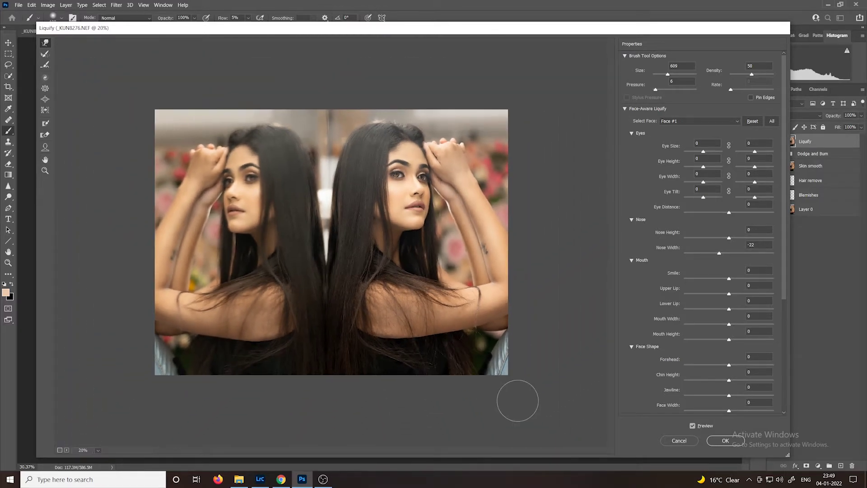
Step: Refine the undersides of both upper arms with the Forward Warp tool at brush size 343, and apply the Liquify filter
{"action": "scroll", "coordinate": [400, 350], "scroll_direction": "up", "scroll_amount": 3}
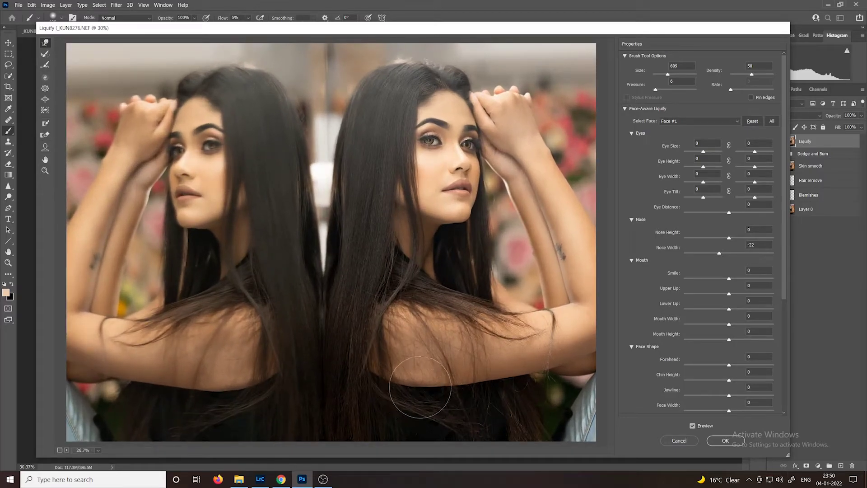
{"action": "scroll", "coordinate": [419, 388], "scroll_direction": "up", "scroll_amount": 2}
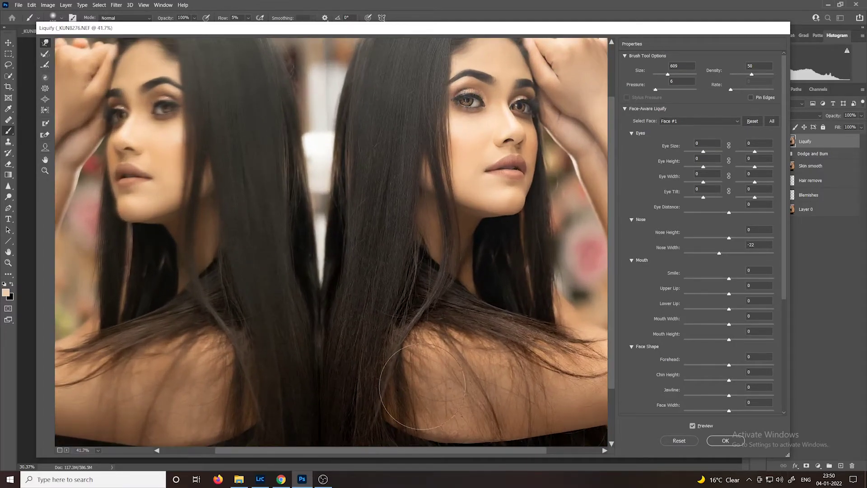
{"action": "scroll", "coordinate": [420, 388], "scroll_direction": "down", "scroll_amount": 2}
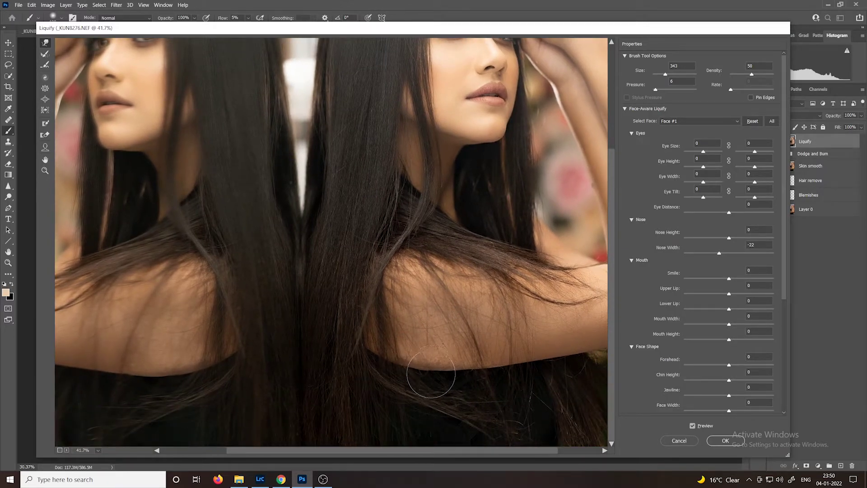
{"action": "left_click_drag", "start_coordinate": [186, 370], "coordinate": [312, 370]}
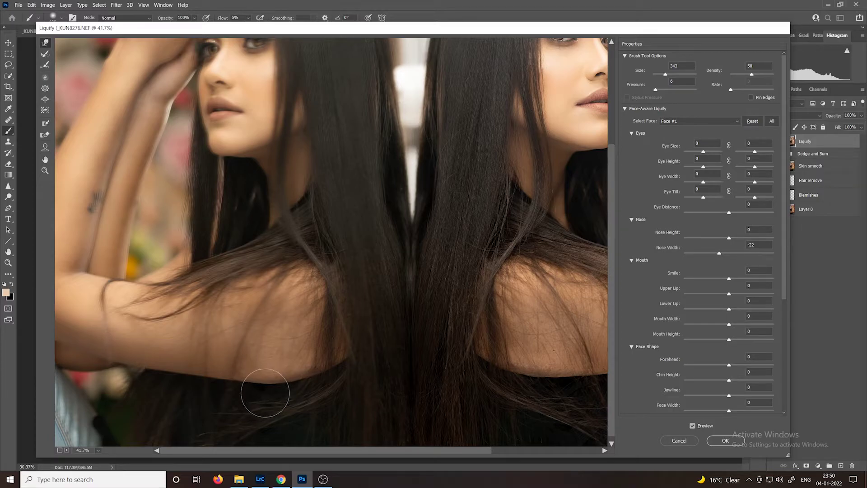
{"action": "scroll", "coordinate": [335, 387], "scroll_direction": "down", "scroll_amount": 5}
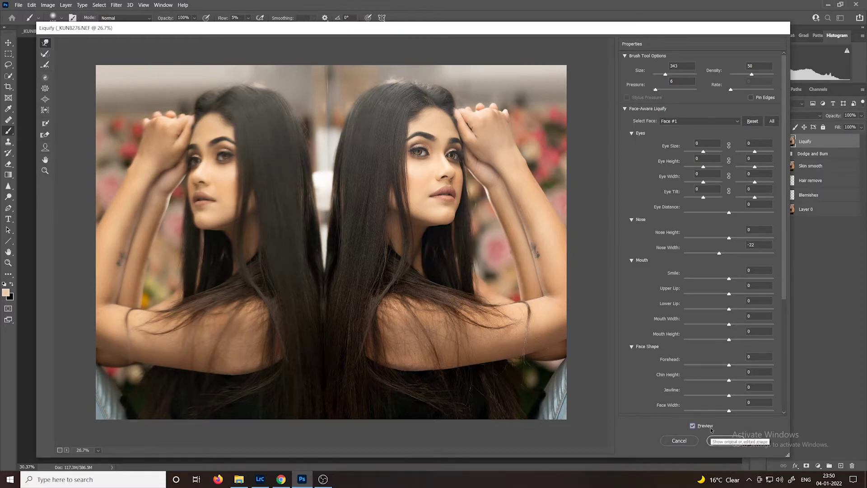
{"action": "left_click", "coordinate": [736, 441]}
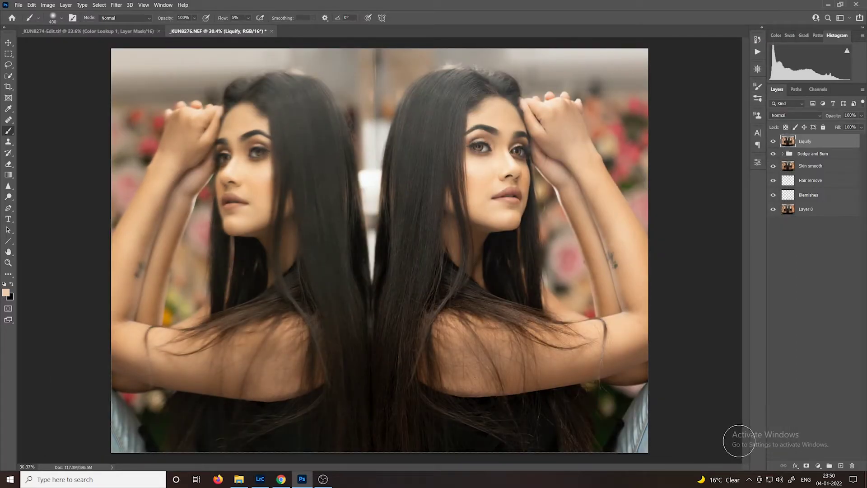
{"action": "left_click", "coordinate": [774, 142]}
{"action": "left_click", "coordinate": [773, 142]}
Step: Add a Color Balance adjustment layer above Liquify and set the shadows' yellow-blue balance to +3
{"action": "left_click", "coordinate": [818, 465]}
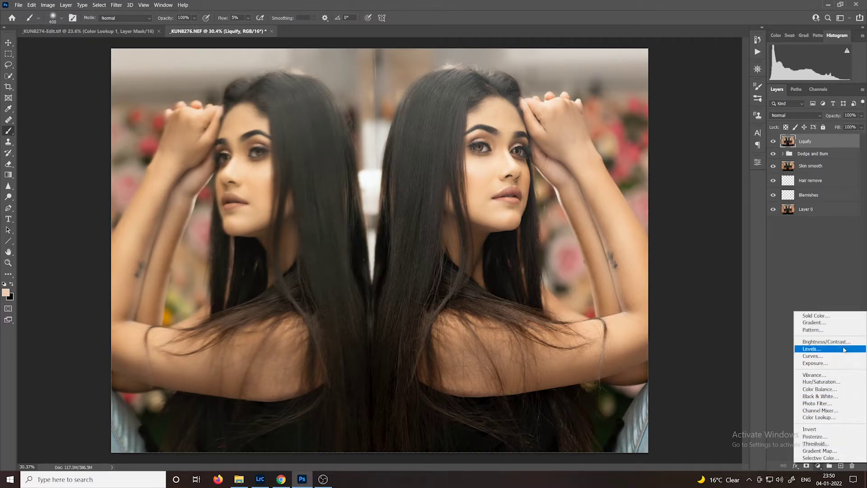
{"action": "left_click", "coordinate": [835, 390]}
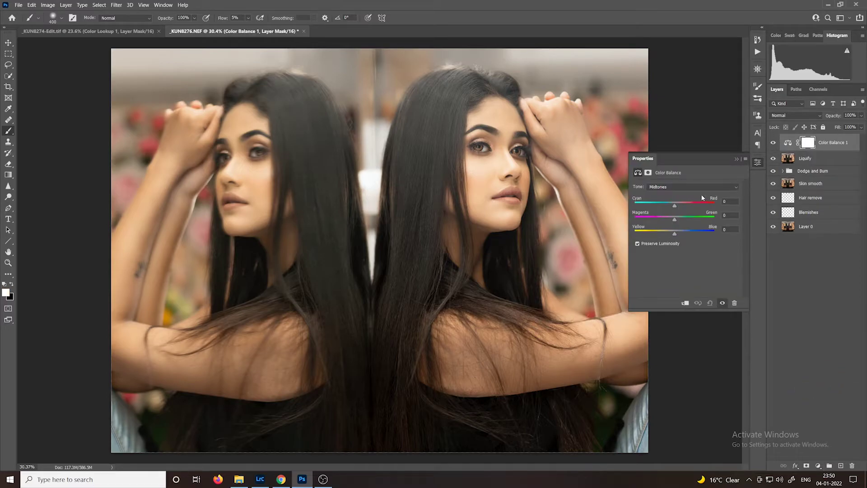
{"action": "left_click", "coordinate": [700, 187]}
{"action": "left_click", "coordinate": [700, 189]}
{"action": "key", "text": "Up"}
Step: Set the midtones' yellow-blue balance to -2 and shift the highlights slightly toward yellow, comparing the photo with and without the adjustment
{"action": "left_click", "coordinate": [711, 189]}
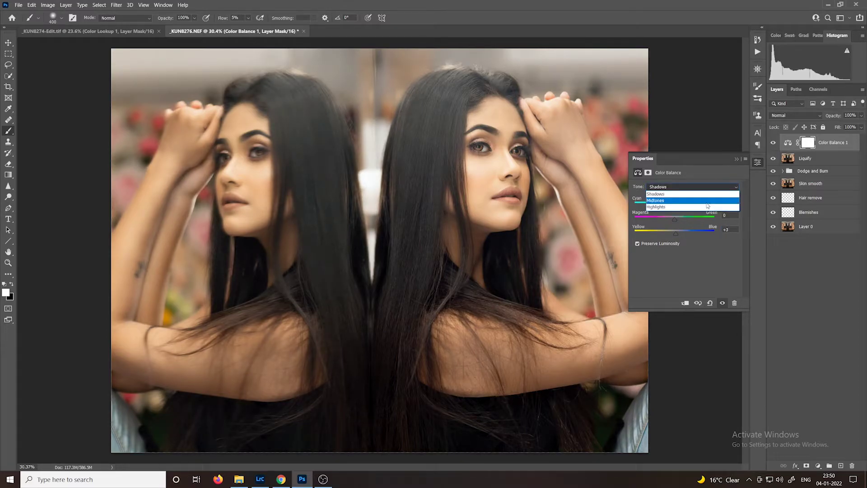
{"action": "left_click", "coordinate": [707, 202]}
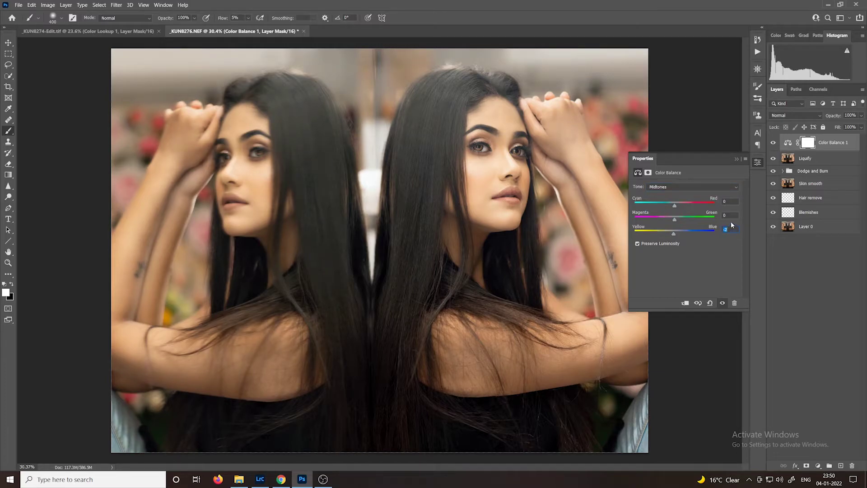
{"action": "left_click", "coordinate": [700, 187]}
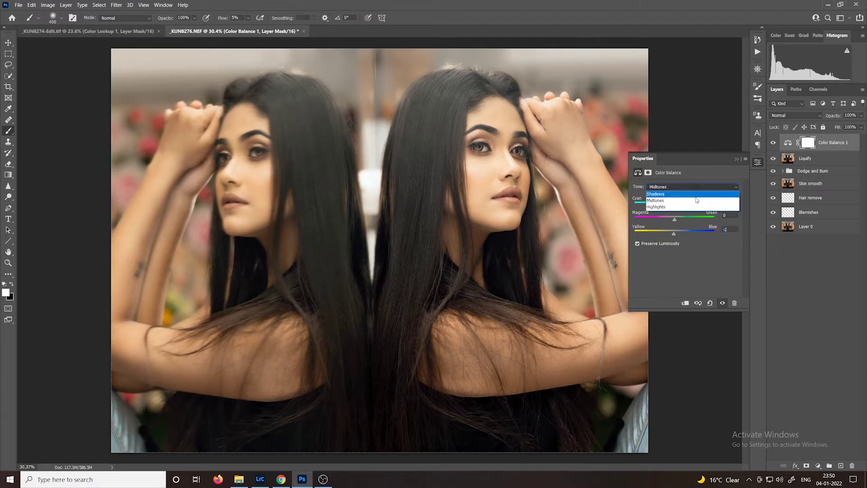
{"action": "left_click", "coordinate": [697, 207]}
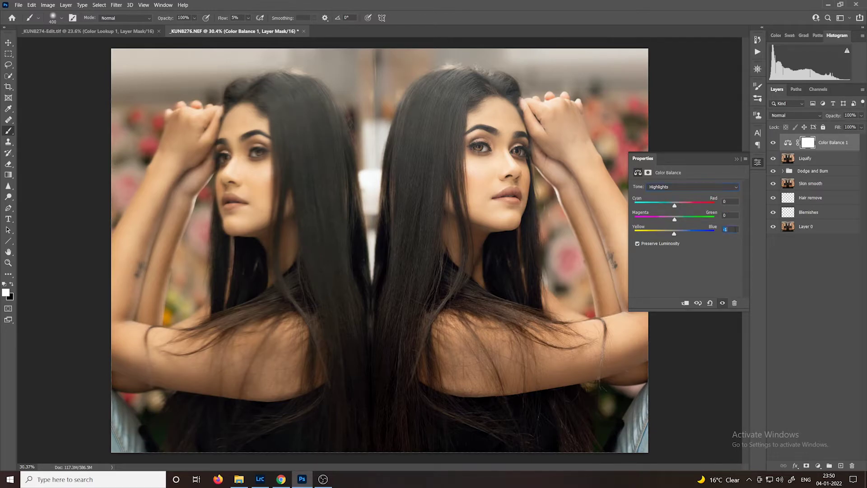
{"action": "key", "text": "Down"}
{"action": "left_click", "coordinate": [736, 159]}
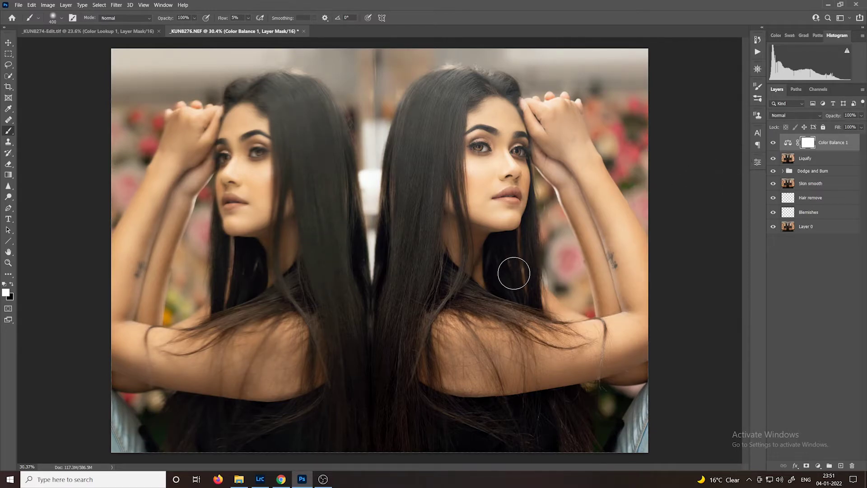
{"action": "scroll", "coordinate": [520, 284], "scroll_direction": "down", "scroll_amount": 3}
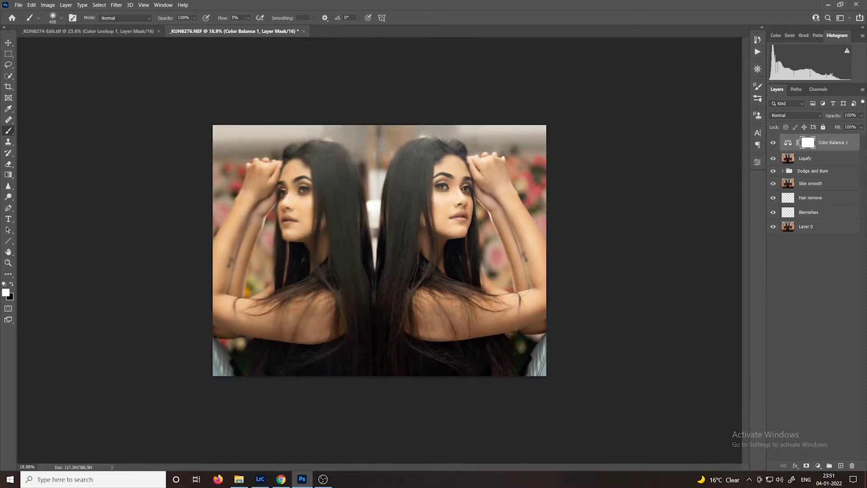
{"action": "left_click", "coordinate": [773, 143]}
{"action": "left_click", "coordinate": [773, 144]}
{"action": "left_click", "coordinate": [773, 143]}
{"action": "left_click", "coordinate": [773, 144]}
Step: Add a Color Lookup adjustment layer using the DropBlues.3DL 3D LUT
{"action": "left_click", "coordinate": [818, 466]}
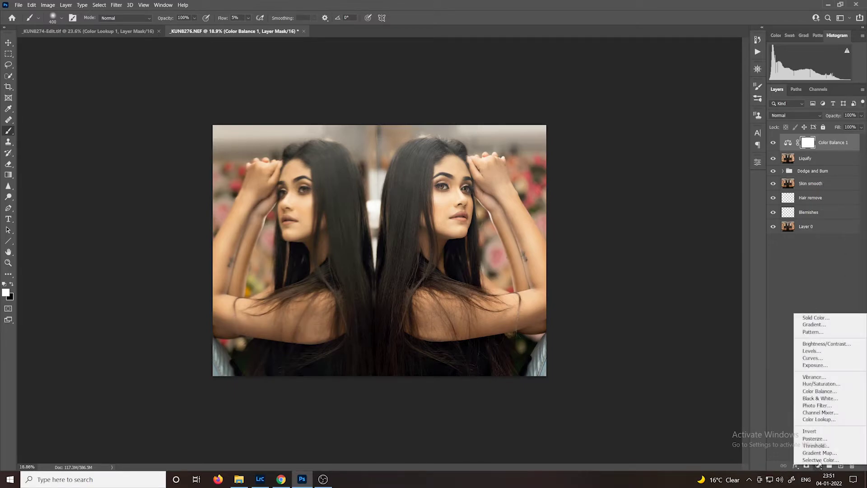
{"action": "left_click", "coordinate": [819, 419]}
{"action": "left_click", "coordinate": [708, 188]}
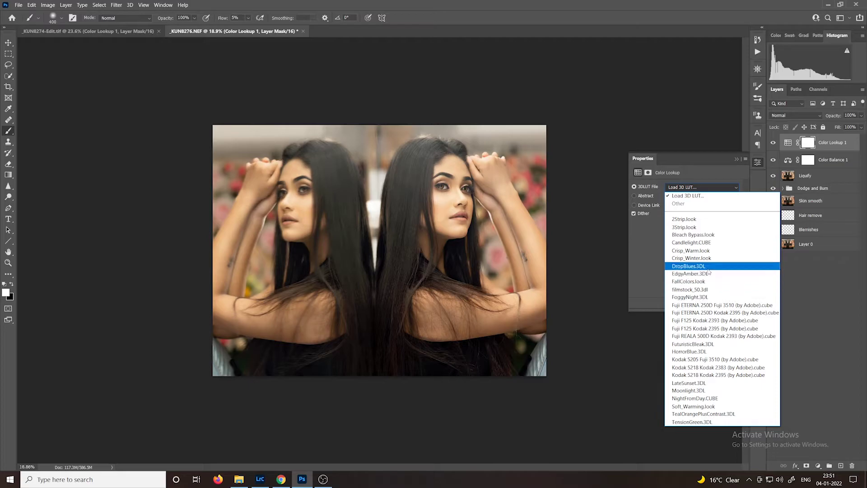
{"action": "left_click", "coordinate": [708, 266]}
{"action": "left_click", "coordinate": [736, 159]}
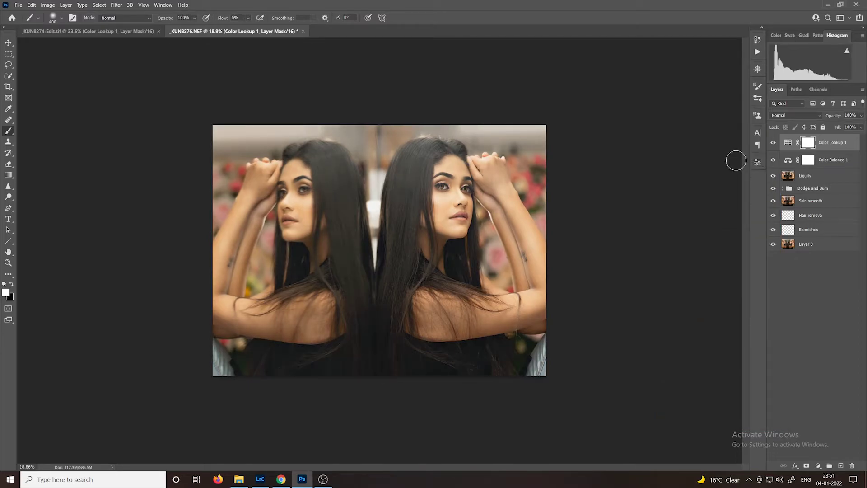
{"action": "scroll", "coordinate": [560, 308], "scroll_direction": "down", "scroll_amount": 3}
{"action": "scroll", "coordinate": [560, 308], "scroll_direction": "up", "scroll_amount": 5}
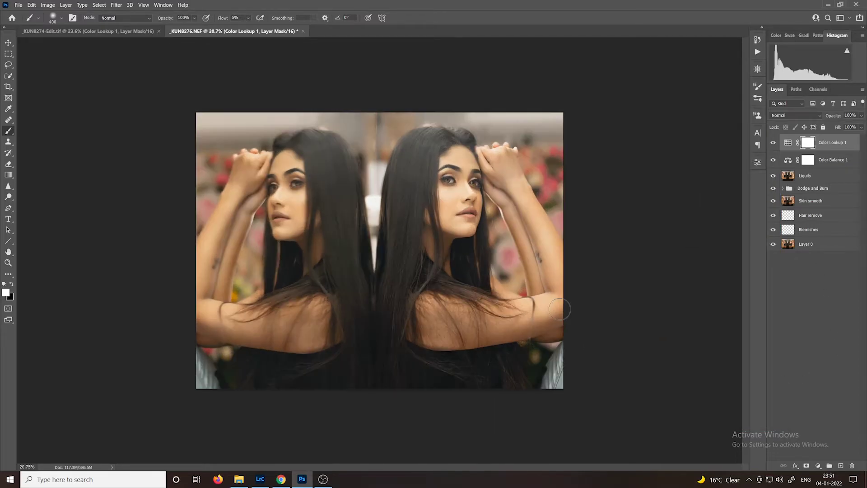
Step: Move the Color Balance layer above Color Lookup and compare the photo with each adjustment hidden and shown
{"action": "left_click_drag", "start_coordinate": [834, 164], "coordinate": [829, 139]}
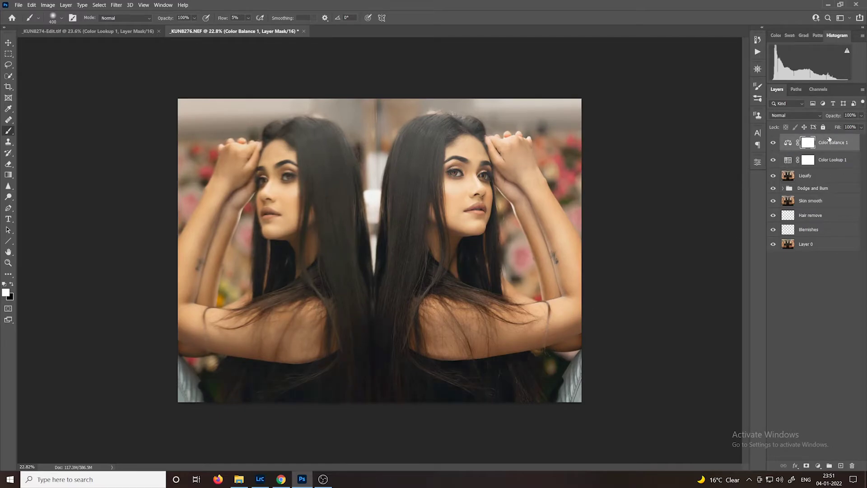
{"action": "left_click", "coordinate": [773, 142]}
{"action": "left_click", "coordinate": [773, 142]}
{"action": "left_click", "coordinate": [773, 160]}
{"action": "left_click", "coordinate": [773, 159]}
{"action": "scroll", "coordinate": [631, 352], "scroll_direction": "down", "scroll_amount": 2}
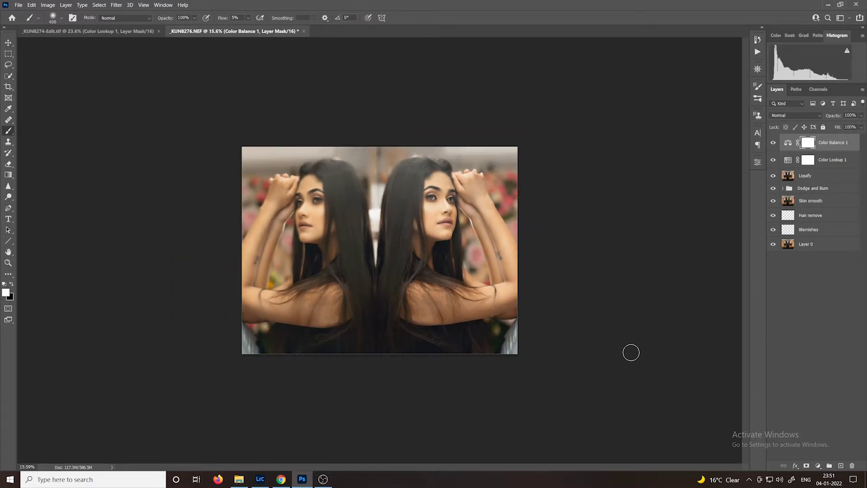
{"action": "scroll", "coordinate": [631, 353], "scroll_direction": "up", "scroll_amount": 2}
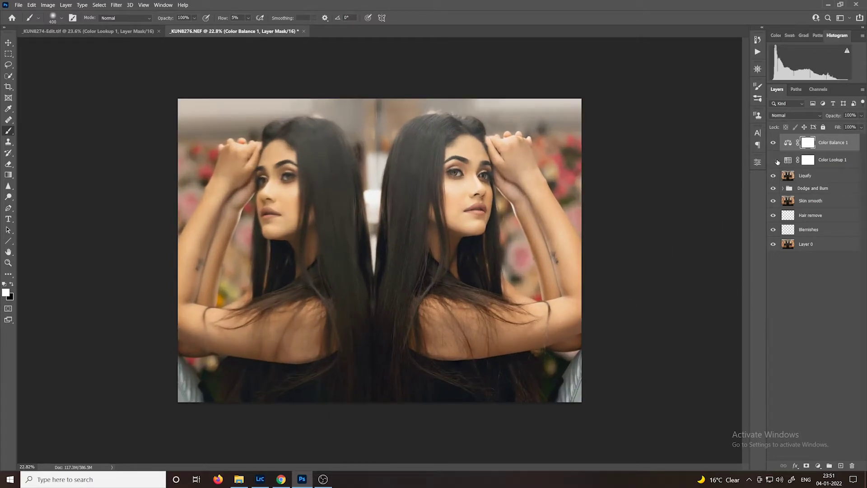
{"action": "left_click", "coordinate": [773, 160]}
{"action": "scroll", "coordinate": [677, 286], "scroll_direction": "up", "scroll_amount": 1}
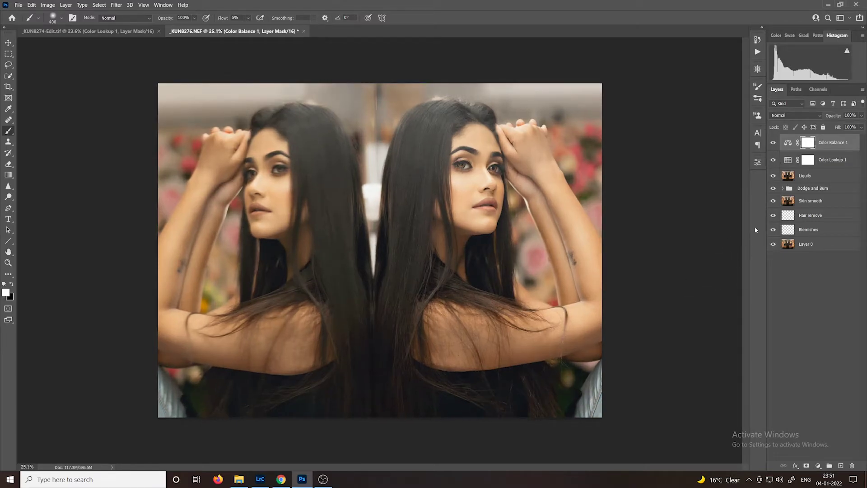
Step: Reduce the Color Lookup layer's opacity to 50%
{"action": "left_click", "coordinate": [814, 159]}
{"action": "type", "text": "50"}
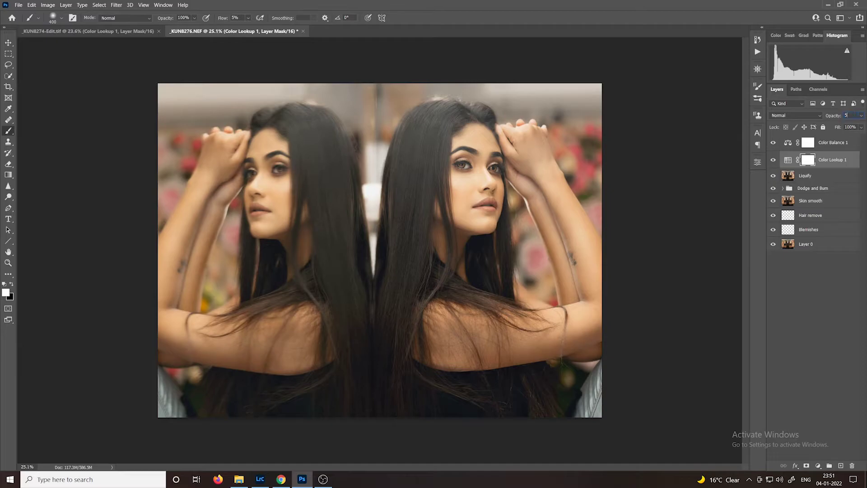
{"action": "key", "text": "Return"}
Step: Stamp all visible layers into a new layer above Color Balance and name it Sharpening
{"action": "left_click", "coordinate": [833, 142]}
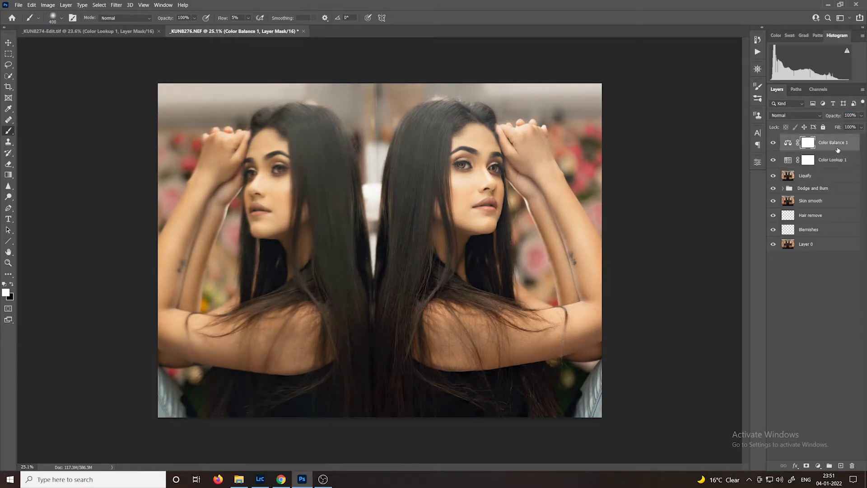
{"action": "scroll", "coordinate": [541, 359], "scroll_direction": "down", "scroll_amount": 2}
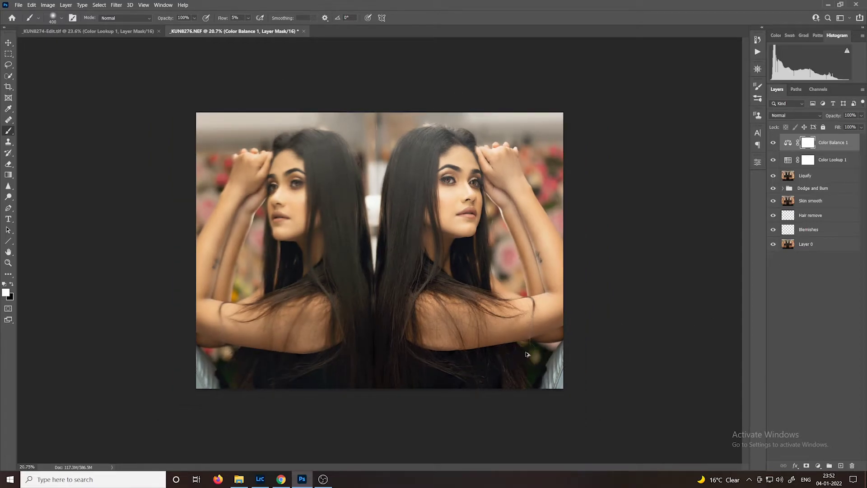
{"action": "key", "text": "ctrl+shift+alt+e"}
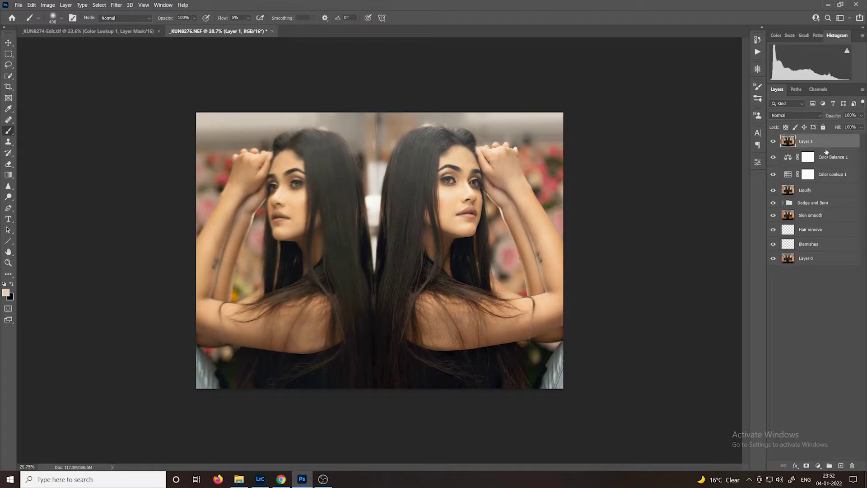
{"action": "double_click", "coordinate": [802, 144]}
{"action": "type", "text": "Sharpening"}
{"action": "key", "text": "Return"}
Step: Apply a High Pass filter with a 2.0 pixel radius to the Sharpening layer, checking the eye detail in its preview
{"action": "left_click", "coordinate": [123, 6]}
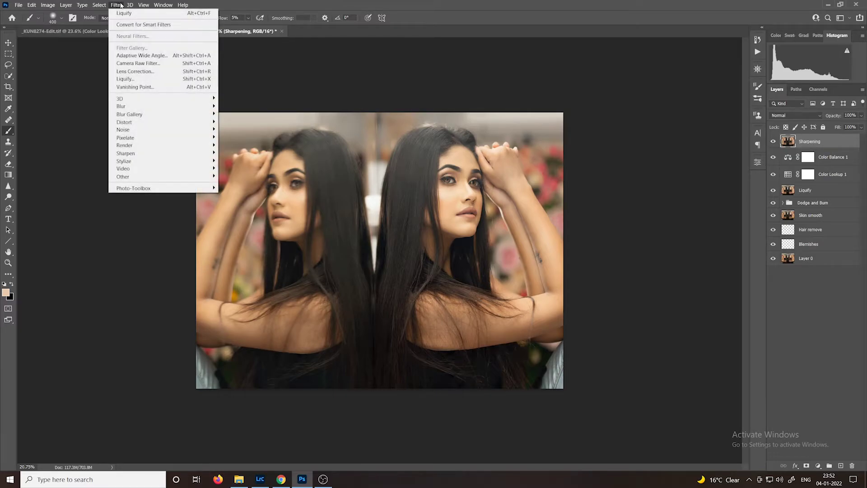
{"action": "mouse_move", "coordinate": [147, 178]}
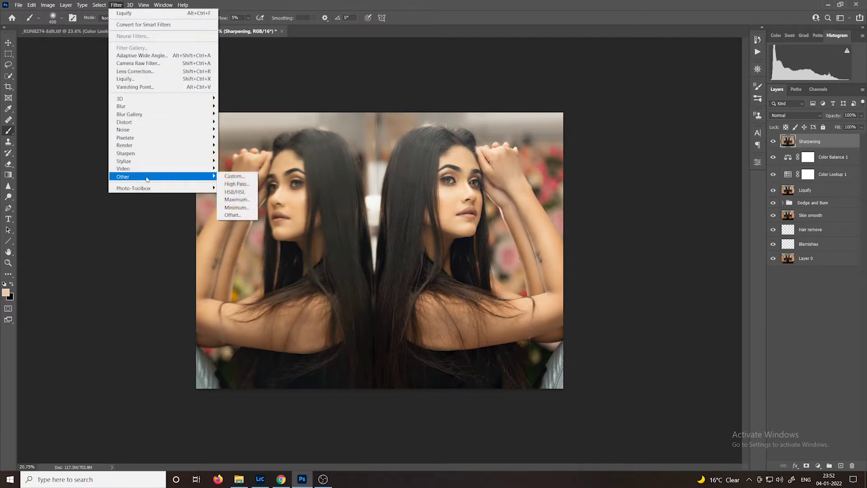
{"action": "left_click", "coordinate": [237, 184]}
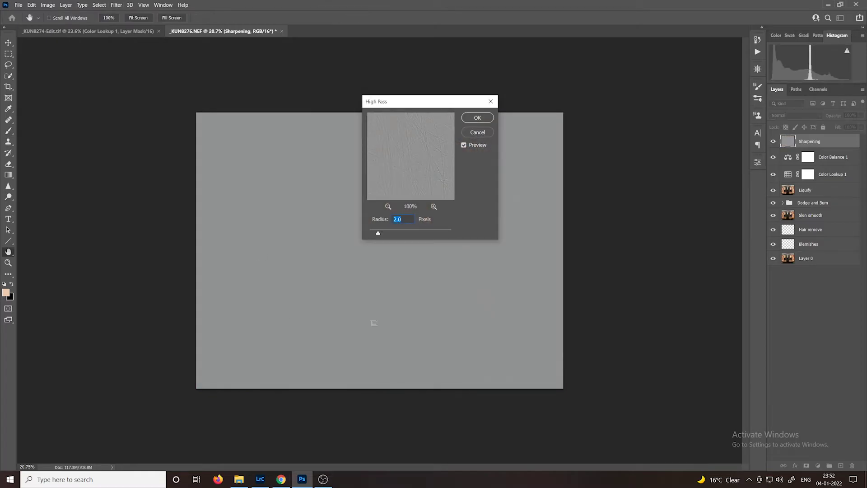
{"action": "left_click_drag", "start_coordinate": [436, 104], "coordinate": [524, 154]}
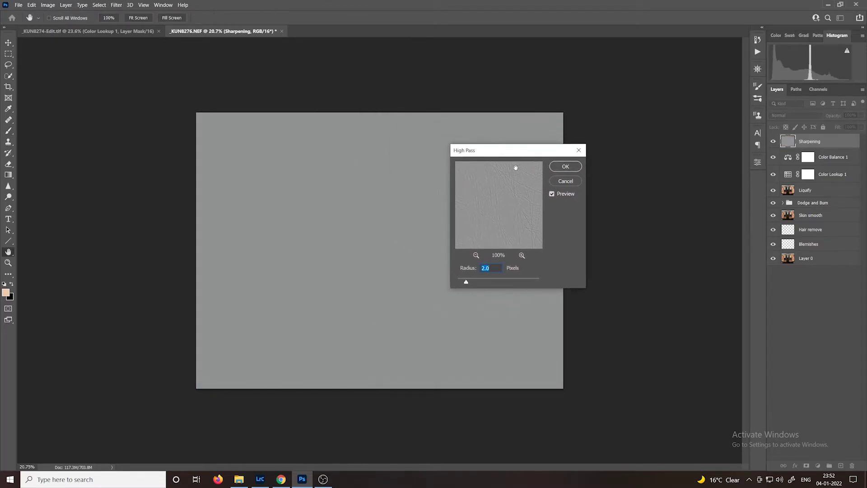
{"action": "mouse_move", "coordinate": [506, 202]}
{"action": "left_mouse_down"}
{"action": "mouse_move", "coordinate": [474, 190]}
{"action": "mouse_move", "coordinate": [490, 207]}
{"action": "left_mouse_up"}
{"action": "left_click", "coordinate": [442, 181]}
{"action": "left_click", "coordinate": [498, 215]}
{"action": "left_click_drag", "start_coordinate": [548, 154], "coordinate": [610, 161]}
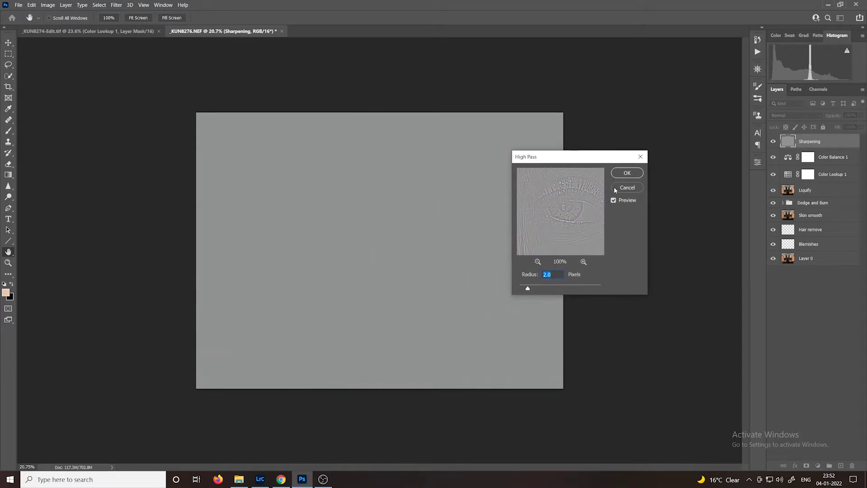
{"action": "left_click", "coordinate": [627, 173]}
{"action": "key", "text": "b"}
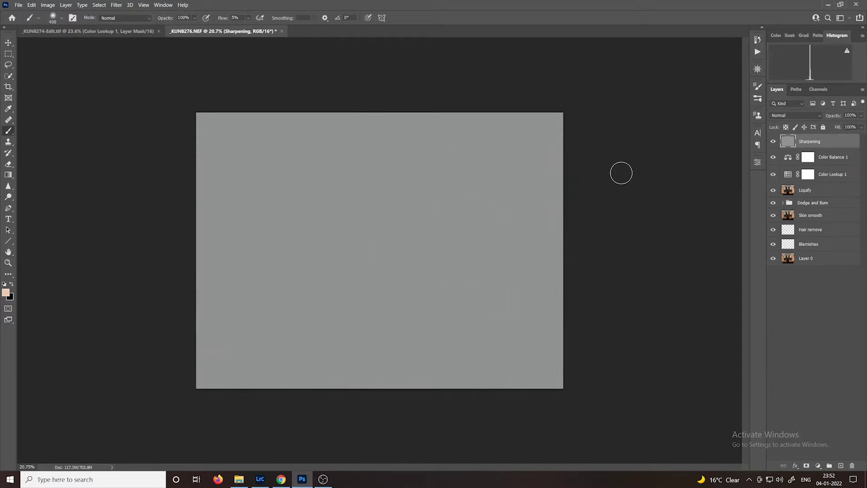
Step: Set the Sharpening layer's blend mode to Overlay and add a white layer mask to it
{"action": "left_click", "coordinate": [794, 115]}
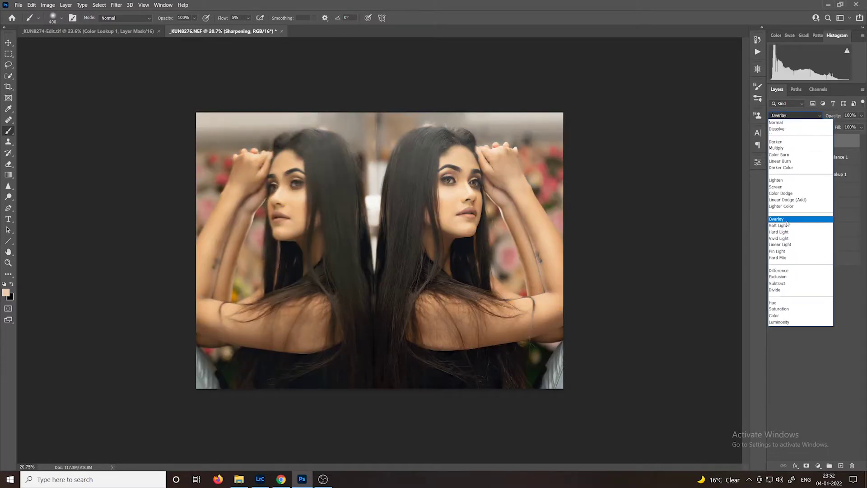
{"action": "left_click", "coordinate": [776, 219]}
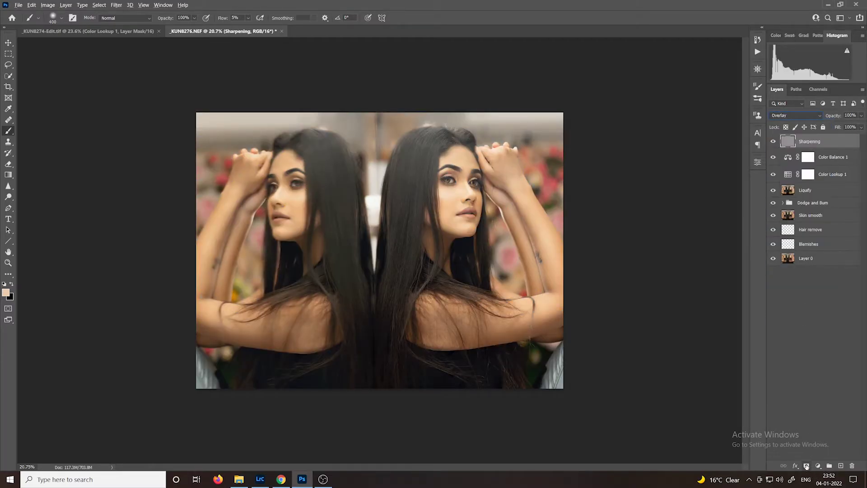
{"action": "left_click", "coordinate": [807, 466]}
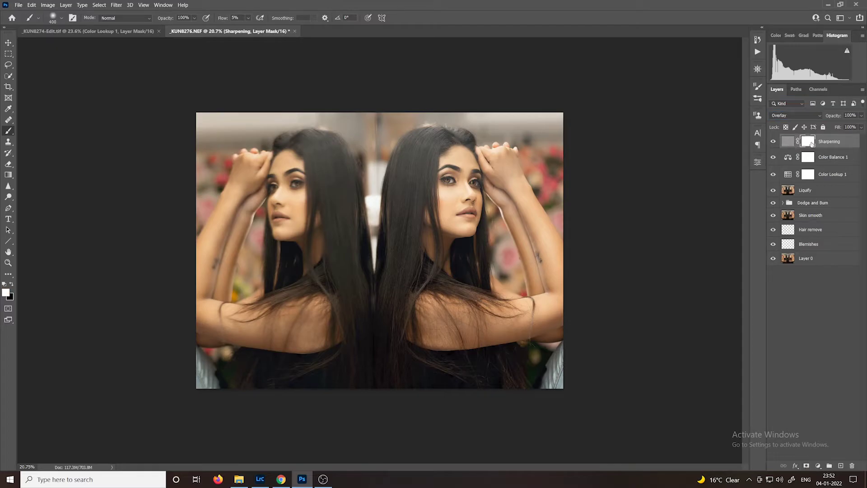
Step: Invert the Sharpening mask to black and paint white at 100% flow over the right woman's eyes, eyebrows and lips
{"action": "key", "text": "ctrl+i"}
{"action": "left_click", "coordinate": [248, 18]}
{"action": "scroll", "coordinate": [486, 167], "scroll_direction": "up", "scroll_amount": 5}
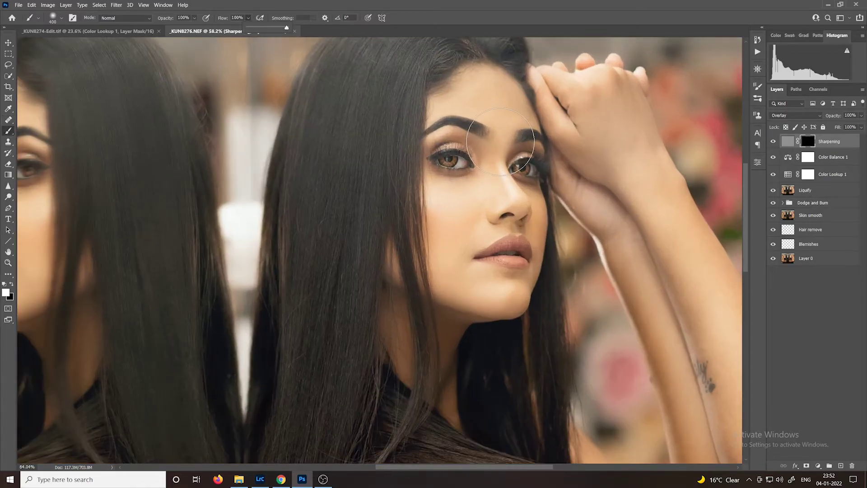
{"action": "scroll", "coordinate": [487, 167], "scroll_direction": "up", "scroll_amount": 2}
{"action": "mouse_move", "coordinate": [475, 171]}
{"action": "left_mouse_down"}
{"action": "mouse_move", "coordinate": [413, 178]}
{"action": "mouse_move", "coordinate": [431, 149]}
{"action": "mouse_move", "coordinate": [408, 146]}
{"action": "mouse_move", "coordinate": [386, 163]}
{"action": "mouse_move", "coordinate": [444, 174]}
{"action": "left_mouse_up"}
{"action": "scroll", "coordinate": [473, 193], "scroll_direction": "up", "scroll_amount": 1}
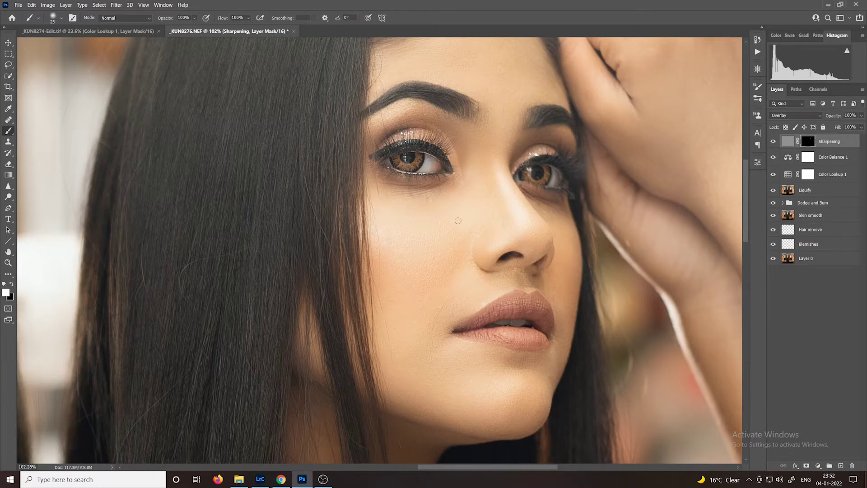
{"action": "left_click_drag", "start_coordinate": [458, 221], "coordinate": [467, 220]}
{"action": "mouse_move", "coordinate": [532, 271]}
{"action": "left_mouse_down"}
{"action": "mouse_move", "coordinate": [498, 364]}
{"action": "mouse_move", "coordinate": [501, 252]}
{"action": "mouse_move", "coordinate": [524, 260]}
{"action": "left_mouse_up"}
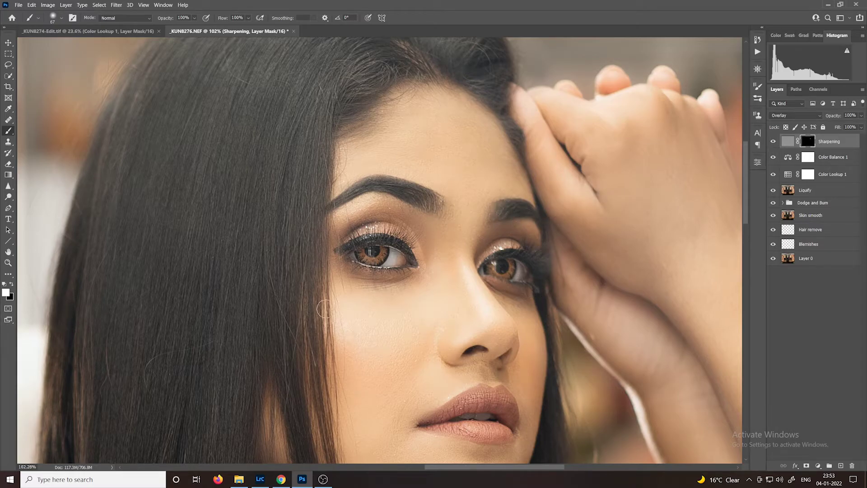
Step: Reveal sharpening on the right woman's hair by painting the mask white with a 312 px brush, from the crown down to the shoulder strands
{"action": "scroll", "coordinate": [325, 309], "scroll_direction": "down", "scroll_amount": 5}
{"action": "left_click_drag", "start_coordinate": [276, 290], "coordinate": [309, 294]}
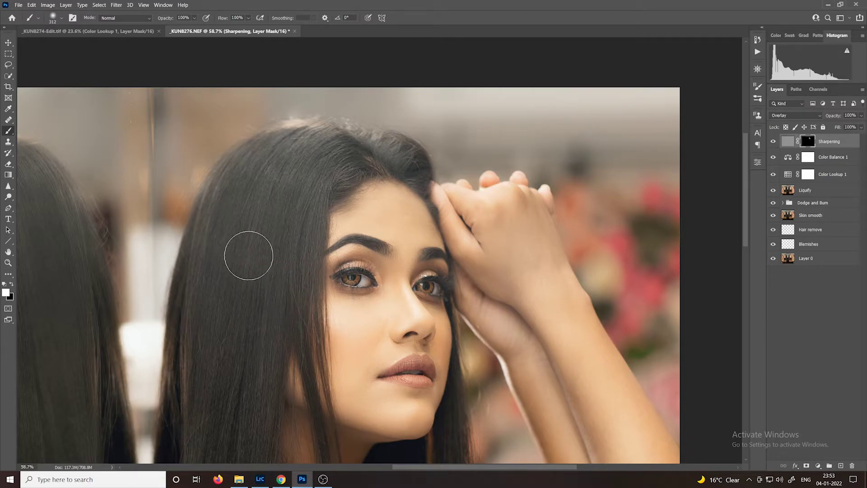
{"action": "mouse_move", "coordinate": [248, 256]}
{"action": "left_mouse_down"}
{"action": "mouse_move", "coordinate": [232, 242]}
{"action": "mouse_move", "coordinate": [250, 401]}
{"action": "mouse_move", "coordinate": [292, 196]}
{"action": "left_mouse_up"}
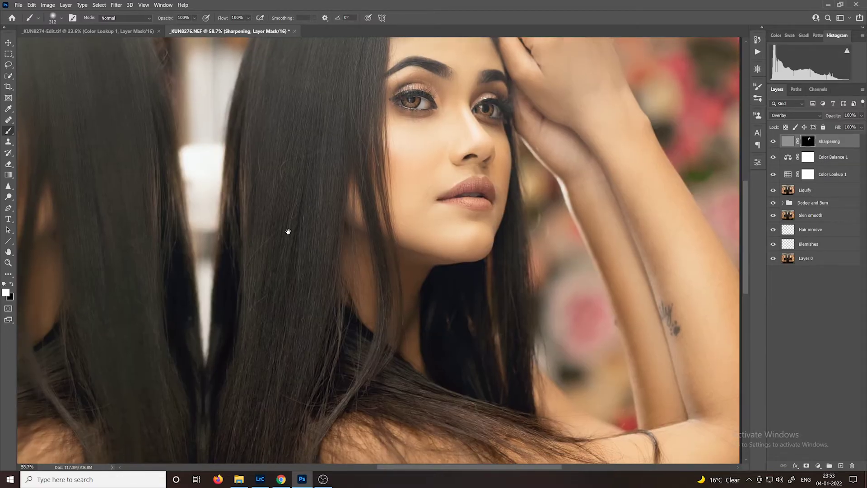
{"action": "mouse_move", "coordinate": [288, 231]}
{"action": "left_mouse_down"}
{"action": "mouse_move", "coordinate": [286, 348]}
{"action": "mouse_move", "coordinate": [296, 401]}
{"action": "mouse_move", "coordinate": [296, 257]}
{"action": "left_mouse_up"}
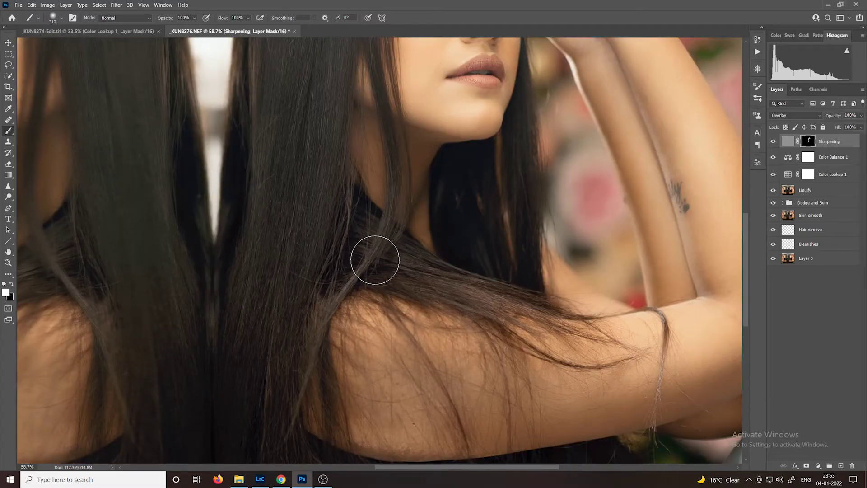
{"action": "left_click_drag", "start_coordinate": [374, 259], "coordinate": [491, 314]}
Step: Paint the Sharpening mask white over the left woman's shoulder strands and long hair with the 312 px brush
{"action": "mouse_move", "coordinate": [285, 307]}
{"action": "left_mouse_down"}
{"action": "mouse_move", "coordinate": [444, 252]}
{"action": "mouse_move", "coordinate": [575, 274]}
{"action": "left_mouse_up"}
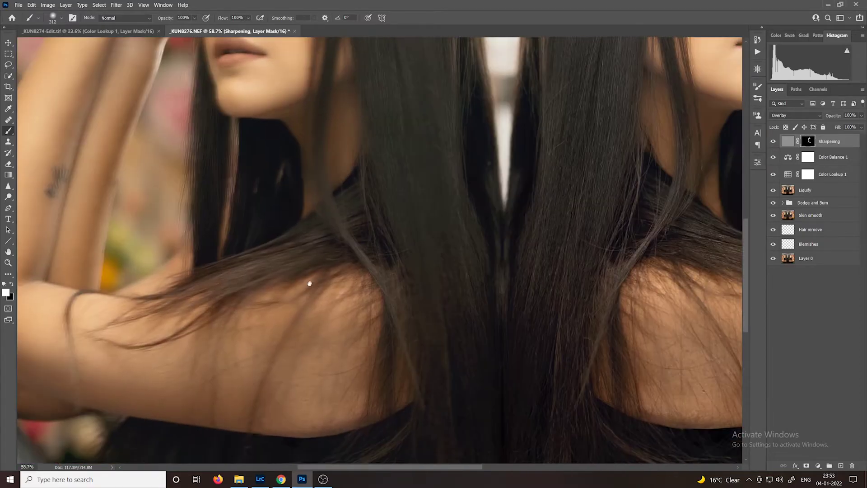
{"action": "left_click_drag", "start_coordinate": [309, 284], "coordinate": [223, 265]}
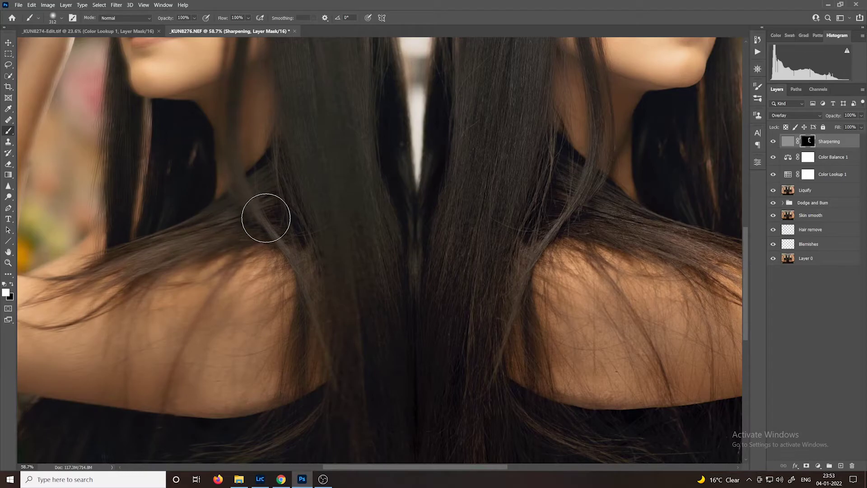
{"action": "left_click_drag", "start_coordinate": [287, 182], "coordinate": [291, 340]}
{"action": "left_click_drag", "start_coordinate": [323, 294], "coordinate": [334, 402]}
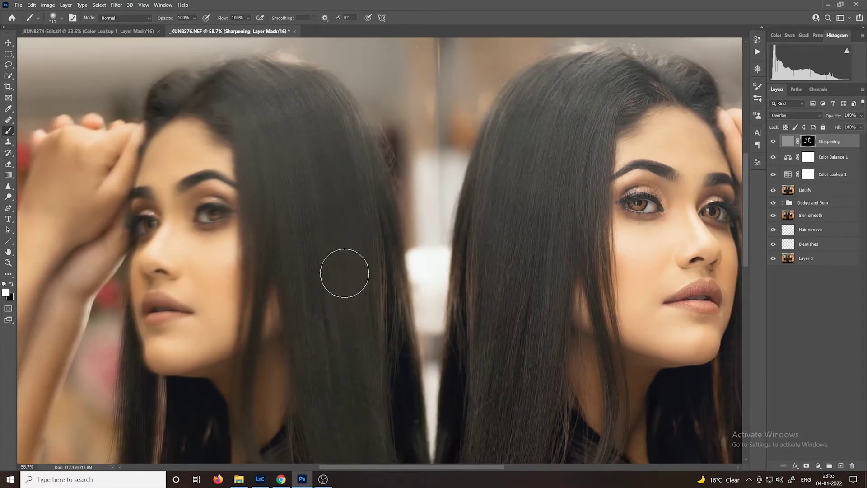
Step: Paint the Sharpening mask white over the left woman's eyes and facial details with a smaller brush
{"action": "scroll", "coordinate": [211, 213], "scroll_direction": "up", "scroll_amount": 4}
{"action": "left_click_drag", "start_coordinate": [212, 212], "coordinate": [159, 219]}
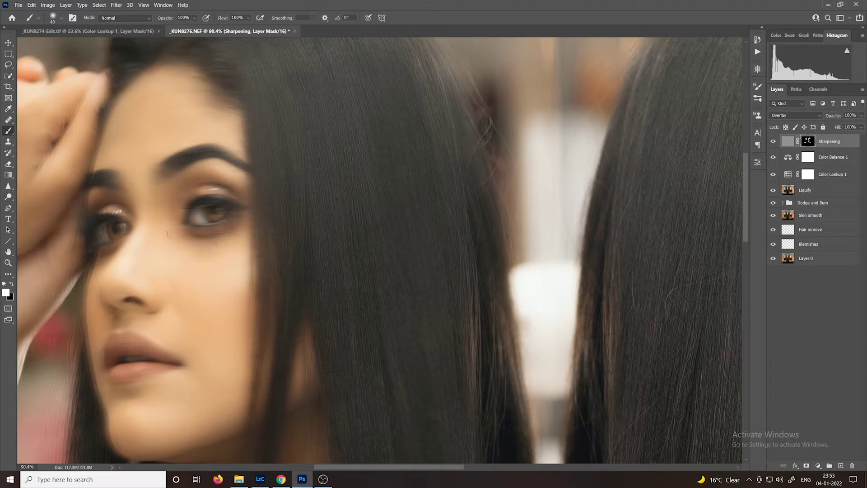
{"action": "left_click_drag", "start_coordinate": [189, 262], "coordinate": [256, 287]}
{"action": "mouse_move", "coordinate": [235, 192]}
{"action": "left_mouse_down"}
{"action": "mouse_move", "coordinate": [242, 195]}
{"action": "mouse_move", "coordinate": [235, 193]}
{"action": "left_mouse_up"}
{"action": "key", "text": "ctrl+0"}
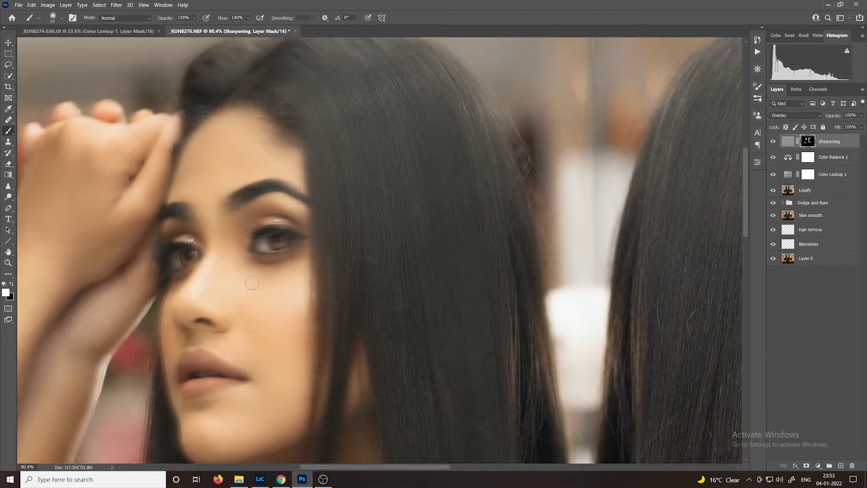
{"action": "scroll", "coordinate": [248, 284], "scroll_direction": "down", "scroll_amount": 2}
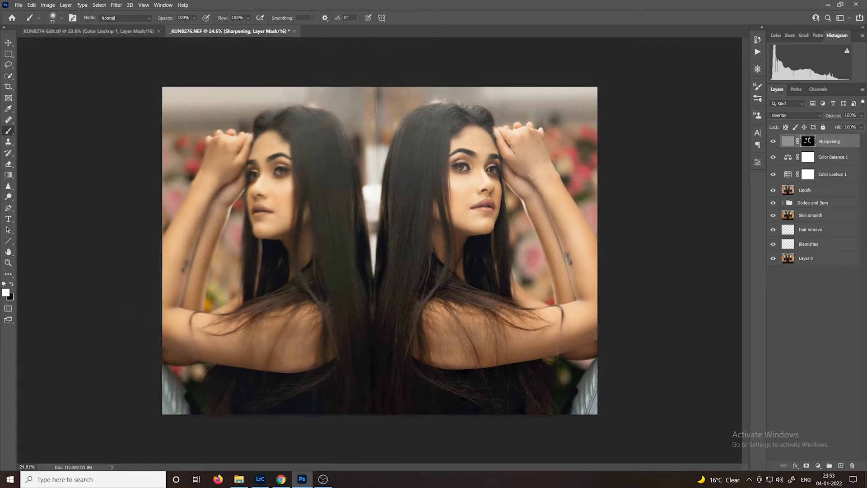
Step: Compare the portrait with and without the Sharpening layer by toggling its visibility while zoomed on the right face
{"action": "scroll", "coordinate": [587, 144], "scroll_direction": "up", "scroll_amount": 11}
{"action": "left_click", "coordinate": [773, 141]}
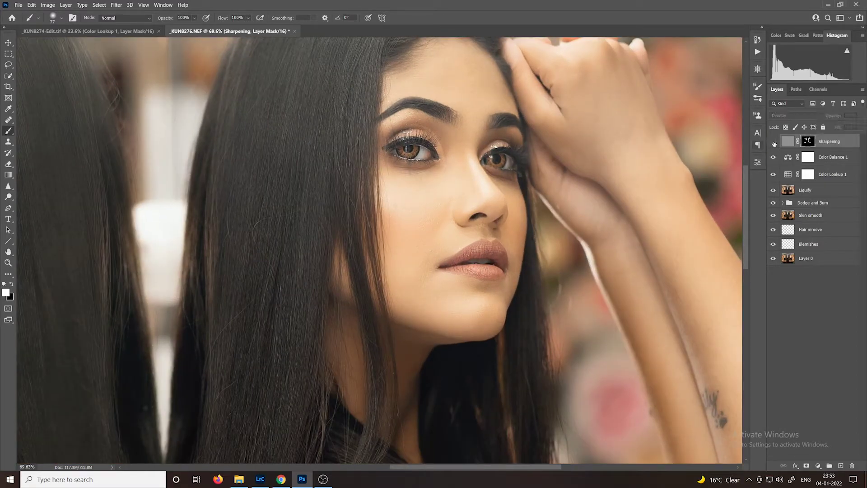
{"action": "left_click", "coordinate": [772, 141]}
{"action": "left_click", "coordinate": [773, 142]}
{"action": "left_click", "coordinate": [773, 142]}
{"action": "scroll", "coordinate": [571, 198], "scroll_direction": "down", "scroll_amount": 5}
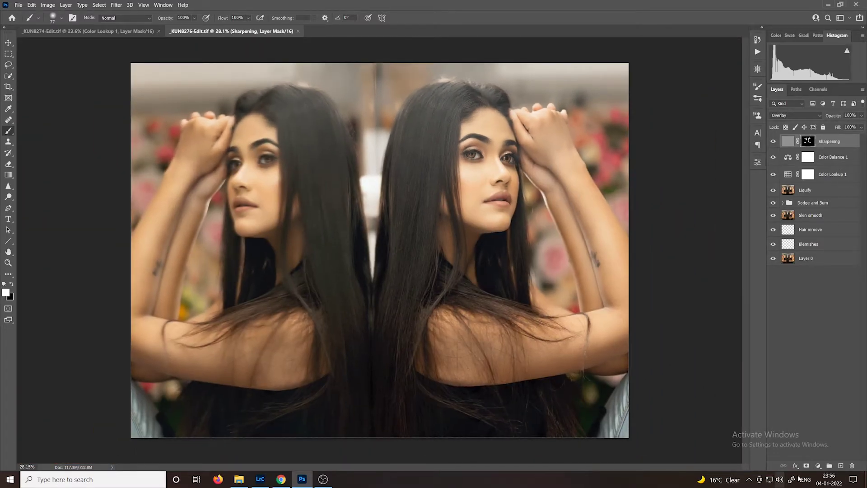
Step: Add an empty layer above Sharpening and choose the Clone Stamp tool for the right woman's hair parting
{"action": "left_click", "coordinate": [841, 465]}
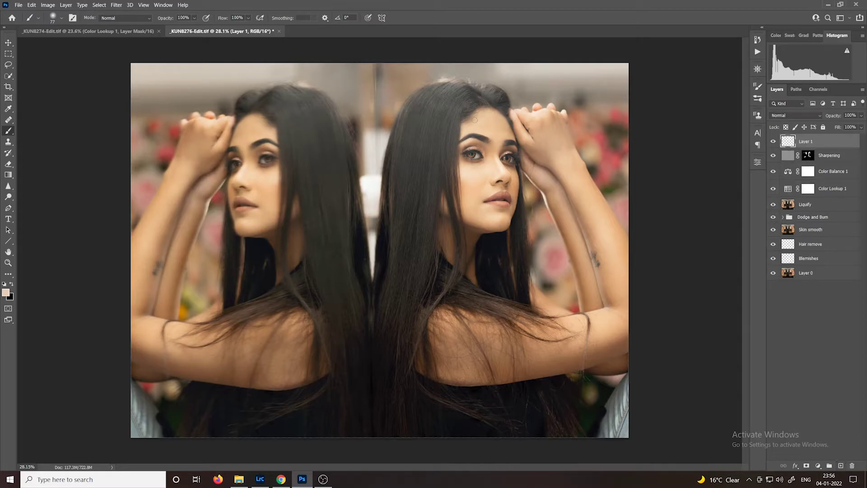
{"action": "scroll", "coordinate": [474, 119], "scroll_direction": "up", "scroll_amount": 4}
{"action": "scroll", "coordinate": [518, 99], "scroll_direction": "up", "scroll_amount": 3}
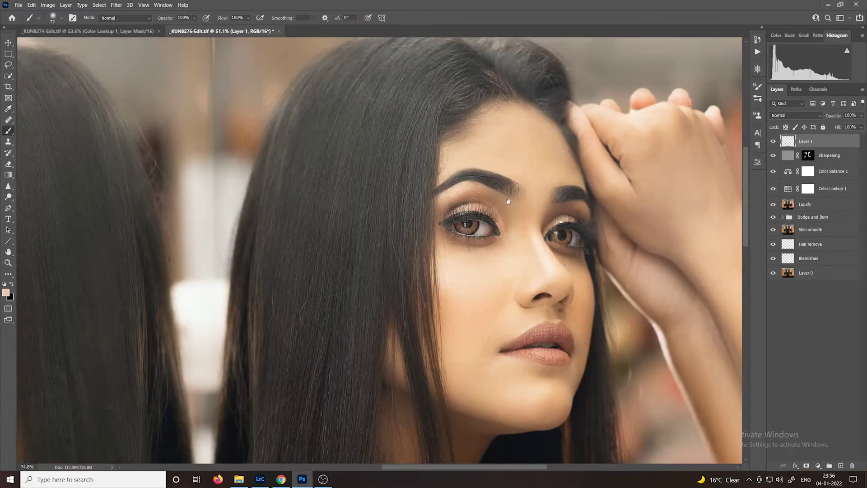
{"action": "left_click", "coordinate": [9, 142]}
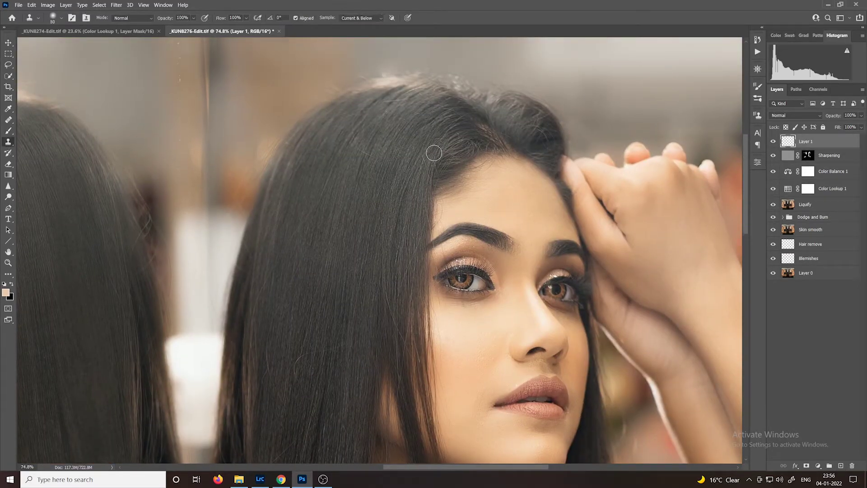
{"action": "scroll", "coordinate": [474, 140], "scroll_direction": "up", "scroll_amount": 3}
{"action": "left_click", "coordinate": [477, 106], "text": "alt"}
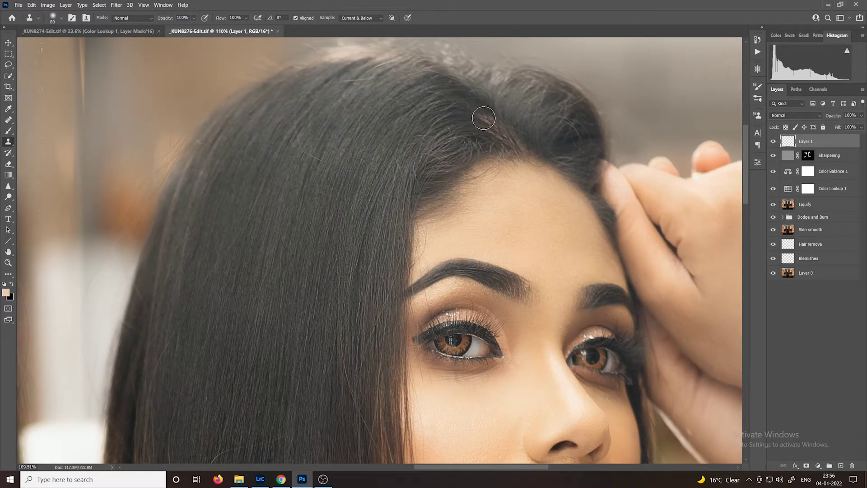
{"action": "mouse_move", "coordinate": [500, 135]}
{"action": "left_mouse_down"}
{"action": "mouse_move", "coordinate": [506, 142]}
{"action": "mouse_move", "coordinate": [486, 116]}
{"action": "mouse_move", "coordinate": [339, 122]}
{"action": "mouse_move", "coordinate": [421, 153]}
{"action": "left_mouse_up"}
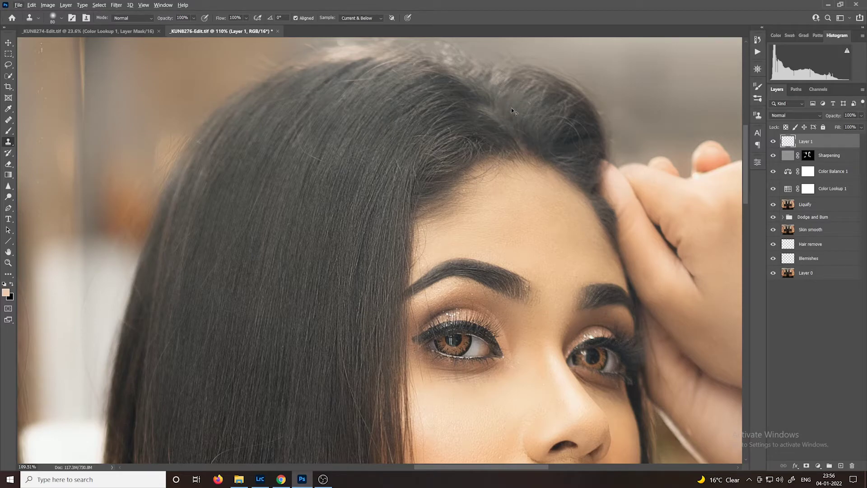
{"action": "key", "text": "ctrl+z"}
Step: Clone dark hair over the reddish parting on the right woman's head with a 41 px Clone Stamp brush, undoing the last stray dab
{"action": "left_click_drag", "start_coordinate": [474, 105], "coordinate": [465, 107]}
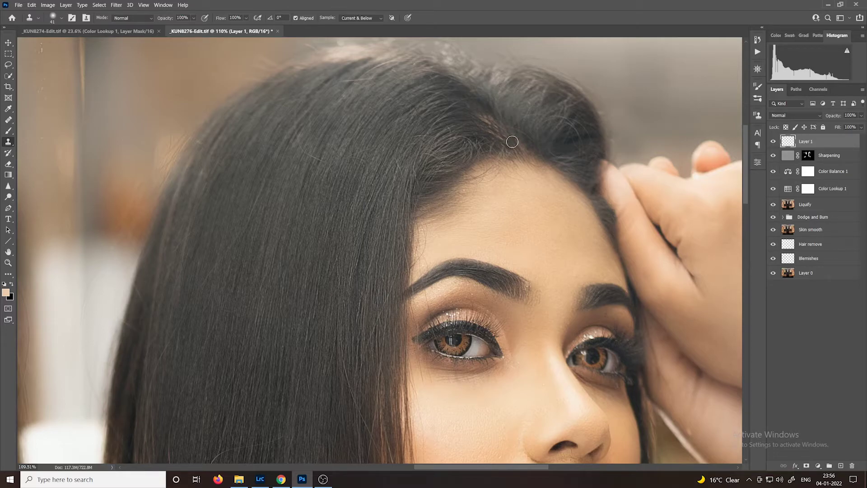
{"action": "left_click_drag", "start_coordinate": [512, 141], "coordinate": [470, 116]}
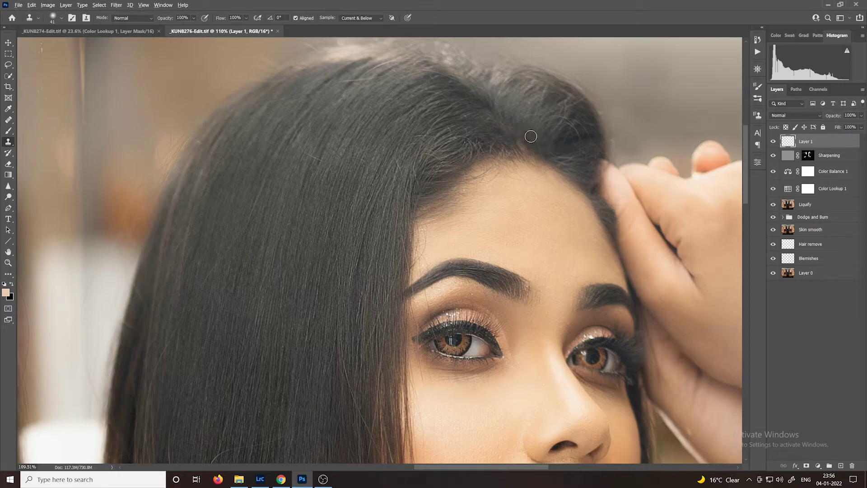
{"action": "left_click", "coordinate": [549, 142], "text": "alt"}
{"action": "left_click", "coordinate": [548, 178]}
{"action": "key", "text": "ctrl+z"}
{"action": "scroll", "coordinate": [589, 164], "scroll_direction": "down", "scroll_amount": 3}
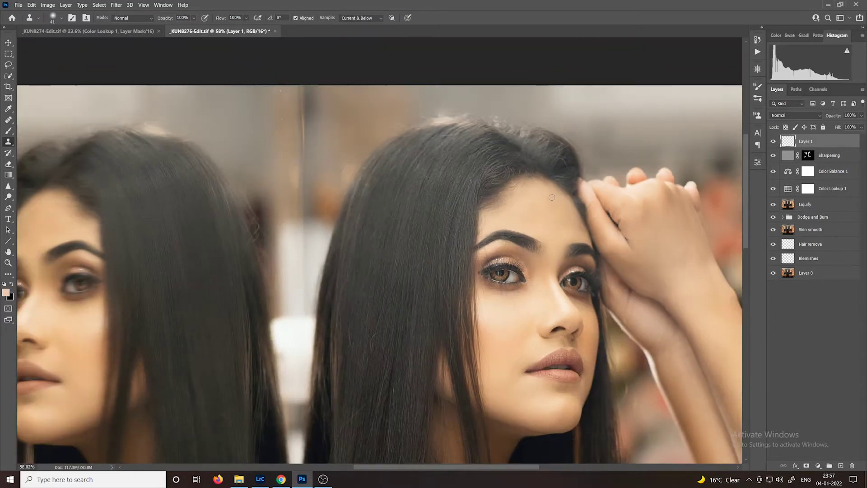
{"action": "scroll", "coordinate": [552, 197], "scroll_direction": "down", "scroll_amount": 2}
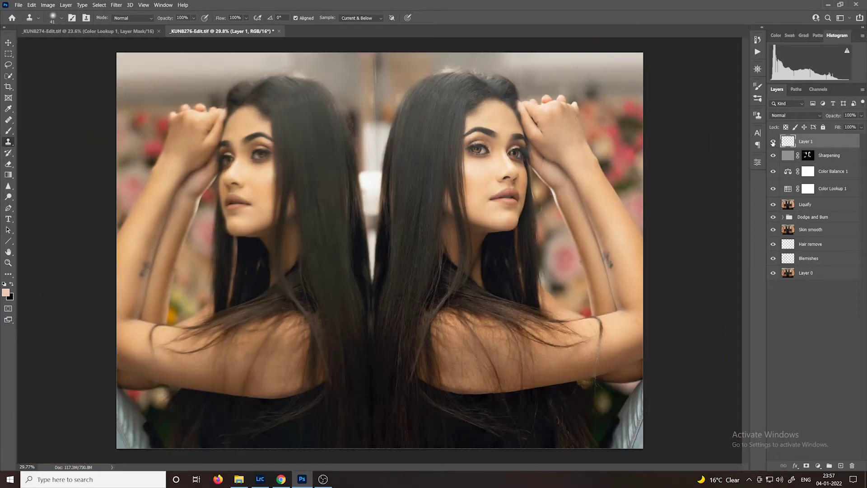
{"action": "scroll", "coordinate": [500, 72], "scroll_direction": "up", "scroll_amount": 2}
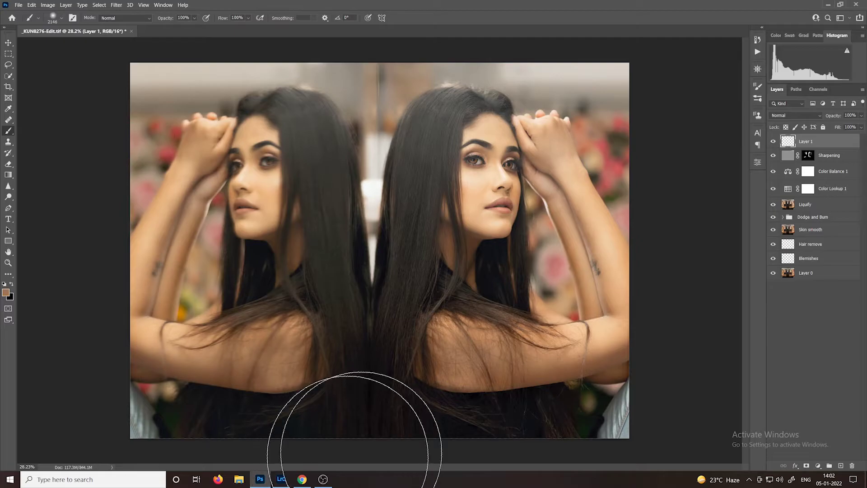
Step: Stamp all visible layers into a new layer above Layer 1 and name it Liquify
{"action": "left_click", "coordinate": [8, 42]}
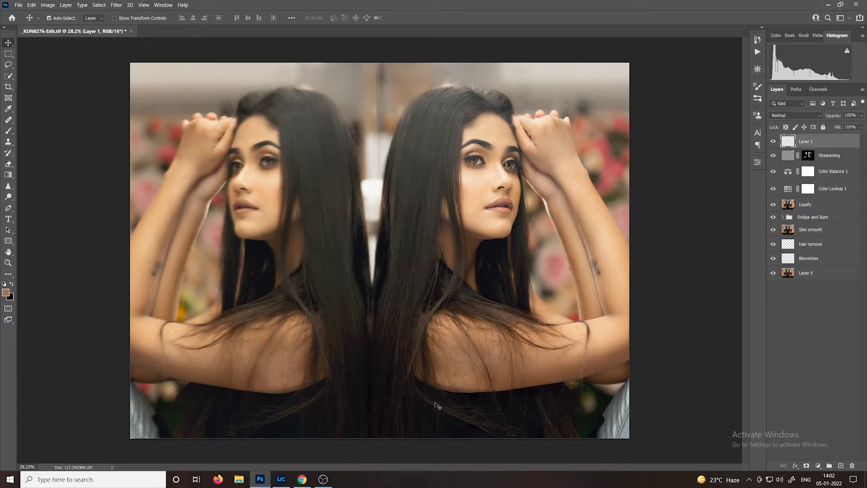
{"action": "left_click", "coordinate": [521, 399]}
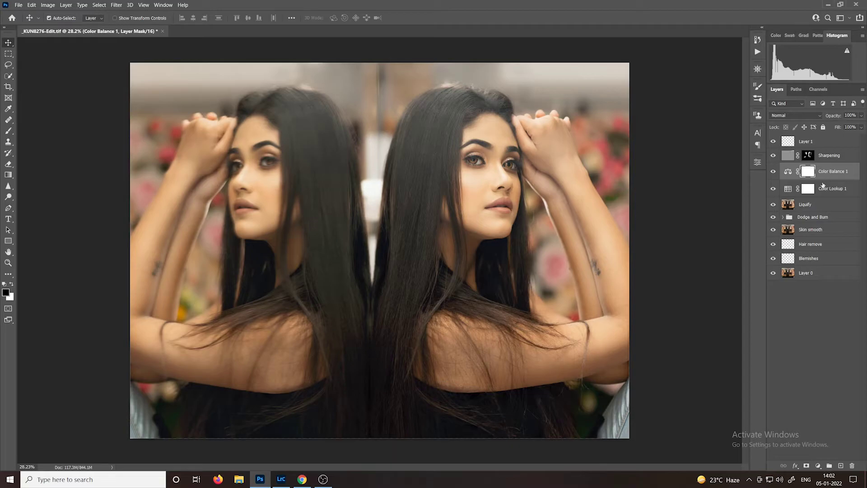
{"action": "left_click", "coordinate": [836, 145]}
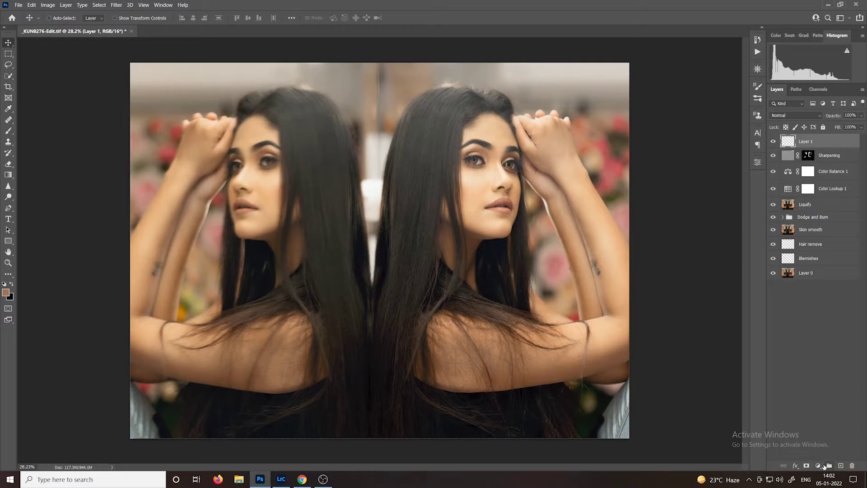
{"action": "key", "text": "ctrl+shift+alt+e"}
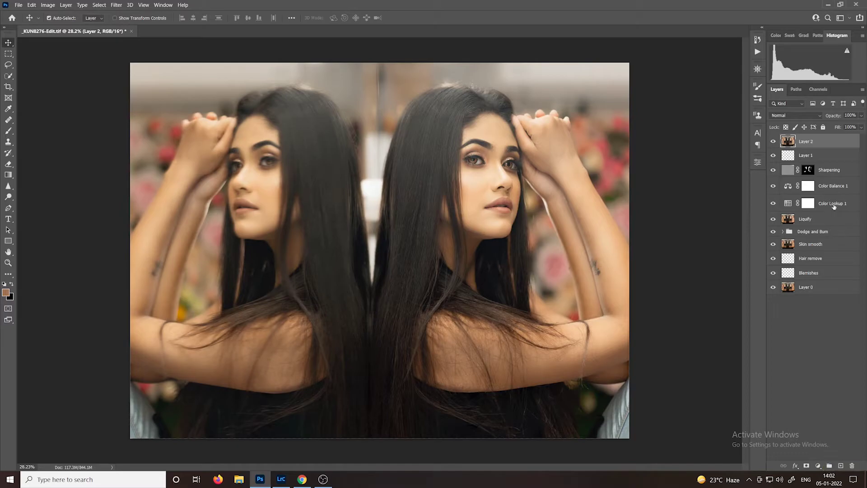
{"action": "double_click", "coordinate": [805, 141]}
{"action": "key", "text": "Return"}
Step: Open the Liquify filter on the stamped layer and nudge both women's lower arm edges above the black tops with a size 719 brush
{"action": "left_click", "coordinate": [117, 8]}
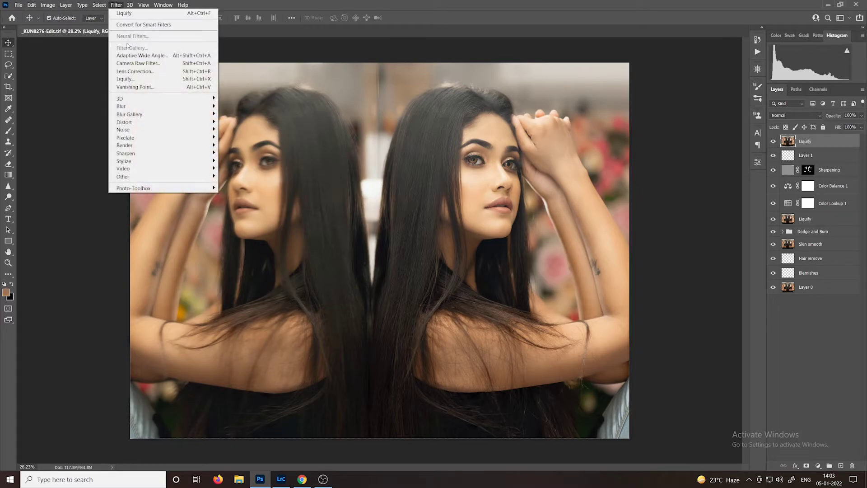
{"action": "left_click", "coordinate": [137, 81]}
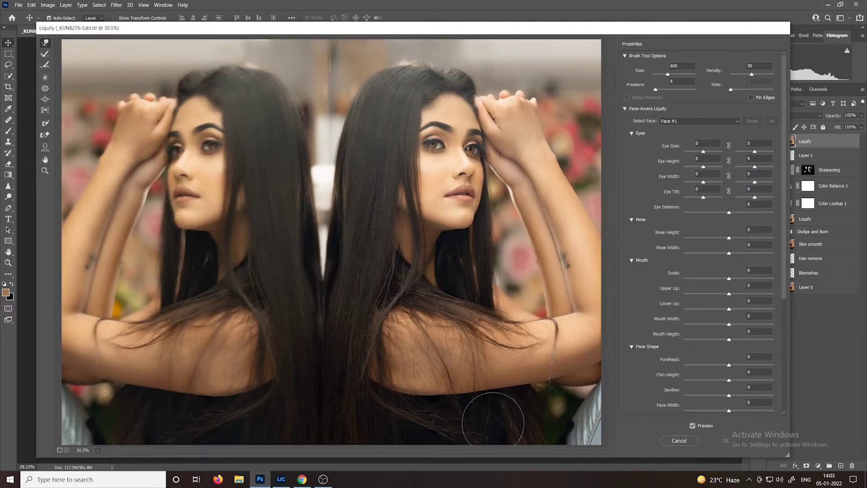
{"action": "mouse_move", "coordinate": [423, 396]}
{"action": "left_mouse_down", "text": "alt"}
{"action": "mouse_move", "coordinate": [400, 395]}
{"action": "mouse_move", "coordinate": [420, 400]}
{"action": "mouse_move", "coordinate": [394, 405]}
{"action": "mouse_move", "coordinate": [385, 396]}
{"action": "mouse_move", "coordinate": [411, 403]}
{"action": "left_mouse_up", "text": "alt"}
{"action": "mouse_move", "coordinate": [224, 416]}
{"action": "left_mouse_down"}
{"action": "mouse_move", "coordinate": [213, 396]}
{"action": "mouse_move", "coordinate": [236, 395]}
{"action": "mouse_move", "coordinate": [215, 397]}
{"action": "left_mouse_up"}
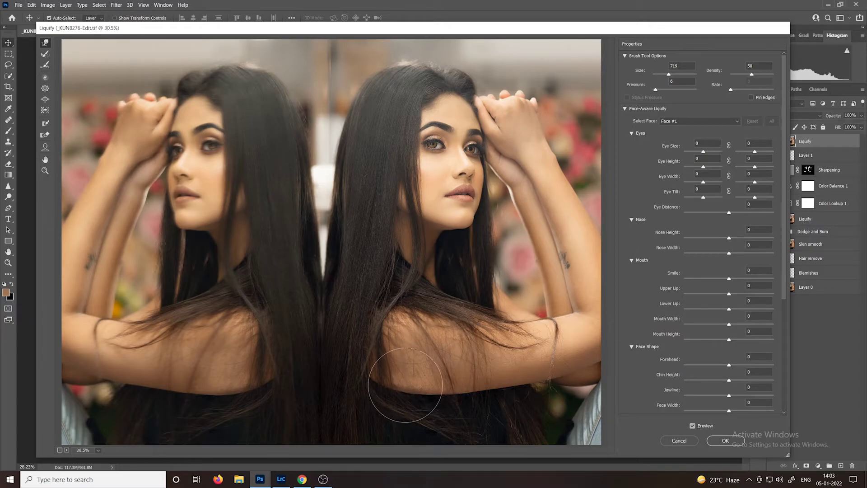
{"action": "mouse_move", "coordinate": [386, 393]}
{"action": "left_mouse_down"}
{"action": "mouse_move", "coordinate": [368, 379]}
{"action": "mouse_move", "coordinate": [396, 395]}
{"action": "mouse_move", "coordinate": [404, 390]}
{"action": "left_mouse_up"}
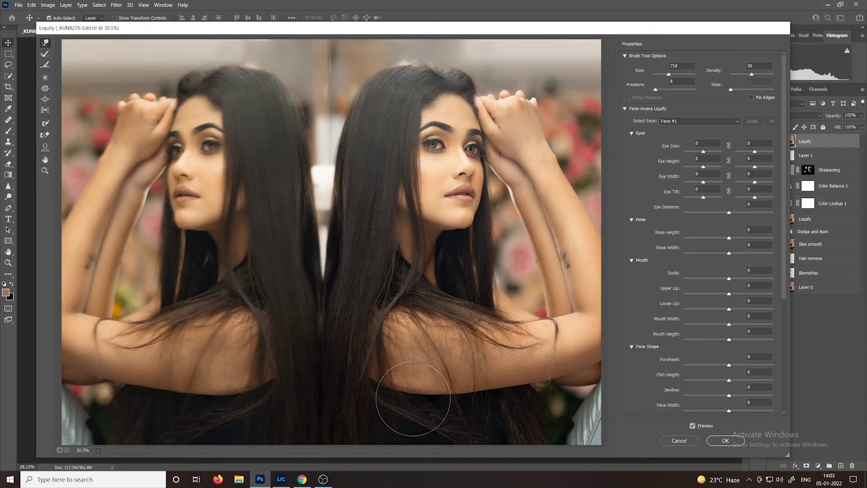
Step: Nudge the right woman's lower arm edge above the black top into a smoother curve with Liquify brush sizes 426 and 650
{"action": "right_click", "coordinate": [413, 398], "text": "alt"}
{"action": "key", "text": "ctrl+plus"}
{"action": "key", "text": "ctrl+plus"}
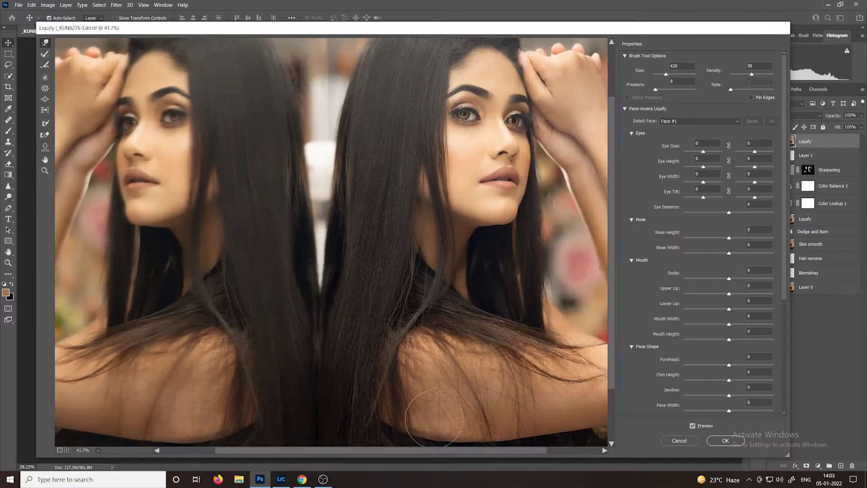
{"action": "scroll", "coordinate": [519, 344], "scroll_direction": "up", "scroll_amount": 1}
{"action": "left_click_drag", "start_coordinate": [506, 388], "coordinate": [497, 304]}
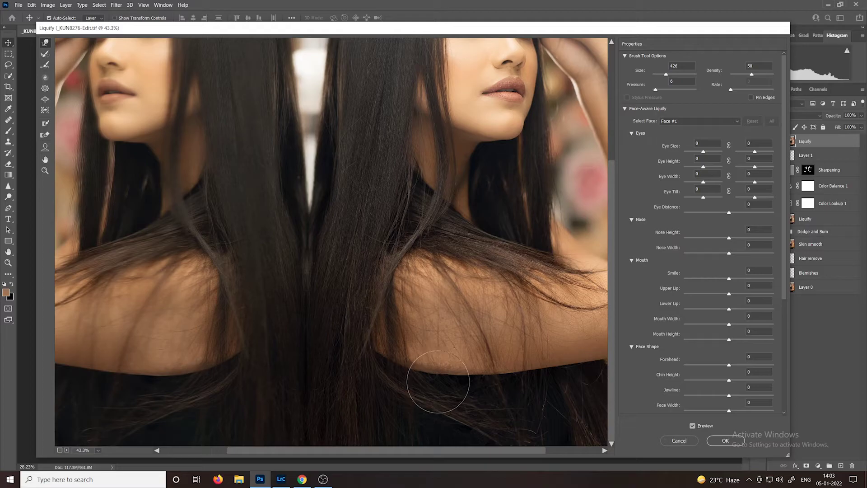
{"action": "left_click_drag", "start_coordinate": [433, 384], "coordinate": [442, 389]}
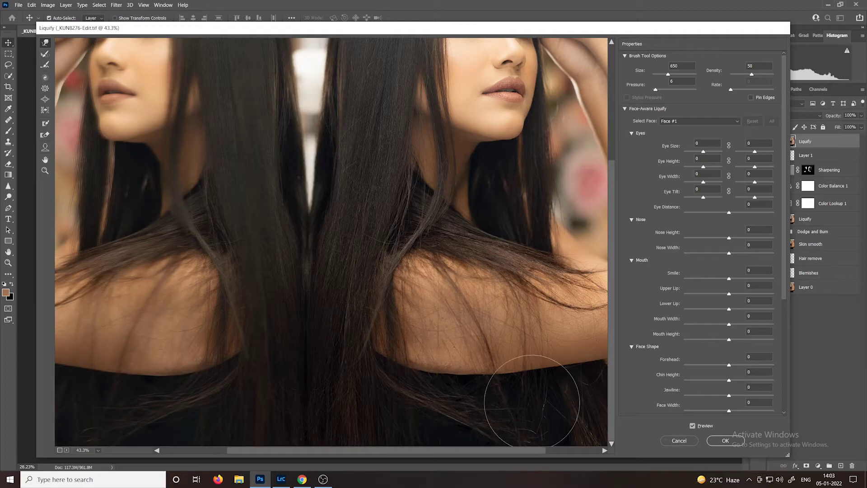
{"action": "scroll", "coordinate": [523, 397], "scroll_direction": "down", "scroll_amount": 4}
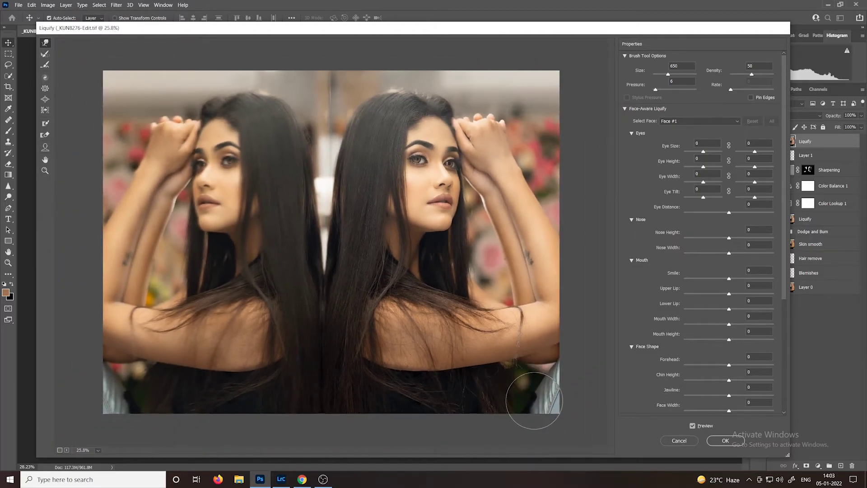
{"action": "scroll", "coordinate": [470, 387], "scroll_direction": "up", "scroll_amount": 2}
{"action": "scroll", "coordinate": [424, 405], "scroll_direction": "up", "scroll_amount": 3}
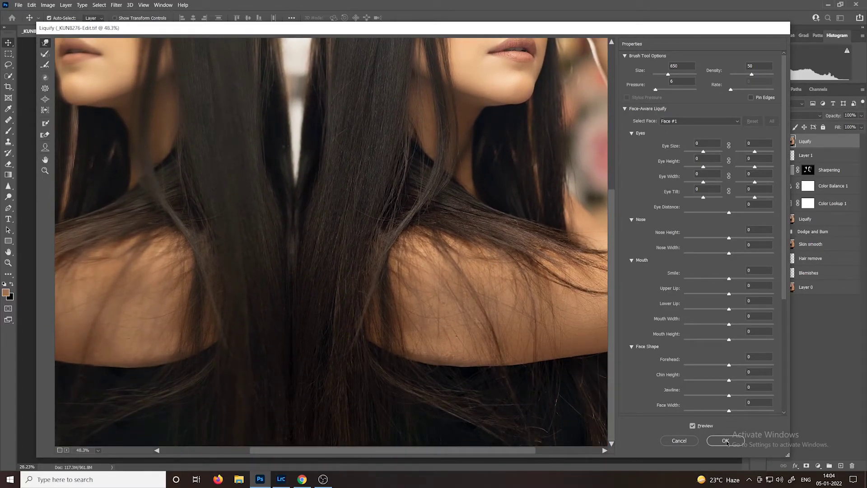
Step: Compare the arm edges with the Liquify preview off and on
{"action": "left_click", "coordinate": [707, 429]}
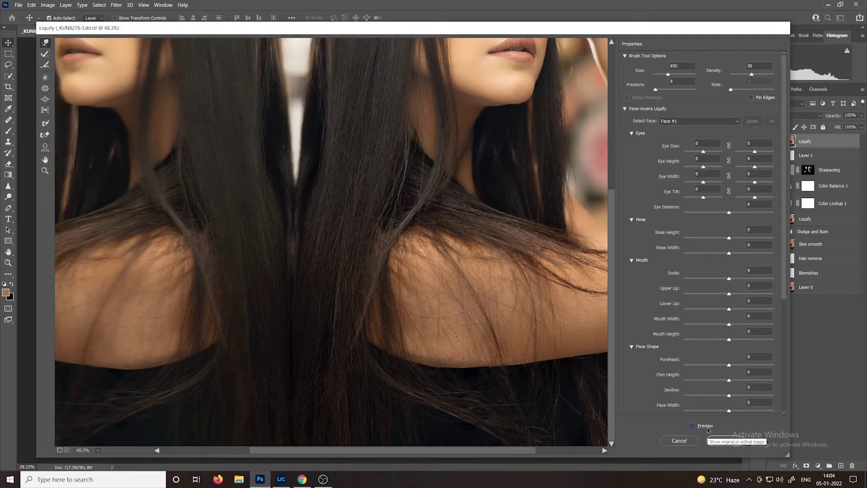
{"action": "left_click", "coordinate": [707, 428]}
{"action": "left_click", "coordinate": [708, 428]}
{"action": "left_click", "coordinate": [707, 428]}
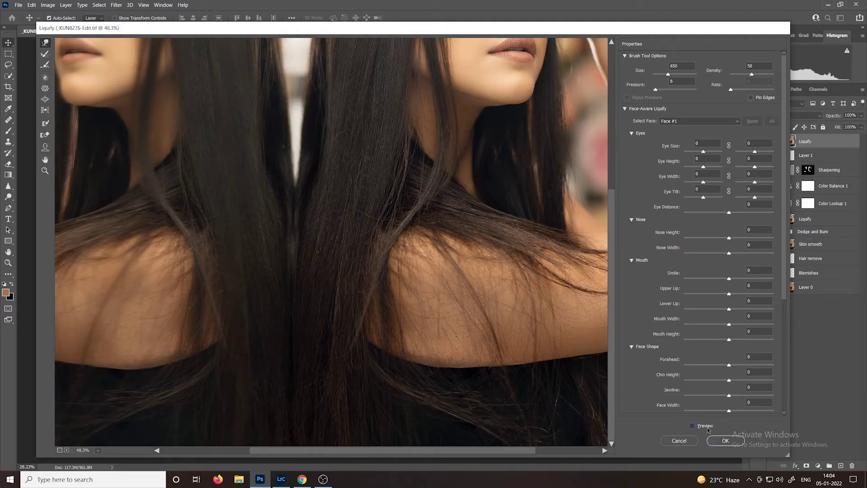
{"action": "left_click", "coordinate": [708, 429]}
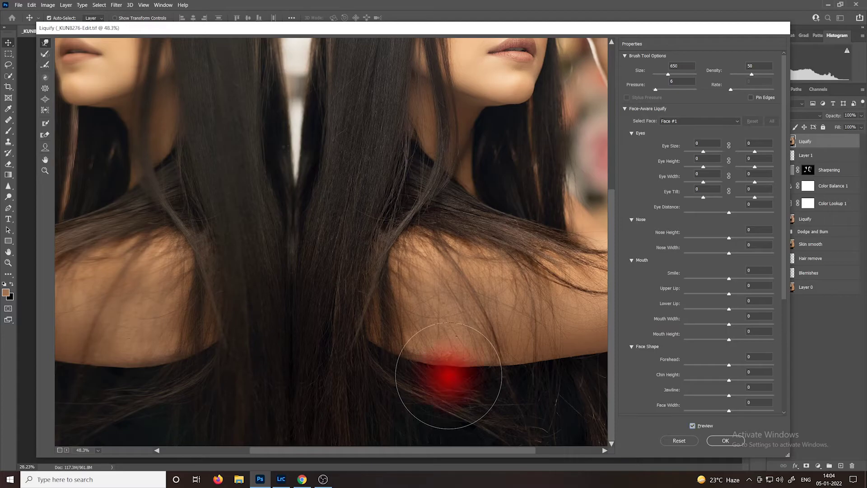
Step: Refine the right woman's lower arm edge with a size 176 Liquify brush and check it against the original
{"action": "left_click_drag", "start_coordinate": [448, 375], "coordinate": [409, 382]}
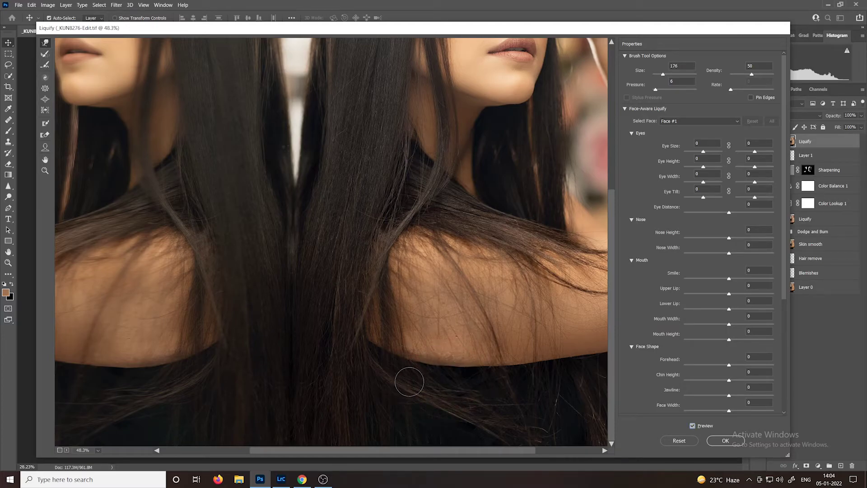
{"action": "scroll", "coordinate": [409, 382], "scroll_direction": "up", "scroll_amount": 1}
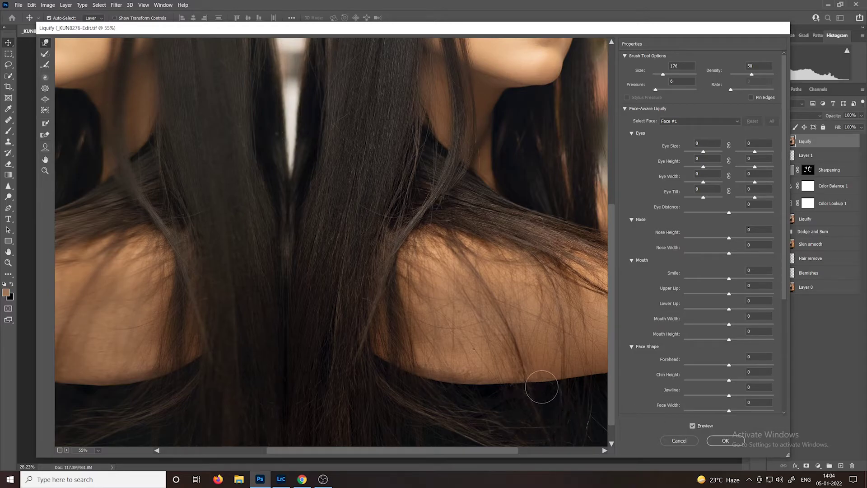
{"action": "left_click", "coordinate": [699, 428]}
{"action": "left_click", "coordinate": [699, 428]}
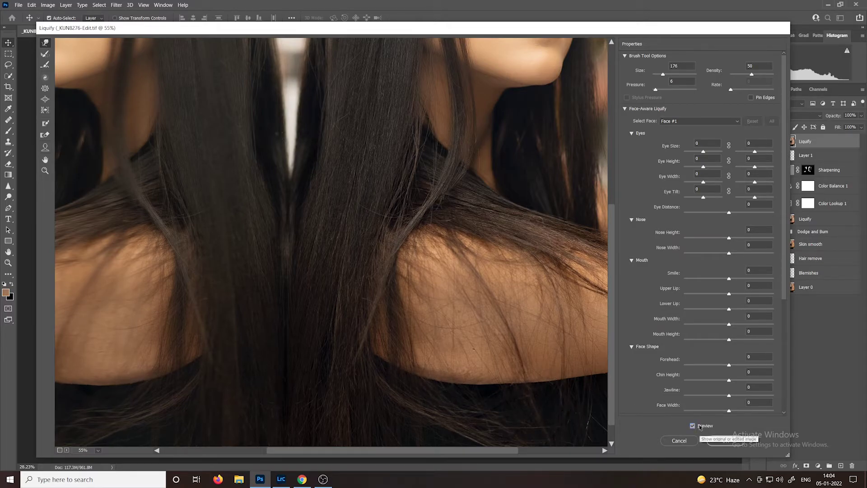
{"action": "key", "text": "p"}
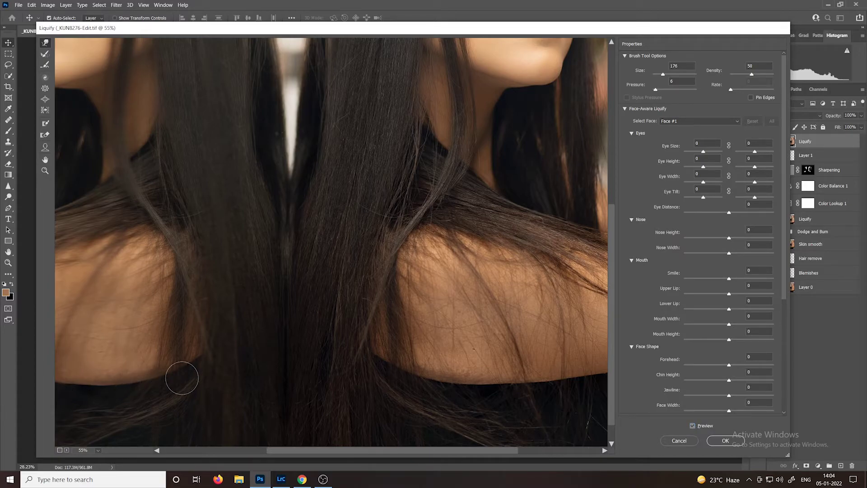
{"action": "key", "text": "p"}
Step: Smooth the left woman's lower arm edge above the black top with Liquify brush sizes 176, 316 and 149
{"action": "left_click_drag", "start_coordinate": [115, 373], "coordinate": [256, 373]}
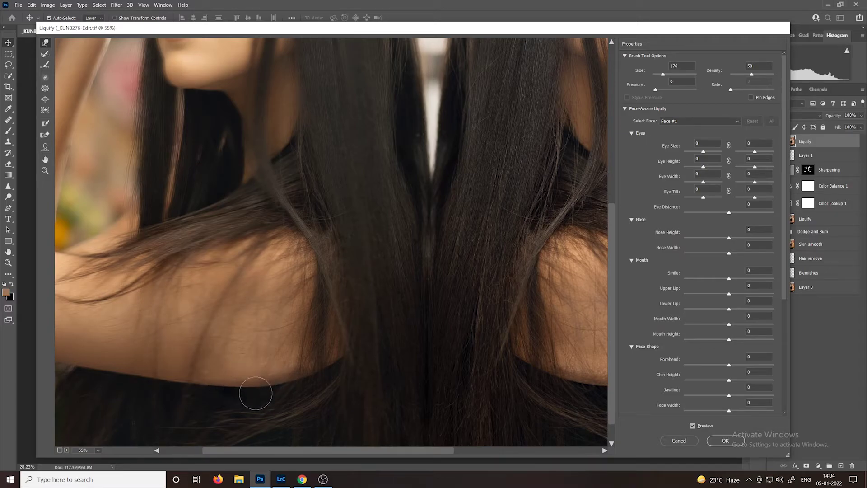
{"action": "scroll", "coordinate": [256, 393], "scroll_direction": "down", "scroll_amount": 1}
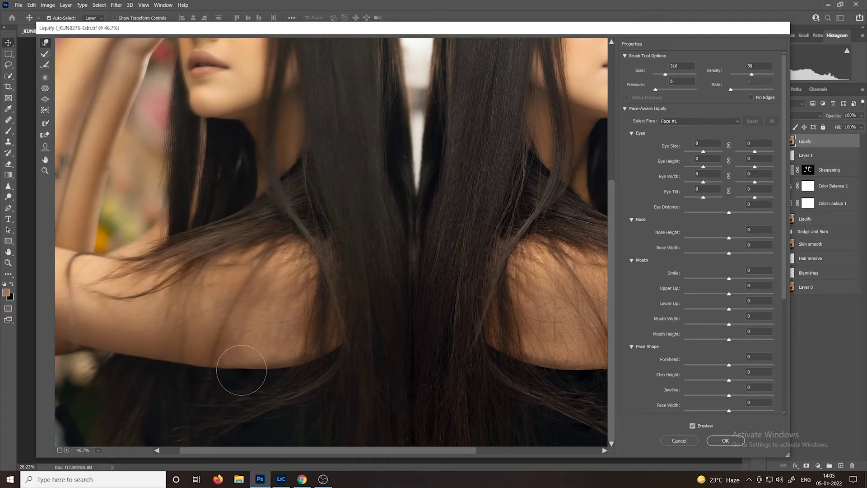
{"action": "scroll", "coordinate": [226, 369], "scroll_direction": "down", "scroll_amount": 3}
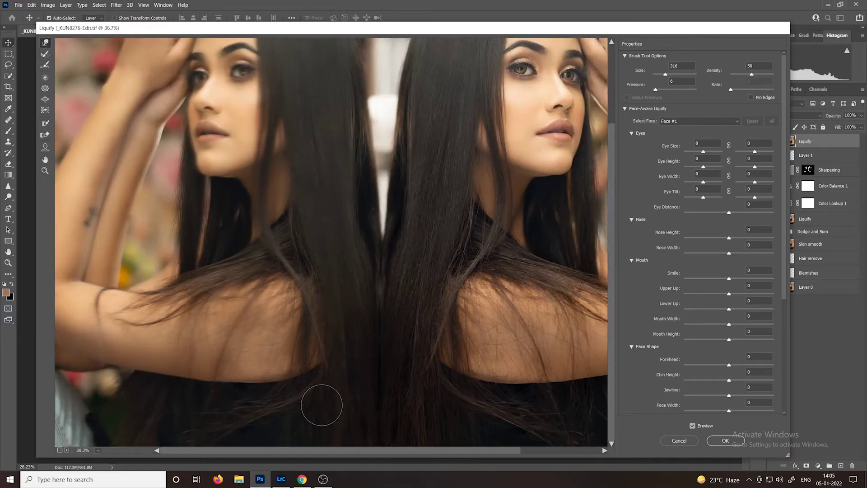
{"action": "scroll", "coordinate": [192, 399], "scroll_direction": "up", "scroll_amount": 4}
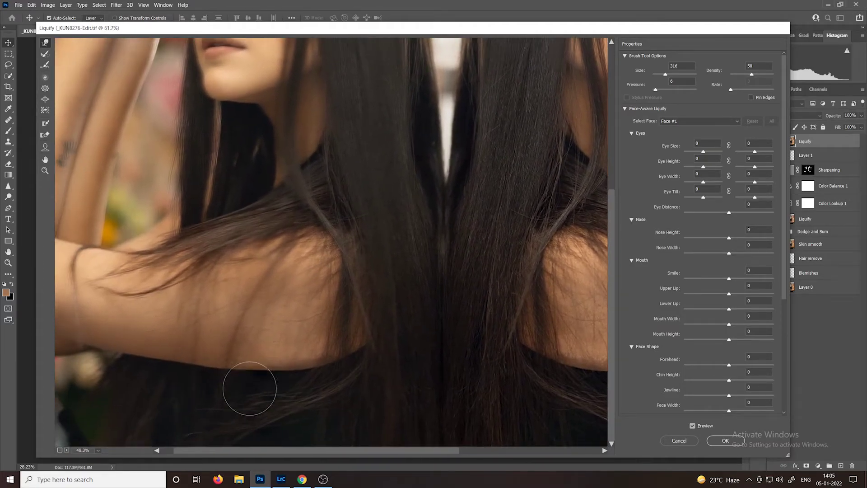
{"action": "scroll", "coordinate": [247, 388], "scroll_direction": "up", "scroll_amount": 2}
{"action": "left_click_drag", "start_coordinate": [244, 388], "coordinate": [208, 399]}
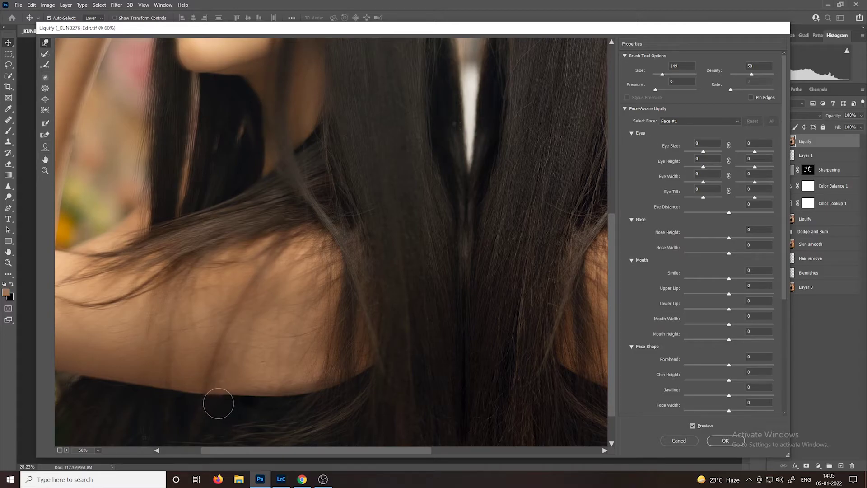
{"action": "left_click_drag", "start_coordinate": [253, 410], "coordinate": [284, 410], "text": "alt"}
Step: Finish the left woman's arm edge with a size 360 brush, apply the Liquify filter and compare the image without the top Liquify layer
{"action": "scroll", "coordinate": [316, 392], "scroll_direction": "down", "scroll_amount": 1}
{"action": "scroll", "coordinate": [319, 394], "scroll_direction": "down", "scroll_amount": 2}
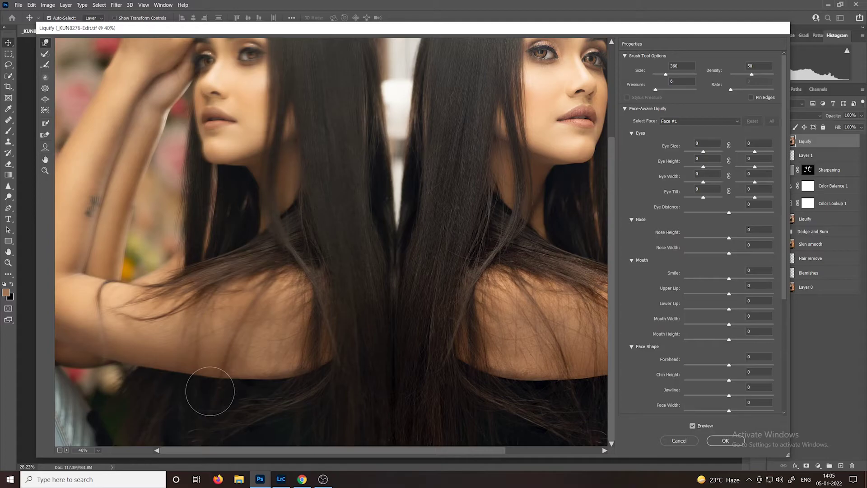
{"action": "scroll", "coordinate": [251, 399], "scroll_direction": "down", "scroll_amount": 1}
{"action": "scroll", "coordinate": [276, 407], "scroll_direction": "down", "scroll_amount": 1}
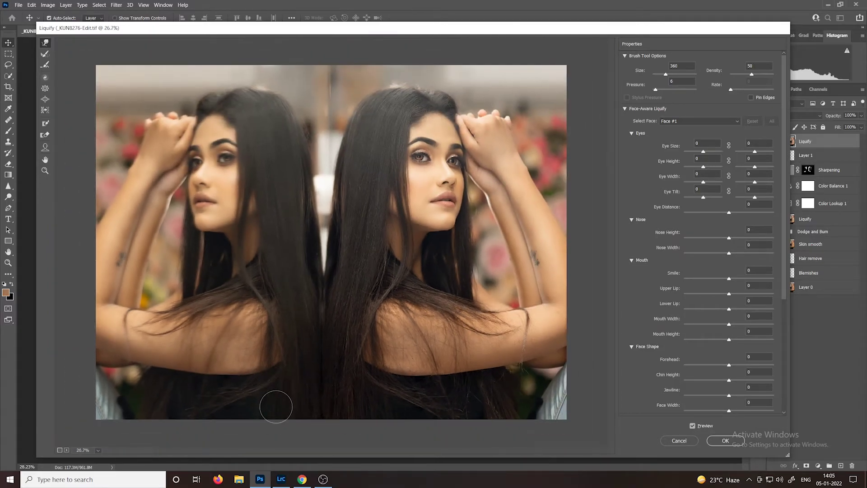
{"action": "scroll", "coordinate": [276, 406], "scroll_direction": "down", "scroll_amount": 1}
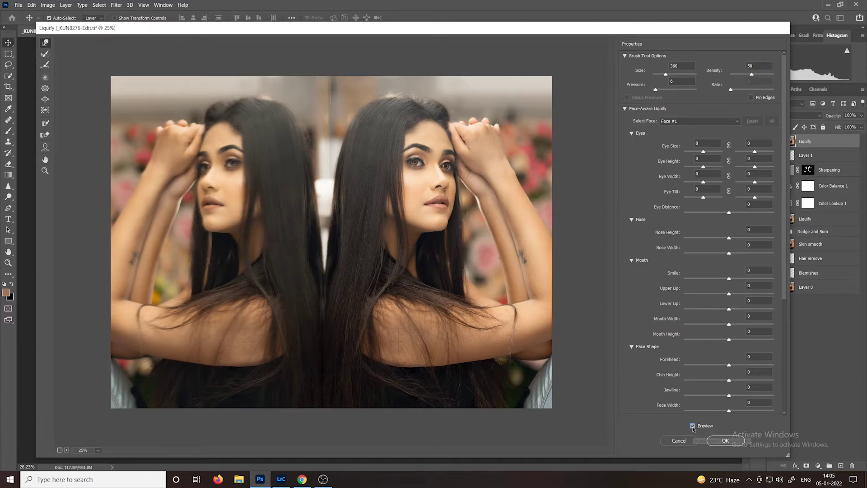
{"action": "left_click", "coordinate": [724, 442]}
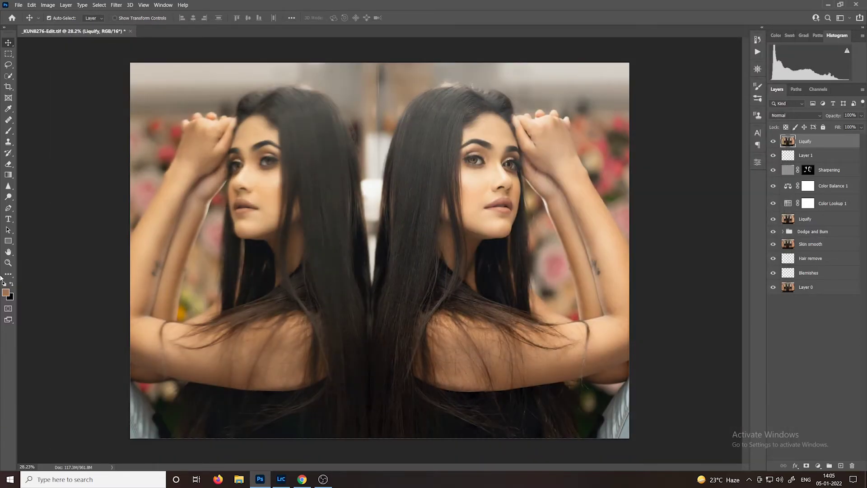
{"action": "left_click", "coordinate": [774, 142]}
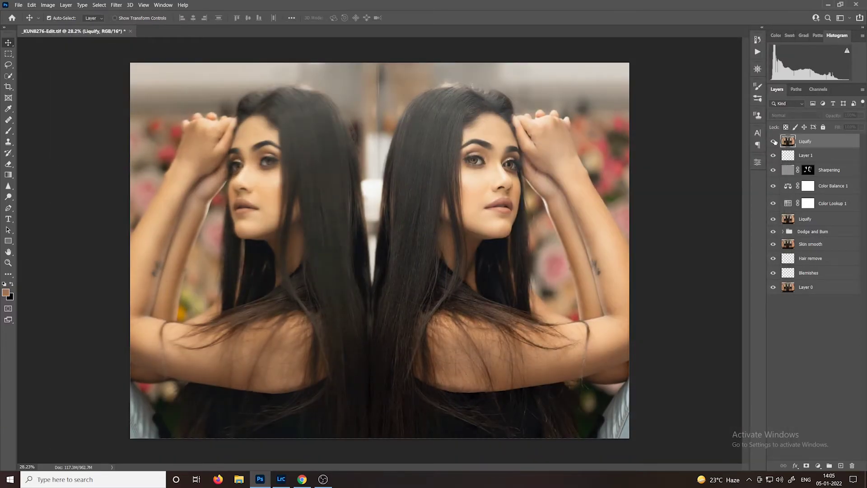
{"action": "left_click", "coordinate": [774, 142]}
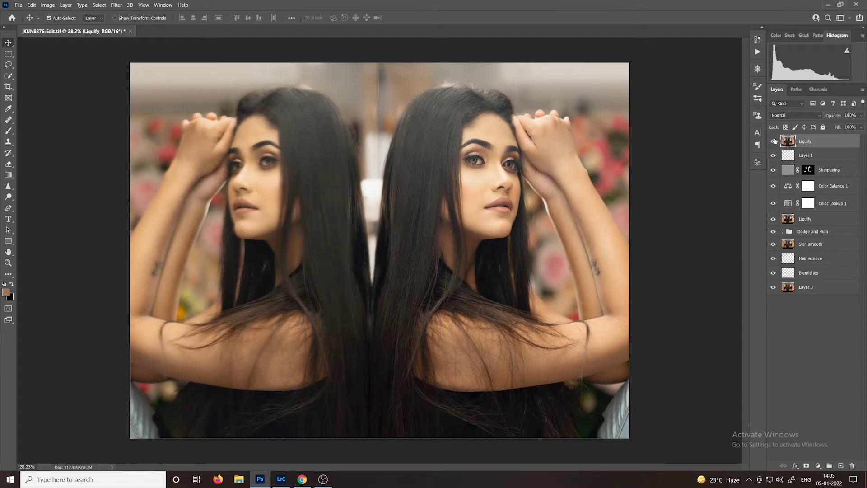
Step: Add a Curves adjustment layer above the Liquify layer and pull the RGB curve's midpoint down to darken the image
{"action": "left_click", "coordinate": [818, 466]}
{"action": "left_click", "coordinate": [813, 357]}
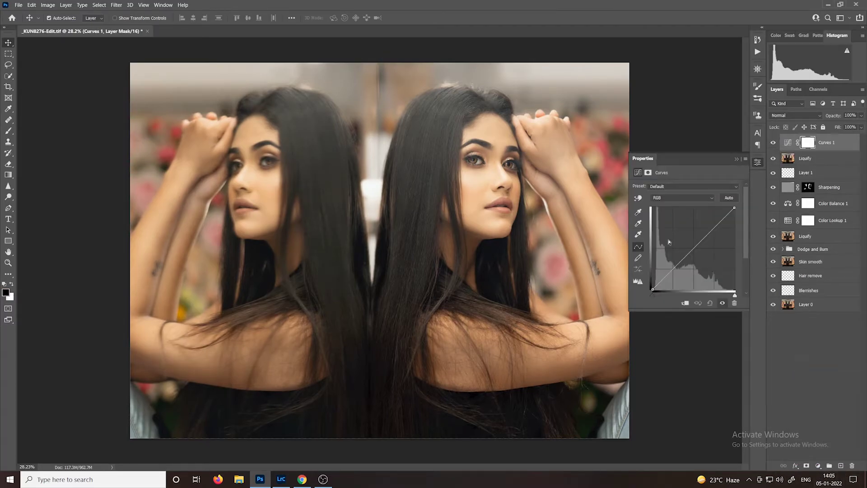
{"action": "left_click_drag", "start_coordinate": [694, 248], "coordinate": [695, 256]}
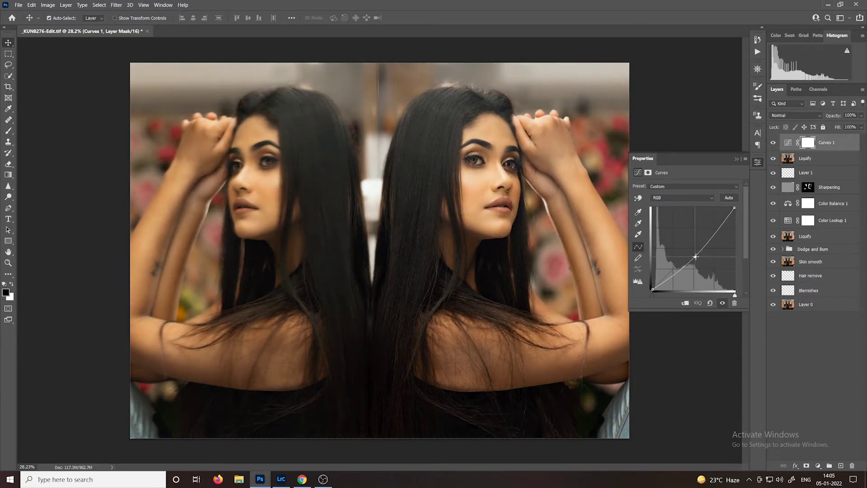
{"action": "left_click", "coordinate": [735, 158]}
Step: Invert the Curves layer's mask to black and rename the layer Burn
{"action": "key", "text": "ctrl+i"}
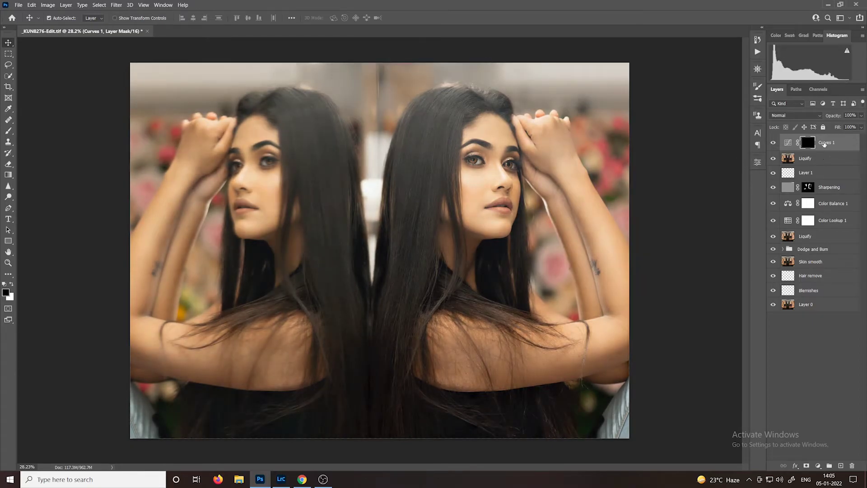
{"action": "double_click", "coordinate": [826, 142]}
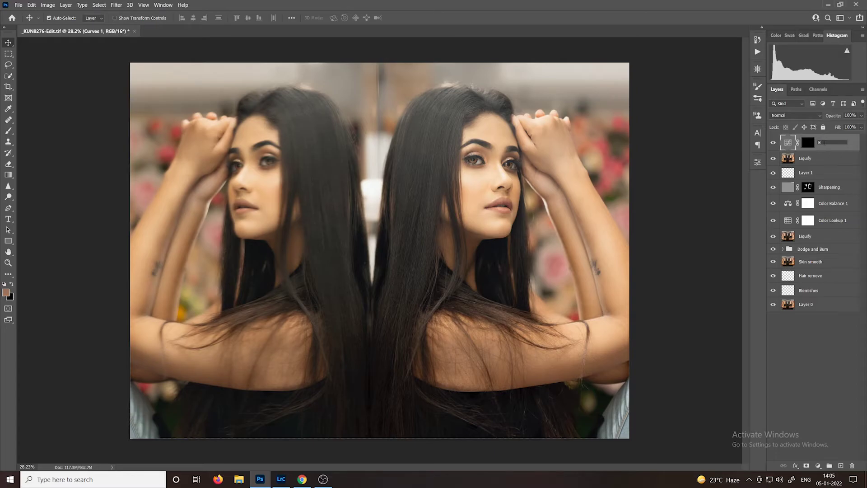
{"action": "type", "text": "Burn"}
{"action": "key", "text": "Return"}
Step: Paint white on the Burn mask along the right woman's lower arm edge using a 433 px brush at 5% flow
{"action": "left_click", "coordinate": [811, 147]}
{"action": "key", "text": "b"}
{"action": "left_click", "coordinate": [248, 18]}
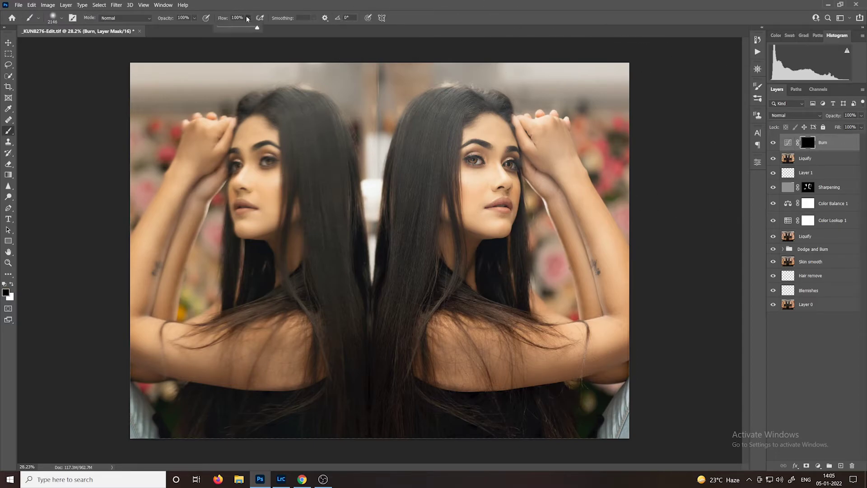
{"action": "left_click", "coordinate": [220, 17]}
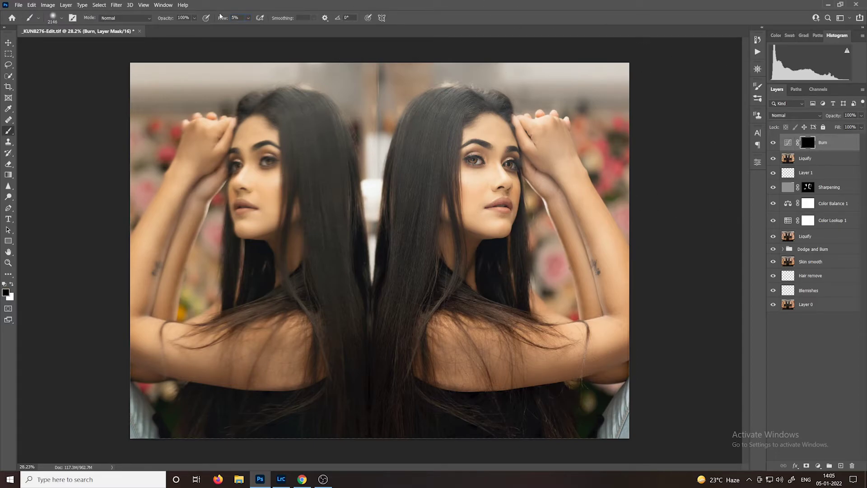
{"action": "mouse_move", "coordinate": [501, 353]}
{"action": "left_mouse_down"}
{"action": "mouse_move", "coordinate": [381, 358]}
{"action": "mouse_move", "coordinate": [393, 358]}
{"action": "left_mouse_up"}
{"action": "left_click_drag", "start_coordinate": [447, 349], "coordinate": [518, 385]}
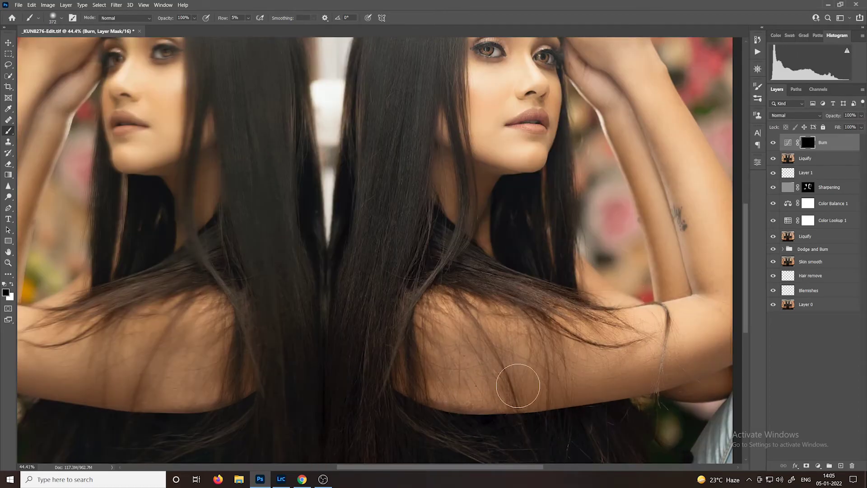
{"action": "scroll", "coordinate": [518, 386], "scroll_direction": "down", "scroll_amount": 3}
{"action": "mouse_move", "coordinate": [474, 315]}
{"action": "left_mouse_down"}
{"action": "mouse_move", "coordinate": [488, 317]}
{"action": "mouse_move", "coordinate": [521, 285]}
{"action": "left_mouse_up"}
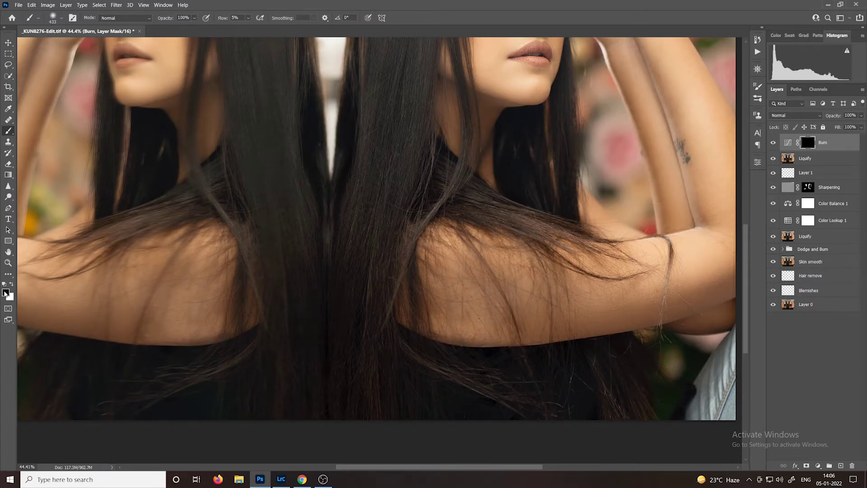
{"action": "left_click", "coordinate": [12, 285]}
{"action": "mouse_move", "coordinate": [437, 325]}
{"action": "left_mouse_down"}
{"action": "mouse_move", "coordinate": [555, 332]}
{"action": "mouse_move", "coordinate": [451, 326]}
{"action": "mouse_move", "coordinate": [510, 324]}
{"action": "mouse_move", "coordinate": [464, 325]}
{"action": "mouse_move", "coordinate": [476, 327]}
{"action": "mouse_move", "coordinate": [497, 321]}
{"action": "mouse_move", "coordinate": [455, 316]}
{"action": "mouse_move", "coordinate": [499, 325]}
{"action": "mouse_move", "coordinate": [433, 329]}
{"action": "left_mouse_up"}
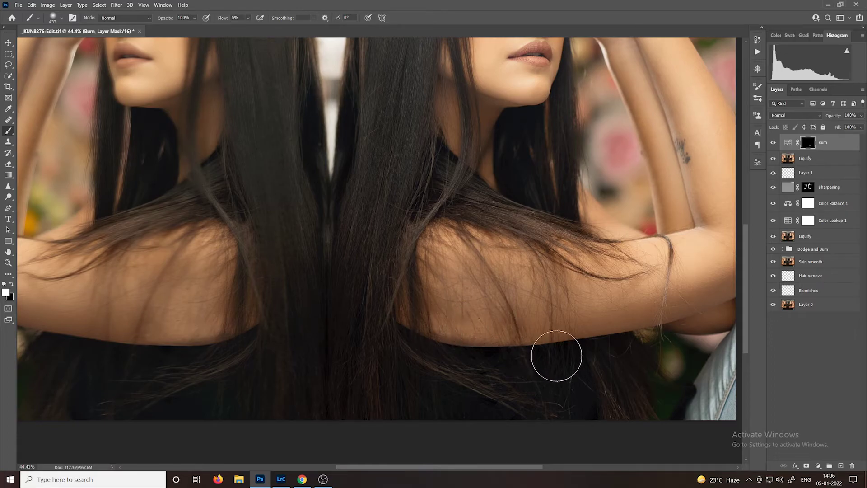
Step: Compare the whole portrait with the Burn layer hidden and shown
{"action": "scroll", "coordinate": [557, 356], "scroll_direction": "down", "scroll_amount": 4}
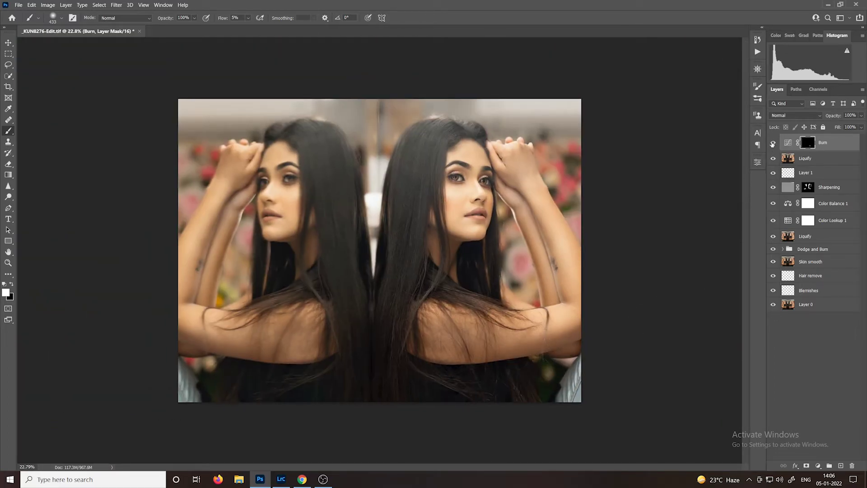
{"action": "left_click", "coordinate": [773, 143]}
{"action": "left_click", "coordinate": [772, 143]}
{"action": "left_click", "coordinate": [773, 143]}
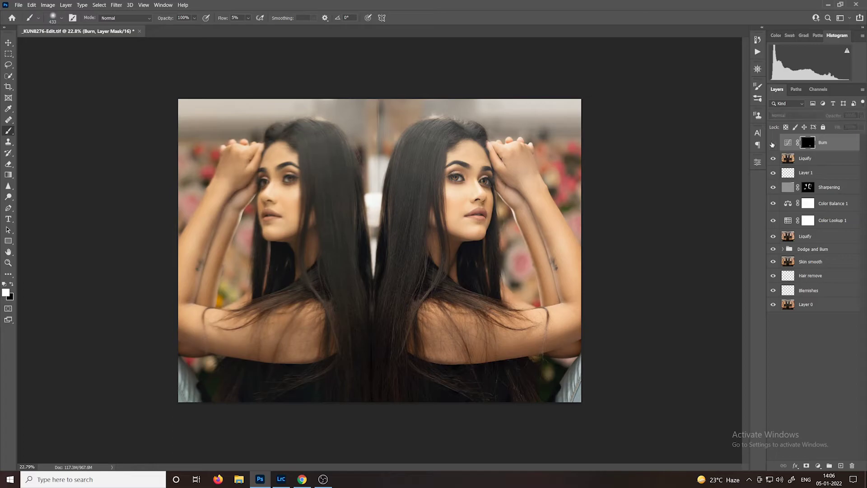
{"action": "left_click", "coordinate": [773, 143]}
{"action": "left_click", "coordinate": [773, 143]}
{"action": "left_click", "coordinate": [772, 144]}
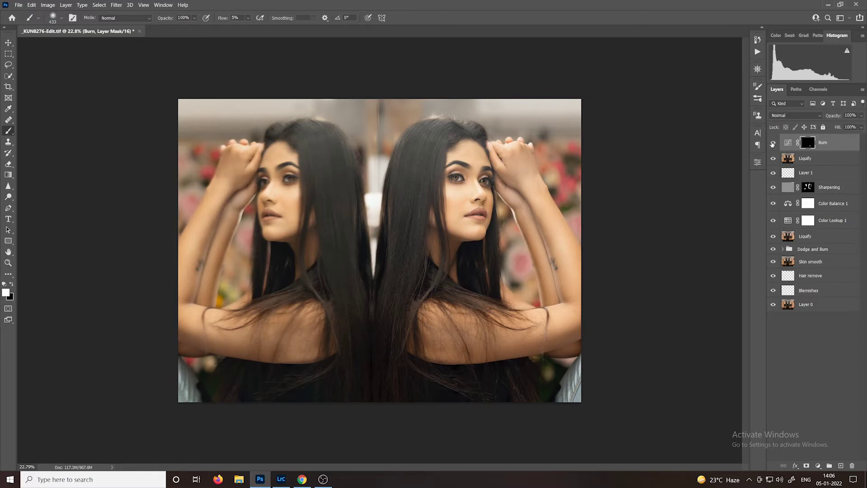
Step: Add a Curves adjustment layer above the Burn layer and raise the RGB curve's midpoint to brighten the image
{"action": "left_click", "coordinate": [817, 465]}
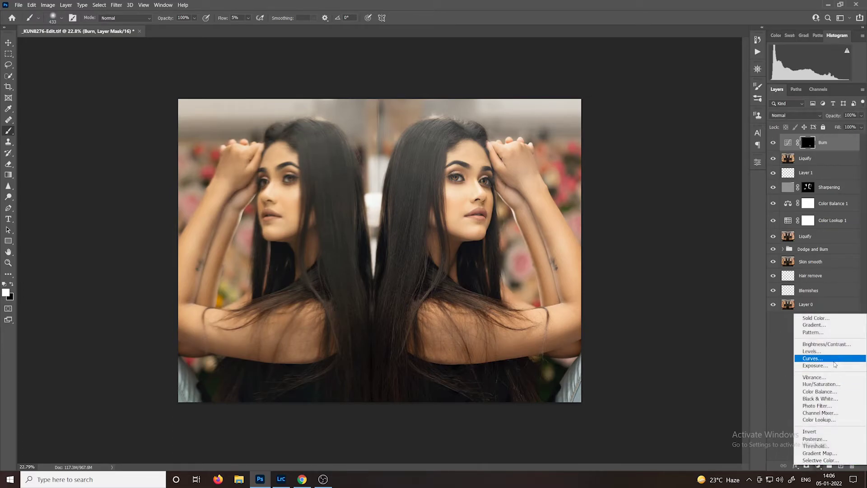
{"action": "left_click", "coordinate": [813, 366]}
{"action": "left_click_drag", "start_coordinate": [692, 247], "coordinate": [691, 243]}
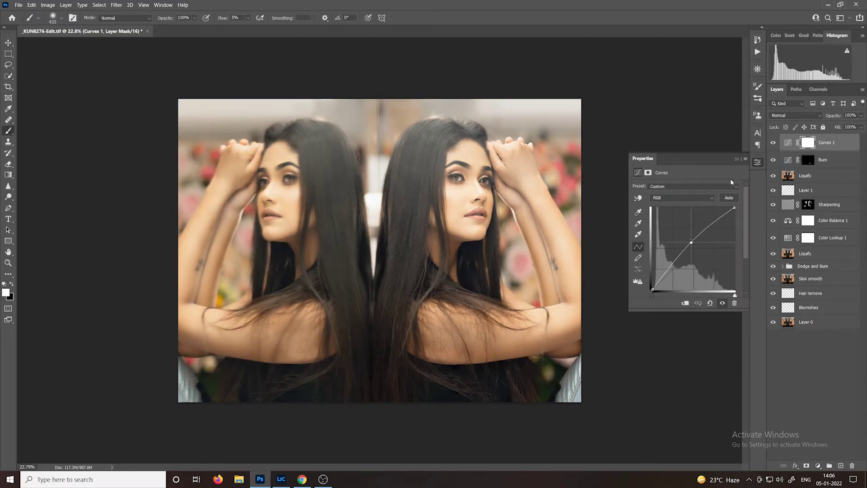
{"action": "left_click", "coordinate": [736, 159]}
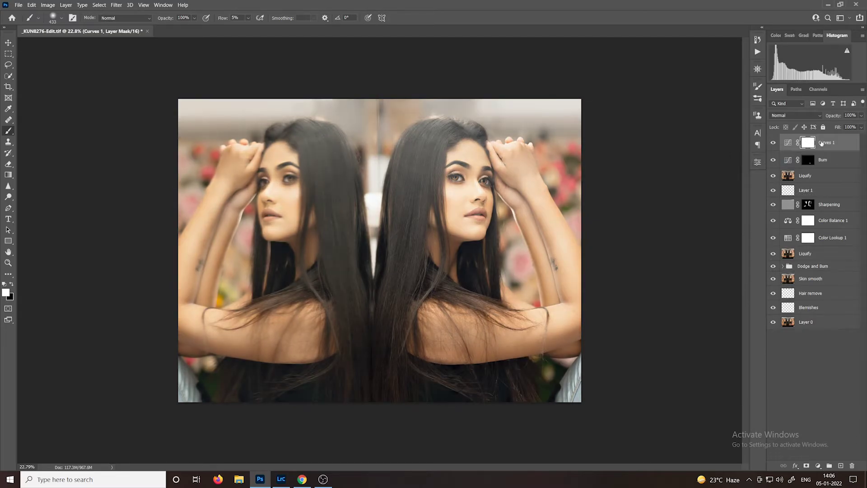
Step: Rename the brightening Curves layer Dodge and invert its mask to black
{"action": "double_click", "coordinate": [824, 143]}
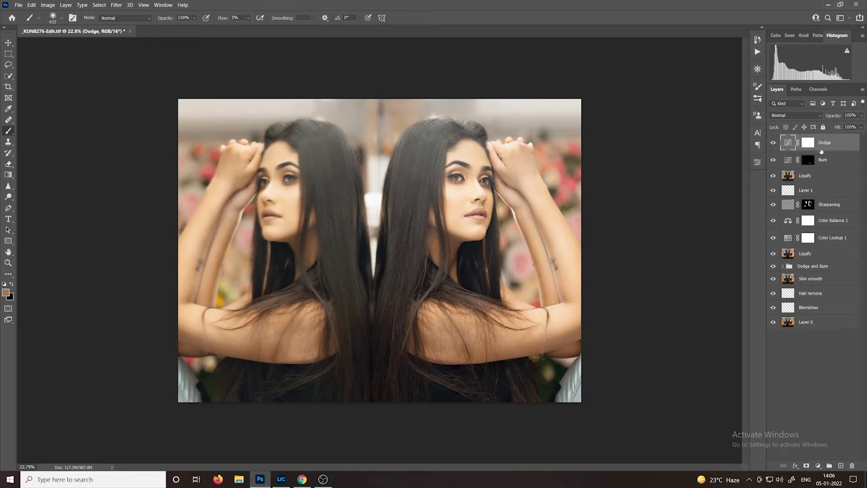
{"action": "left_click", "coordinate": [807, 144]}
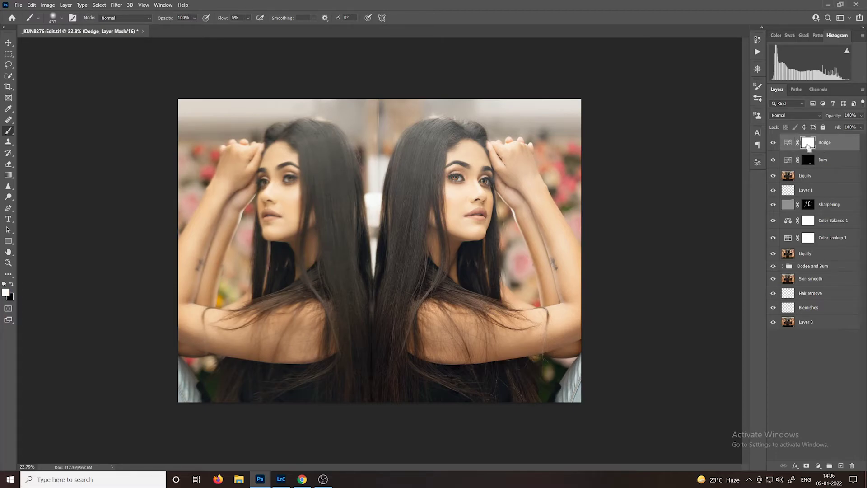
{"action": "key", "text": "ctrl+i"}
Step: Paint white on the Dodge mask over the right woman's upper arm at 5% flow, checking it against the Burn layer
{"action": "key", "text": "ctrl+plus"}
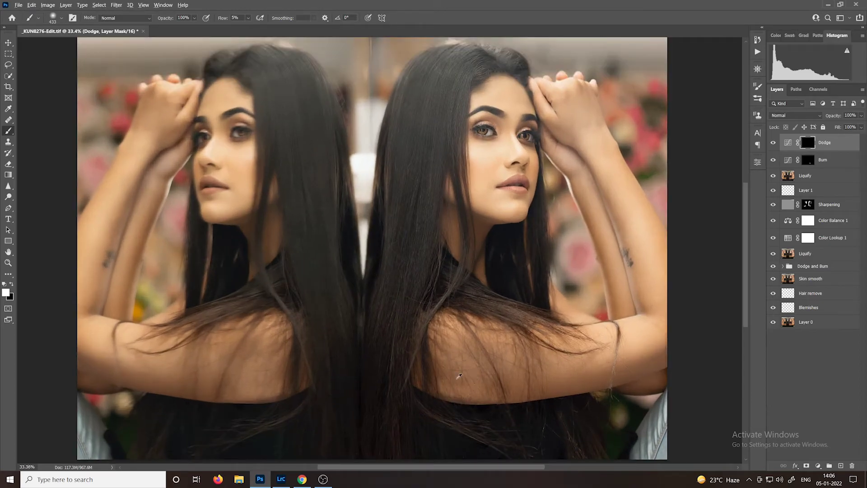
{"action": "key", "text": "bracketright"}
{"action": "mouse_move", "coordinate": [480, 365]}
{"action": "left_mouse_down"}
{"action": "mouse_move", "coordinate": [532, 363]}
{"action": "mouse_move", "coordinate": [450, 361]}
{"action": "mouse_move", "coordinate": [530, 368]}
{"action": "left_mouse_up"}
{"action": "scroll", "coordinate": [528, 402], "scroll_direction": "down", "scroll_amount": 3}
{"action": "scroll", "coordinate": [498, 392], "scroll_direction": "up", "scroll_amount": 3}
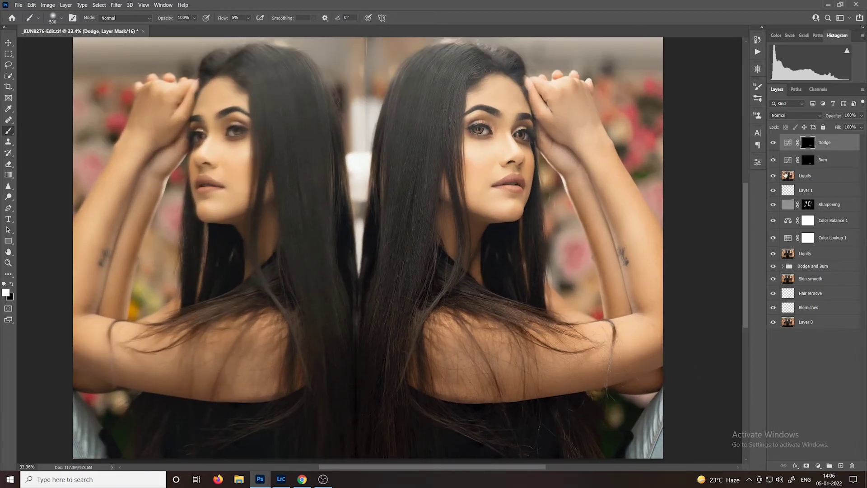
{"action": "left_click", "coordinate": [774, 160]}
{"action": "left_click", "coordinate": [773, 160]}
{"action": "left_click_drag", "start_coordinate": [461, 400], "coordinate": [451, 400], "text": "alt"}
{"action": "scroll", "coordinate": [460, 400], "scroll_direction": "up", "scroll_amount": 2}
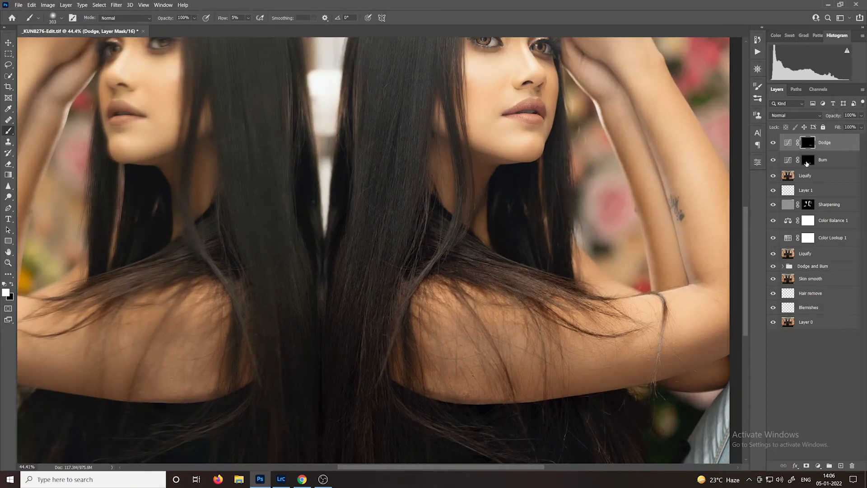
Step: Paint white on the Burn mask along the right woman's lower arm edge with a 437 px brush at 5% flow
{"action": "key", "text": "alt+bracketleft"}
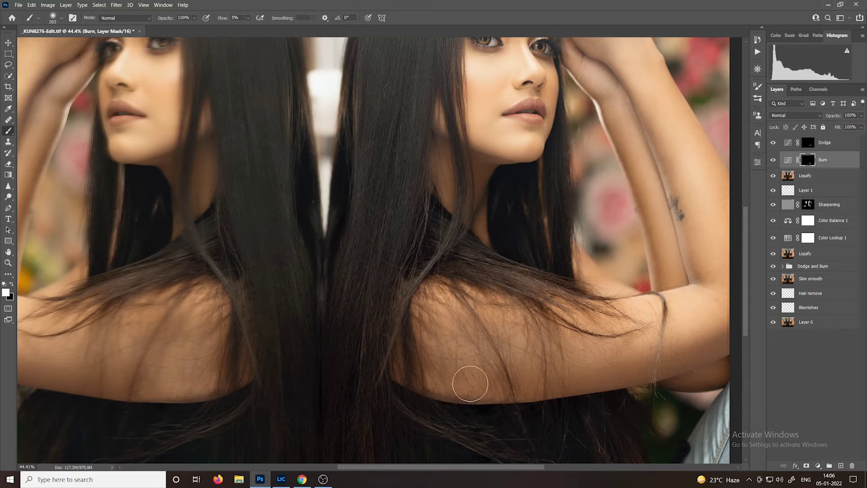
{"action": "mouse_move", "coordinate": [490, 415]}
{"action": "left_mouse_down", "text": "alt"}
{"action": "mouse_move", "coordinate": [513, 420]}
{"action": "mouse_move", "coordinate": [506, 417]}
{"action": "left_mouse_up", "text": "alt"}
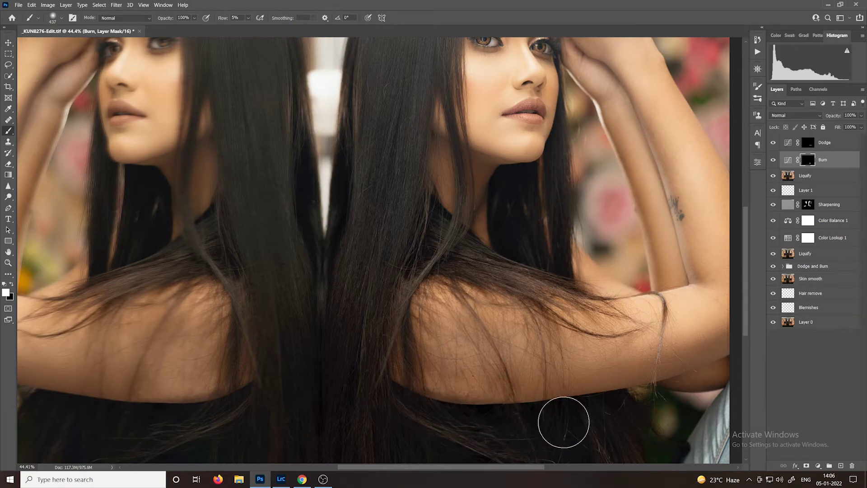
{"action": "scroll", "coordinate": [561, 418], "scroll_direction": "down", "scroll_amount": 3}
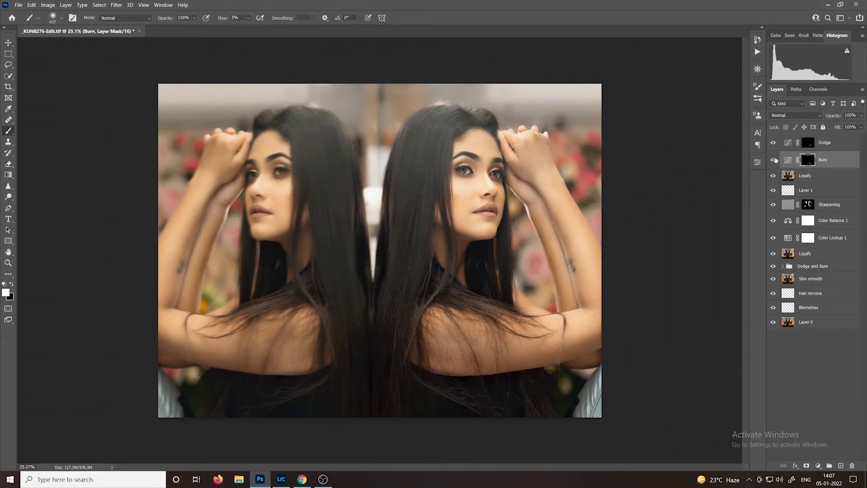
{"action": "left_click", "coordinate": [773, 159]}
Step: Group the Dodge and Burn layers, name the group DB, and compare the portrait with it hidden and shown
{"action": "left_click", "coordinate": [840, 143]}
{"action": "left_click", "coordinate": [841, 161], "text": "shift"}
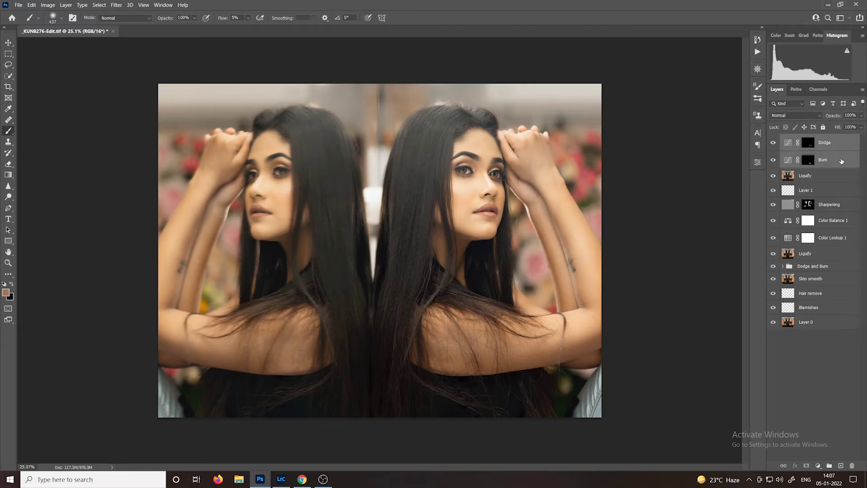
{"action": "key", "text": "ctrl+g"}
{"action": "double_click", "coordinate": [805, 140]}
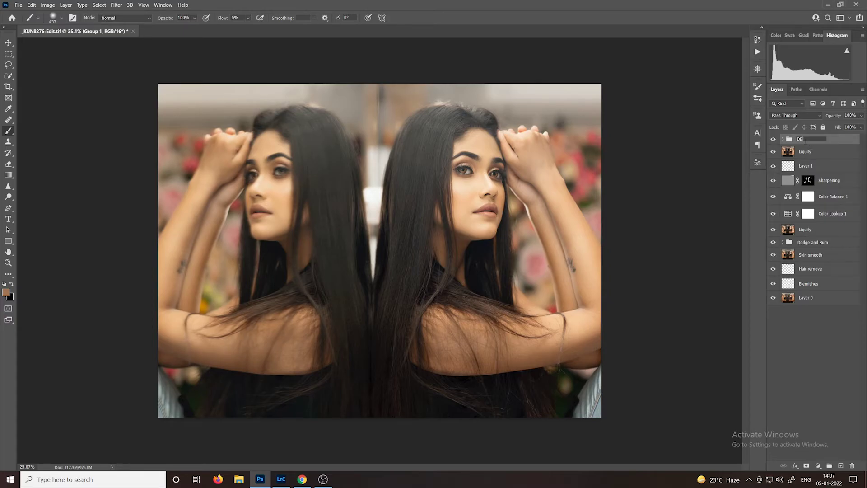
{"action": "key", "text": "Return"}
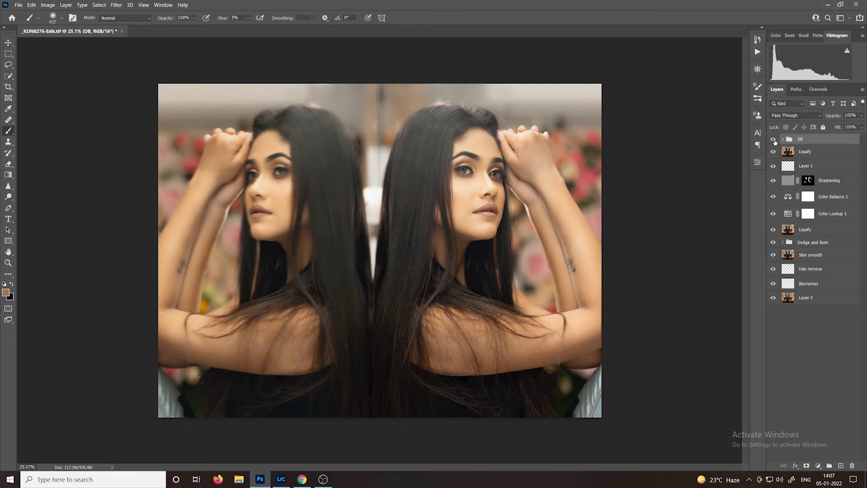
{"action": "left_click", "coordinate": [774, 140]}
{"action": "left_click", "coordinate": [774, 140]}
Step: Group DB with the Liquify layer below it and compare the portrait with the new group hidden and shown
{"action": "left_click", "coordinate": [831, 154], "text": "shift"}
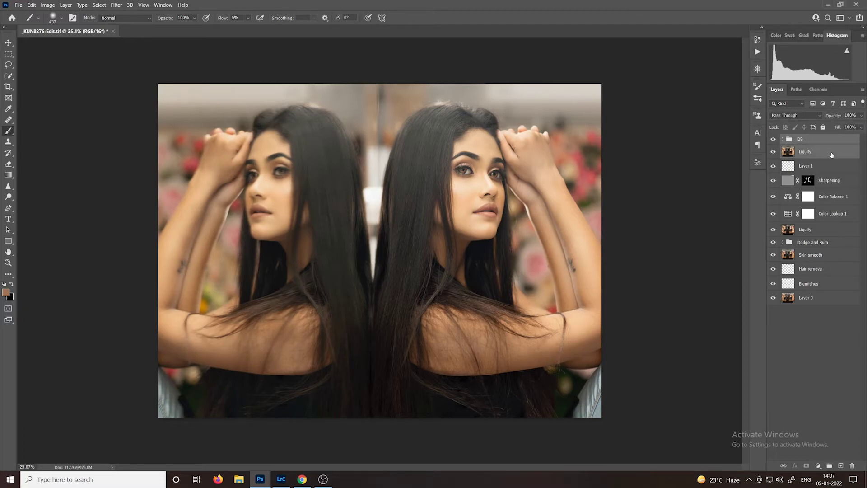
{"action": "key", "text": "ctrl+g"}
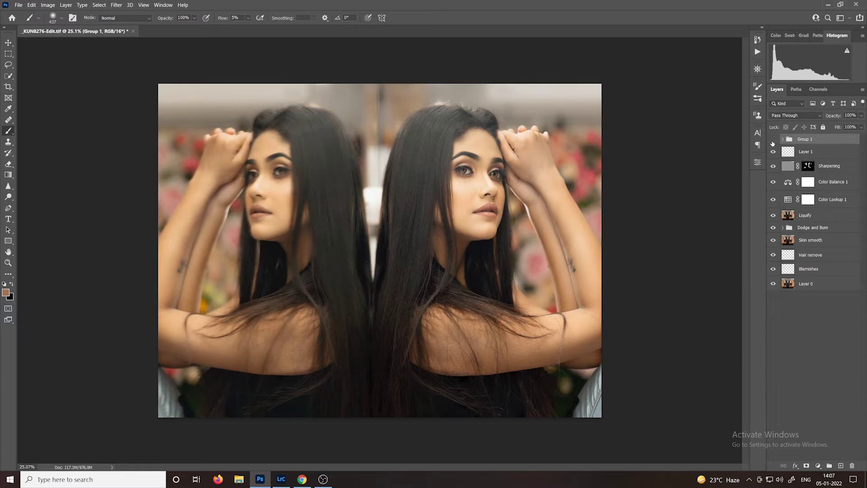
{"action": "left_click", "coordinate": [772, 143]}
{"action": "left_click", "coordinate": [772, 140]}
{"action": "left_click", "coordinate": [772, 140]}
{"action": "left_click", "coordinate": [772, 140]}
{"action": "left_click", "coordinate": [772, 140]}
{"action": "left_click", "coordinate": [772, 140]}
{"action": "scroll", "coordinate": [655, 346], "scroll_direction": "down", "scroll_amount": 2}
{"action": "scroll", "coordinate": [655, 345], "scroll_direction": "up", "scroll_amount": 2}
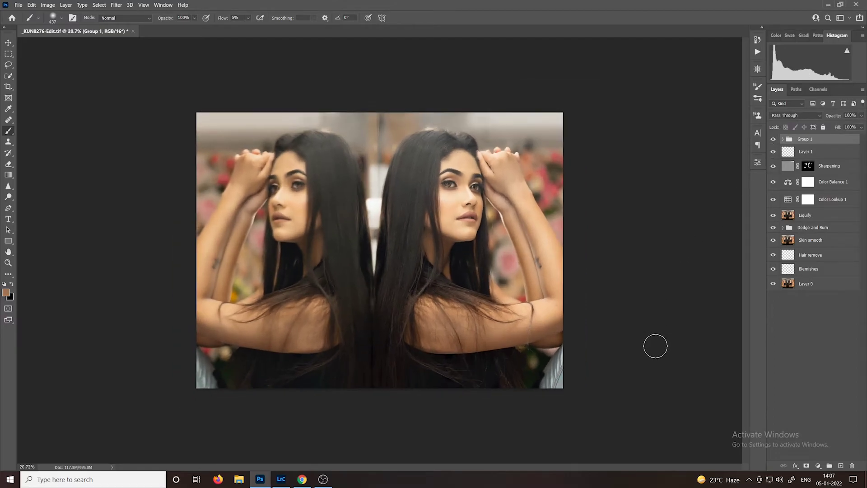
Step: Paint white on the Dodge mask along the right woman's lower arm edge with a smaller brush, comparing with the layer hidden
{"action": "left_click", "coordinate": [9, 46]}
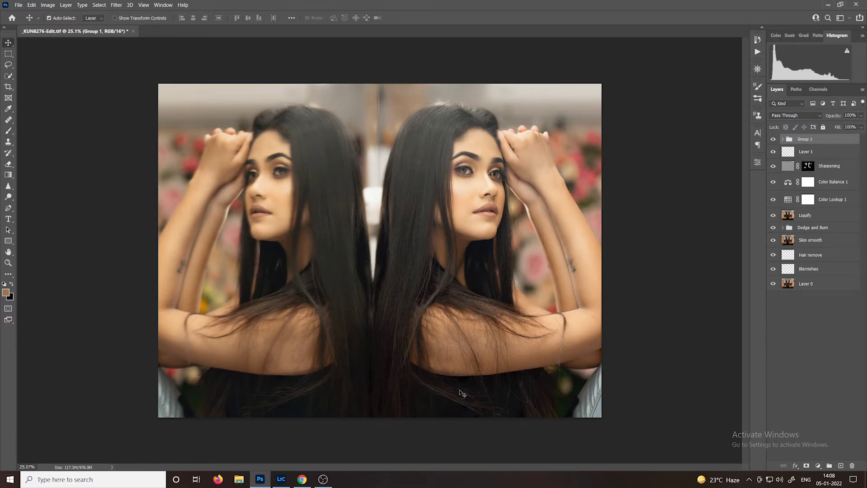
{"action": "scroll", "coordinate": [480, 396], "scroll_direction": "up", "scroll_amount": 3}
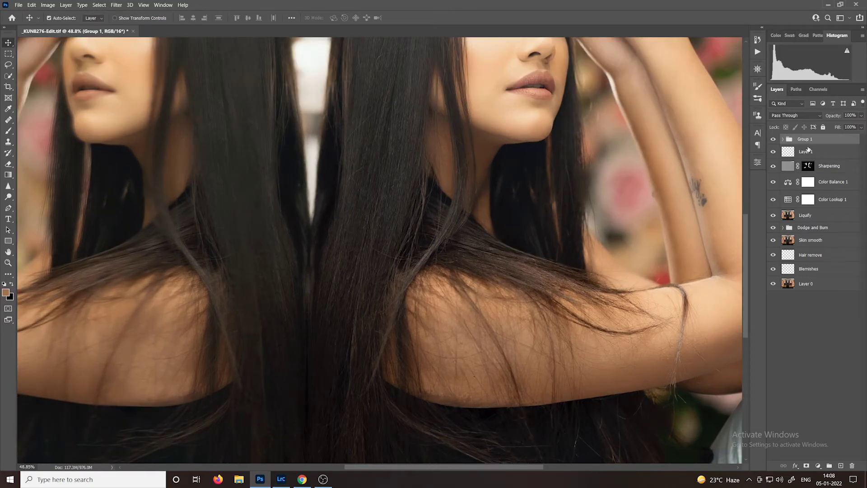
{"action": "left_click", "coordinate": [784, 139]}
{"action": "left_click", "coordinate": [825, 182]}
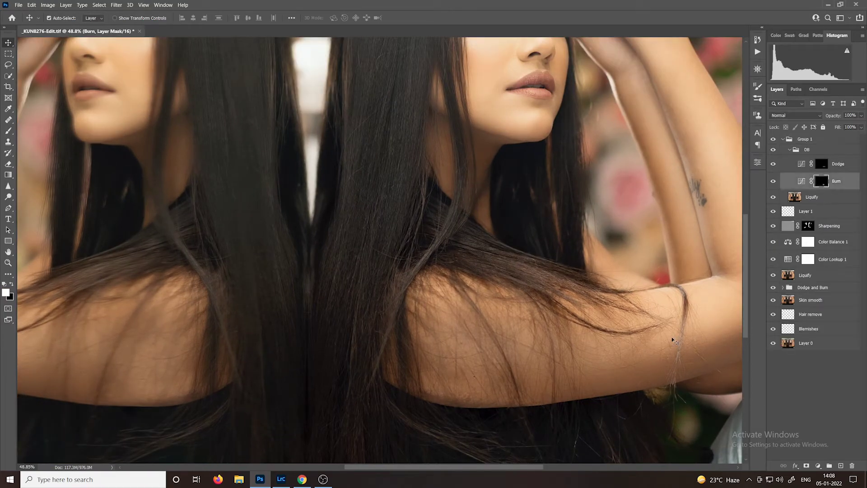
{"action": "left_click_drag", "start_coordinate": [299, 364], "coordinate": [326, 310]}
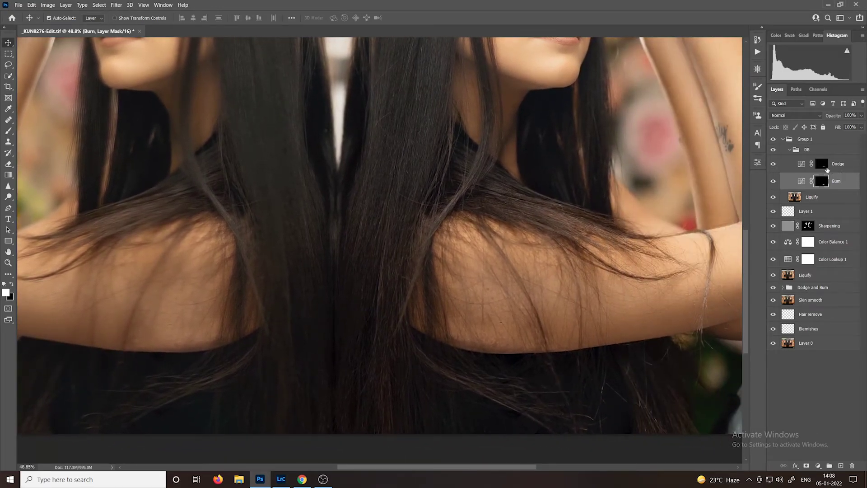
{"action": "left_click", "coordinate": [824, 166]}
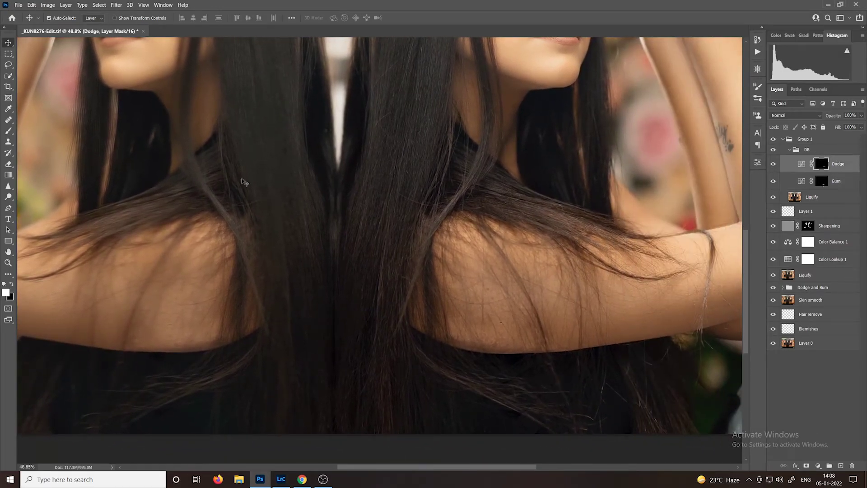
{"action": "left_click", "coordinate": [8, 130]}
{"action": "key", "text": "bracketleft"}
{"action": "key", "text": "bracketleft"}
{"action": "key", "text": "bracketleft"}
{"action": "key", "text": "bracketleft"}
{"action": "key", "text": "bracketleft"}
{"action": "key", "text": "bracketleft"}
{"action": "key", "text": "bracketleft"}
{"action": "key", "text": "bracketleft"}
{"action": "key", "text": "bracketleft"}
{"action": "key", "text": "bracketleft"}
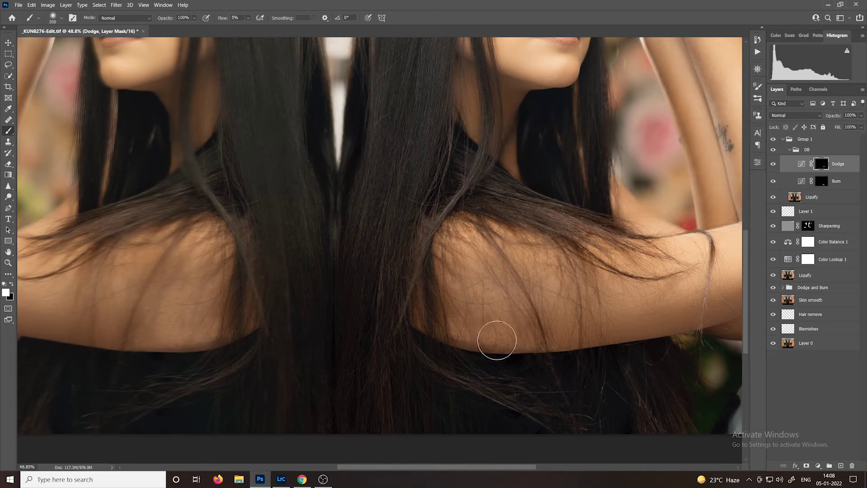
{"action": "key", "text": "bracketleft"}
{"action": "mouse_move", "coordinate": [473, 344]}
{"action": "left_mouse_down"}
{"action": "mouse_move", "coordinate": [542, 346]}
{"action": "mouse_move", "coordinate": [475, 349]}
{"action": "mouse_move", "coordinate": [455, 340]}
{"action": "mouse_move", "coordinate": [540, 345]}
{"action": "mouse_move", "coordinate": [452, 348]}
{"action": "mouse_move", "coordinate": [448, 340]}
{"action": "mouse_move", "coordinate": [535, 346]}
{"action": "left_mouse_up"}
{"action": "left_click", "coordinate": [774, 164]}
{"action": "left_click", "coordinate": [773, 164]}
Step: Paint white on the Dodge mask along the left woman's lower arm edge with a 175 px brush at 5% flow
{"action": "key", "text": "bracketright"}
{"action": "key", "text": "bracketright"}
{"action": "key", "text": "bracketright"}
{"action": "left_click_drag", "start_coordinate": [232, 373], "coordinate": [420, 368]}
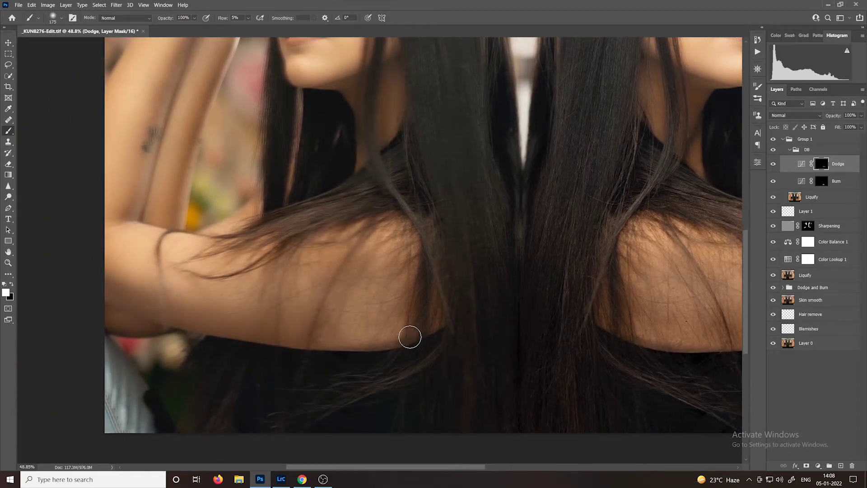
{"action": "mouse_move", "coordinate": [410, 337]}
{"action": "left_mouse_down"}
{"action": "mouse_move", "coordinate": [338, 344]}
{"action": "mouse_move", "coordinate": [416, 333]}
{"action": "mouse_move", "coordinate": [334, 348]}
{"action": "left_mouse_up"}
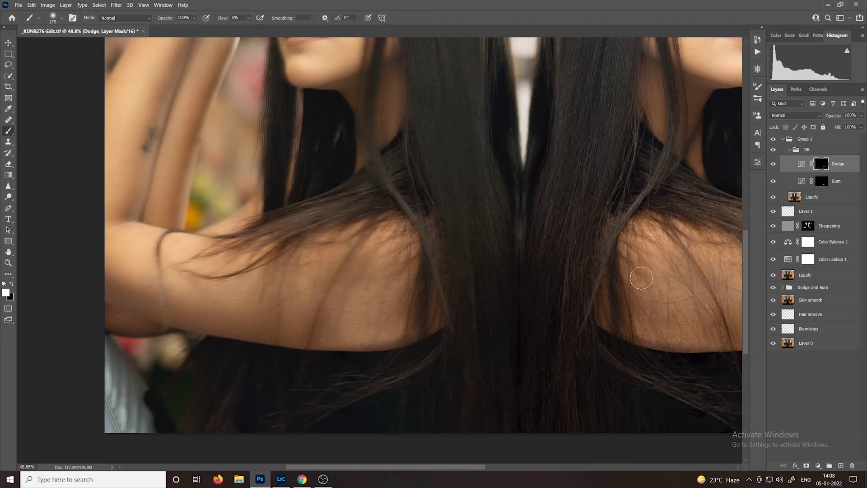
Step: Paint white on the Burn mask across the lower part of the left woman's upper arm with a 300 px brush
{"action": "left_click", "coordinate": [821, 182]}
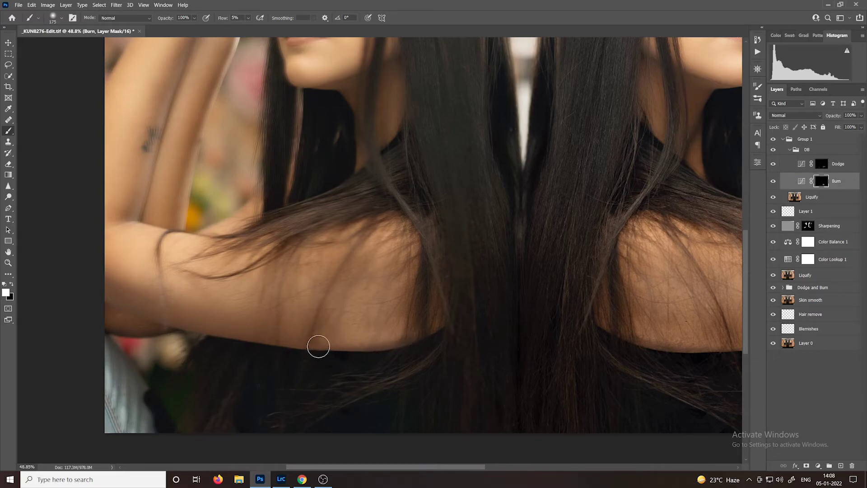
{"action": "key", "text": "bracketright"}
{"action": "key", "text": "bracketright"}
{"action": "key", "text": "bracketright"}
{"action": "mouse_move", "coordinate": [323, 337]}
{"action": "left_mouse_down"}
{"action": "mouse_move", "coordinate": [291, 327]}
{"action": "mouse_move", "coordinate": [407, 323]}
{"action": "mouse_move", "coordinate": [335, 331]}
{"action": "mouse_move", "coordinate": [429, 314]}
{"action": "mouse_move", "coordinate": [317, 330]}
{"action": "mouse_move", "coordinate": [478, 297]}
{"action": "mouse_move", "coordinate": [415, 317]}
{"action": "mouse_move", "coordinate": [328, 325]}
{"action": "mouse_move", "coordinate": [422, 315]}
{"action": "mouse_move", "coordinate": [365, 333]}
{"action": "mouse_move", "coordinate": [403, 336]}
{"action": "left_mouse_up"}
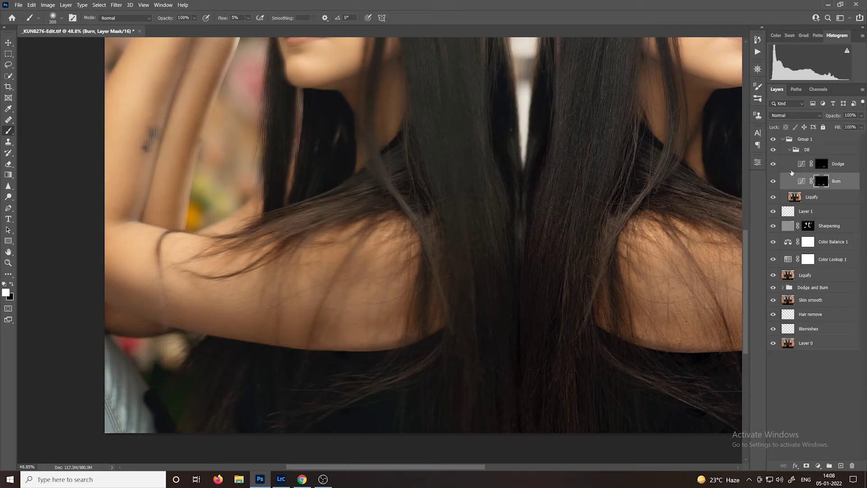
Step: Paint white on the Dodge mask across the middle of the left woman's upper arm with a 400 px brush
{"action": "left_click", "coordinate": [821, 164]}
{"action": "key", "text": "bracketright"}
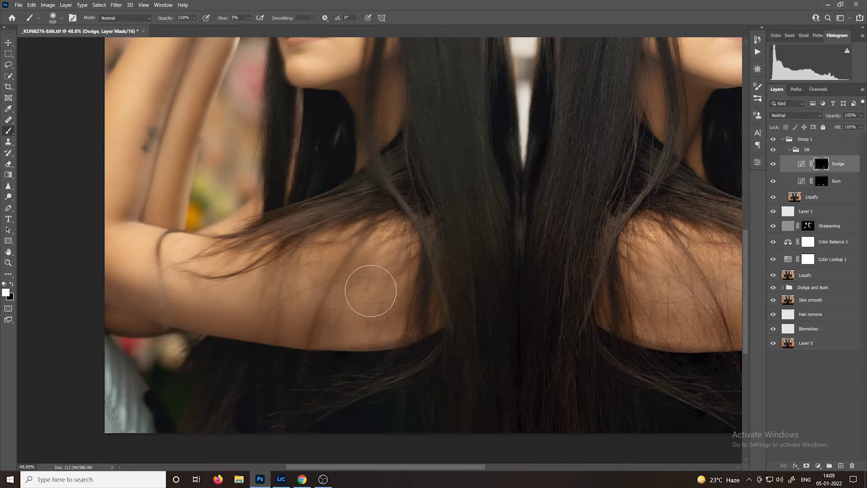
{"action": "mouse_move", "coordinate": [370, 290]}
{"action": "left_mouse_down"}
{"action": "mouse_move", "coordinate": [318, 294]}
{"action": "mouse_move", "coordinate": [403, 284]}
{"action": "mouse_move", "coordinate": [230, 292]}
{"action": "mouse_move", "coordinate": [373, 298]}
{"action": "mouse_move", "coordinate": [410, 289]}
{"action": "mouse_move", "coordinate": [286, 294]}
{"action": "left_mouse_up"}
Step: Refine the Burn and Dodge masks along the arms' lower edges, reducing the brush to 125 px for the Dodge mask
{"action": "left_click", "coordinate": [821, 186]}
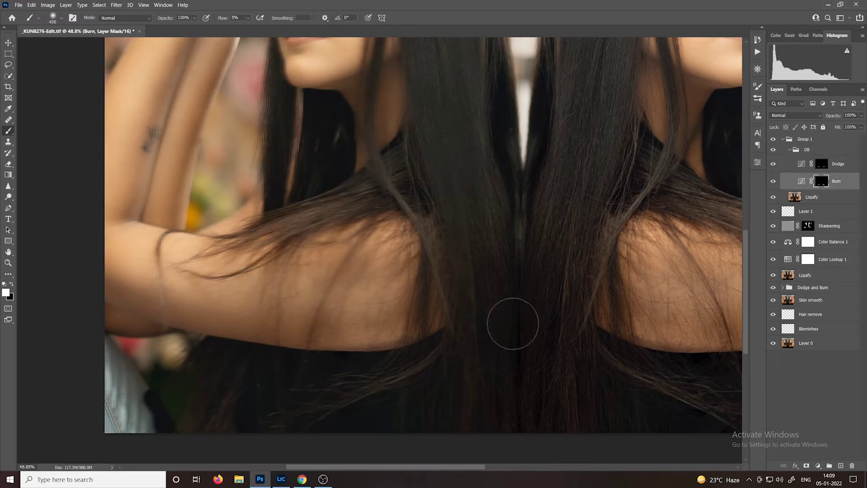
{"action": "key", "text": "bracketleft"}
{"action": "key", "text": "bracketleft"}
{"action": "key", "text": "bracketleft"}
{"action": "key", "text": "bracketleft"}
{"action": "left_click", "coordinate": [822, 163]}
{"action": "key", "text": "bracketright"}
{"action": "key", "text": "bracketleft"}
{"action": "key", "text": "bracketleft"}
{"action": "key", "text": "bracketleft"}
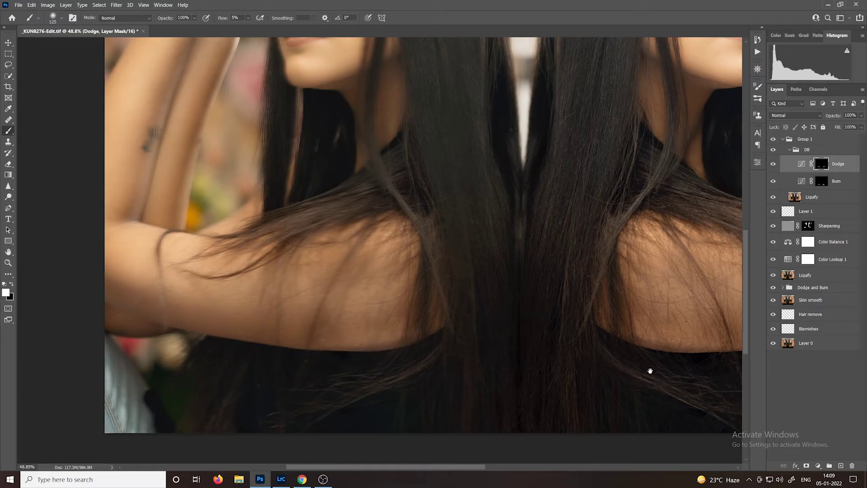
{"action": "left_click_drag", "start_coordinate": [650, 367], "coordinate": [432, 354]}
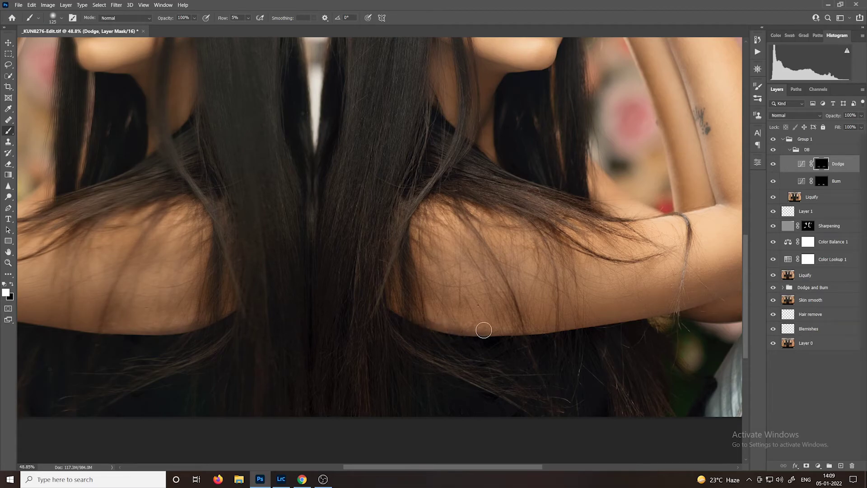
Step: Collapse Group 1 and compare the whole portrait with the group hidden and shown
{"action": "key", "text": "ctrl+0"}
{"action": "scroll", "coordinate": [546, 361], "scroll_direction": "down", "scroll_amount": 3}
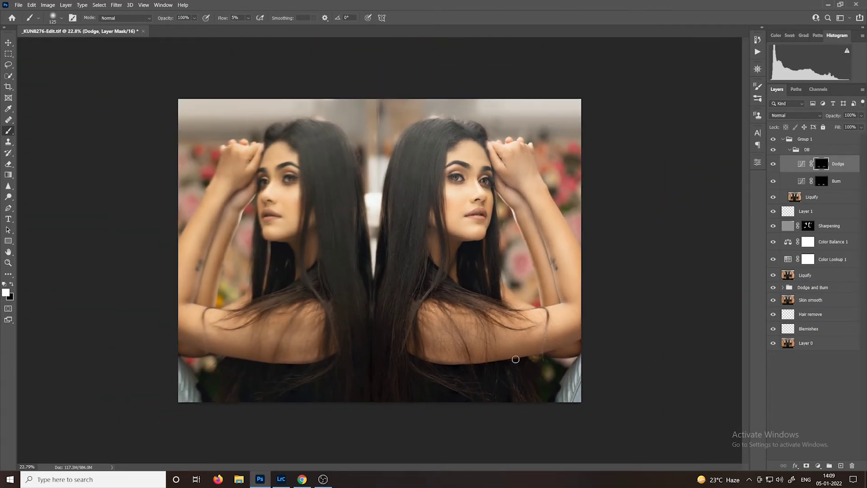
{"action": "scroll", "coordinate": [514, 358], "scroll_direction": "up", "scroll_amount": 1}
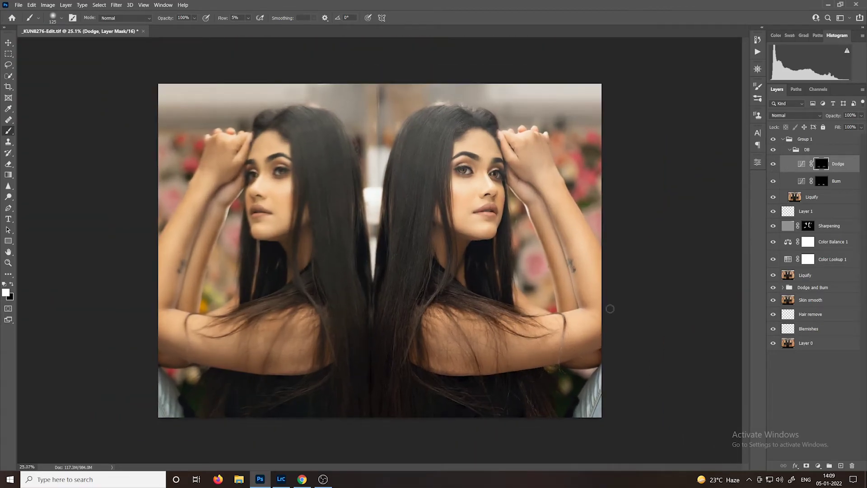
{"action": "left_click", "coordinate": [785, 140]}
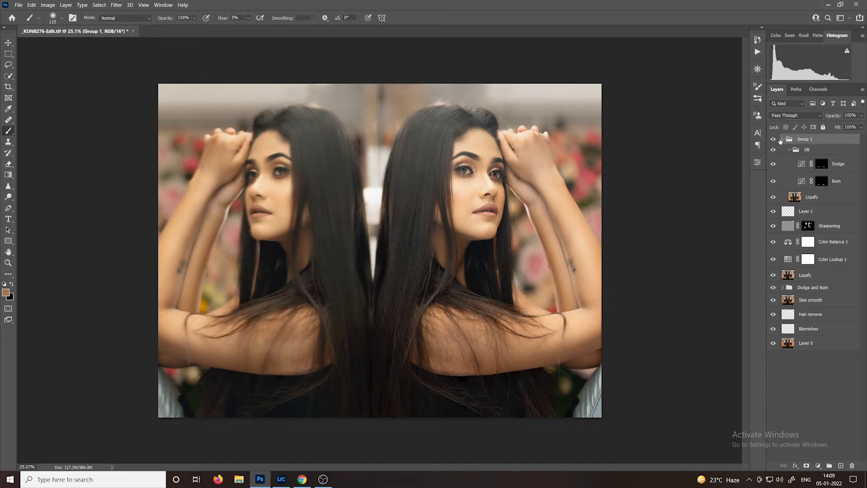
{"action": "left_click", "coordinate": [782, 139]}
{"action": "left_click", "coordinate": [773, 140]}
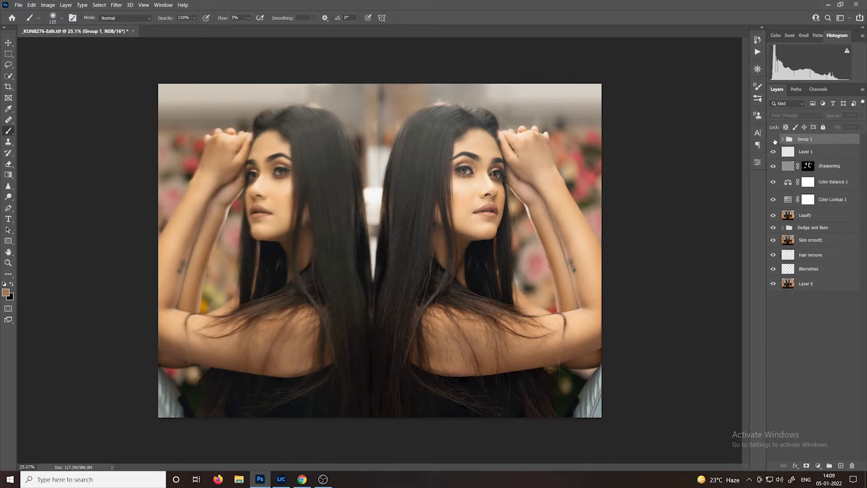
{"action": "left_click", "coordinate": [774, 140]}
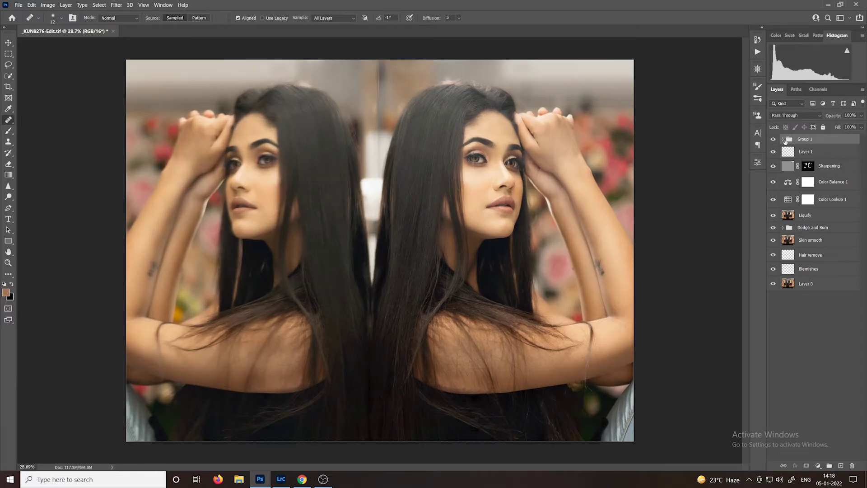
{"action": "scroll", "coordinate": [492, 345], "scroll_direction": "up", "scroll_amount": 3}
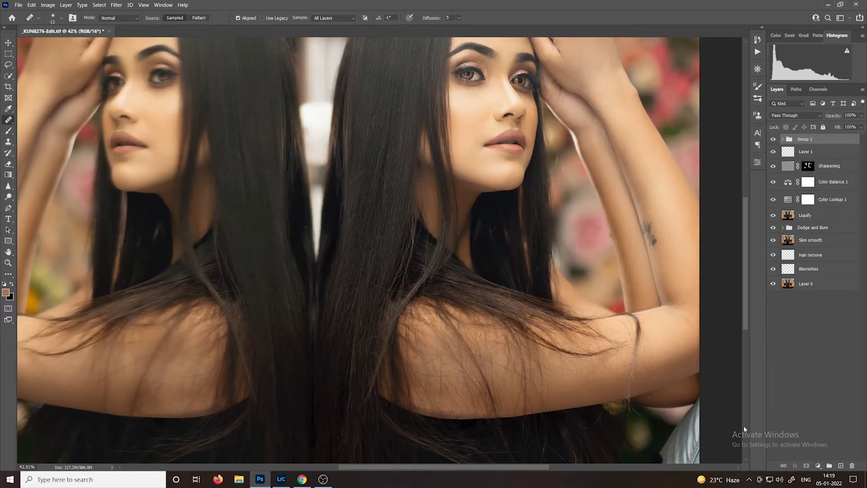
Step: Add an empty layer above Group 1 and heal the dark spot and rough skin low on the right woman's upper arm, using a 48 px Healing Brush
{"action": "left_click", "coordinate": [840, 465]}
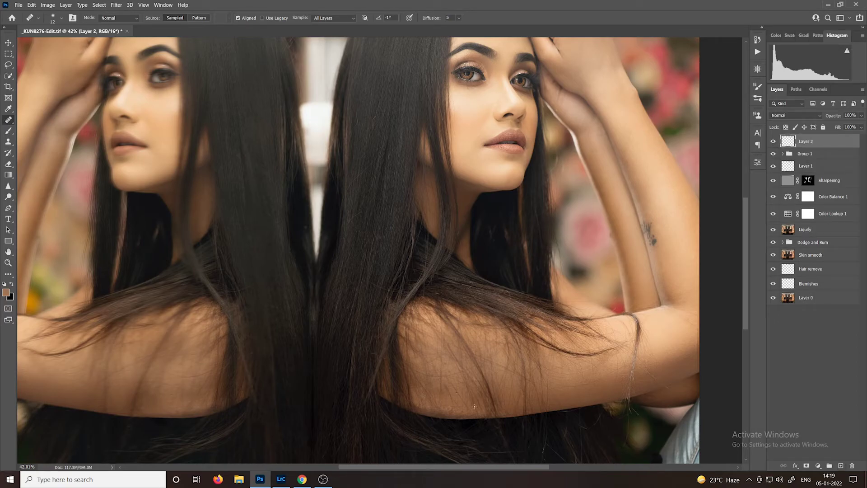
{"action": "scroll", "coordinate": [474, 407], "scroll_direction": "up", "scroll_amount": 4}
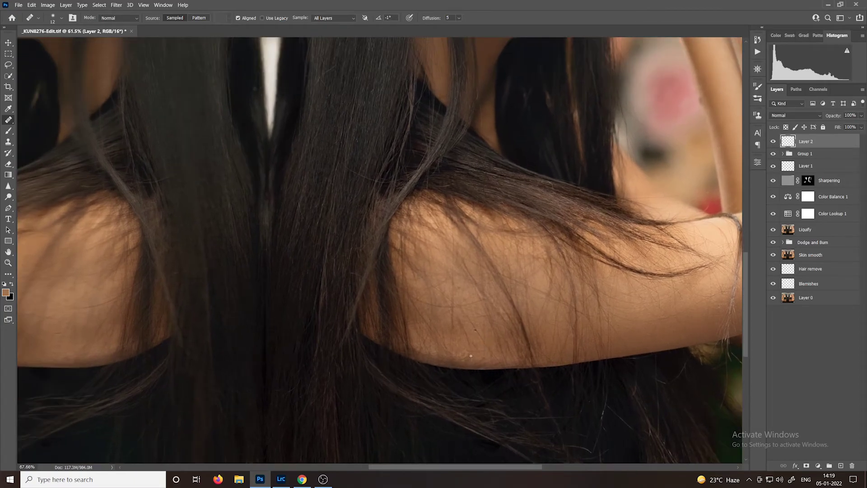
{"action": "scroll", "coordinate": [472, 354], "scroll_direction": "up", "scroll_amount": 4}
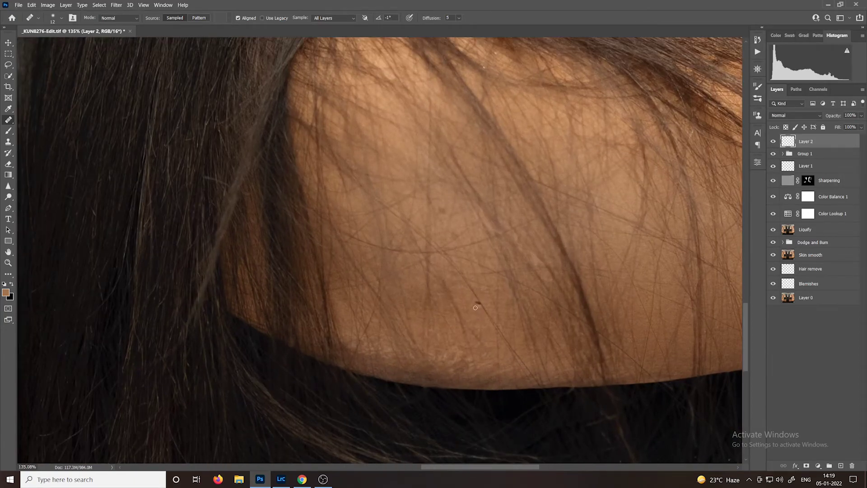
{"action": "right_click", "coordinate": [482, 341], "text": "alt"}
{"action": "mouse_move", "coordinate": [490, 352]}
{"action": "left_mouse_down"}
{"action": "mouse_move", "coordinate": [386, 344]}
{"action": "mouse_move", "coordinate": [483, 343]}
{"action": "mouse_move", "coordinate": [462, 337]}
{"action": "mouse_move", "coordinate": [455, 354]}
{"action": "mouse_move", "coordinate": [425, 357]}
{"action": "left_mouse_up"}
{"action": "left_click", "coordinate": [462, 336], "text": "alt"}
{"action": "left_click", "coordinate": [493, 347], "text": "alt"}
Step: Heal the remaining rough skin along the lower edge of the right woman's upper arm on Layer 2
{"action": "mouse_move", "coordinate": [491, 359]}
{"action": "left_mouse_down"}
{"action": "mouse_move", "coordinate": [461, 365]}
{"action": "mouse_move", "coordinate": [549, 348]}
{"action": "left_mouse_up"}
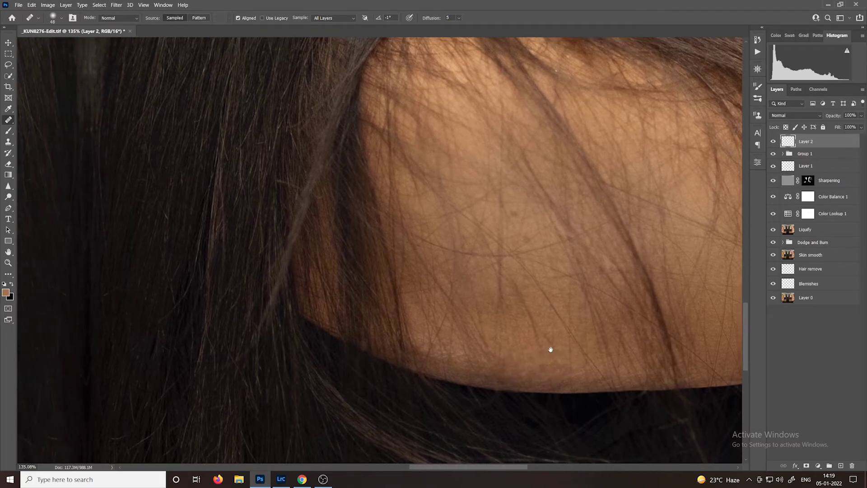
{"action": "left_click", "coordinate": [460, 345], "text": "alt"}
{"action": "left_click_drag", "start_coordinate": [461, 356], "coordinate": [410, 346]}
{"action": "left_click", "coordinate": [422, 331], "text": "alt"}
{"action": "left_click", "coordinate": [579, 369], "text": "alt"}
{"action": "left_click_drag", "start_coordinate": [570, 377], "coordinate": [494, 381]}
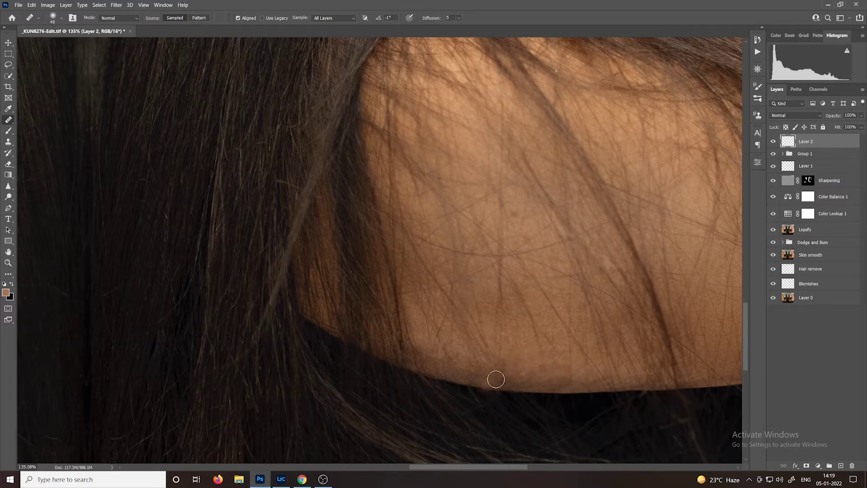
{"action": "left_click", "coordinate": [513, 353], "text": "alt"}
{"action": "left_click_drag", "start_coordinate": [541, 362], "coordinate": [528, 378]}
{"action": "left_click", "coordinate": [480, 346], "text": "alt"}
{"action": "left_click", "coordinate": [484, 358]}
Step: Compare the whole portrait with Layer 2 hidden and shown
{"action": "scroll", "coordinate": [560, 369], "scroll_direction": "down", "scroll_amount": 5}
{"action": "scroll", "coordinate": [585, 366], "scroll_direction": "down", "scroll_amount": 3}
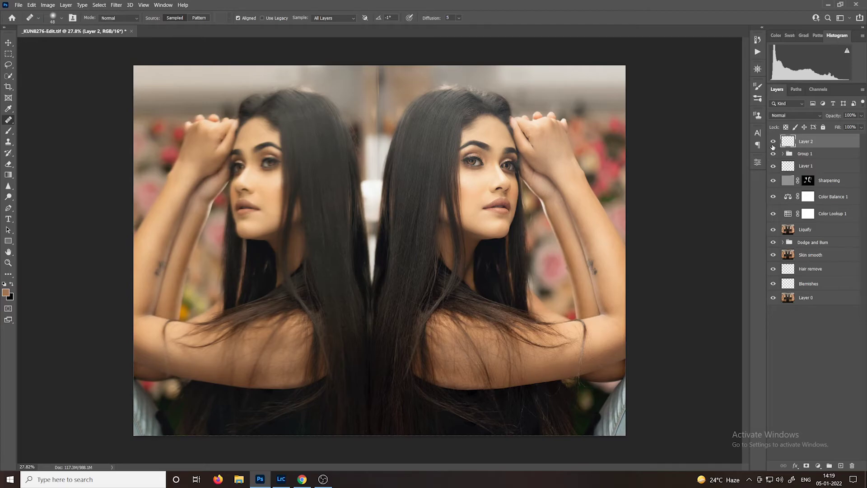
{"action": "left_click", "coordinate": [773, 143]}
{"action": "left_click", "coordinate": [773, 143]}
{"action": "left_click", "coordinate": [773, 142]}
{"action": "left_click", "coordinate": [773, 142]}
Step: Inspect the healed lower edge of the right woman's upper arm up close and recheck the full portrait with and without Layer 2
{"action": "scroll", "coordinate": [469, 422], "scroll_direction": "up", "scroll_amount": 3}
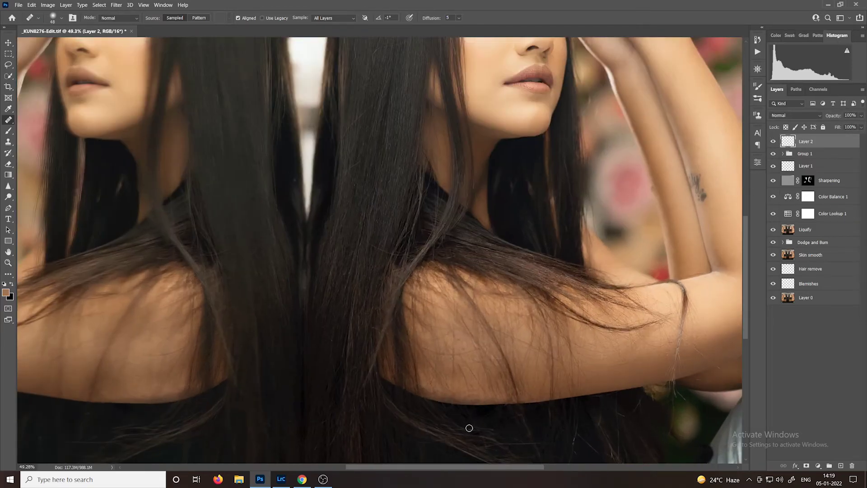
{"action": "scroll", "coordinate": [470, 421], "scroll_direction": "up", "scroll_amount": 4}
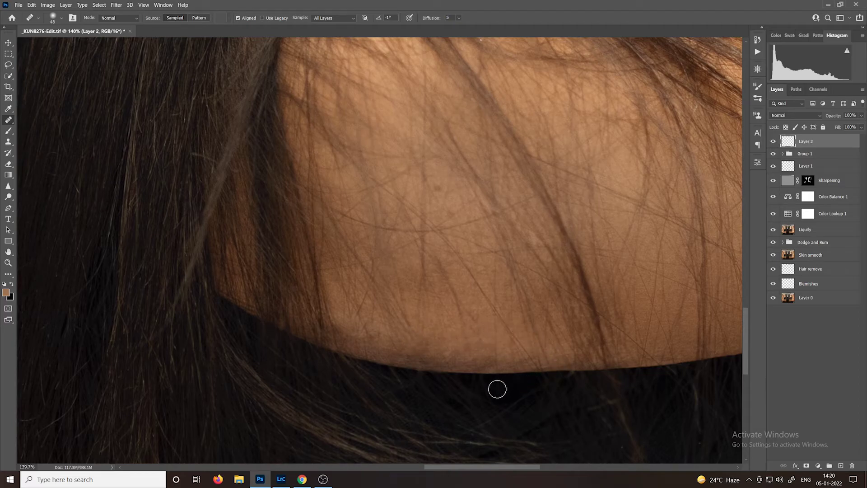
{"action": "left_click_drag", "start_coordinate": [480, 359], "coordinate": [560, 360]}
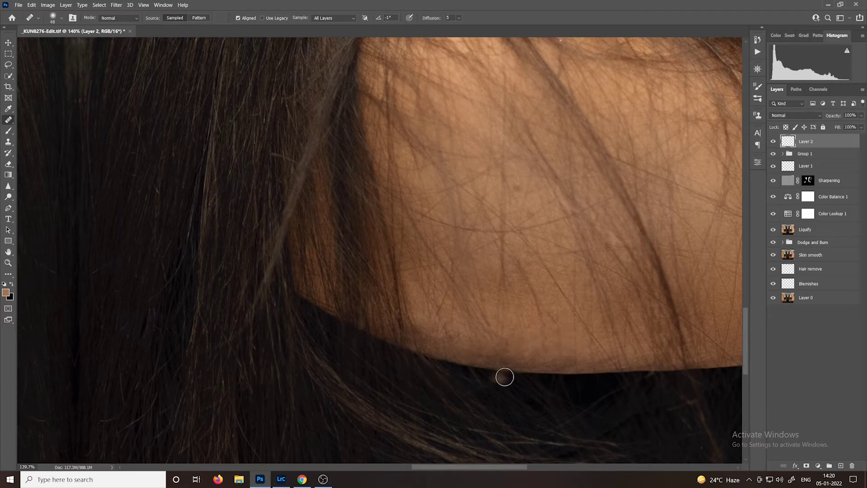
{"action": "scroll", "coordinate": [527, 365], "scroll_direction": "down", "scroll_amount": 6}
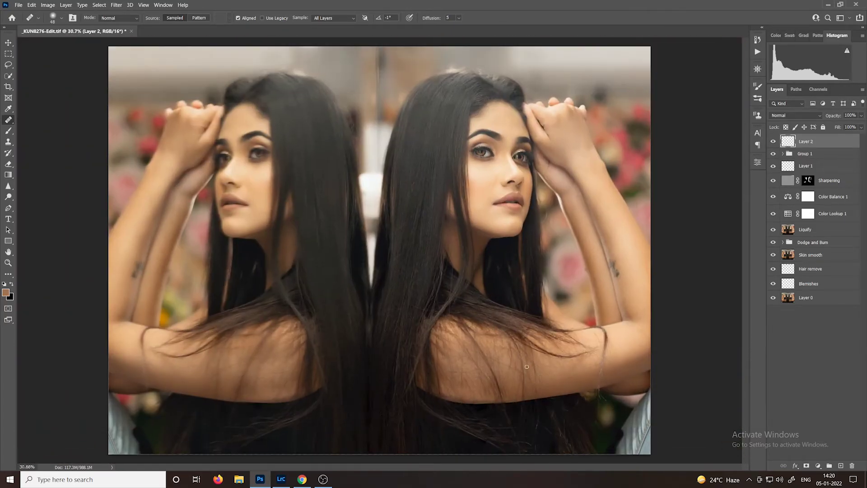
{"action": "left_click", "coordinate": [773, 141]}
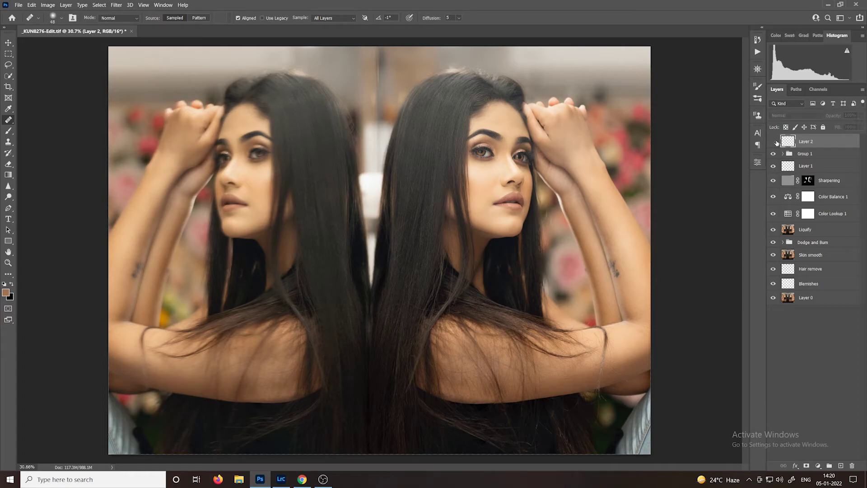
{"action": "left_click", "coordinate": [773, 142]}
{"action": "left_click", "coordinate": [774, 142]}
{"action": "left_click", "coordinate": [773, 142]}
Step: Group Layer 2 together with Group 1 and open the new group's name for editing
{"action": "left_click", "coordinate": [823, 157], "text": "shift"}
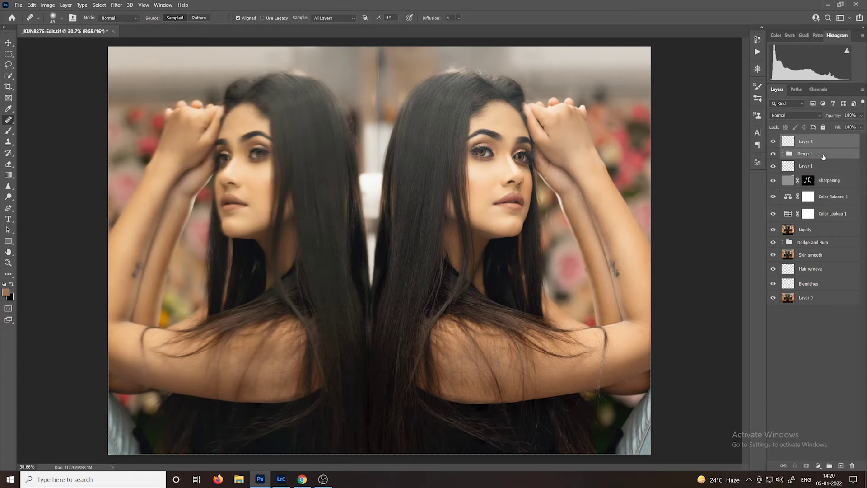
{"action": "key", "text": "ctrl+g"}
{"action": "double_click", "coordinate": [805, 139]}
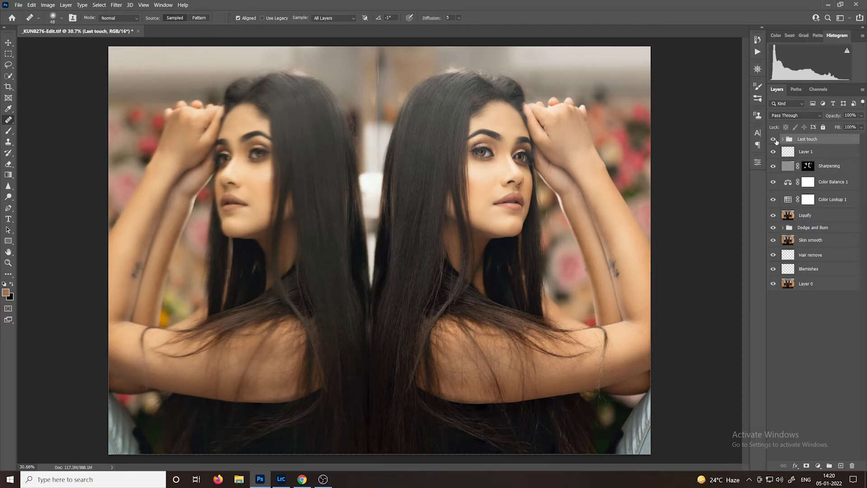
Step: Compare the whole portrait with the Last touch group hidden and shown
{"action": "left_click", "coordinate": [774, 140]}
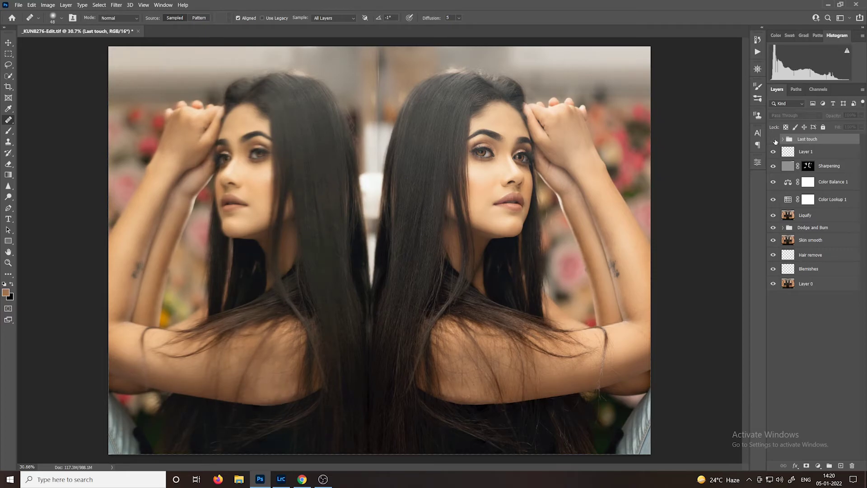
{"action": "left_click", "coordinate": [774, 139]}
{"action": "left_click", "coordinate": [773, 139]}
{"action": "left_click", "coordinate": [773, 139]}
{"action": "left_click", "coordinate": [774, 139]}
{"action": "left_click", "coordinate": [773, 139]}
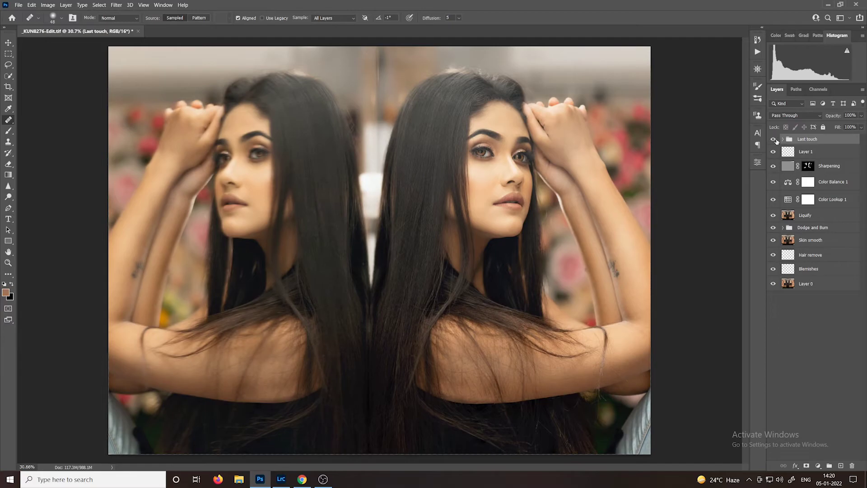
Step: Heal the blemished skin near the lower edge of the left woman's upper arm on Layer 2 with a 64 px brush
{"action": "left_click", "coordinate": [783, 139]}
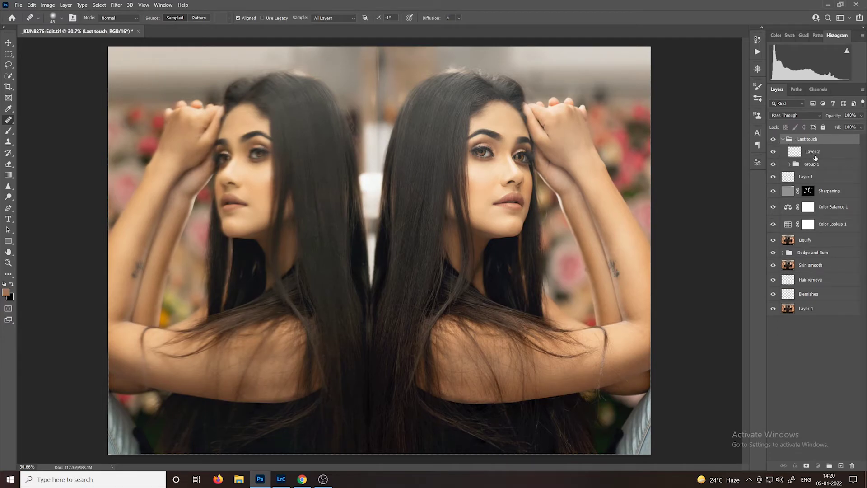
{"action": "left_click", "coordinate": [815, 156]}
{"action": "scroll", "coordinate": [286, 424], "scroll_direction": "up", "scroll_amount": 4}
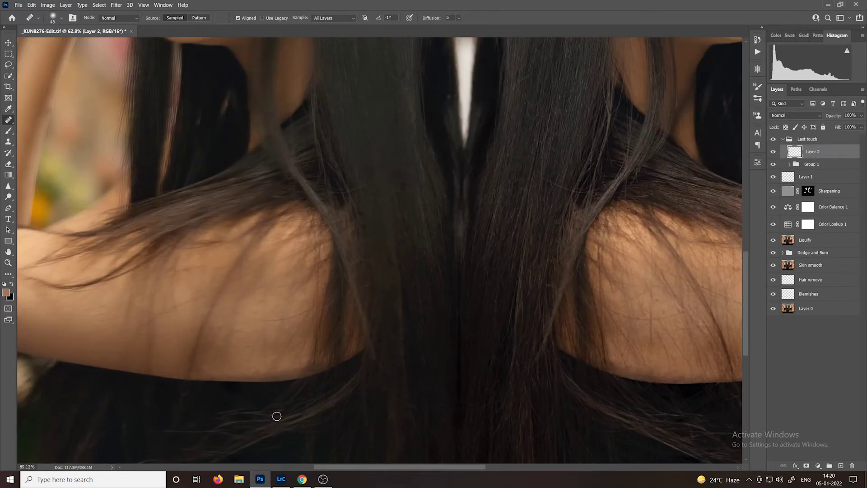
{"action": "scroll", "coordinate": [254, 370], "scroll_direction": "up", "scroll_amount": 2}
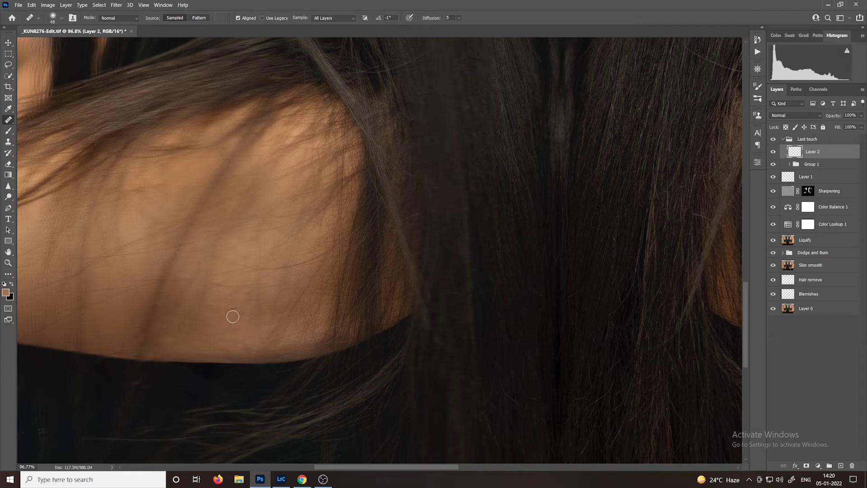
{"action": "right_click", "coordinate": [273, 330], "text": "alt"}
{"action": "left_click", "coordinate": [319, 315], "text": "alt"}
{"action": "left_click_drag", "start_coordinate": [305, 326], "coordinate": [273, 340]}
{"action": "left_click_drag", "start_coordinate": [637, 364], "coordinate": [414, 345]}
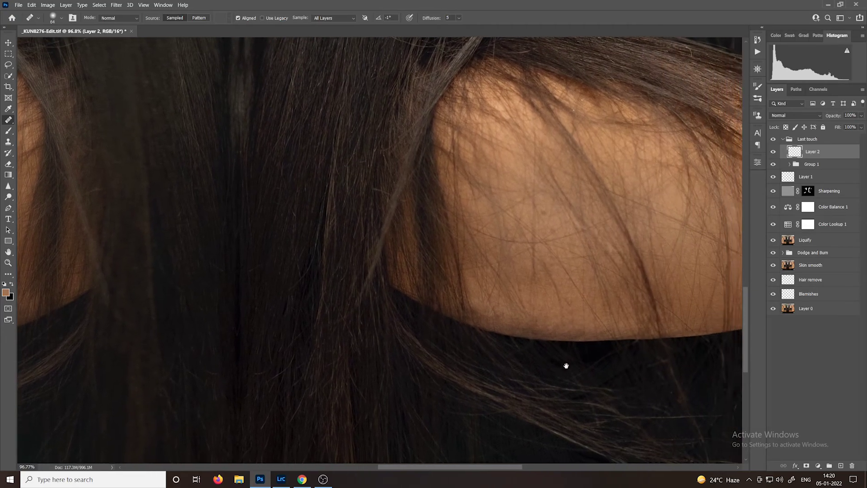
{"action": "left_click_drag", "start_coordinate": [566, 365], "coordinate": [510, 377]}
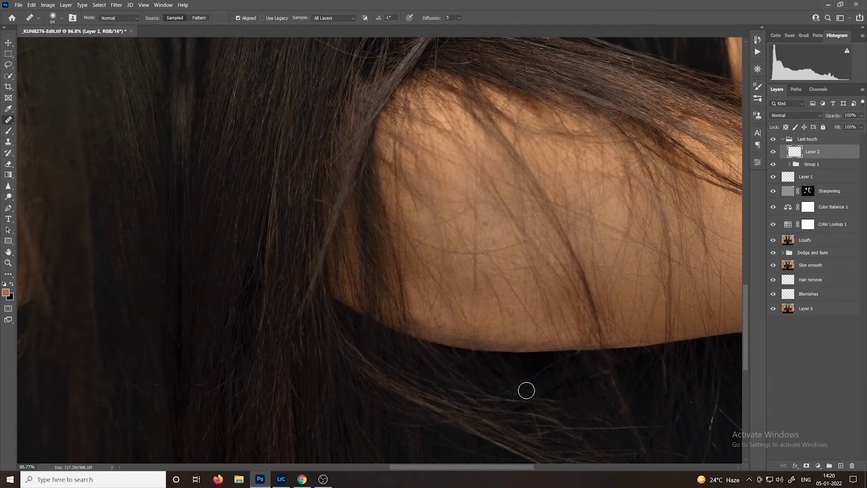
{"action": "scroll", "coordinate": [534, 353], "scroll_direction": "down", "scroll_amount": 4}
{"action": "scroll", "coordinate": [534, 353], "scroll_direction": "down", "scroll_amount": 1}
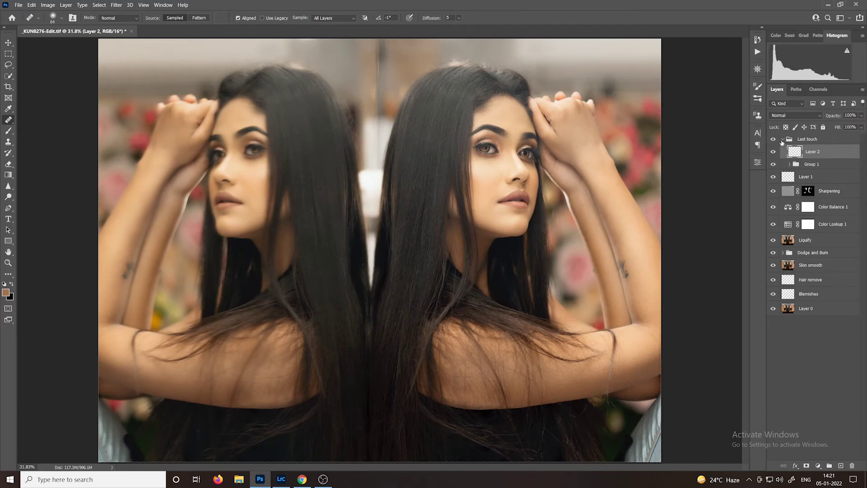
Step: Collapse the Last touch group, recheck the portrait with and without it, and inspect the right woman's upper arm up close
{"action": "left_click", "coordinate": [781, 142]}
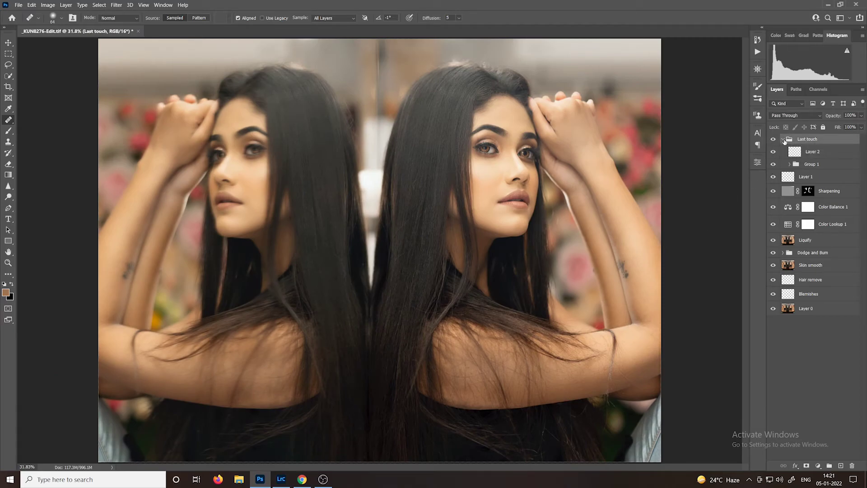
{"action": "left_click", "coordinate": [783, 140]}
{"action": "left_click", "coordinate": [773, 139]}
{"action": "left_click", "coordinate": [773, 140]}
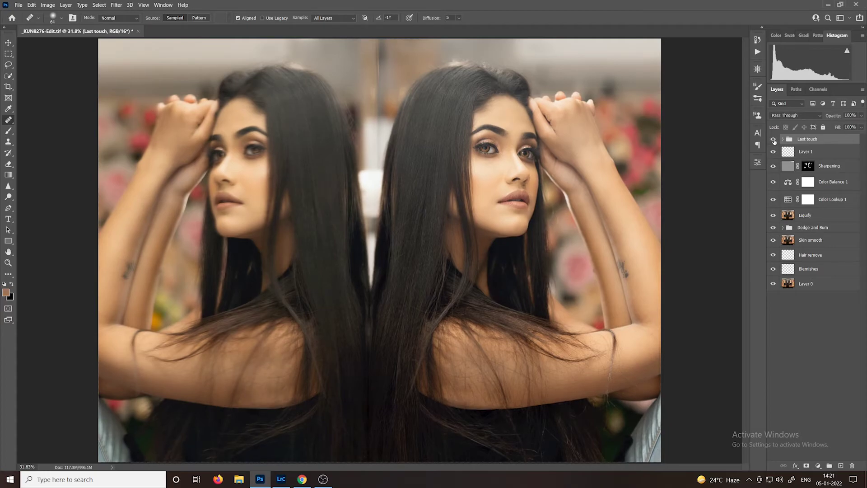
{"action": "left_click", "coordinate": [773, 139]}
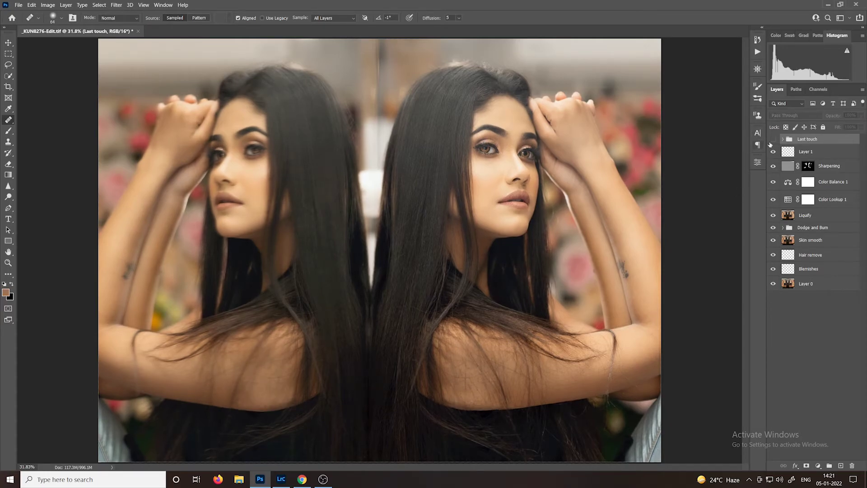
{"action": "left_click", "coordinate": [774, 139]}
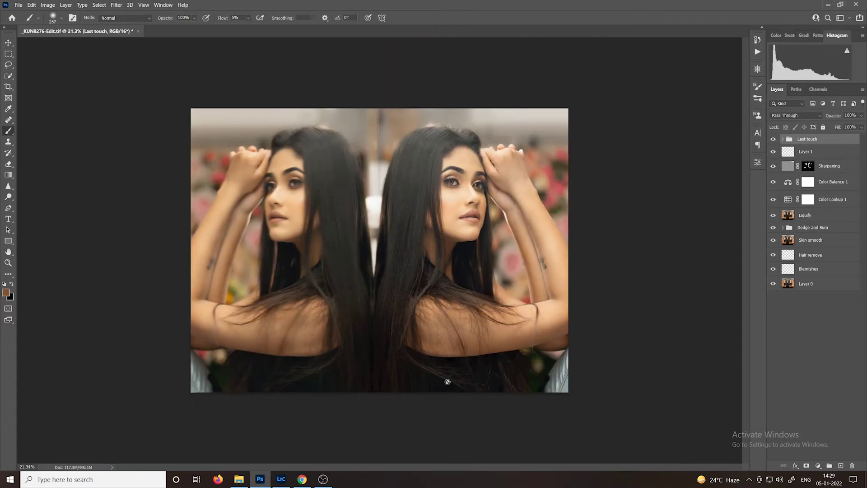
{"action": "scroll", "coordinate": [453, 376], "scroll_direction": "up", "scroll_amount": 6}
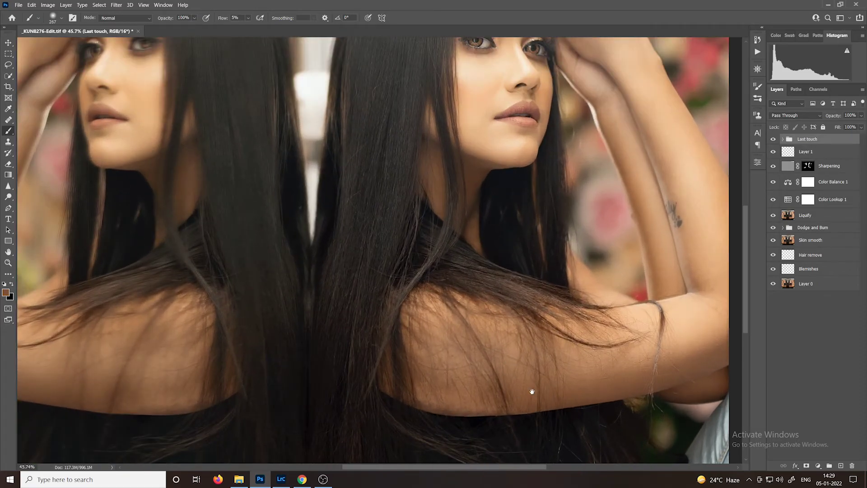
{"action": "scroll", "coordinate": [470, 349], "scroll_direction": "down", "scroll_amount": 3}
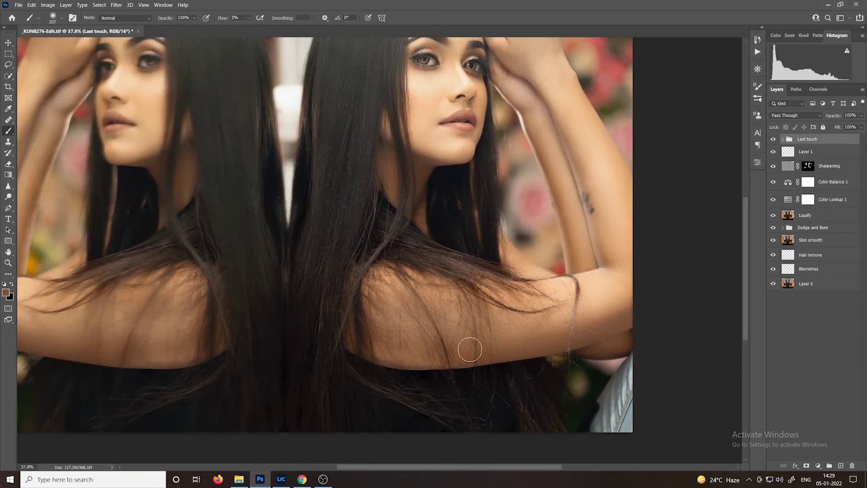
{"action": "scroll", "coordinate": [470, 349], "scroll_direction": "down", "scroll_amount": 2}
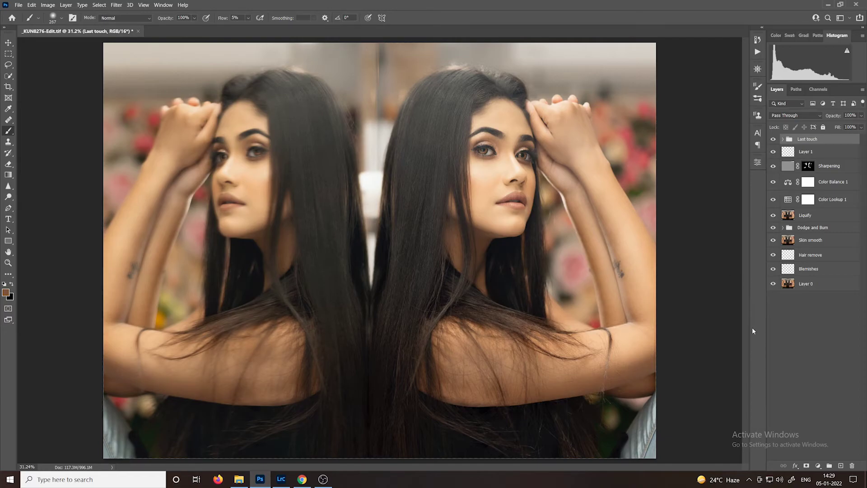
Step: Run the saved FS frequency separation action on the portrait with a Gaussian Blur radius of 8.0 pixels
{"action": "left_click", "coordinate": [757, 53]}
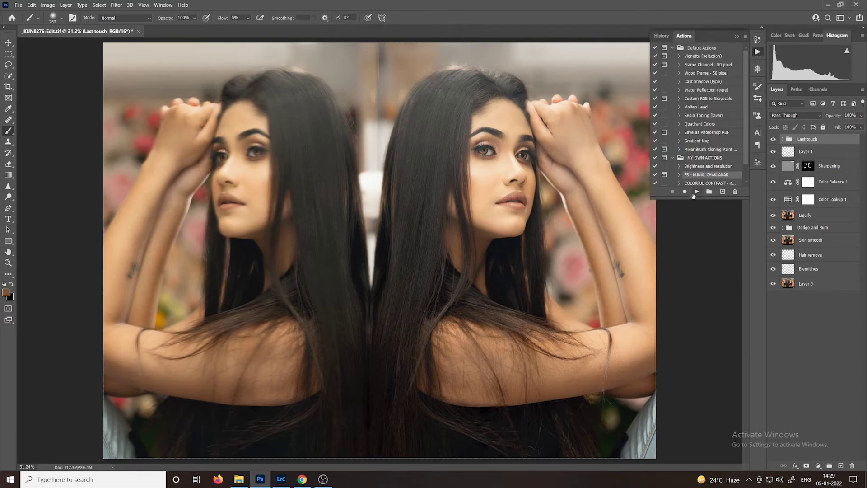
{"action": "left_click", "coordinate": [694, 193]}
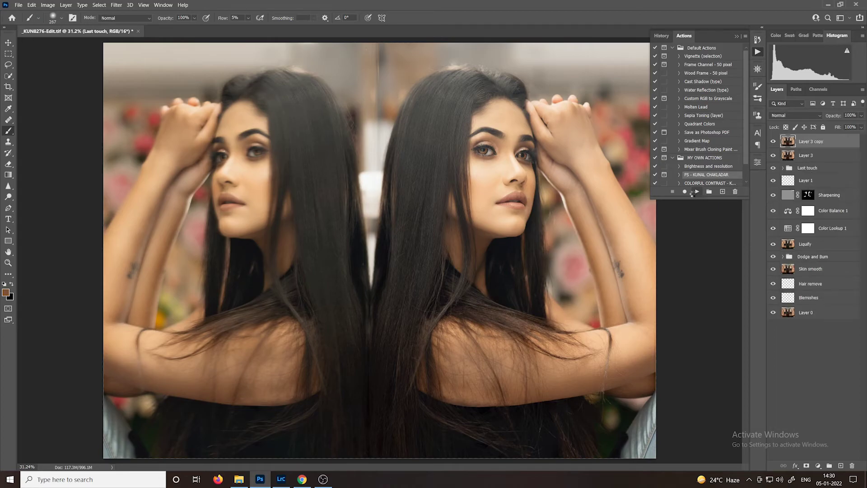
{"action": "left_click", "coordinate": [413, 180]}
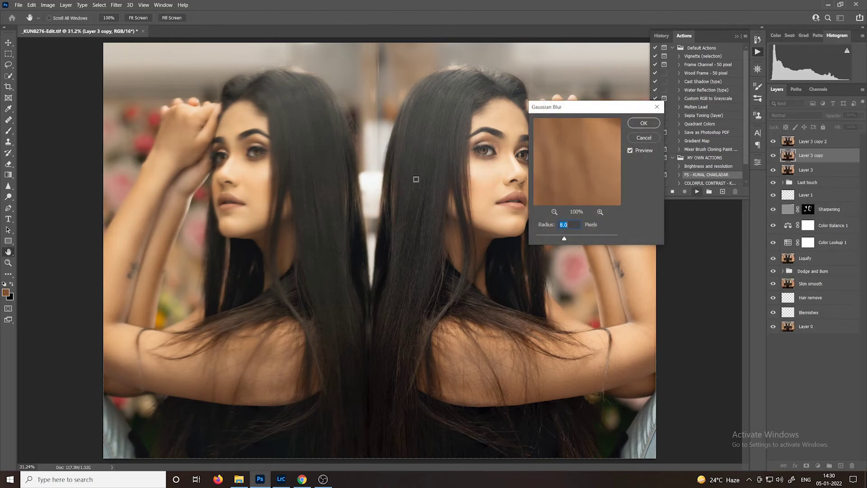
{"action": "left_click", "coordinate": [646, 123]}
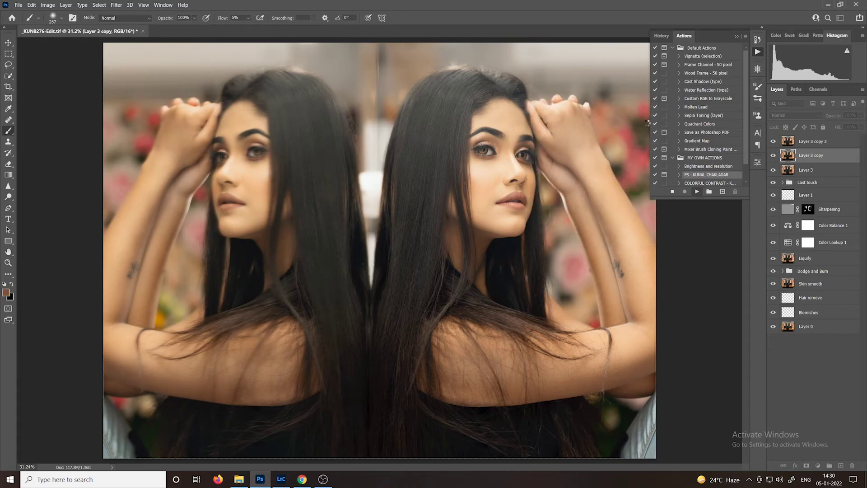
{"action": "left_click", "coordinate": [738, 38]}
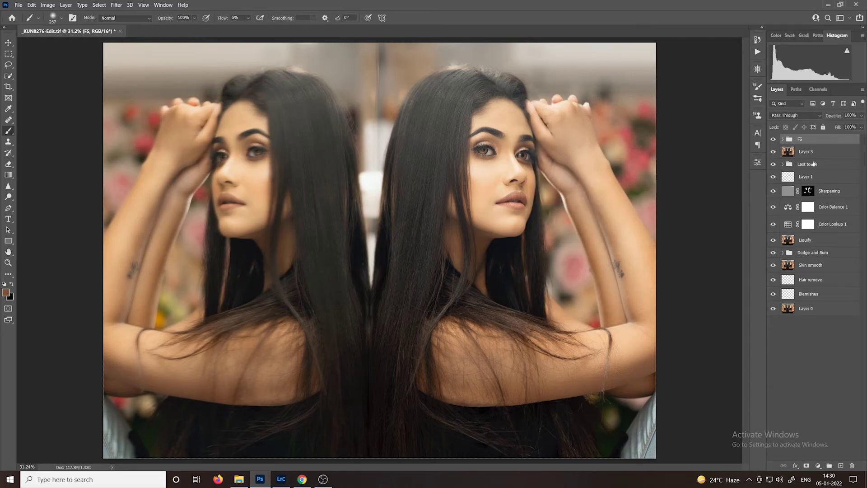
Step: Add a new empty layer directly above LOW FREQUENCY inside the FS group
{"action": "left_click", "coordinate": [782, 139]}
{"action": "left_click", "coordinate": [831, 167]}
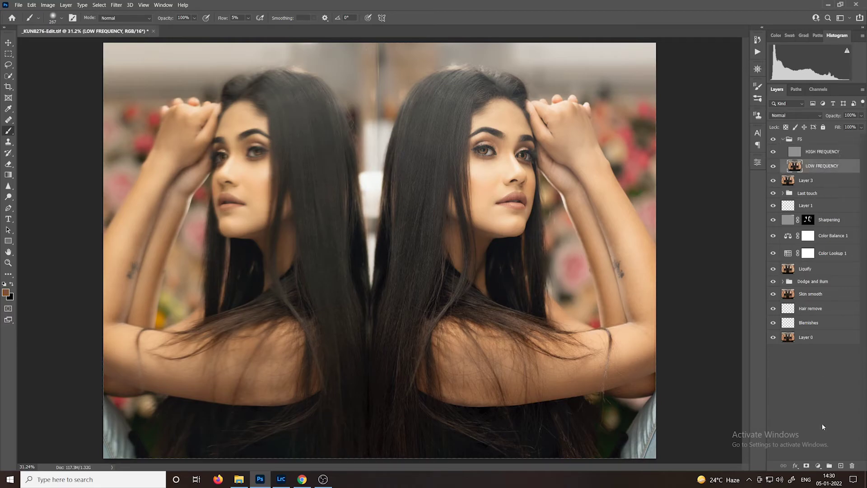
{"action": "left_click", "coordinate": [840, 465]}
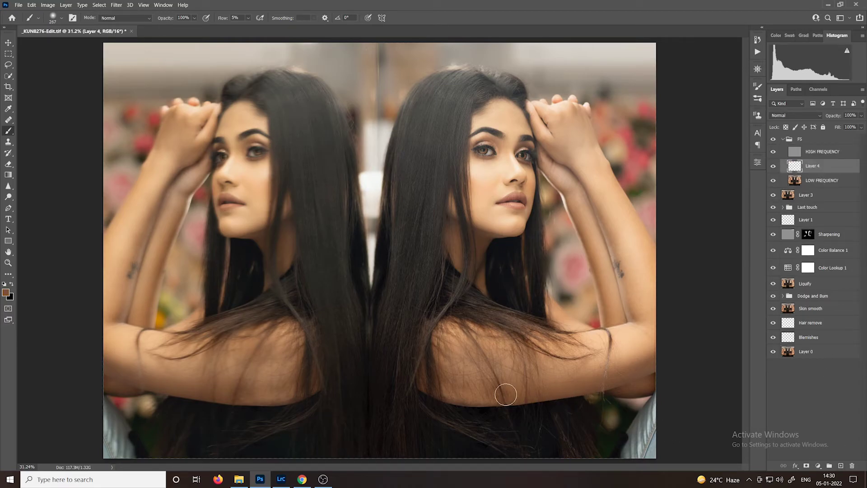
Step: Paint skin tone over the lower part of the right woman's upper arm on Layer 4 at 5% flow
{"action": "scroll", "coordinate": [503, 393], "scroll_direction": "up", "scroll_amount": 2}
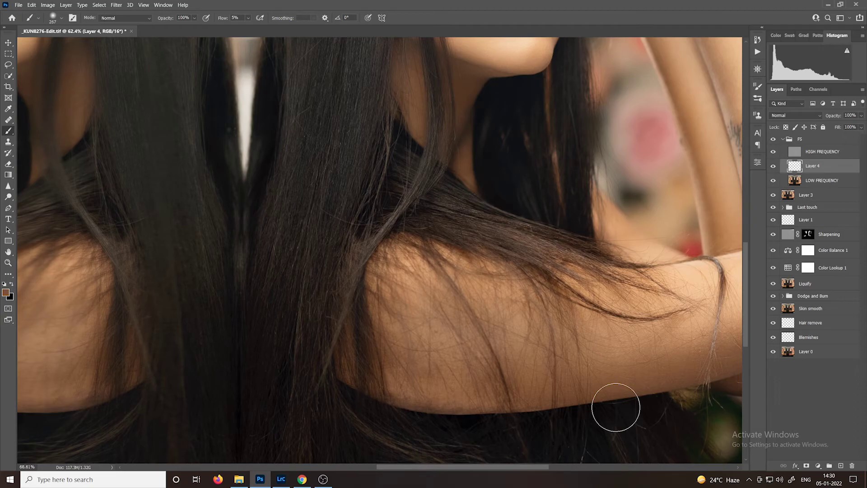
{"action": "scroll", "coordinate": [611, 407], "scroll_direction": "up", "scroll_amount": 1}
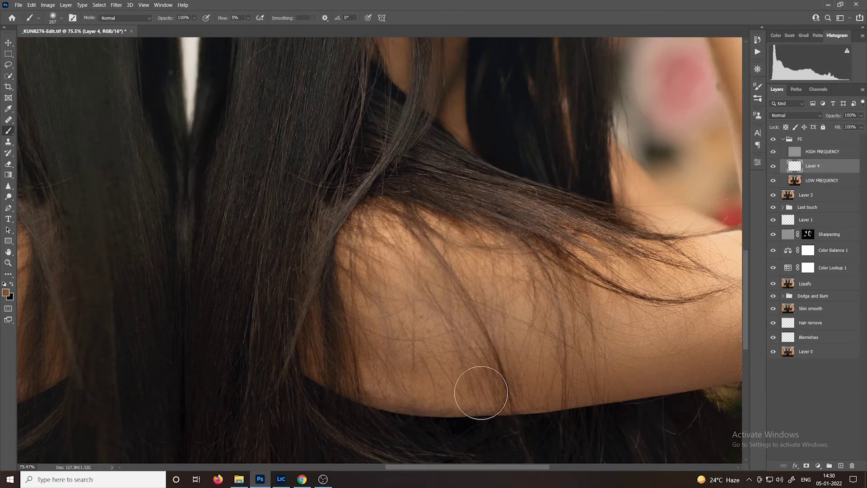
{"action": "mouse_move", "coordinate": [373, 380]}
{"action": "left_mouse_down"}
{"action": "mouse_move", "coordinate": [466, 393]}
{"action": "mouse_move", "coordinate": [488, 387]}
{"action": "mouse_move", "coordinate": [407, 387]}
{"action": "mouse_move", "coordinate": [353, 375]}
{"action": "mouse_move", "coordinate": [482, 389]}
{"action": "mouse_move", "coordinate": [453, 389]}
{"action": "mouse_move", "coordinate": [378, 373]}
{"action": "mouse_move", "coordinate": [515, 385]}
{"action": "mouse_move", "coordinate": [433, 387]}
{"action": "mouse_move", "coordinate": [511, 393]}
{"action": "mouse_move", "coordinate": [584, 381]}
{"action": "mouse_move", "coordinate": [456, 388]}
{"action": "mouse_move", "coordinate": [348, 374]}
{"action": "mouse_move", "coordinate": [495, 367]}
{"action": "left_mouse_up"}
Step: Compare the full portrait with the painted Layer 4 hidden and shown
{"action": "scroll", "coordinate": [495, 367], "scroll_direction": "down", "scroll_amount": 5}
{"action": "scroll", "coordinate": [498, 370], "scroll_direction": "down", "scroll_amount": 2}
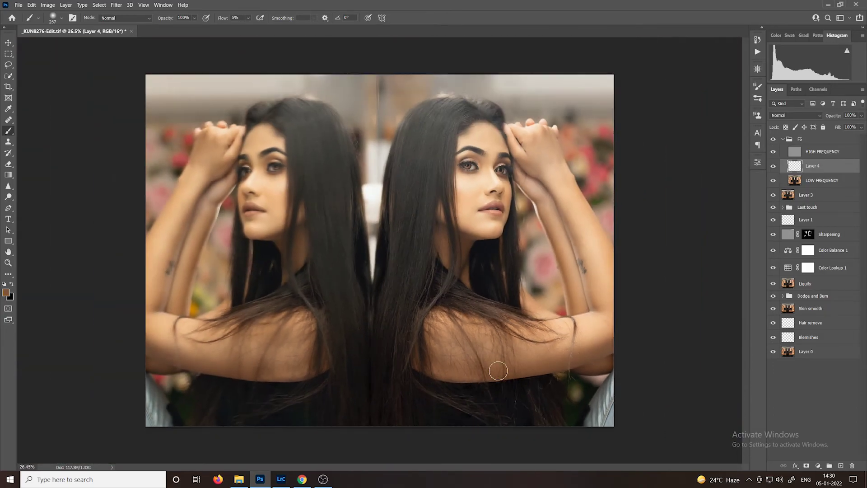
{"action": "left_click", "coordinate": [772, 167]}
{"action": "left_click", "coordinate": [773, 167]}
{"action": "left_click", "coordinate": [773, 166]}
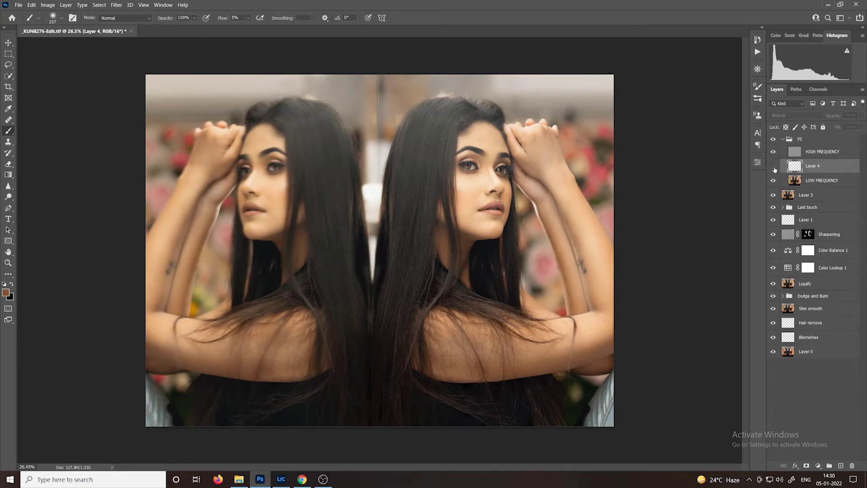
{"action": "left_click", "coordinate": [773, 166]}
Step: Set the brush size to 200 px over the right woman's upper arm and add a layer mask to Layer 4
{"action": "scroll", "coordinate": [486, 369], "scroll_direction": "up", "scroll_amount": 4}
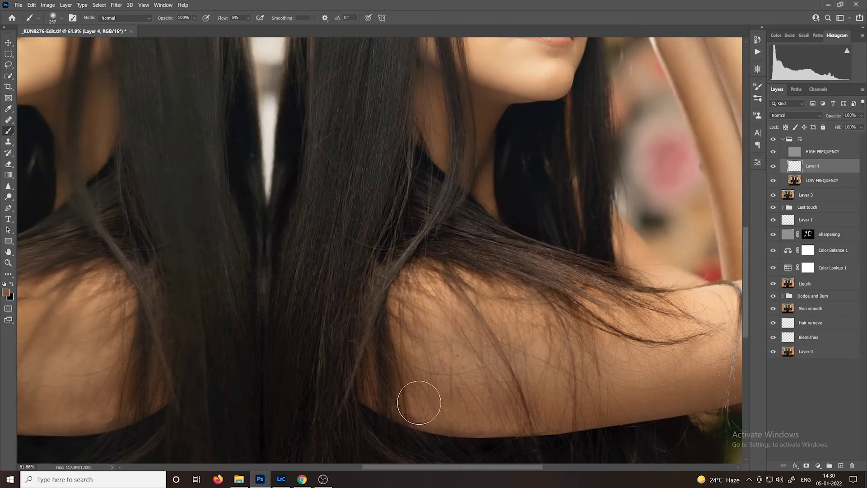
{"action": "right_click", "coordinate": [446, 403], "text": "alt"}
{"action": "mouse_move", "coordinate": [446, 403]}
{"action": "left_mouse_down"}
{"action": "mouse_move", "coordinate": [424, 402]}
{"action": "mouse_move", "coordinate": [449, 413]}
{"action": "mouse_move", "coordinate": [515, 415]}
{"action": "left_mouse_up"}
{"action": "left_click", "coordinate": [806, 465]}
{"action": "scroll", "coordinate": [600, 405], "scroll_direction": "down", "scroll_amount": 5}
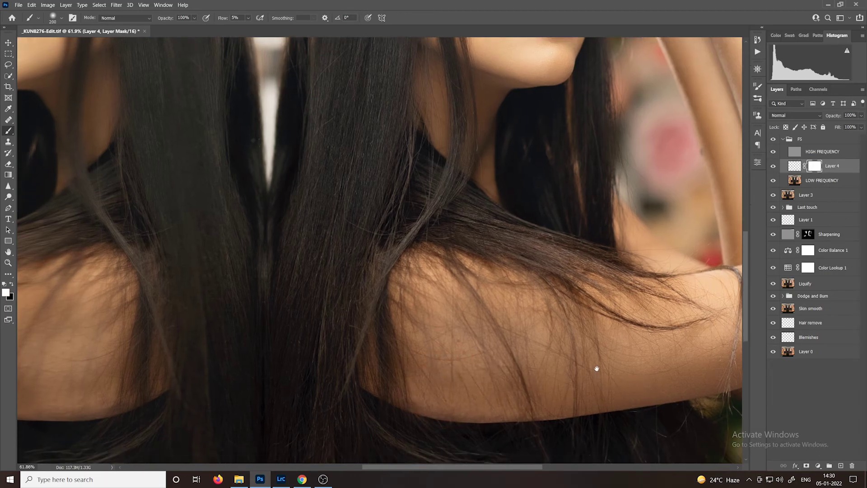
Step: Mask out the Layer 4 paint spilling below the right woman's upper arm with a soft black brush
{"action": "left_click", "coordinate": [249, 18]}
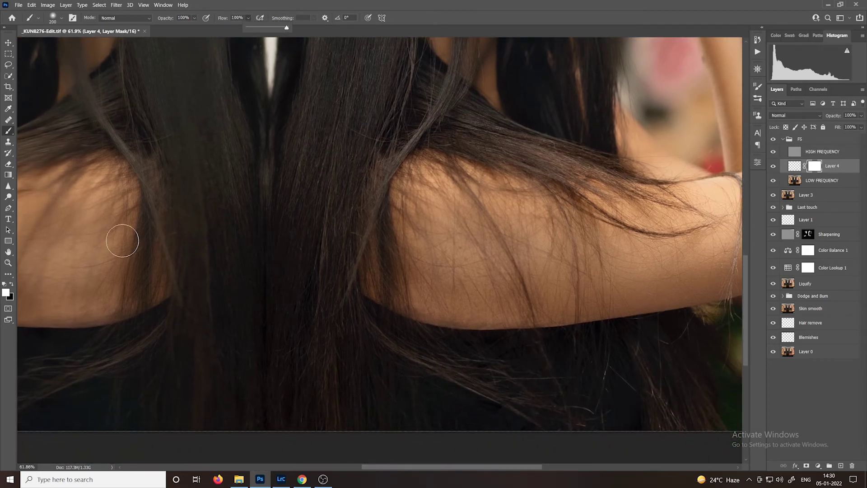
{"action": "key", "text": "x"}
{"action": "left_click_drag", "start_coordinate": [482, 359], "coordinate": [447, 358]}
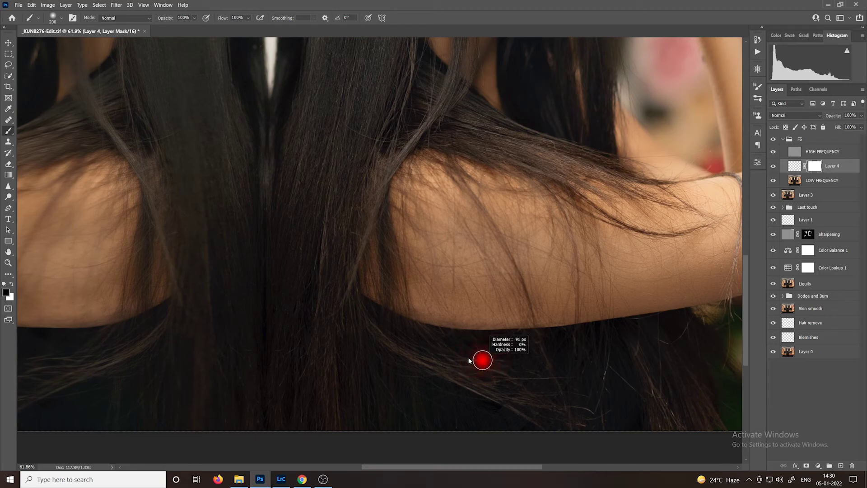
{"action": "scroll", "coordinate": [447, 358], "scroll_direction": "up", "scroll_amount": 2}
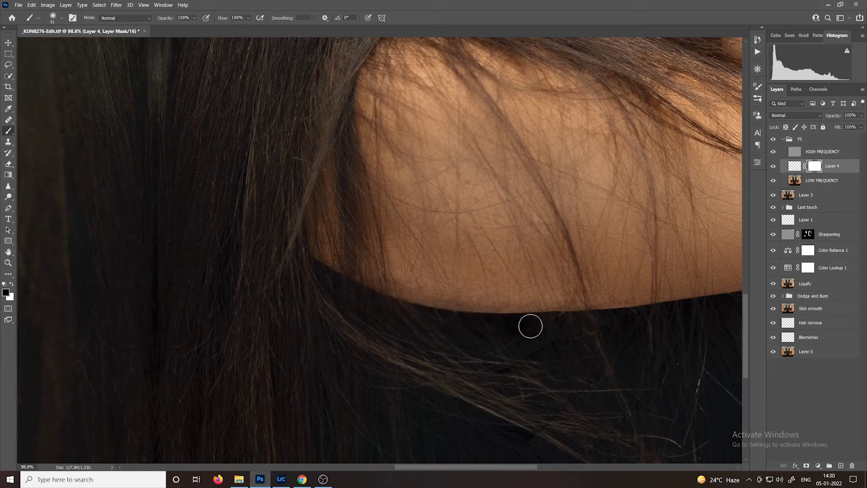
{"action": "left_click_drag", "start_coordinate": [606, 319], "coordinate": [626, 321]}
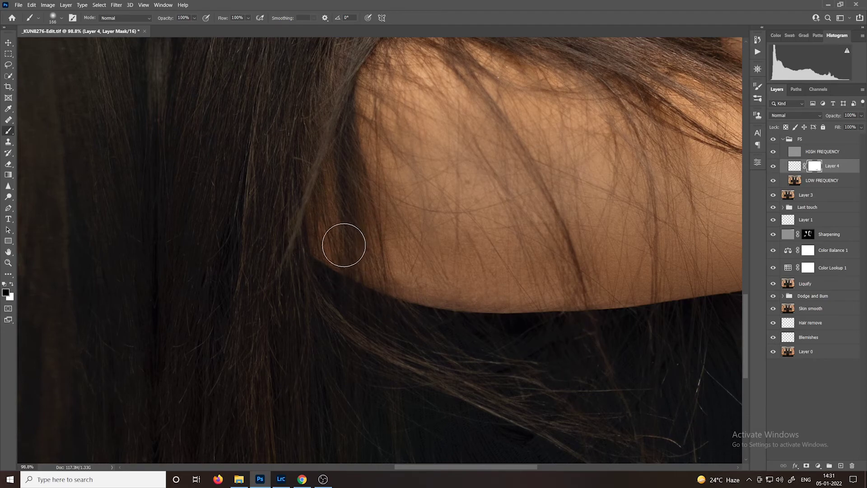
Step: Refine Layer 4's mask around the arm's lower edge with a white brush at 50% flow, and select the FS group
{"action": "key", "text": "x"}
{"action": "mouse_move", "coordinate": [556, 271]}
{"action": "left_mouse_down"}
{"action": "mouse_move", "coordinate": [562, 260]}
{"action": "mouse_move", "coordinate": [598, 320]}
{"action": "mouse_move", "coordinate": [563, 338]}
{"action": "left_mouse_up"}
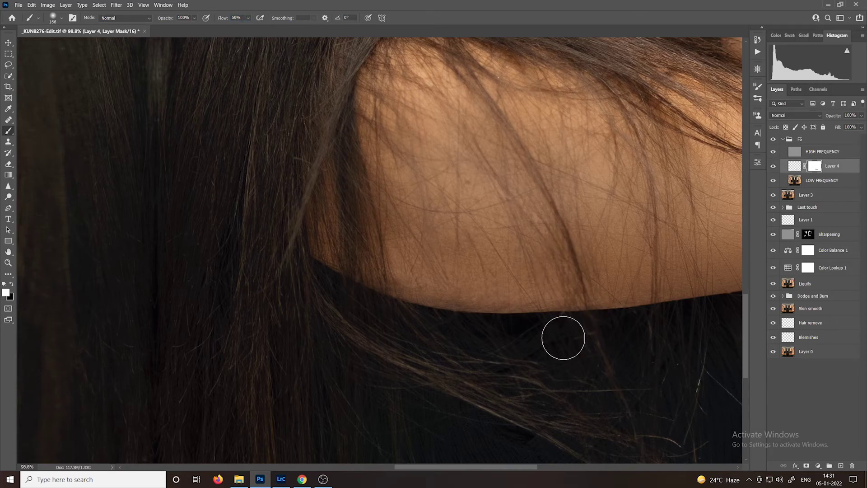
{"action": "scroll", "coordinate": [563, 337], "scroll_direction": "down", "scroll_amount": 8}
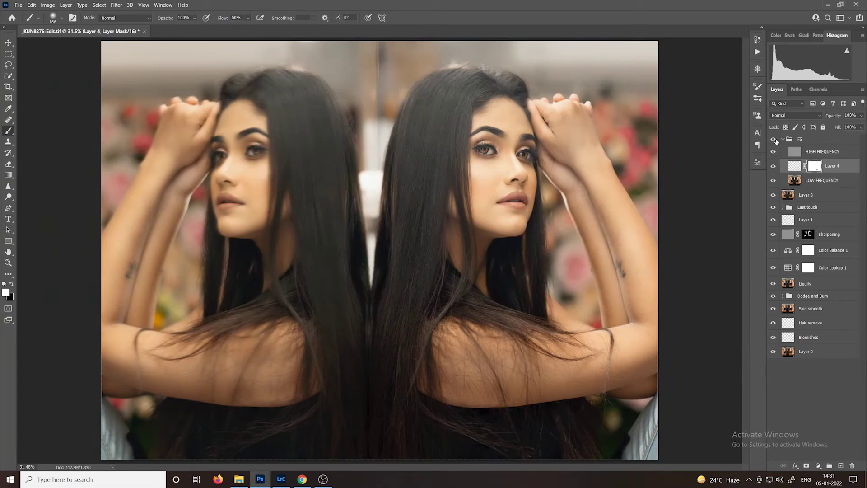
{"action": "left_click", "coordinate": [823, 141]}
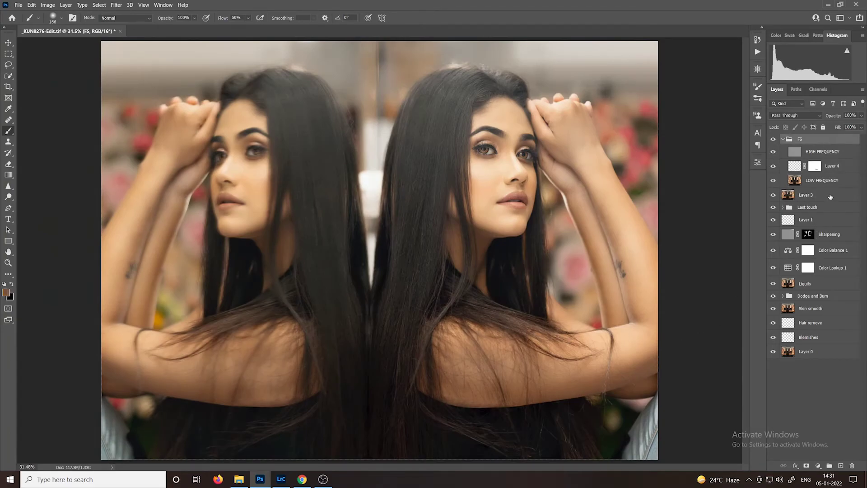
Step: Add a darkening Curves adjustment layer and place it above the collapsed FS group
{"action": "left_click", "coordinate": [818, 465]}
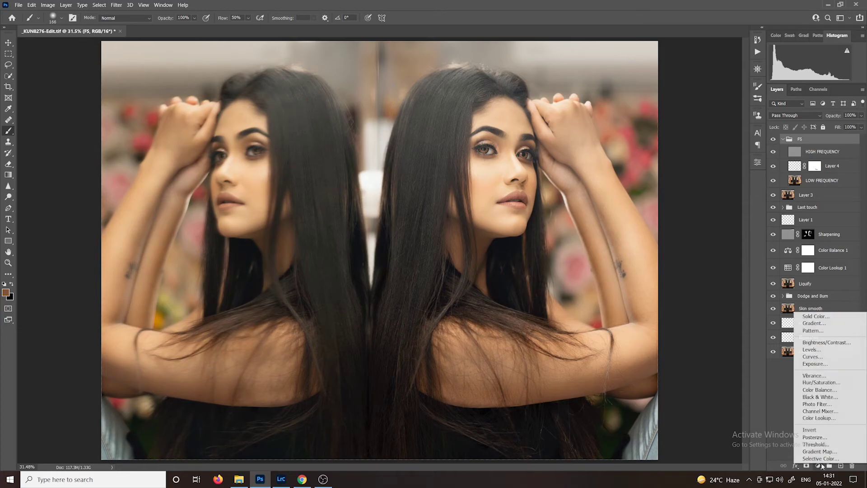
{"action": "left_click", "coordinate": [825, 355]}
{"action": "left_click_drag", "start_coordinate": [693, 249], "coordinate": [696, 255]}
{"action": "left_click", "coordinate": [736, 159]}
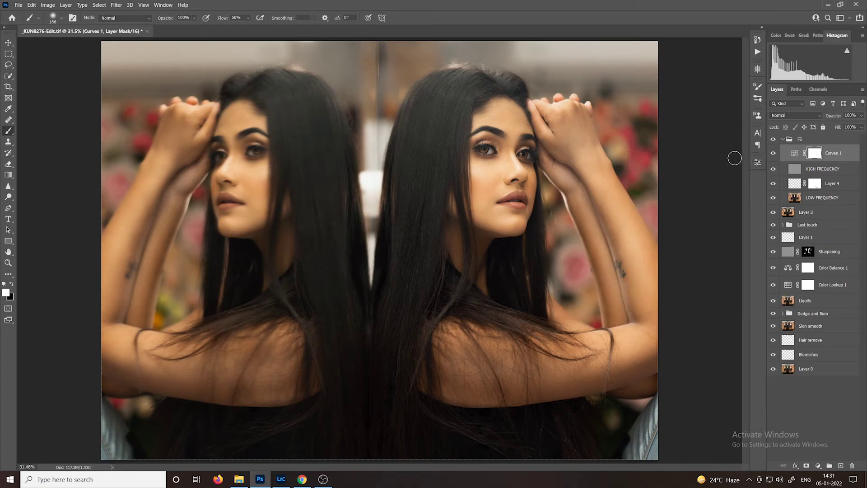
{"action": "left_click_drag", "start_coordinate": [791, 155], "coordinate": [797, 135]}
{"action": "left_click", "coordinate": [784, 156]}
Step: Rename the Curves adjustment layer as Burn and invert its mask to black
{"action": "double_click", "coordinate": [826, 143]}
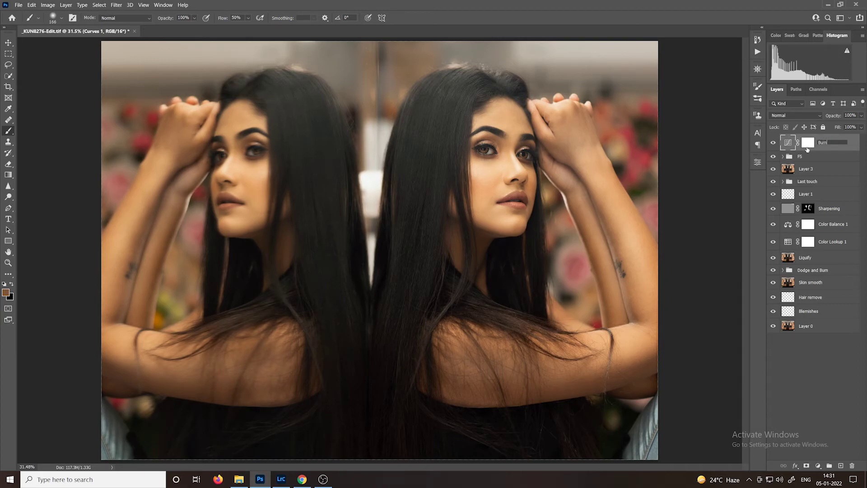
{"action": "key", "text": "Return"}
{"action": "left_click", "coordinate": [809, 143]}
{"action": "key", "text": "ctrl+i"}
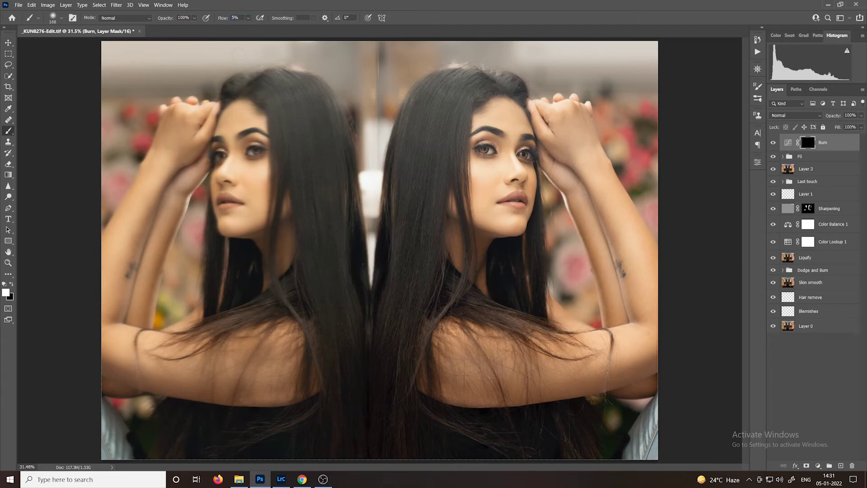
Step: Burn the right woman's upper arm lightly on the Burn mask with a soft 237 px white brush at 5% flow
{"action": "scroll", "coordinate": [502, 374], "scroll_direction": "up", "scroll_amount": 3}
{"action": "scroll", "coordinate": [500, 394], "scroll_direction": "down", "scroll_amount": 2}
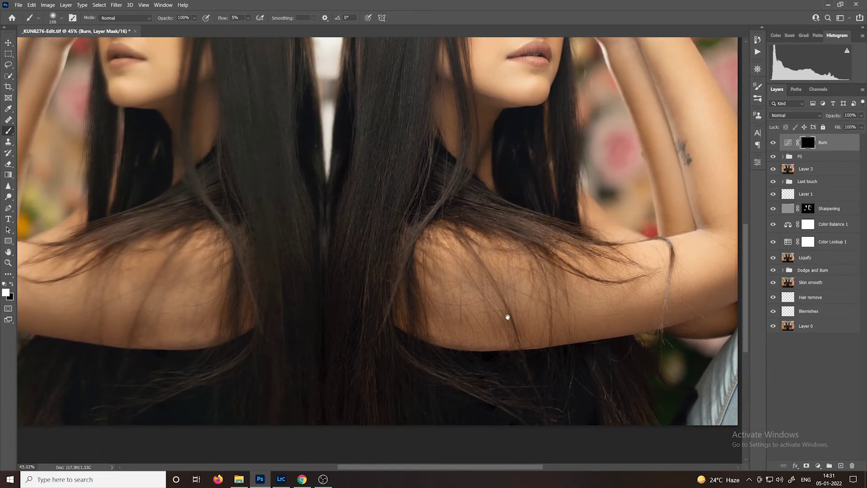
{"action": "right_click", "coordinate": [464, 319], "text": "alt"}
{"action": "scroll", "coordinate": [472, 327], "scroll_direction": "up", "scroll_amount": 2}
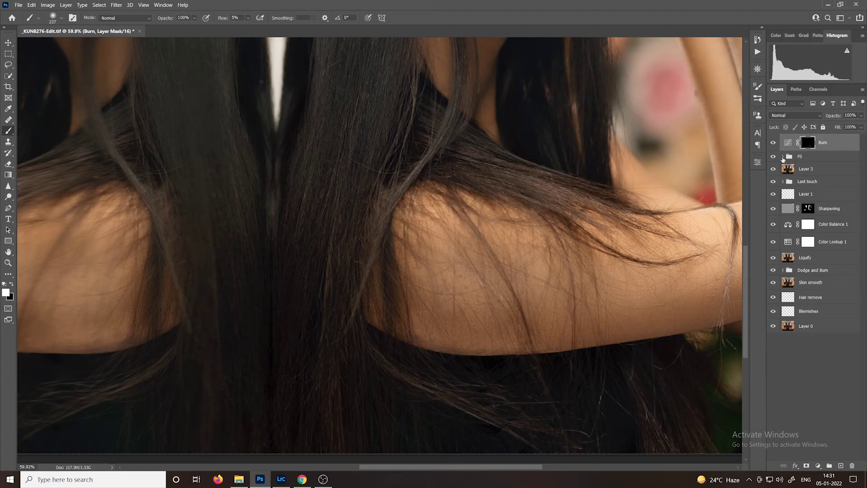
Step: Paint skin tone over the lower part of the left woman's upper arm on Layer 4 in the FS group
{"action": "left_click", "coordinate": [783, 157]}
{"action": "left_click", "coordinate": [832, 183]}
{"action": "left_click", "coordinate": [83, 353], "text": "alt"}
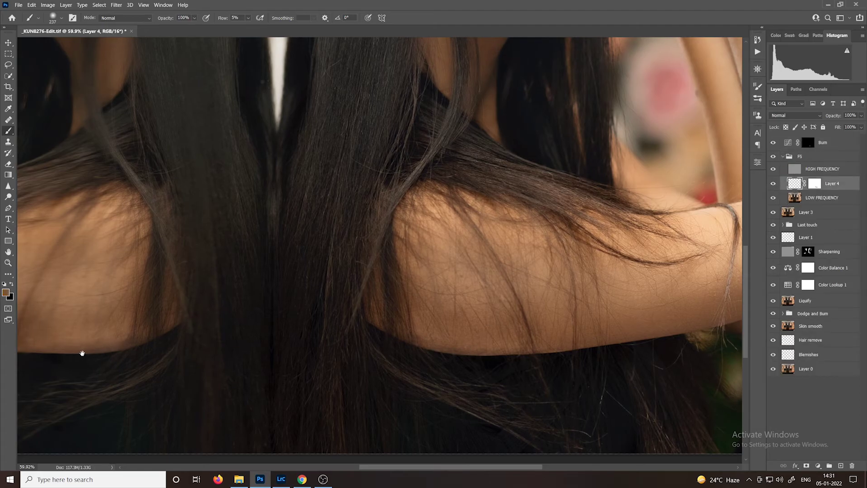
{"action": "left_click_drag", "start_coordinate": [82, 353], "coordinate": [361, 326]}
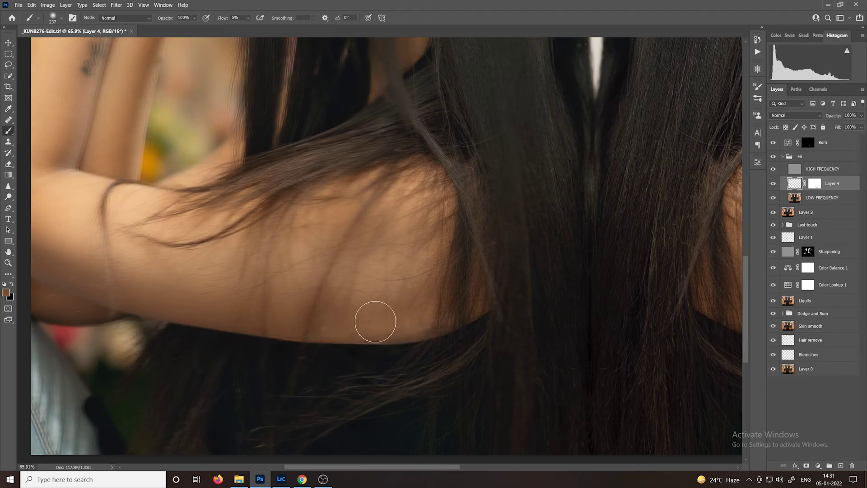
Step: Refine Layer 4's mask below the left woman's upper arm with a smaller brush at full flow
{"action": "left_click", "coordinate": [814, 183]}
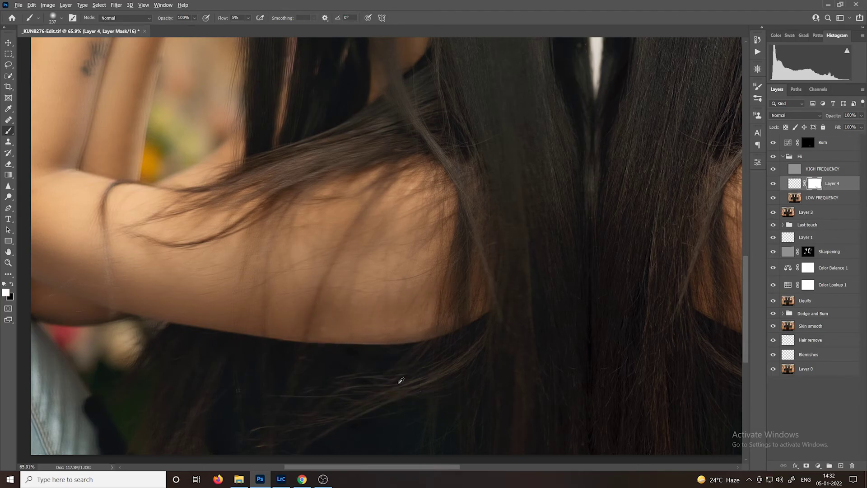
{"action": "left_click", "coordinate": [248, 18]}
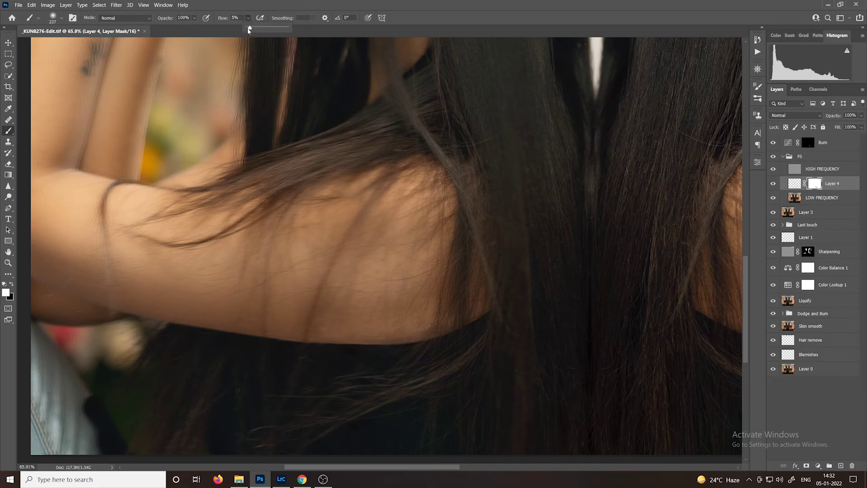
{"action": "left_click_drag", "start_coordinate": [249, 29], "coordinate": [289, 28]}
{"action": "scroll", "coordinate": [391, 390], "scroll_direction": "up", "scroll_amount": 3}
{"action": "left_click_drag", "start_coordinate": [429, 359], "coordinate": [398, 362]}
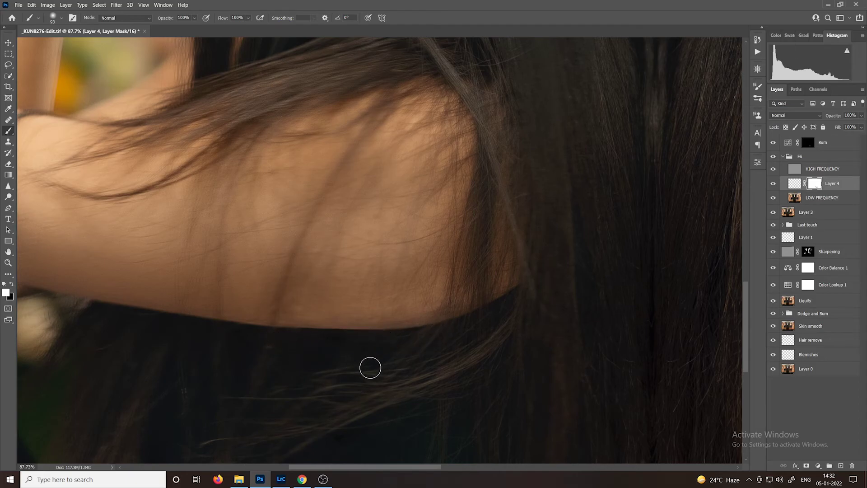
Step: Compare the left woman's upper arm with Layer 4 hidden and shown, and review the full portrait
{"action": "key", "text": "ctrl+0"}
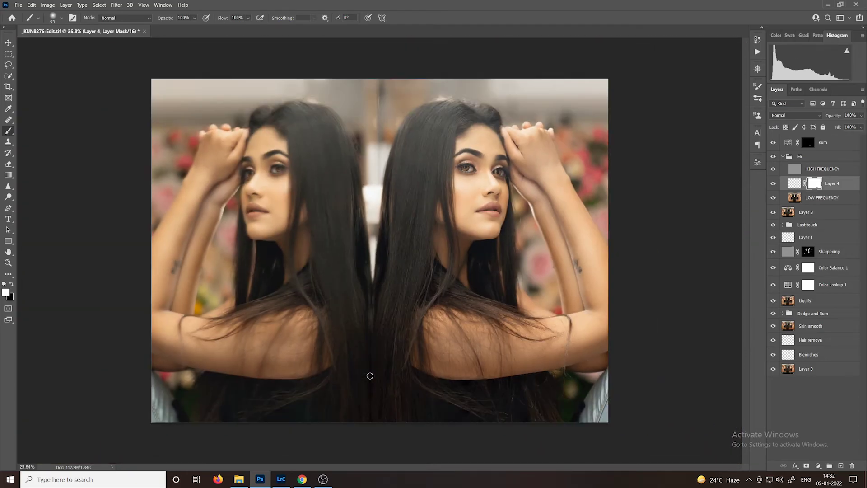
{"action": "scroll", "coordinate": [344, 382], "scroll_direction": "up", "scroll_amount": 3, "text": "alt"}
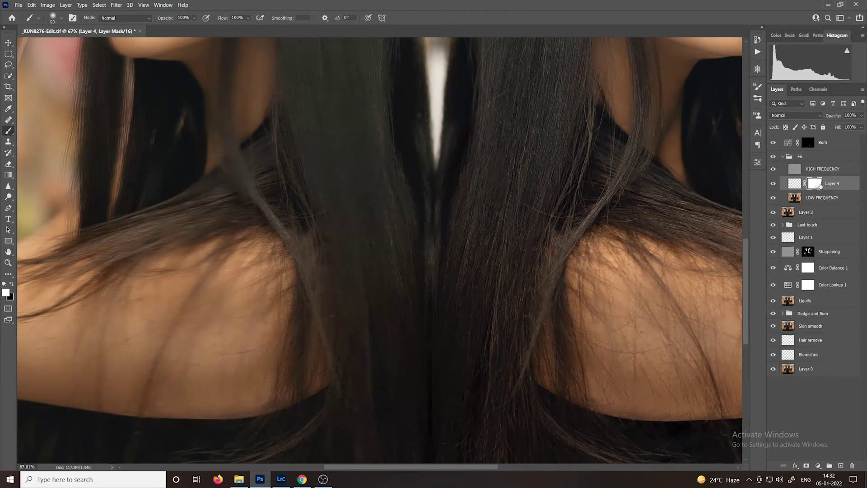
{"action": "left_click", "coordinate": [774, 185]}
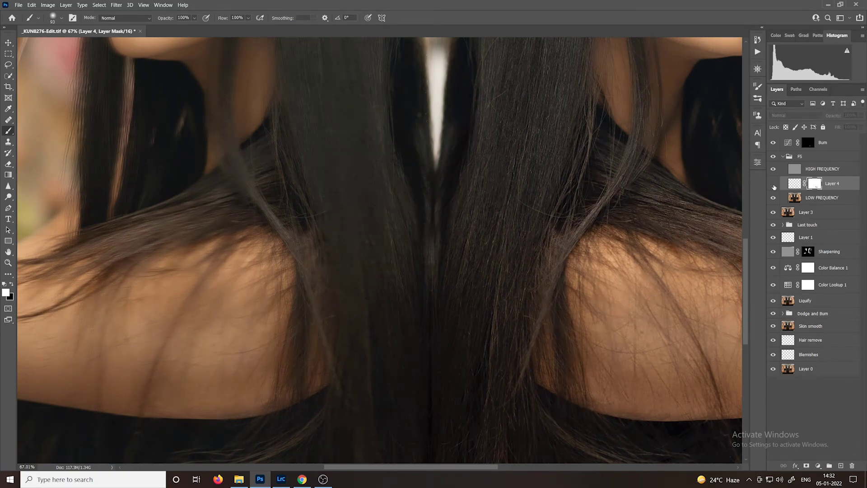
{"action": "left_click", "coordinate": [774, 185]}
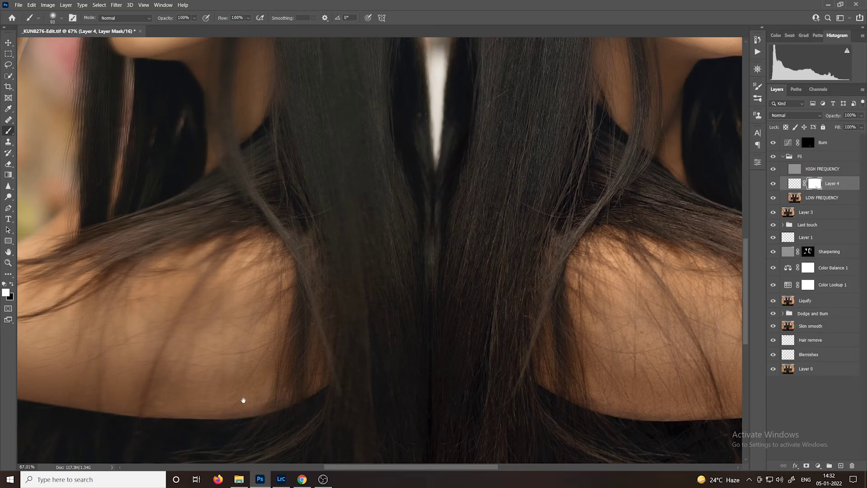
{"action": "left_click_drag", "start_coordinate": [244, 399], "coordinate": [366, 326]}
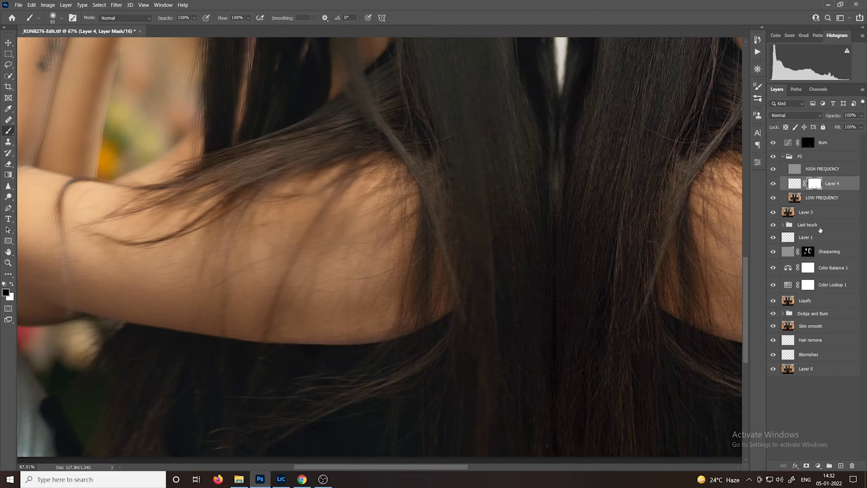
{"action": "left_click", "coordinate": [772, 184]}
{"action": "left_click", "coordinate": [771, 183]}
{"action": "left_click", "coordinate": [771, 184]}
{"action": "left_click", "coordinate": [772, 184]}
{"action": "scroll", "coordinate": [524, 361], "scroll_direction": "down", "scroll_amount": 4}
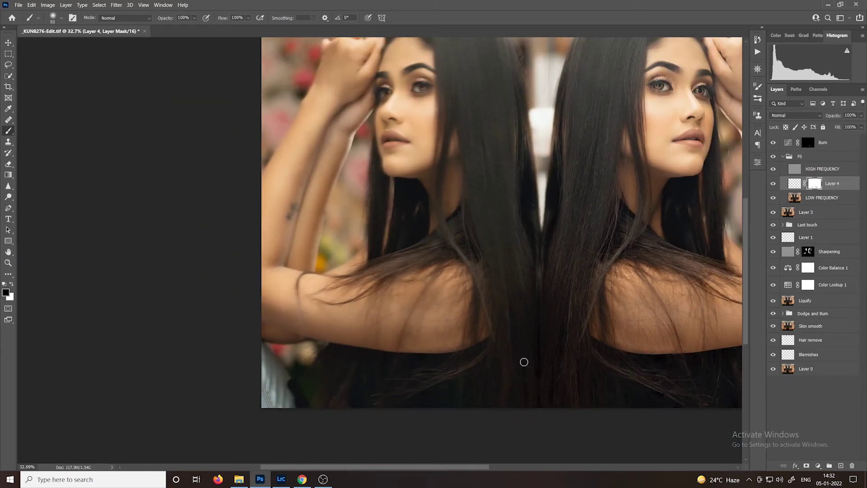
{"action": "scroll", "coordinate": [524, 362], "scroll_direction": "down", "scroll_amount": 1}
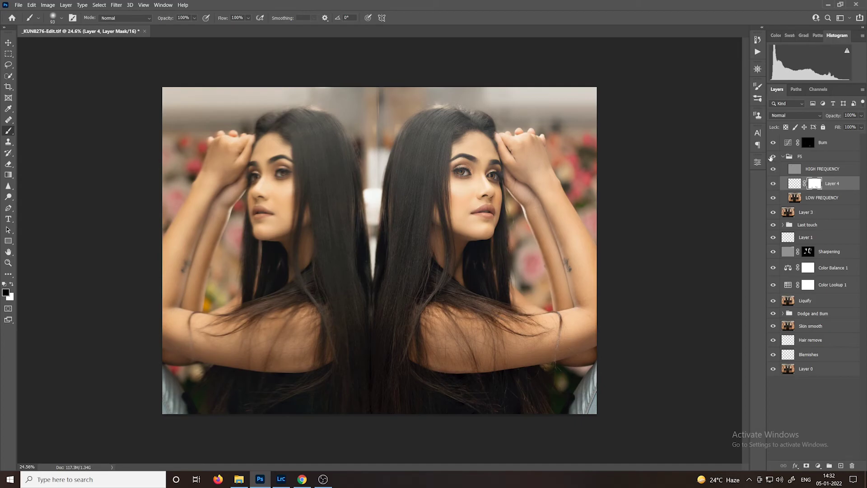
Step: Even the lower part of the left woman's upper arm on Layer 4 with a soft 155 px skin-tone brush at 5% flow
{"action": "left_click", "coordinate": [794, 183]}
{"action": "scroll", "coordinate": [294, 385], "scroll_direction": "up", "scroll_amount": 2}
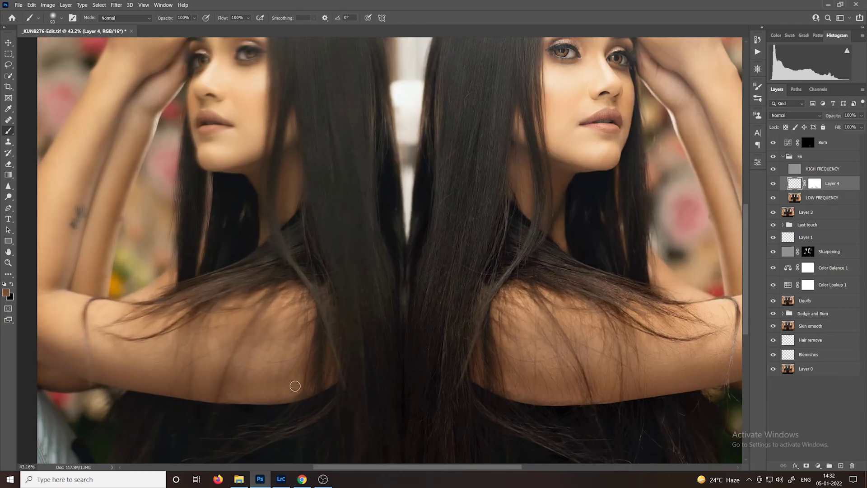
{"action": "scroll", "coordinate": [295, 385], "scroll_direction": "up", "scroll_amount": 2}
{"action": "left_click_drag", "start_coordinate": [290, 387], "coordinate": [302, 387], "text": "alt"}
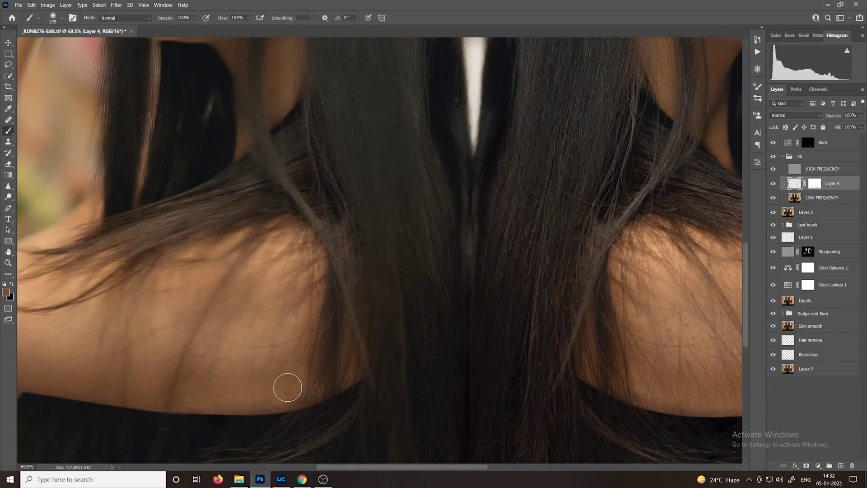
{"action": "scroll", "coordinate": [418, 418], "scroll_direction": "down", "scroll_amount": 3}
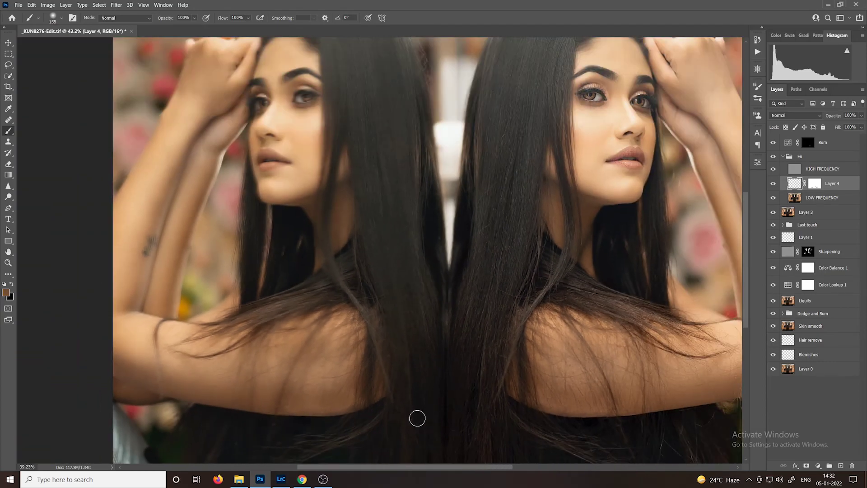
{"action": "scroll", "coordinate": [417, 419], "scroll_direction": "down", "scroll_amount": 3}
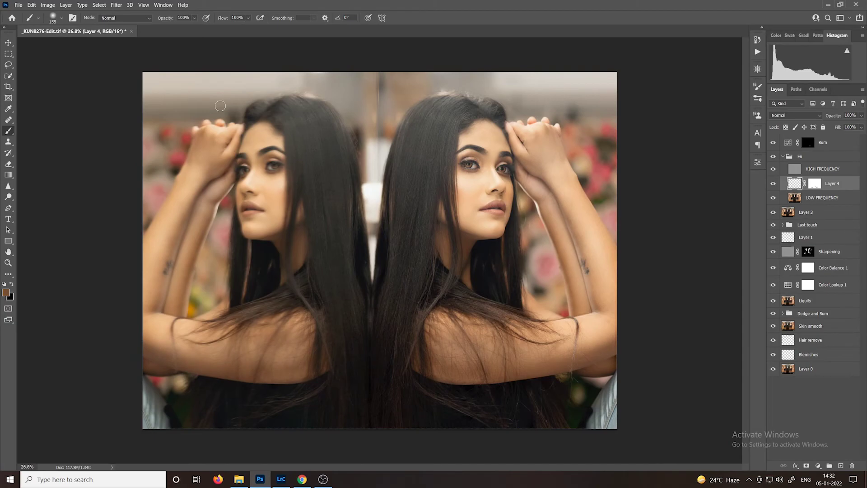
{"action": "left_click", "coordinate": [239, 18]}
{"action": "type", "text": "5"}
{"action": "key", "text": "Return"}
{"action": "scroll", "coordinate": [313, 377], "scroll_direction": "up", "scroll_amount": 5}
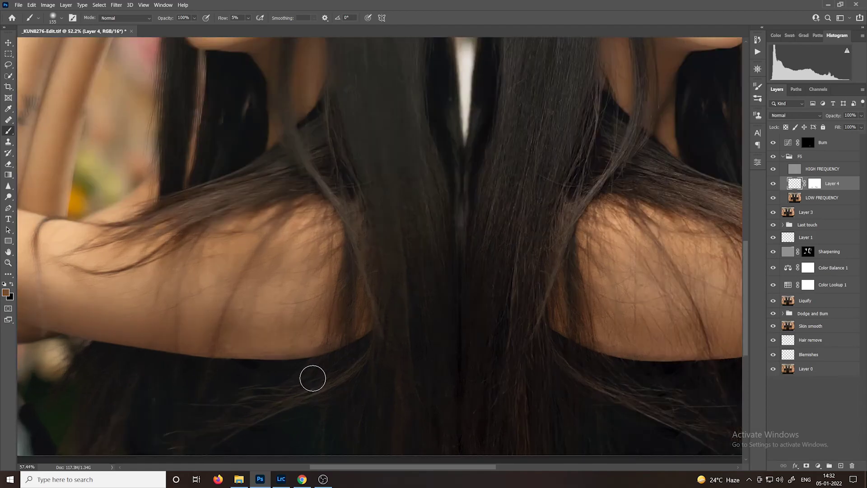
{"action": "mouse_move", "coordinate": [332, 320]}
{"action": "left_mouse_down"}
{"action": "mouse_move", "coordinate": [259, 333]}
{"action": "mouse_move", "coordinate": [321, 318]}
{"action": "mouse_move", "coordinate": [299, 329]}
{"action": "left_mouse_up"}
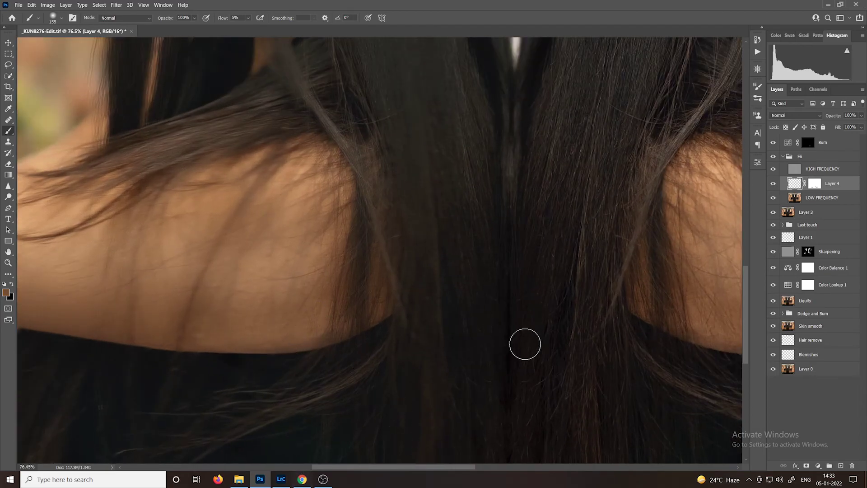
Step: Compare the arm and the full portrait with Layer 4 hidden and shown, and collapse the FS group
{"action": "left_click", "coordinate": [773, 184]}
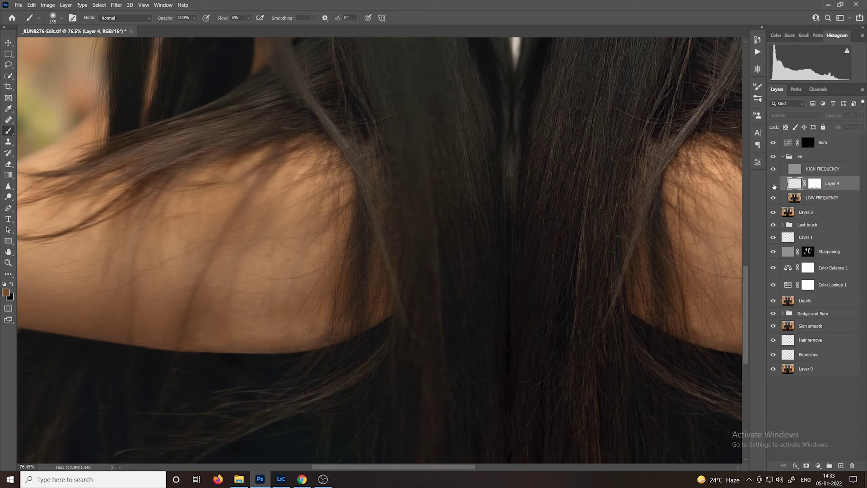
{"action": "left_click", "coordinate": [773, 184]}
{"action": "key", "text": "ctrl+0"}
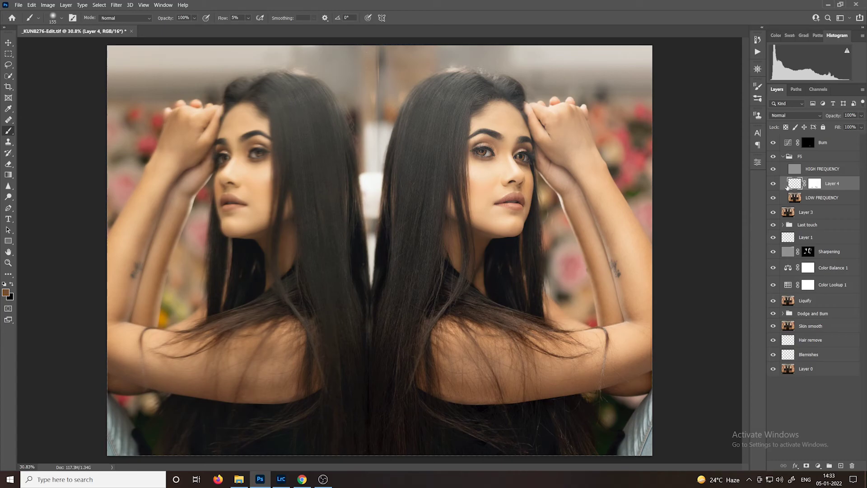
{"action": "left_click", "coordinate": [774, 186]}
{"action": "left_click", "coordinate": [773, 185]}
{"action": "left_click", "coordinate": [783, 156]}
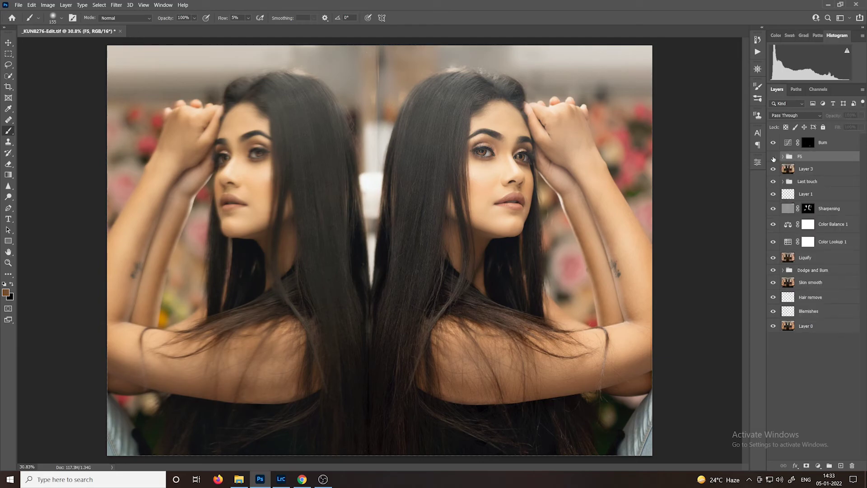
Step: Burn the lower part of the left woman's upper arm with white on the Burn mask at 5% flow, and check the before and after
{"action": "left_click", "coordinate": [803, 143]}
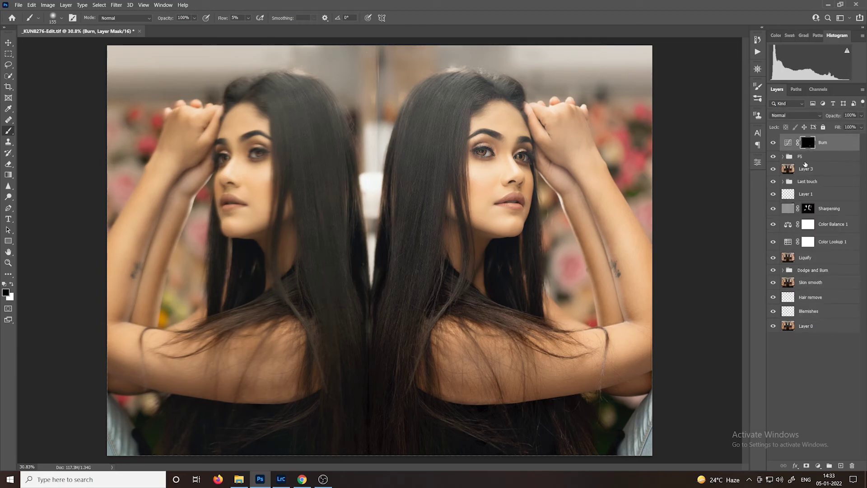
{"action": "scroll", "coordinate": [271, 403], "scroll_direction": "up", "scroll_amount": 5}
{"action": "scroll", "coordinate": [270, 404], "scroll_direction": "up", "scroll_amount": 1}
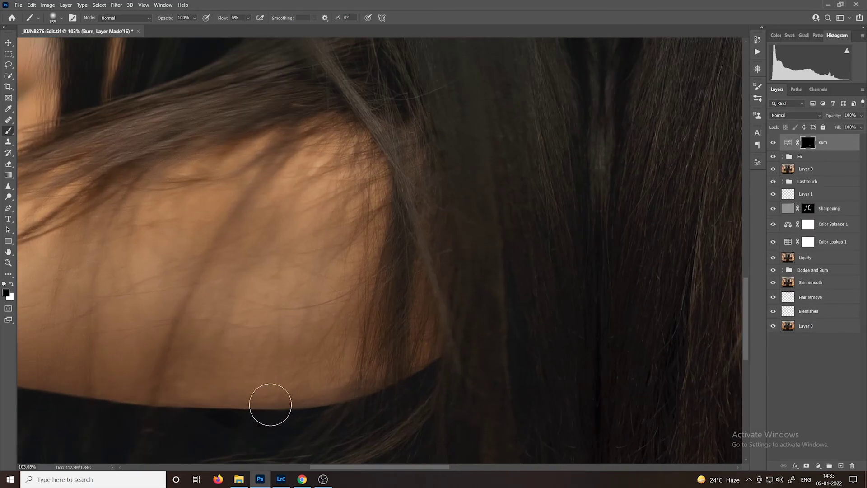
{"action": "key", "text": "x"}
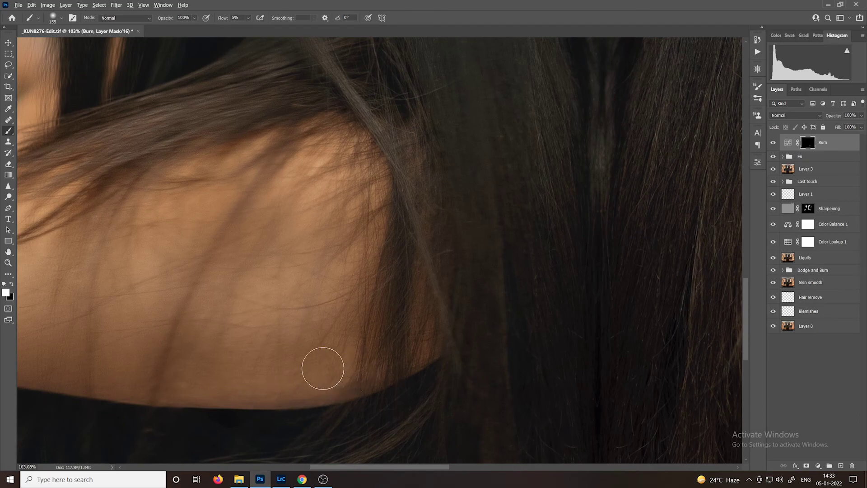
{"action": "left_click_drag", "start_coordinate": [330, 369], "coordinate": [339, 372]}
{"action": "left_click_drag", "start_coordinate": [341, 368], "coordinate": [348, 362]}
{"action": "scroll", "coordinate": [353, 355], "scroll_direction": "down", "scroll_amount": 3}
{"action": "scroll", "coordinate": [353, 355], "scroll_direction": "down", "scroll_amount": 2}
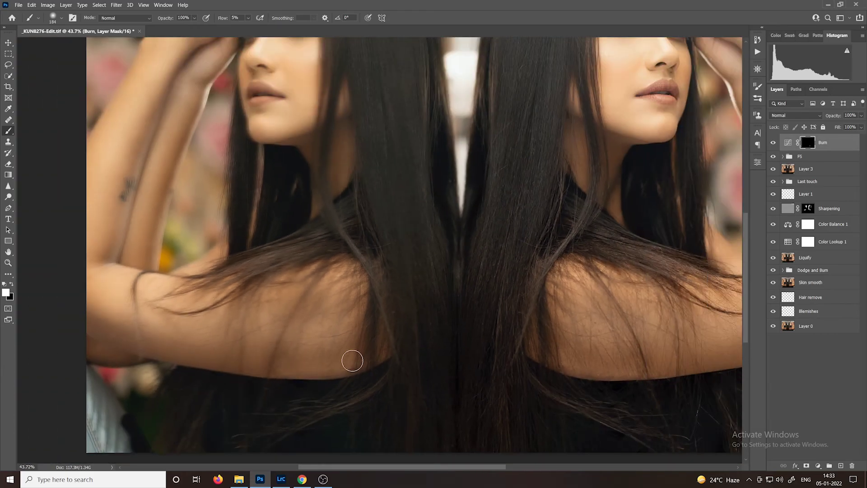
{"action": "mouse_move", "coordinate": [350, 360]}
{"action": "left_mouse_down"}
{"action": "mouse_move", "coordinate": [361, 354]}
{"action": "mouse_move", "coordinate": [275, 360]}
{"action": "left_mouse_up"}
{"action": "left_click", "coordinate": [773, 145]}
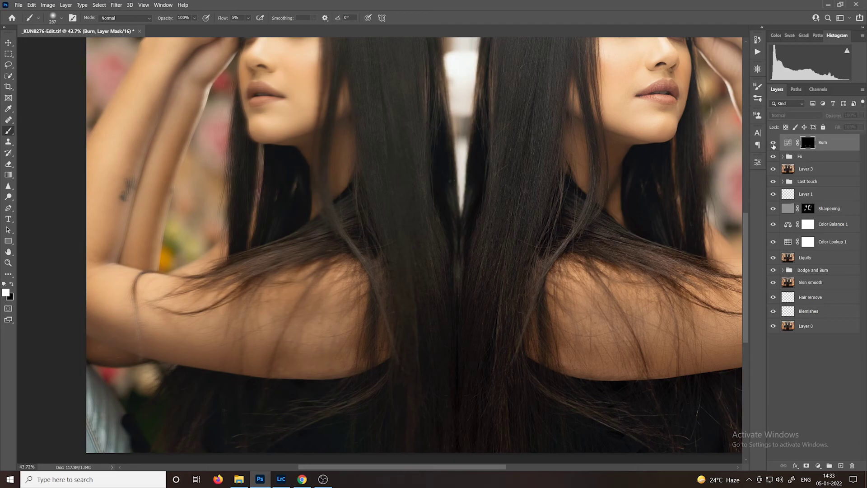
{"action": "left_click", "coordinate": [773, 145]}
Step: Group the Burn layer with the FS group and check the full portrait with the new group toggled
{"action": "left_click", "coordinate": [773, 157]}
{"action": "left_click", "coordinate": [826, 162]}
{"action": "key", "text": "ctrl+g"}
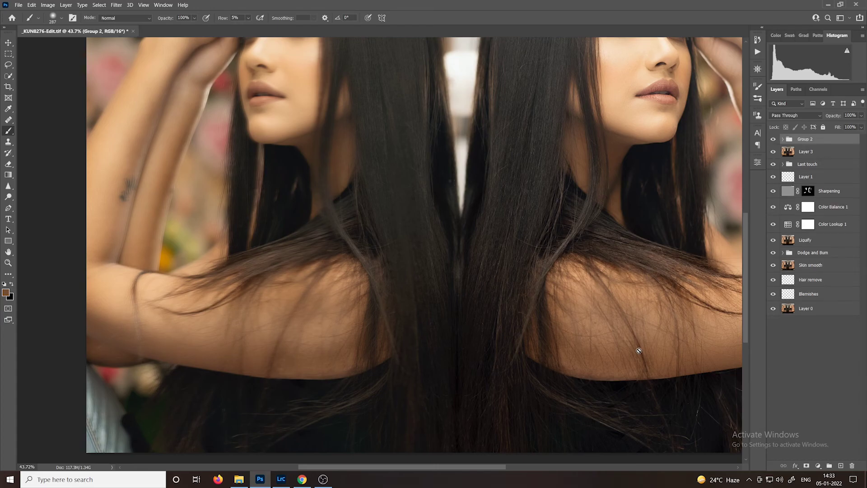
{"action": "key", "text": "ctrl+0"}
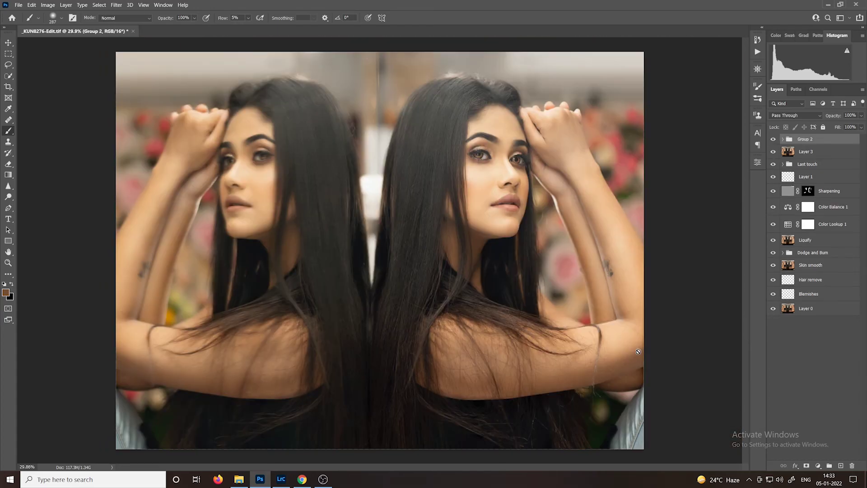
{"action": "left_click", "coordinate": [773, 139]}
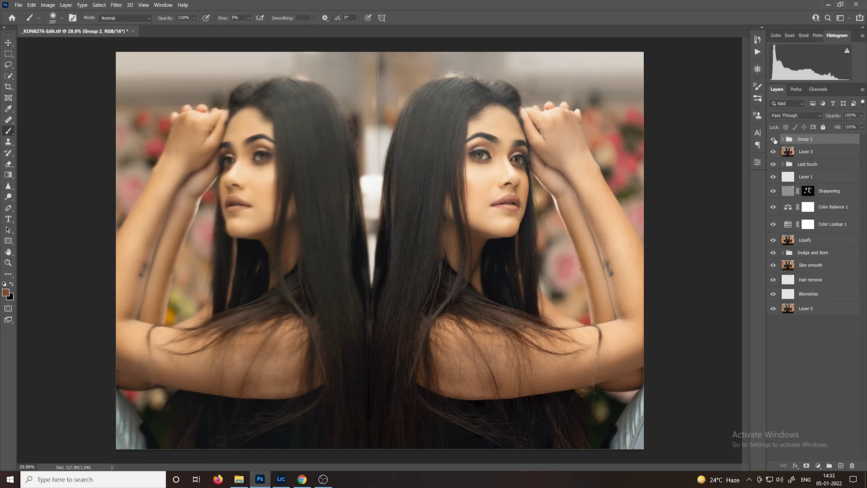
Step: Group Group 2, Layer 3 and the Last touch group together into a new layer group
{"action": "left_click", "coordinate": [773, 139]}
{"action": "left_click", "coordinate": [839, 165], "text": "shift"}
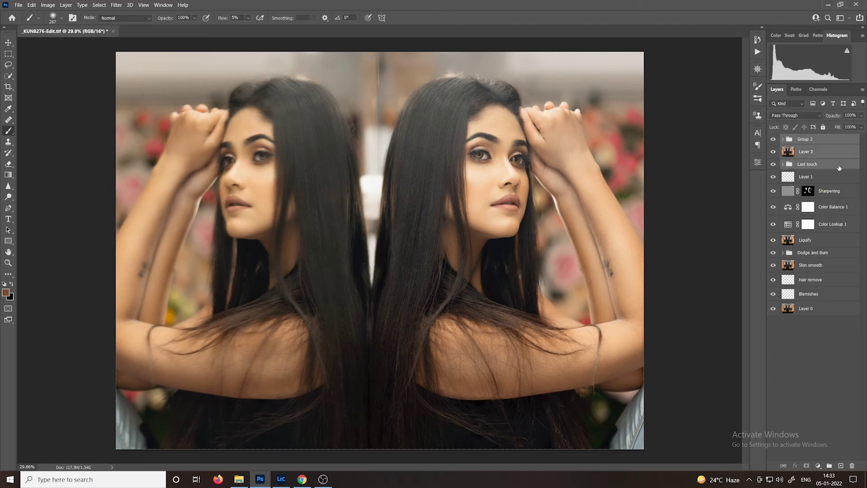
{"action": "key", "text": "ctrl+g"}
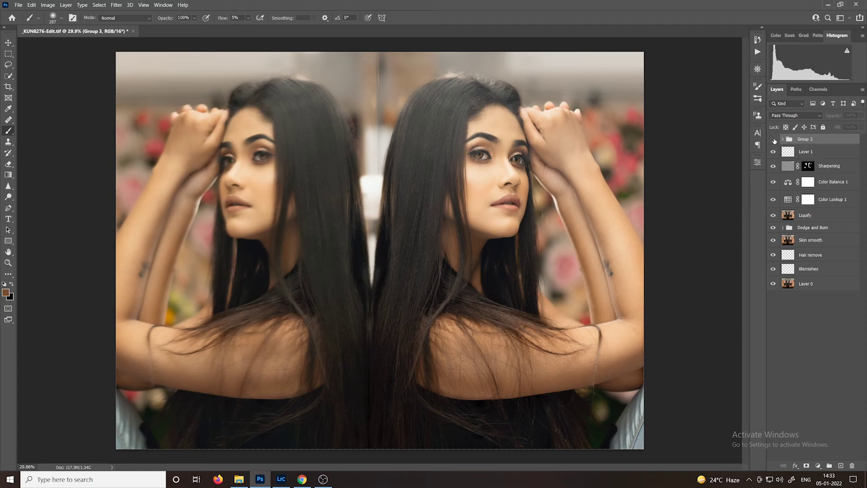
Step: Compare the full portrait at two zoom levels with Group 3 hidden and shown
{"action": "left_click", "coordinate": [774, 140]}
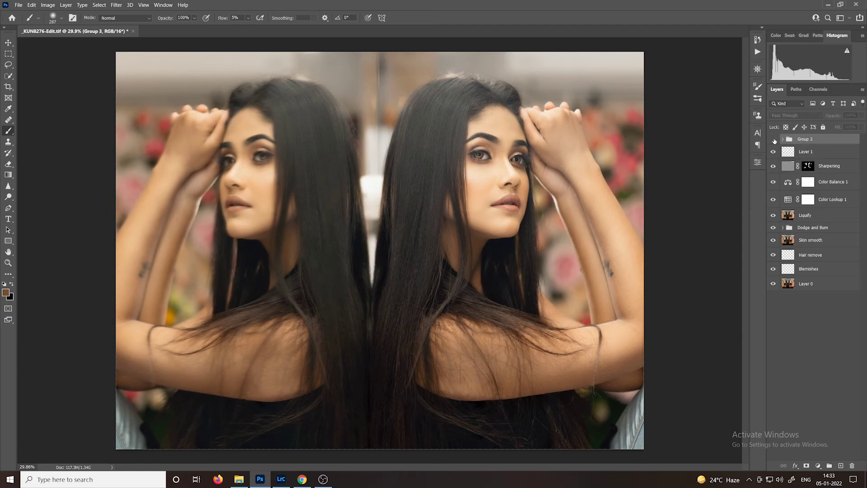
{"action": "left_click", "coordinate": [773, 139]}
{"action": "left_click", "coordinate": [774, 140]}
{"action": "left_click", "coordinate": [773, 140]}
{"action": "scroll", "coordinate": [608, 287], "scroll_direction": "down", "scroll_amount": 3}
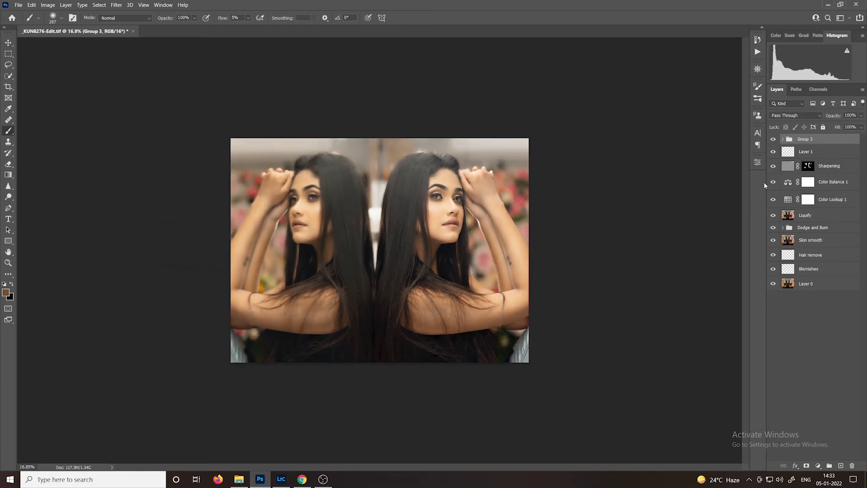
{"action": "left_click", "coordinate": [774, 140]}
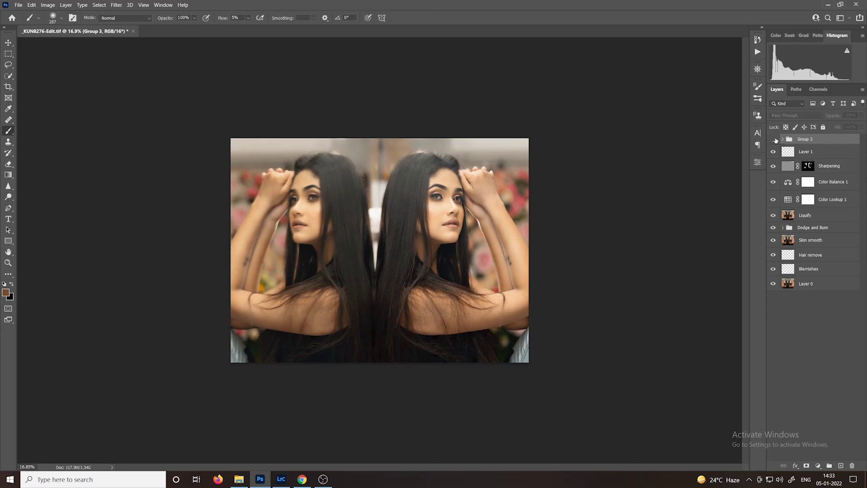
{"action": "left_click", "coordinate": [774, 140]}
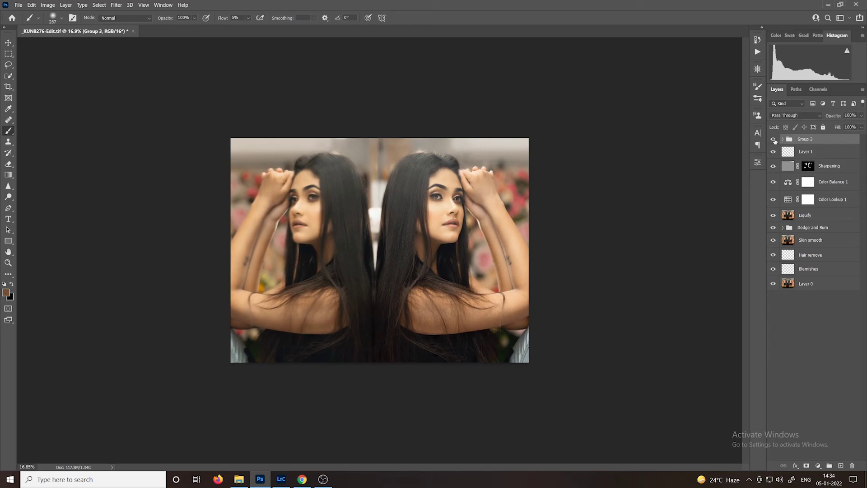
Step: Even the lower part of the right woman's upper arm on Layer 4 in the FS group with a soft 127 px skin-tone brush at 5% flow
{"action": "scroll", "coordinate": [427, 362], "scroll_direction": "up", "scroll_amount": 7}
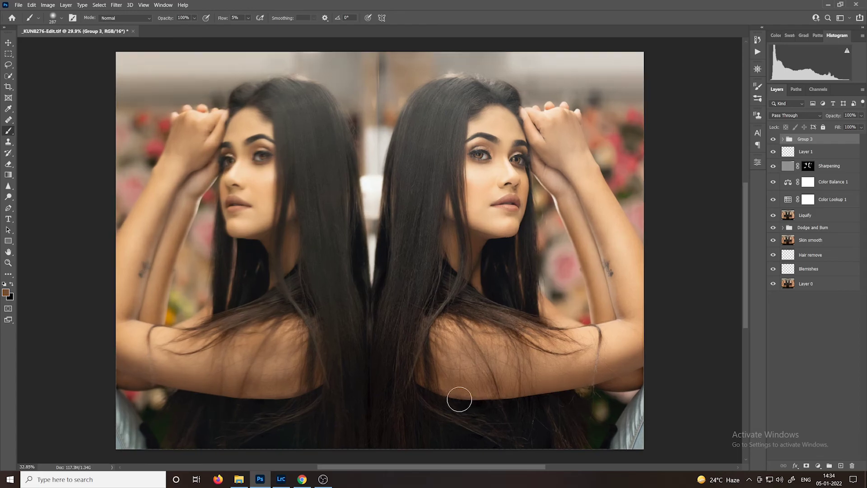
{"action": "scroll", "coordinate": [503, 410], "scroll_direction": "up", "scroll_amount": 3}
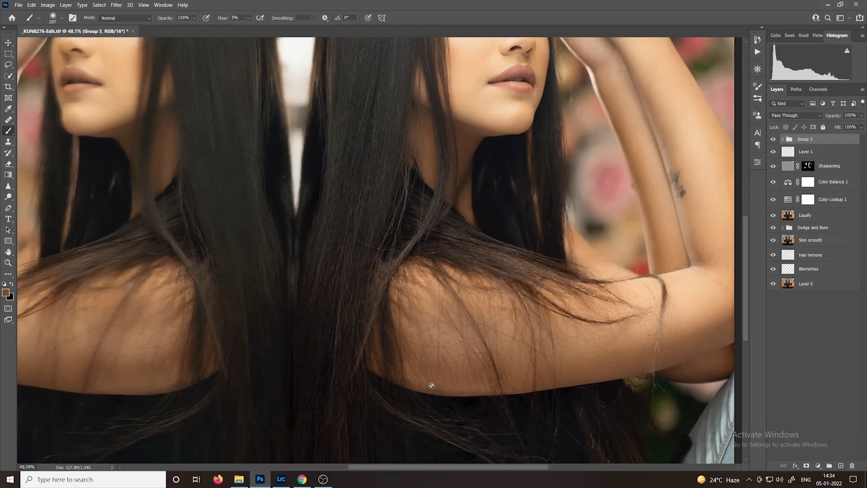
{"action": "left_click", "coordinate": [782, 139]}
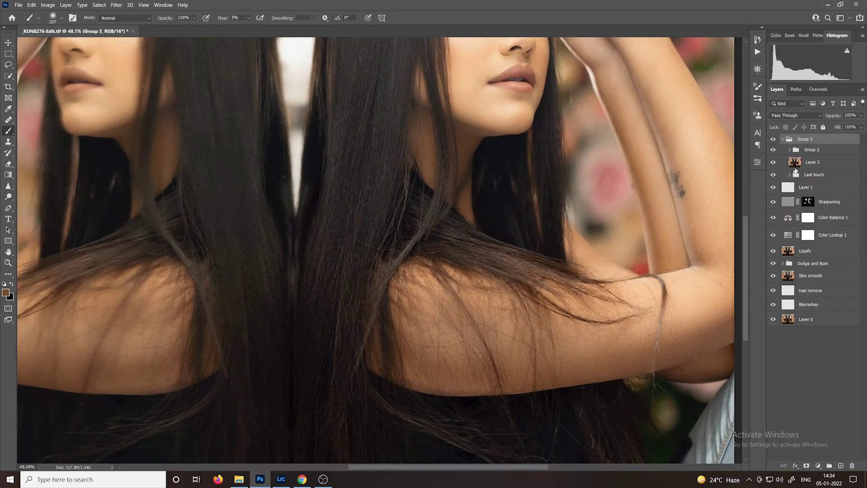
{"action": "left_click", "coordinate": [789, 149]}
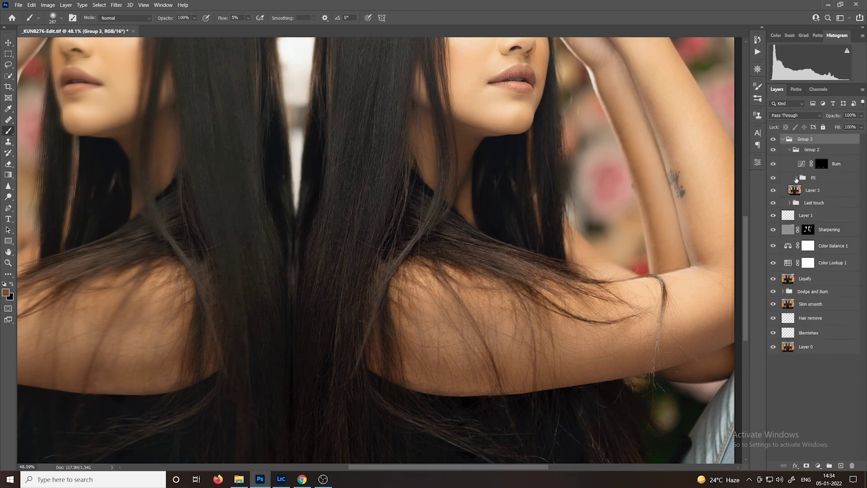
{"action": "left_click", "coordinate": [796, 178]}
{"action": "left_click", "coordinate": [811, 206]}
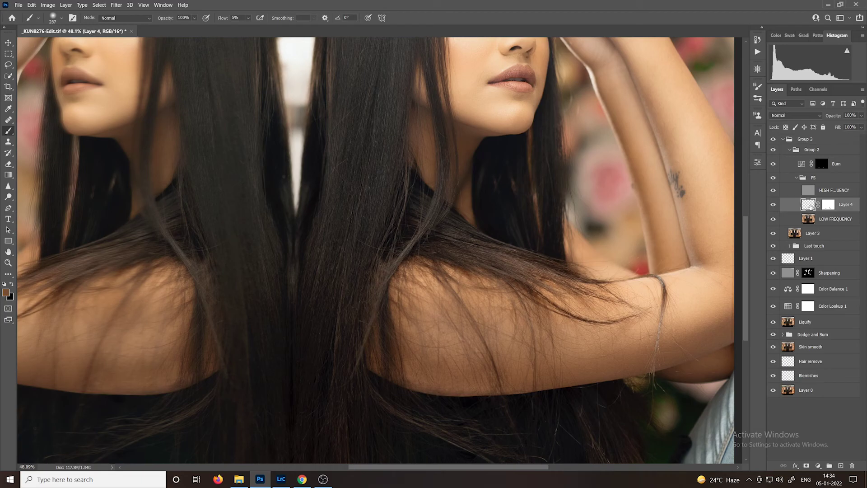
{"action": "scroll", "coordinate": [479, 386], "scroll_direction": "up", "scroll_amount": 2}
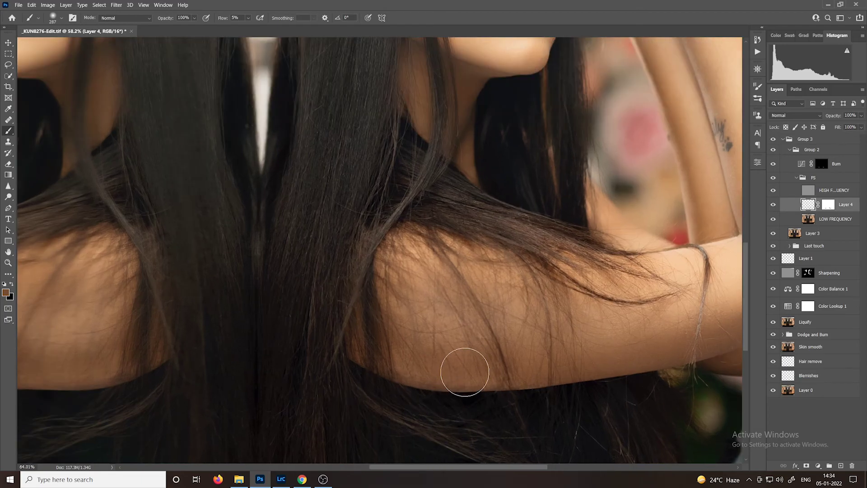
{"action": "left_click_drag", "start_coordinate": [465, 370], "coordinate": [442, 375]}
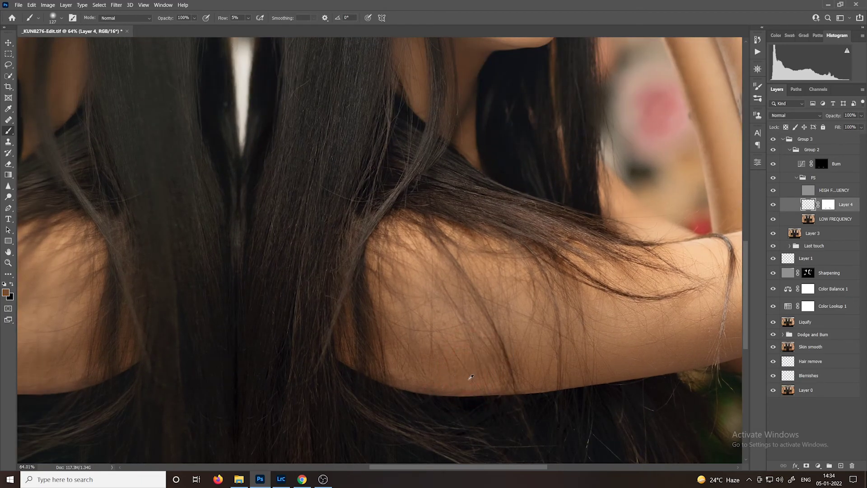
{"action": "left_click", "coordinate": [473, 384], "text": "alt"}
Step: Select Layer 4's mask and compare the right woman's upper arm with Layer 4 hidden and shown
{"action": "left_click", "coordinate": [833, 207]}
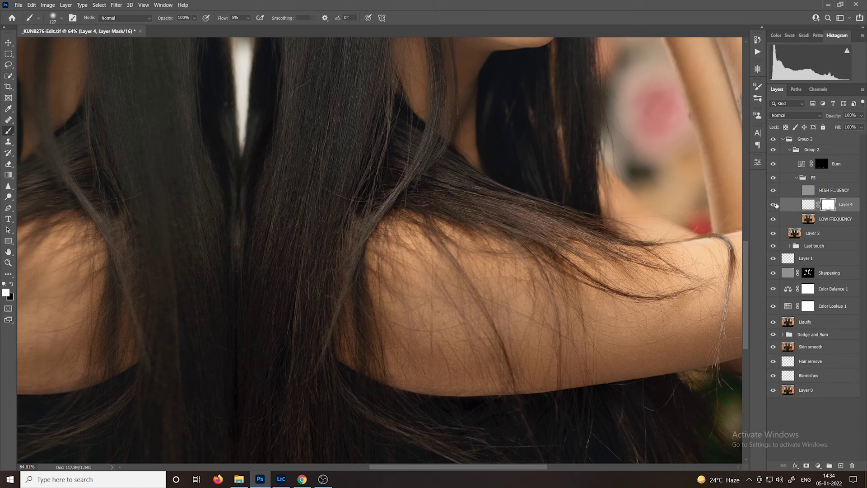
{"action": "left_click", "coordinate": [775, 205]}
{"action": "left_click", "coordinate": [773, 204]}
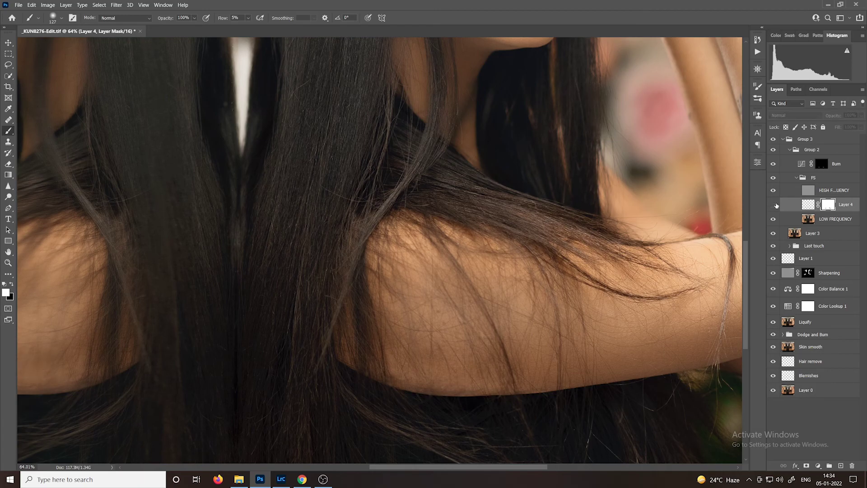
{"action": "left_click", "coordinate": [774, 205]}
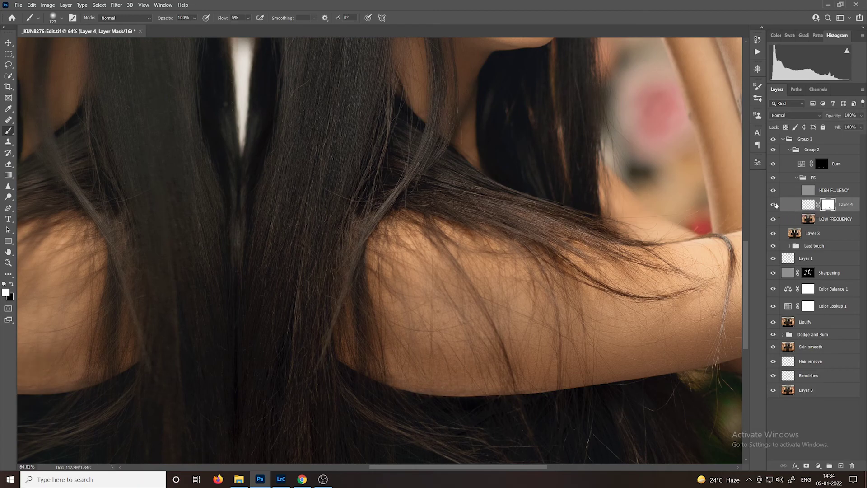
Step: Refine the lower edge of the left woman's upper arm on Layer 4's mask with white and on the layer with skin tone, and check the before and after
{"action": "left_click_drag", "start_coordinate": [280, 379], "coordinate": [573, 331]}
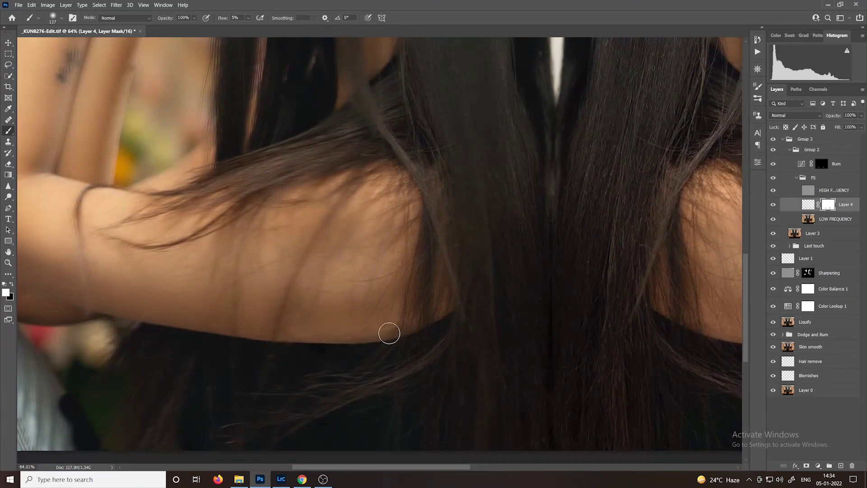
{"action": "mouse_move", "coordinate": [393, 329]}
{"action": "left_mouse_down"}
{"action": "mouse_move", "coordinate": [357, 336]}
{"action": "mouse_move", "coordinate": [403, 329]}
{"action": "mouse_move", "coordinate": [348, 337]}
{"action": "mouse_move", "coordinate": [404, 333]}
{"action": "mouse_move", "coordinate": [374, 336]}
{"action": "left_mouse_up"}
{"action": "left_click", "coordinate": [808, 206]}
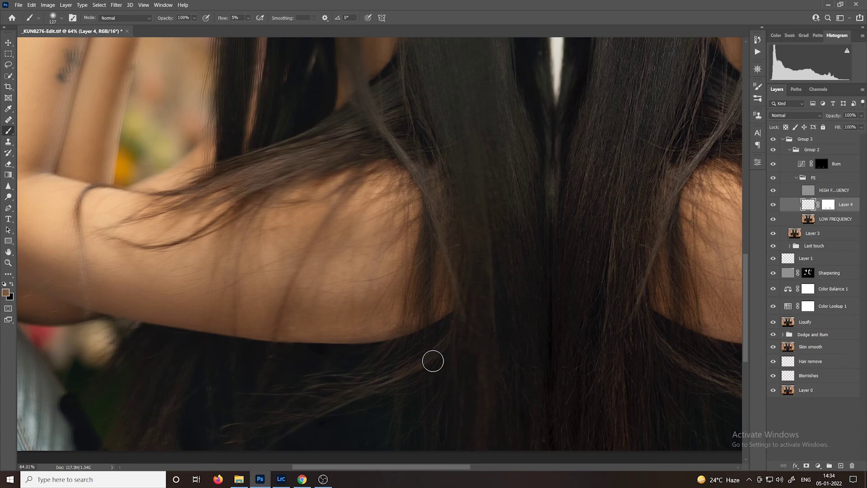
{"action": "left_click_drag", "start_coordinate": [395, 333], "coordinate": [385, 331]}
{"action": "left_click", "coordinate": [773, 205]}
{"action": "left_click", "coordinate": [773, 206]}
{"action": "scroll", "coordinate": [444, 379], "scroll_direction": "down", "scroll_amount": 4}
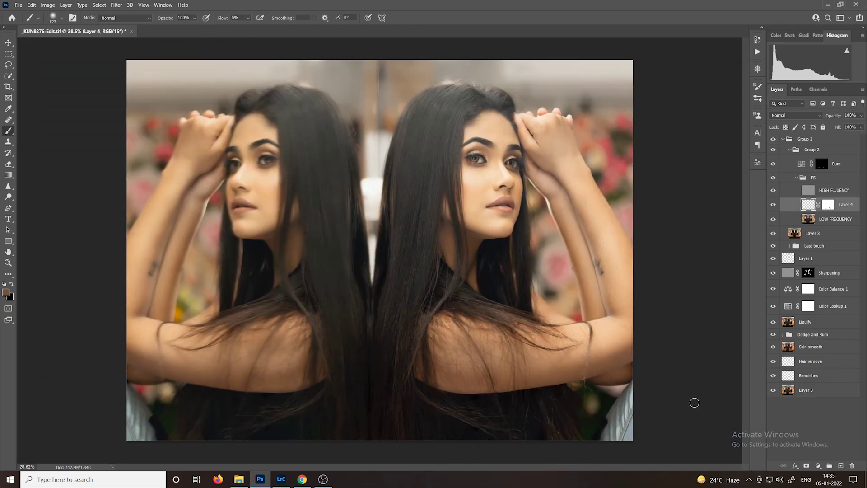
Step: Collapse the FS group and lower its opacity slightly, and check the full portrait with the Burn layer hidden and shown
{"action": "left_click", "coordinate": [797, 179]}
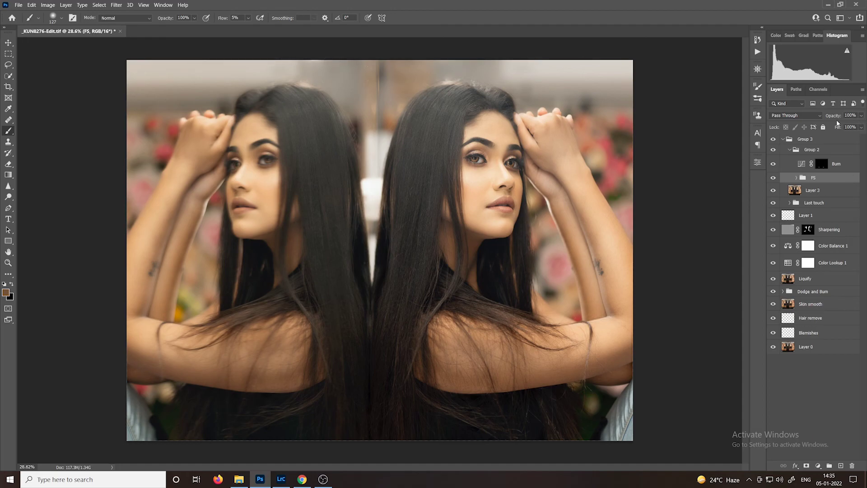
{"action": "mouse_move", "coordinate": [836, 118]}
{"action": "left_mouse_down"}
{"action": "mouse_move", "coordinate": [788, 119]}
{"action": "mouse_move", "coordinate": [823, 121]}
{"action": "left_mouse_up"}
{"action": "left_click", "coordinate": [793, 165]}
{"action": "left_click", "coordinate": [774, 164]}
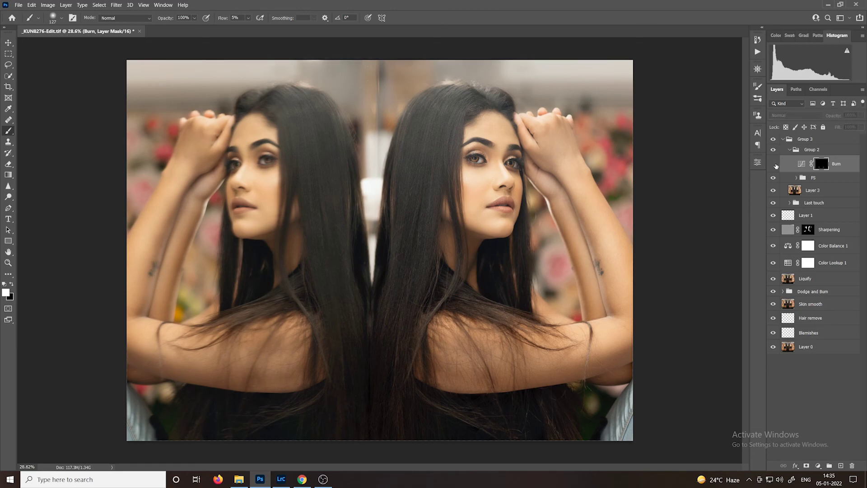
{"action": "left_click", "coordinate": [775, 165]}
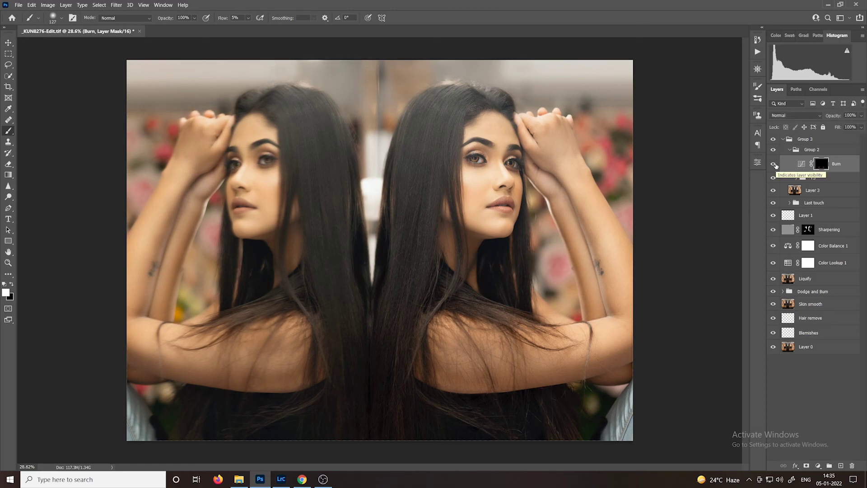
{"action": "scroll", "coordinate": [591, 395], "scroll_direction": "down", "scroll_amount": 2}
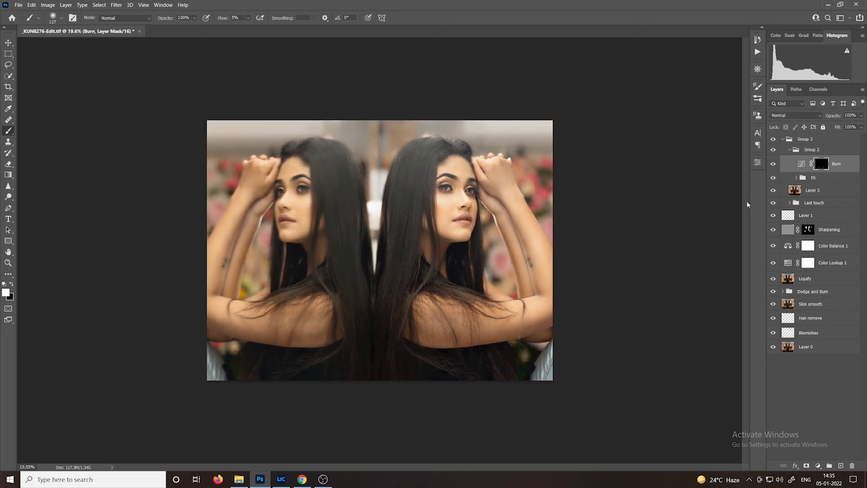
Step: Compare the full portrait with Group 2 and Group 3 each hidden and shown, and collapse both groups
{"action": "left_click", "coordinate": [788, 151]}
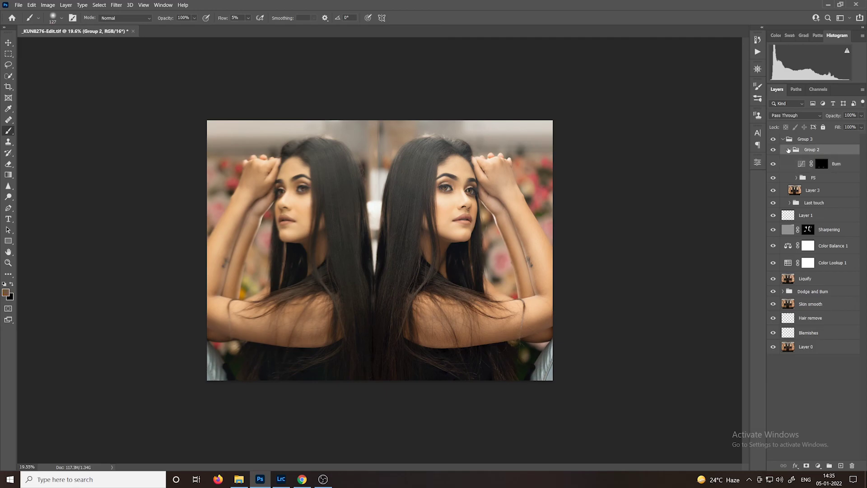
{"action": "left_click", "coordinate": [788, 150]}
{"action": "left_click", "coordinate": [782, 139]}
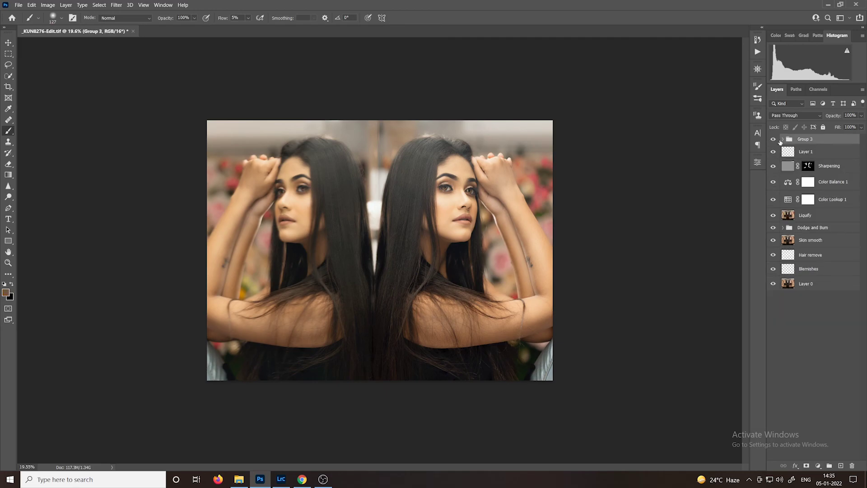
{"action": "left_click", "coordinate": [783, 140]}
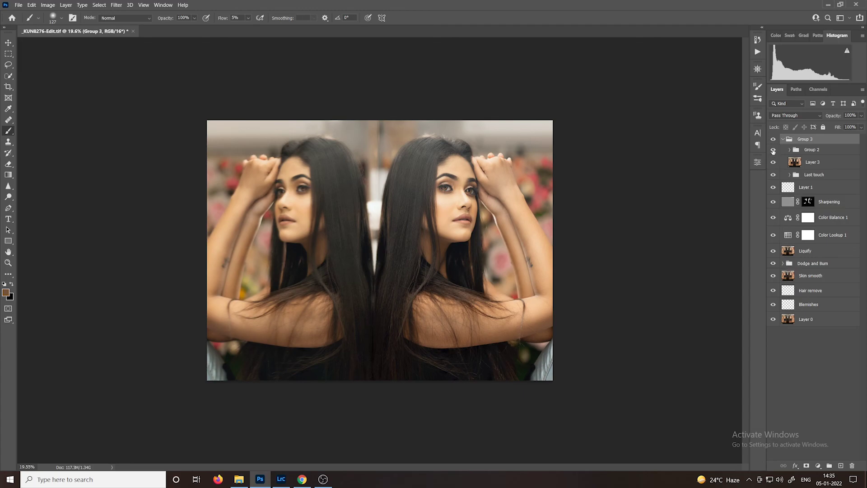
{"action": "left_click", "coordinate": [773, 150]}
{"action": "left_click", "coordinate": [773, 150]}
{"action": "left_click", "coordinate": [773, 140]}
{"action": "left_click", "coordinate": [773, 140]}
{"action": "left_click", "coordinate": [783, 139]}
Step: Compare the finished retouch with the original by showing only Layer 0 and restoring all layers
{"action": "left_click", "coordinate": [773, 283], "text": "alt"}
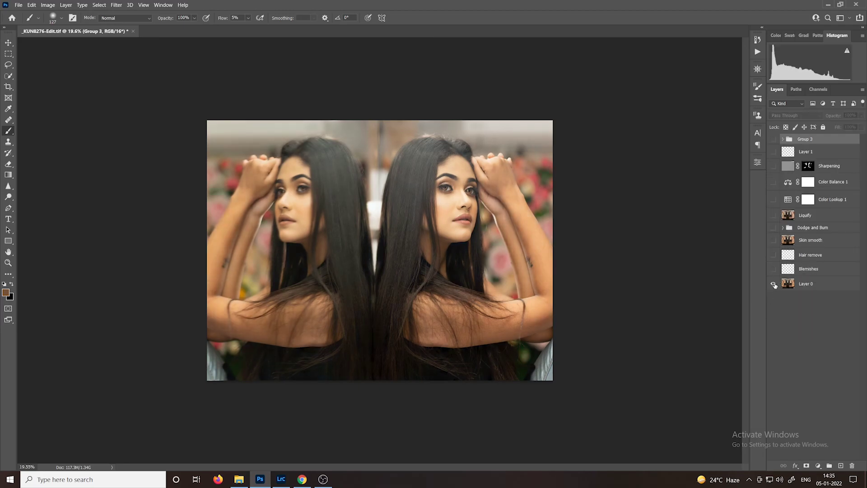
{"action": "left_click", "coordinate": [773, 284], "text": "alt"}
{"action": "left_click", "coordinate": [773, 283], "text": "alt"}
{"action": "left_click", "coordinate": [773, 283], "text": "alt"}
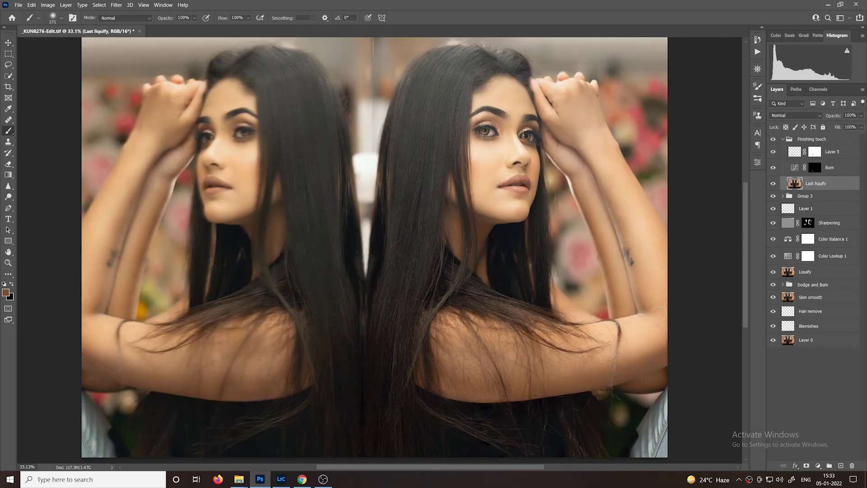
{"action": "scroll", "coordinate": [657, 312], "scroll_direction": "down", "scroll_amount": 1}
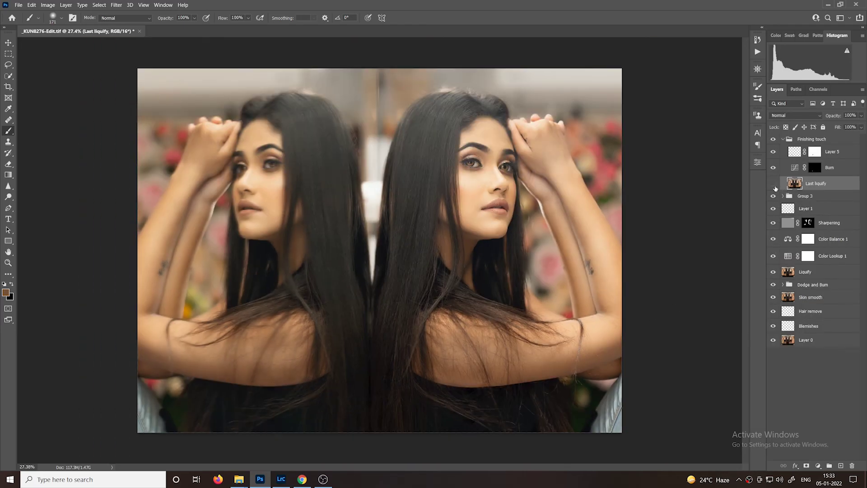
Step: Compare the full portrait with the Last liquify layer hidden and shown
{"action": "left_click", "coordinate": [774, 185]}
{"action": "left_click", "coordinate": [774, 185]}
{"action": "left_click", "coordinate": [774, 185]}
{"action": "left_click", "coordinate": [774, 185]}
{"action": "left_click", "coordinate": [774, 185]}
Step: Compare the two women's arms and hair up close with Layer 5 hidden and shown
{"action": "key", "text": "ctrl+plus"}
{"action": "scroll", "coordinate": [325, 357], "scroll_direction": "left", "scroll_amount": 2}
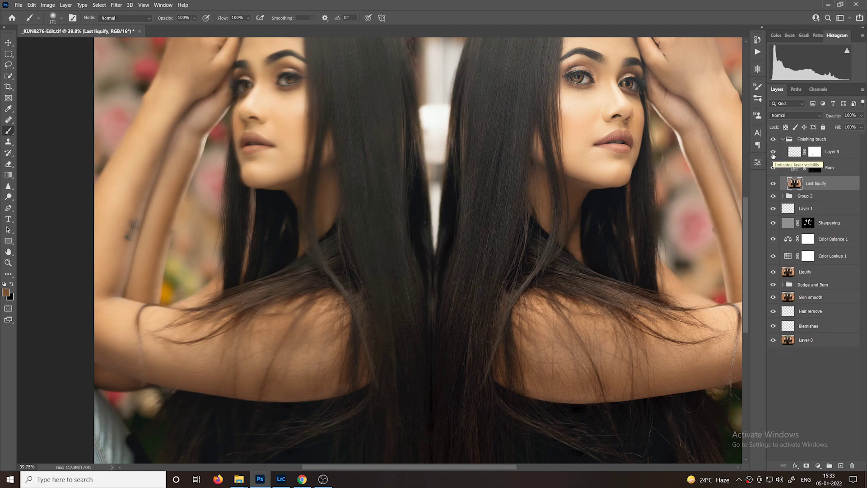
{"action": "left_click", "coordinate": [772, 151]}
{"action": "left_click", "coordinate": [773, 152]}
{"action": "left_click", "coordinate": [772, 156]}
Step: Collapse the Finishing touch group and check the full portrait with the group toggled
{"action": "scroll", "coordinate": [617, 329], "scroll_direction": "down", "scroll_amount": 3}
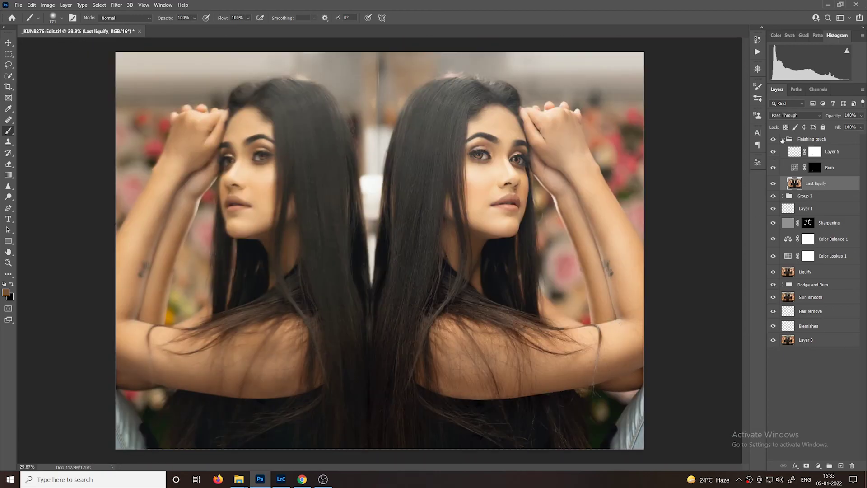
{"action": "left_click", "coordinate": [782, 139]}
{"action": "left_click", "coordinate": [773, 139]}
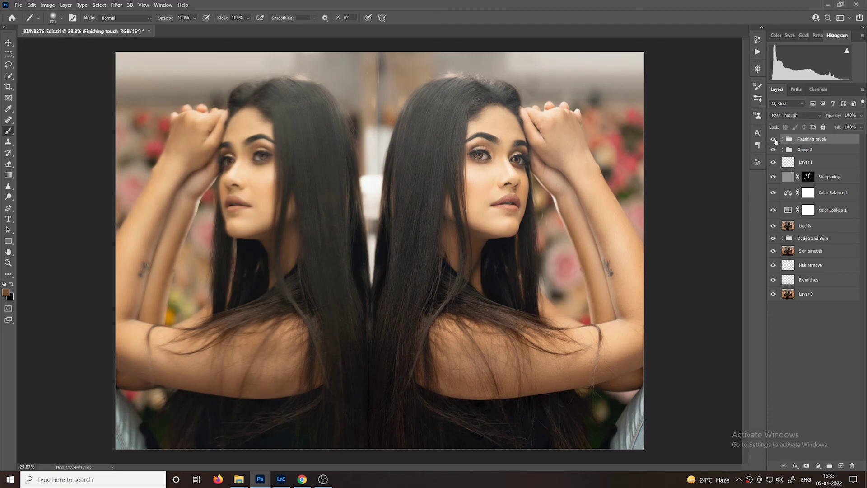